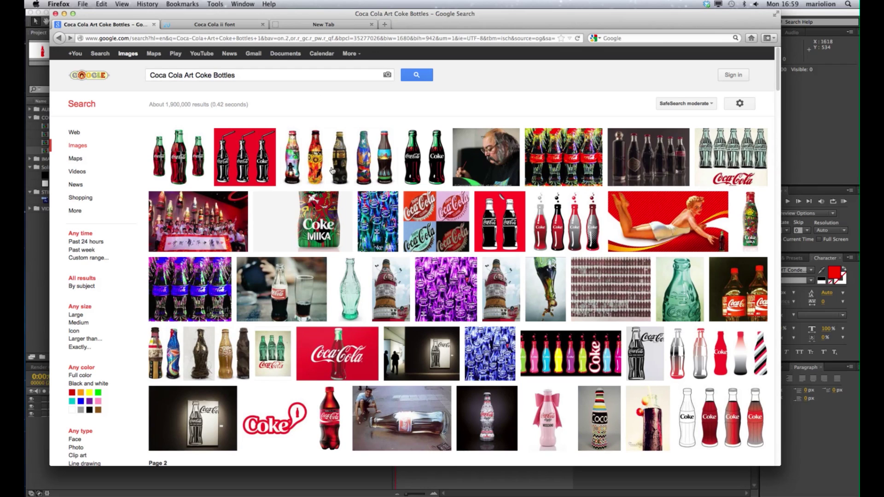
Step: Preview the two-bottle Coca-Cola artwork from the image search and view the Coca Cola ii font page
{"action": "left_click", "coordinate": [428, 164]}
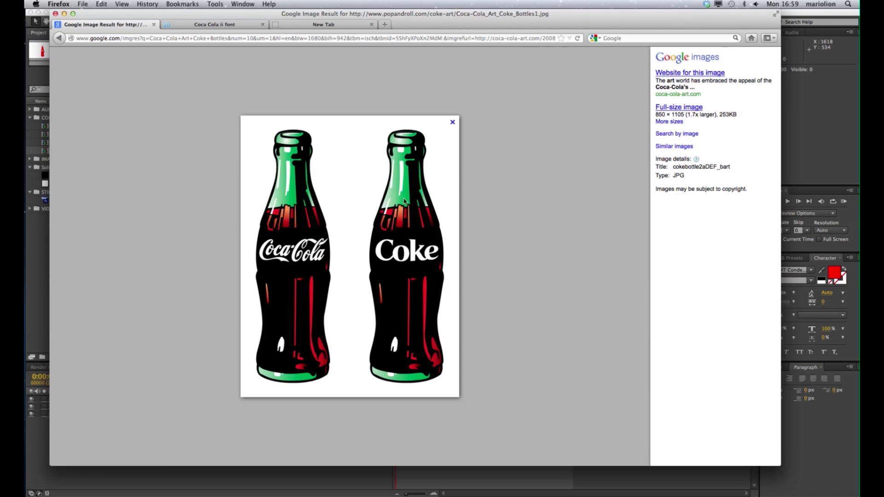
{"action": "left_click", "coordinate": [59, 38]}
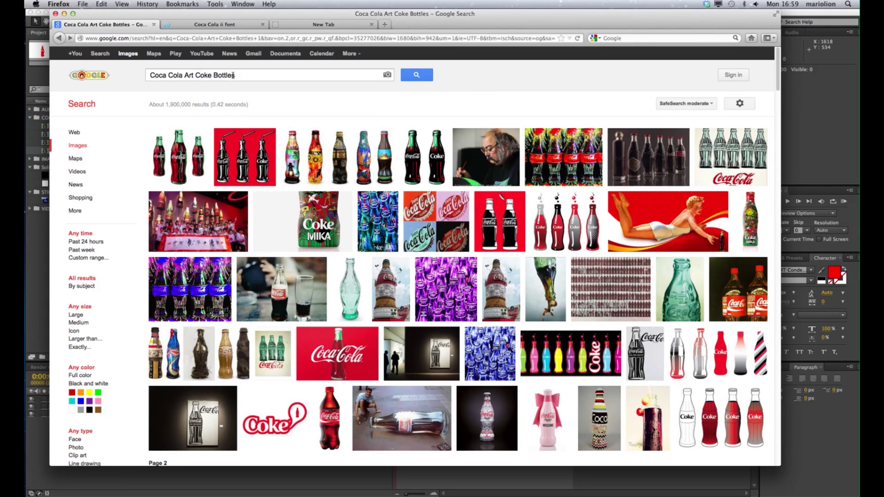
{"action": "left_click_drag", "start_coordinate": [241, 76], "coordinate": [121, 75]}
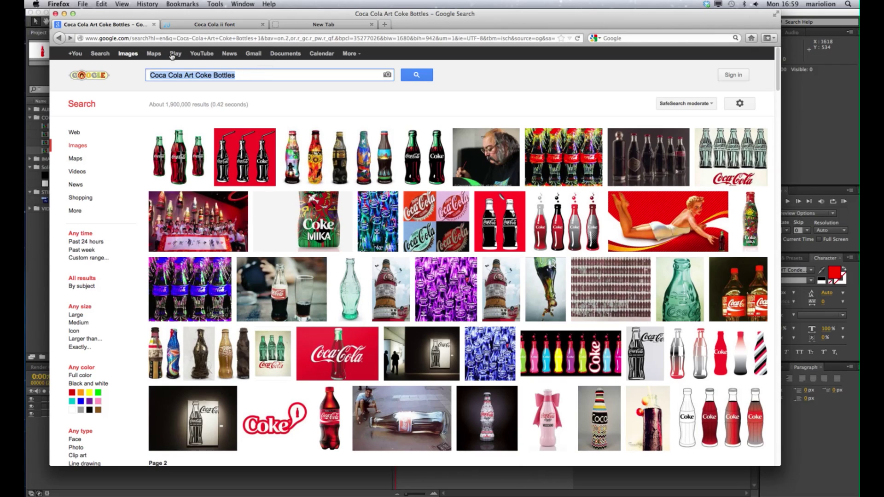
{"action": "left_click", "coordinate": [201, 28]}
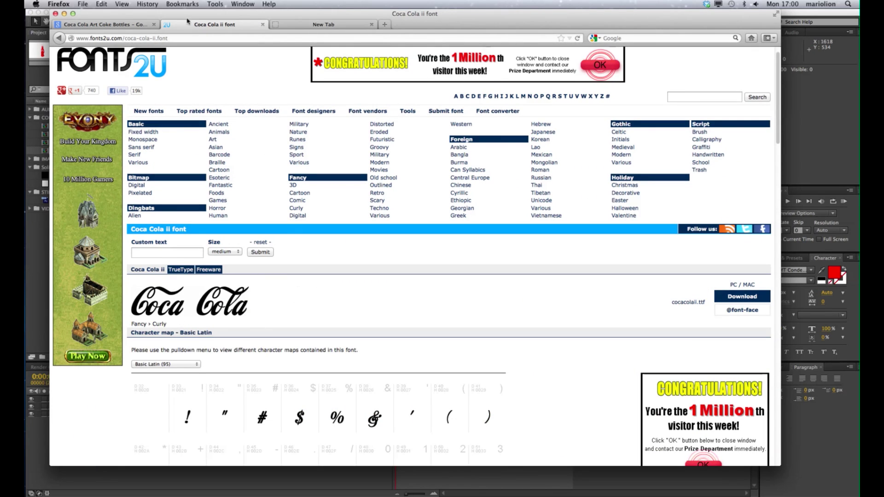
{"action": "left_click", "coordinate": [64, 13]}
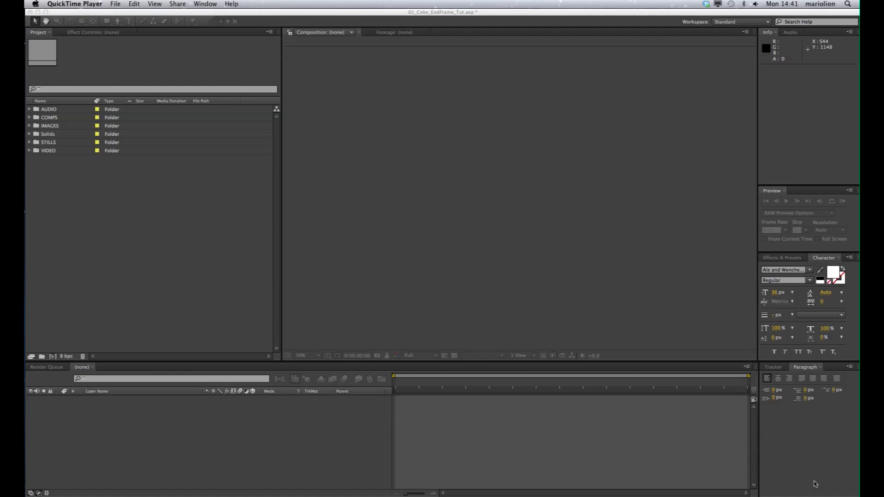
Step: Switch back to Firefox, return to the "Coca Cola Art Coke Bottles" image results, and open the two-bottle artwork
{"action": "left_click", "coordinate": [782, 474]}
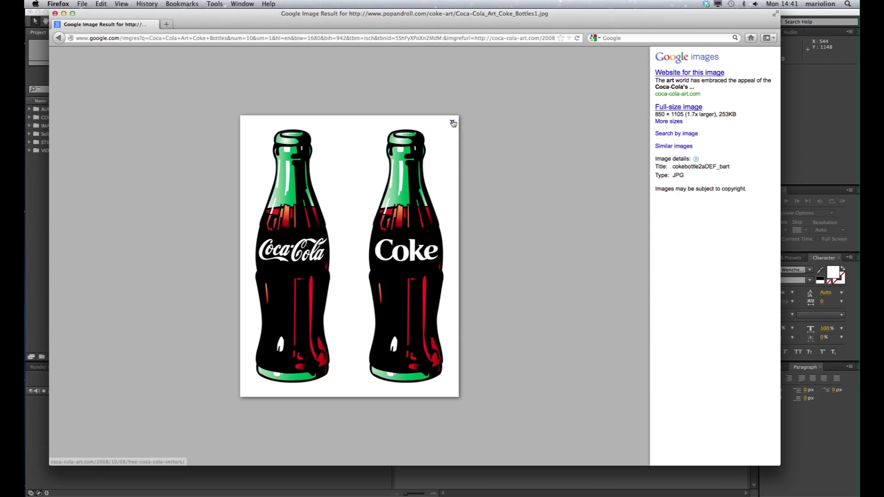
{"action": "left_click", "coordinate": [58, 37]}
{"action": "left_click", "coordinate": [161, 75]}
{"action": "left_click_drag", "start_coordinate": [150, 75], "coordinate": [235, 75]}
{"action": "left_click", "coordinate": [246, 75]}
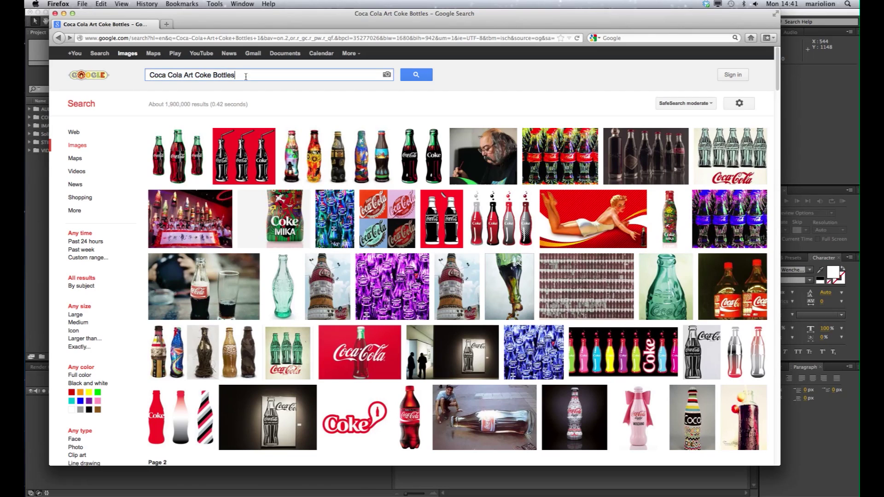
{"action": "mouse_move", "coordinate": [416, 150]}
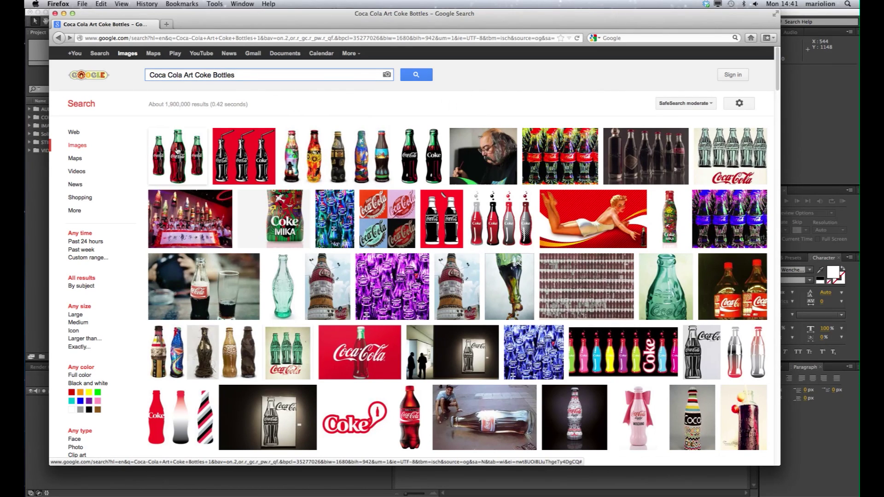
{"action": "left_click", "coordinate": [427, 152]}
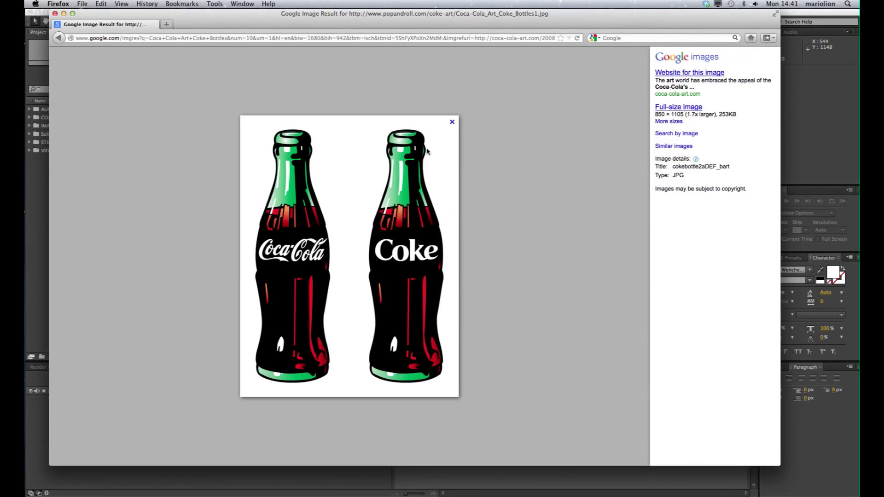
{"action": "right_click", "coordinate": [330, 163]}
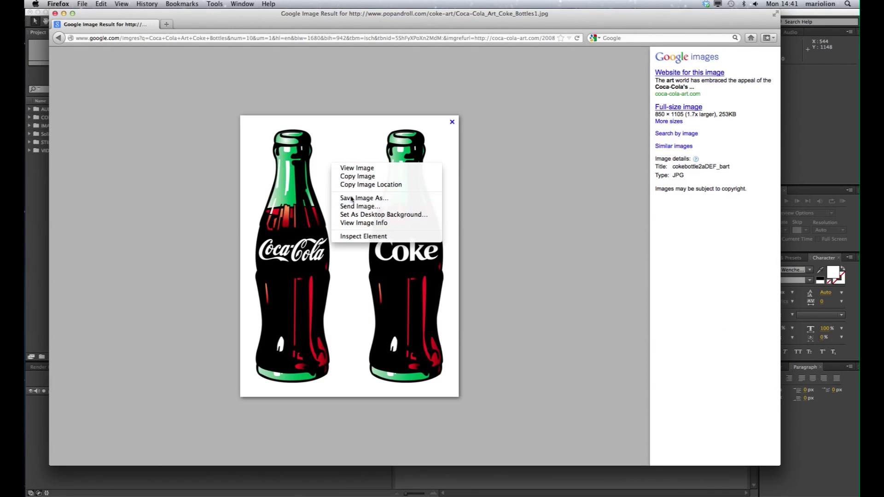
{"action": "left_click", "coordinate": [363, 197]}
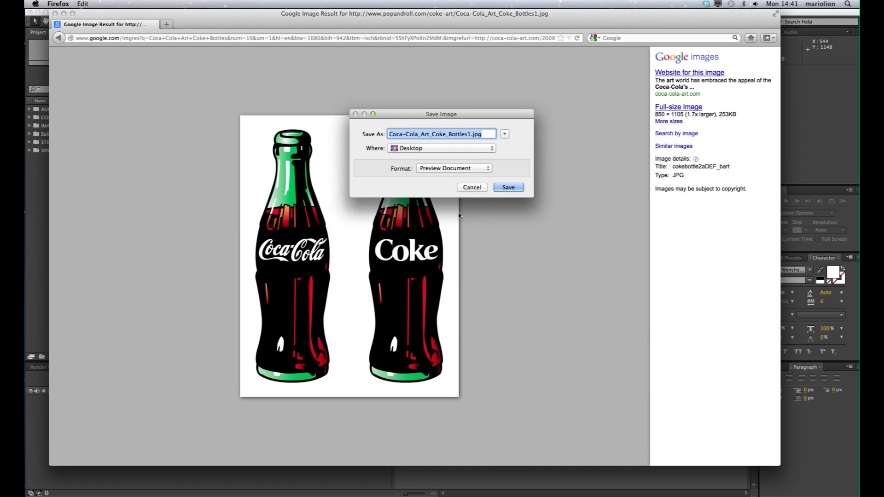
{"action": "left_click", "coordinate": [475, 187]}
Step: Switch to Photoshop and select the white background around the bottles with the Magic Wand in Coca-Cola_Art_Coke_Bottles1.jpg
{"action": "left_click", "coordinate": [63, 14]}
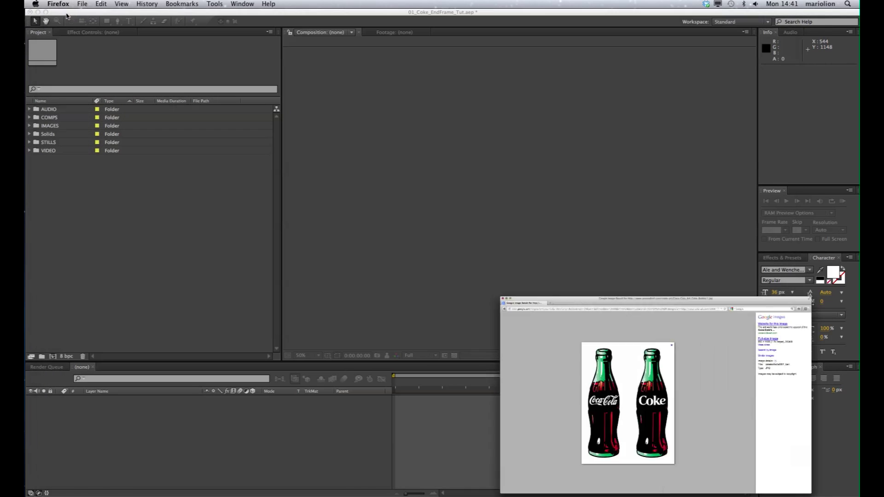
{"action": "left_click", "coordinate": [706, 493]}
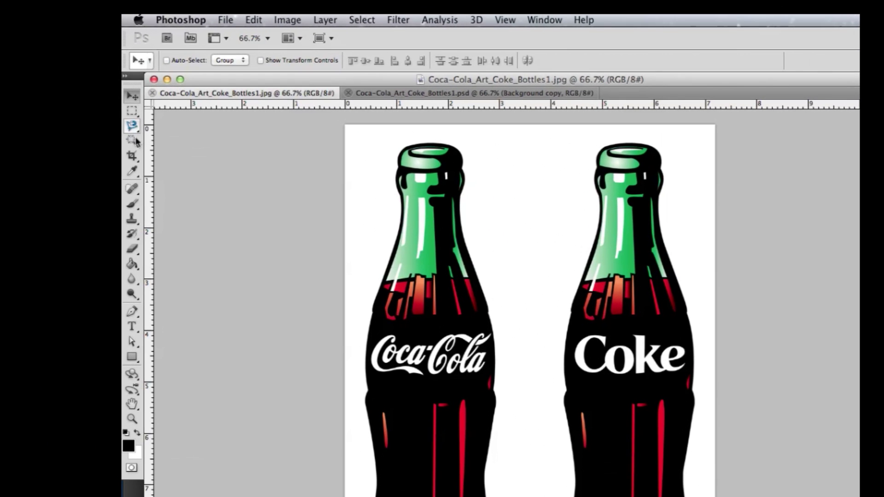
{"action": "left_click", "coordinate": [98, 122]}
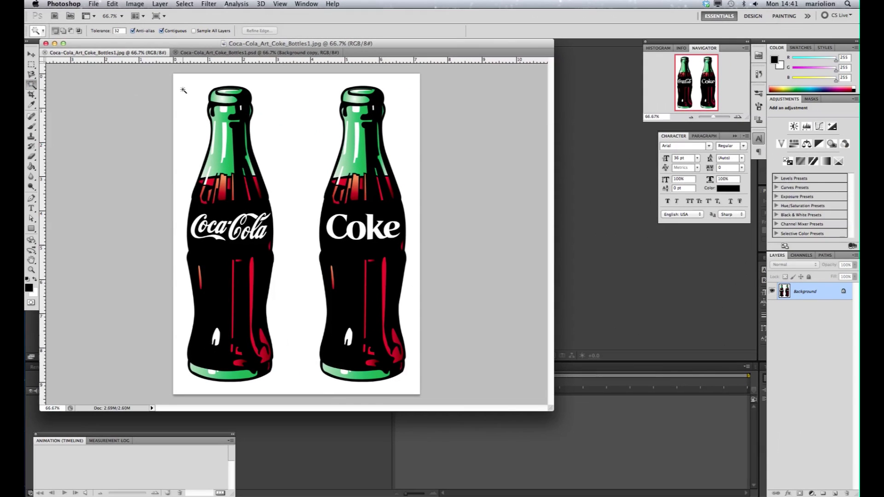
{"action": "left_click", "coordinate": [183, 90]}
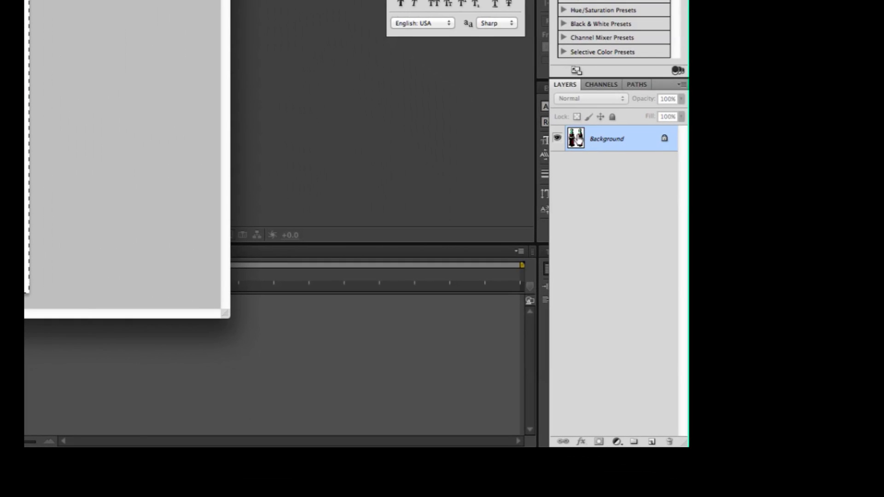
Step: Duplicate the Background layer and delete the locked original
{"action": "left_click_drag", "start_coordinate": [578, 137], "coordinate": [649, 439]}
{"action": "left_click", "coordinate": [558, 164]}
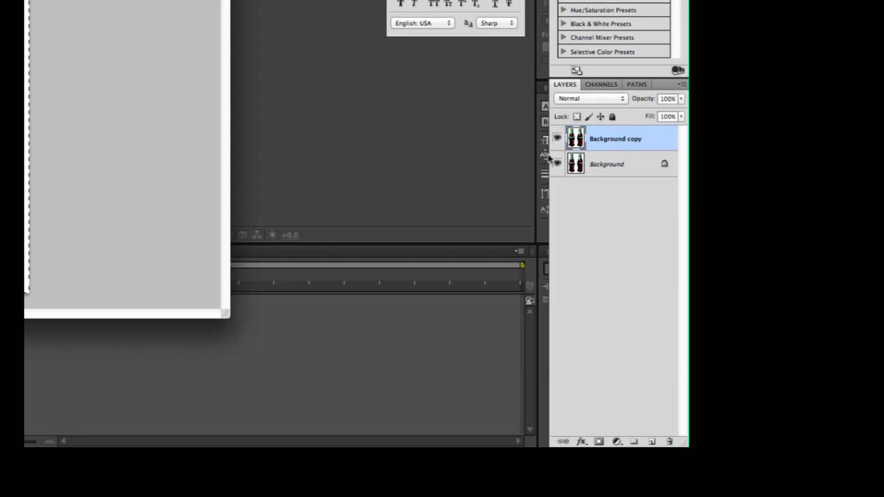
{"action": "left_click_drag", "start_coordinate": [656, 166], "coordinate": [669, 440]}
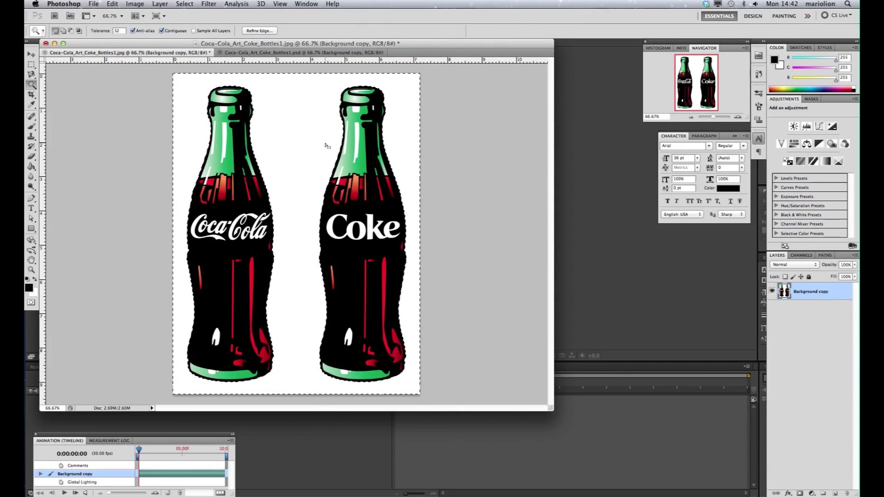
Step: Delete the selected white background from the Background copy layer and clear the selection
{"action": "key", "text": "Delete"}
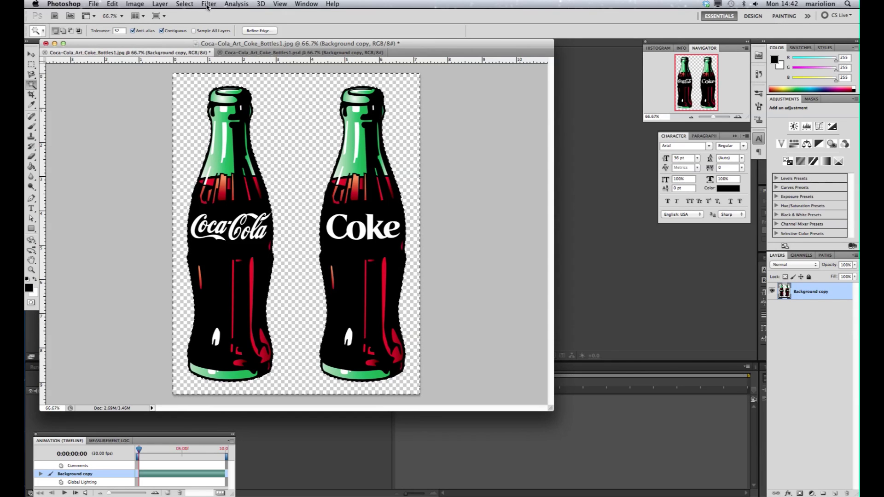
{"action": "left_click", "coordinate": [188, 5]}
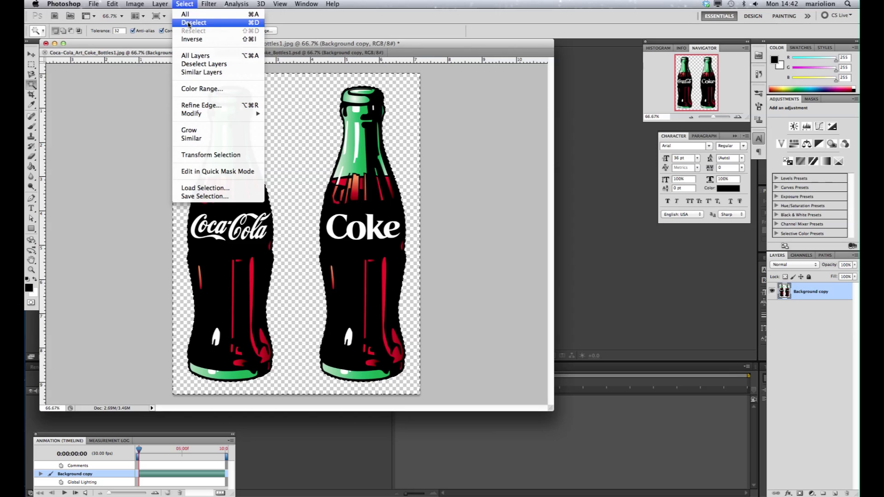
{"action": "left_click", "coordinate": [194, 22]}
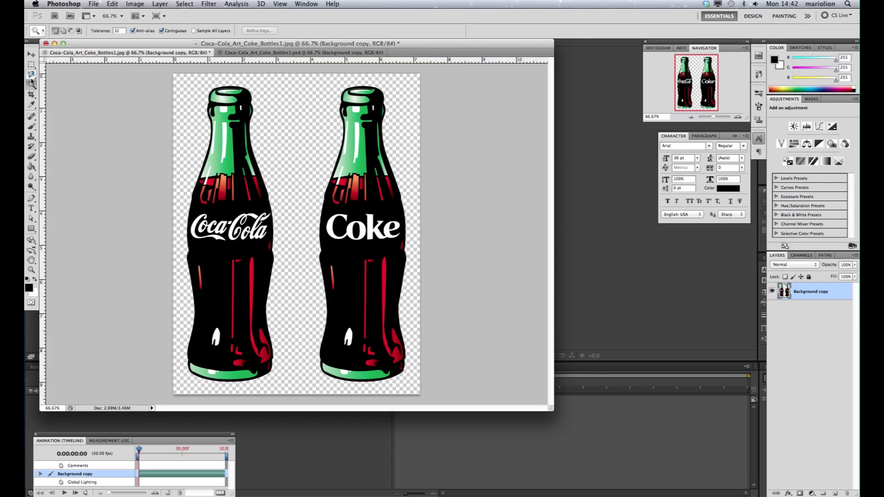
Step: Crop the image to the bottle with the Coca-Cola script label and return to the Move tool
{"action": "left_click", "coordinate": [32, 96]}
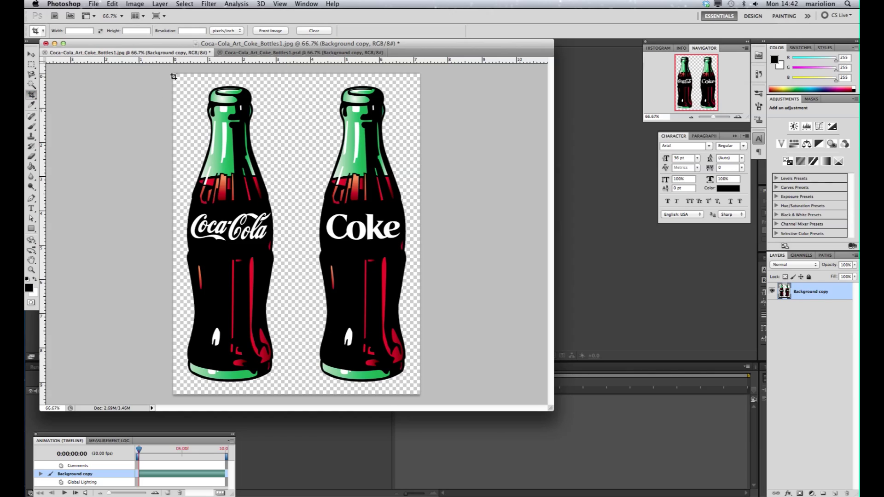
{"action": "left_click_drag", "start_coordinate": [174, 76], "coordinate": [295, 402]}
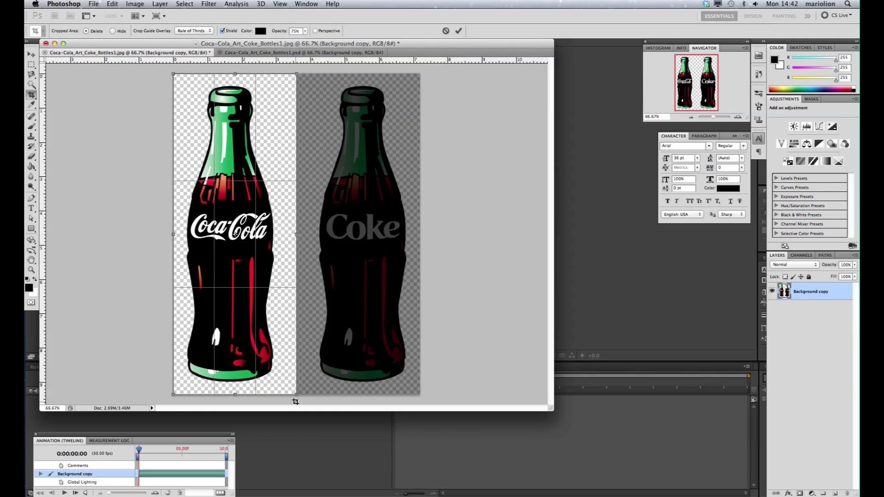
{"action": "key", "text": "Return"}
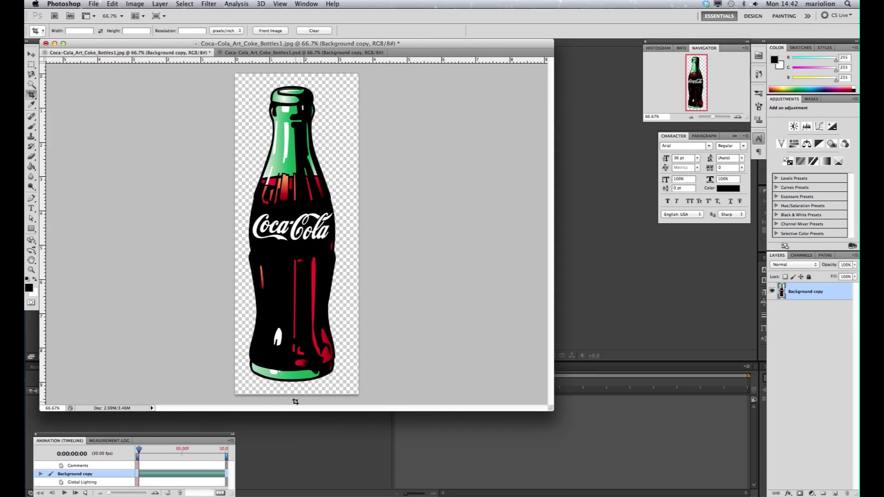
{"action": "left_click", "coordinate": [31, 54]}
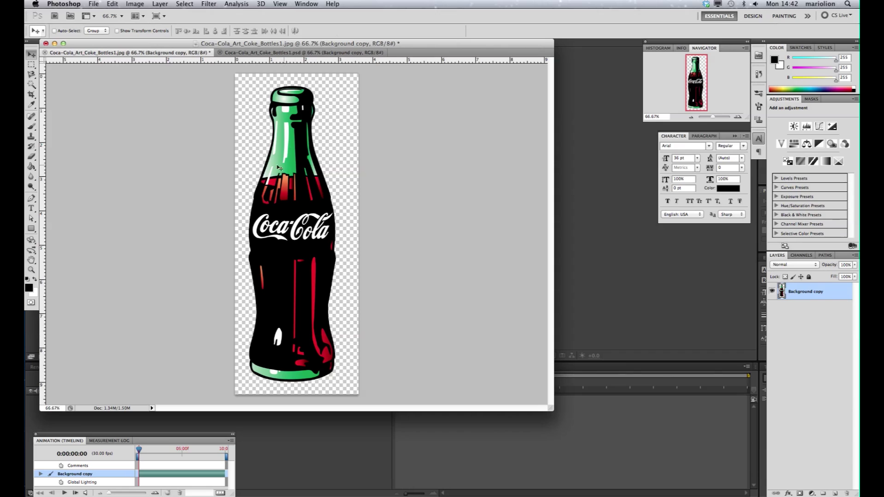
Step: Switch to After Effects and review the project's AUDIO, COMPS, IMAGES, Solids, STILLS and VIDEO folders
{"action": "key", "text": "super+Tab"}
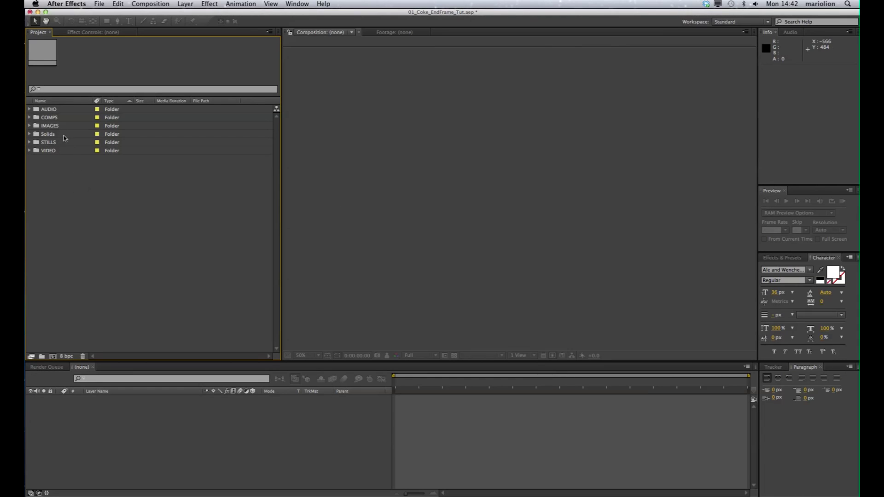
{"action": "left_click_drag", "start_coordinate": [76, 178], "coordinate": [37, 108]}
{"action": "left_click", "coordinate": [71, 210]}
{"action": "left_click_drag", "start_coordinate": [72, 210], "coordinate": [54, 109]}
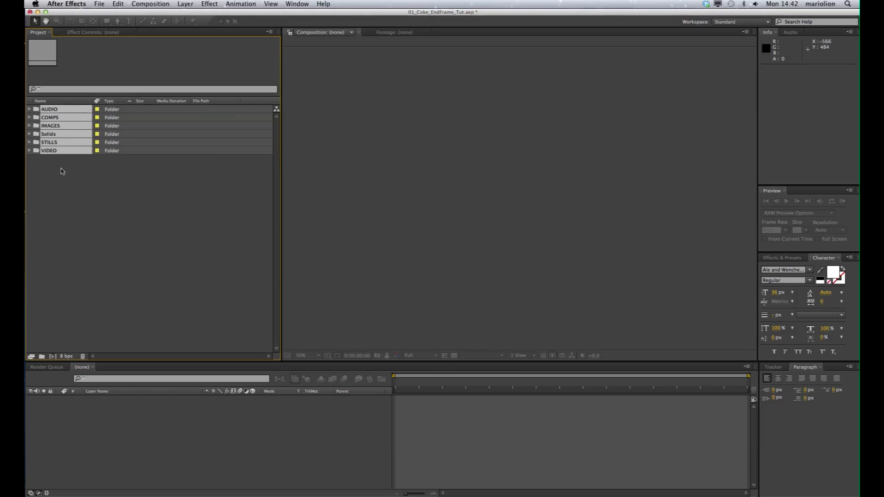
{"action": "left_click", "coordinate": [63, 182]}
{"action": "left_click", "coordinate": [50, 110]}
{"action": "left_click", "coordinate": [50, 118]}
{"action": "left_click", "coordinate": [49, 126]}
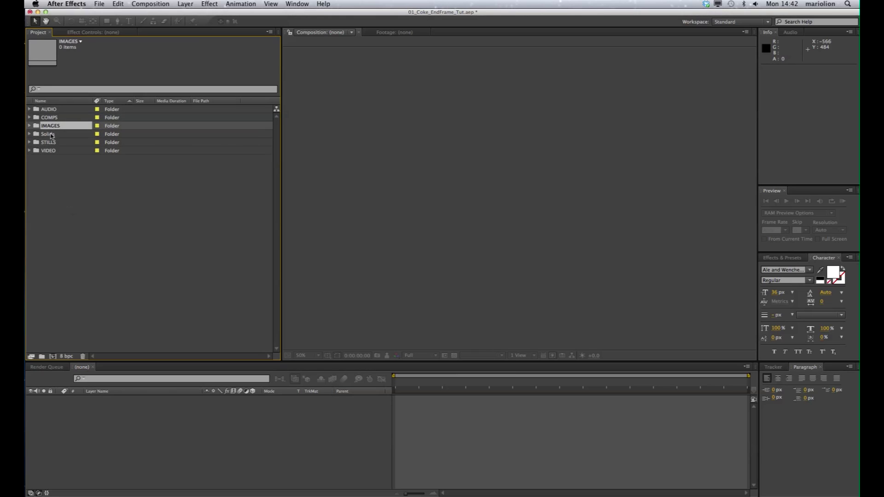
{"action": "left_click", "coordinate": [50, 134]}
{"action": "left_click", "coordinate": [50, 142]}
{"action": "left_click", "coordinate": [50, 150]}
{"action": "left_click", "coordinate": [56, 171]}
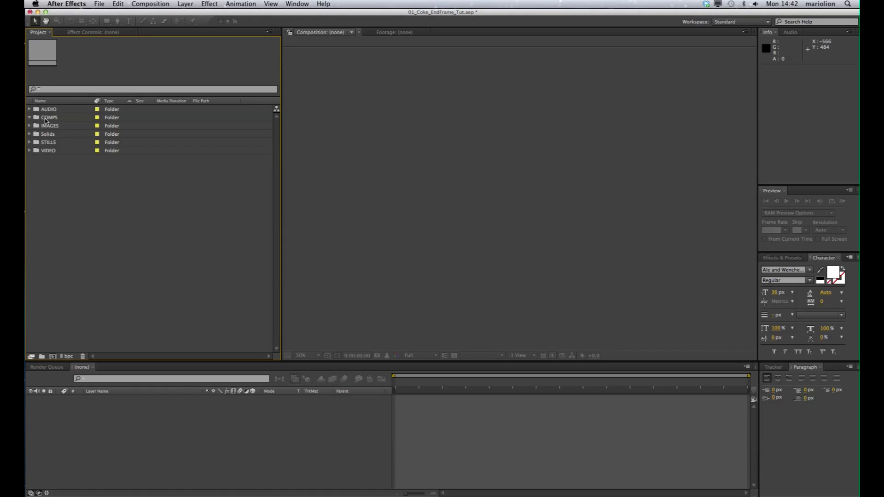
Step: Create a 1000 × 1000 px, 25 fps, 10-second composition named Comp 1 in the COMPS folder and select it
{"action": "left_click", "coordinate": [45, 119]}
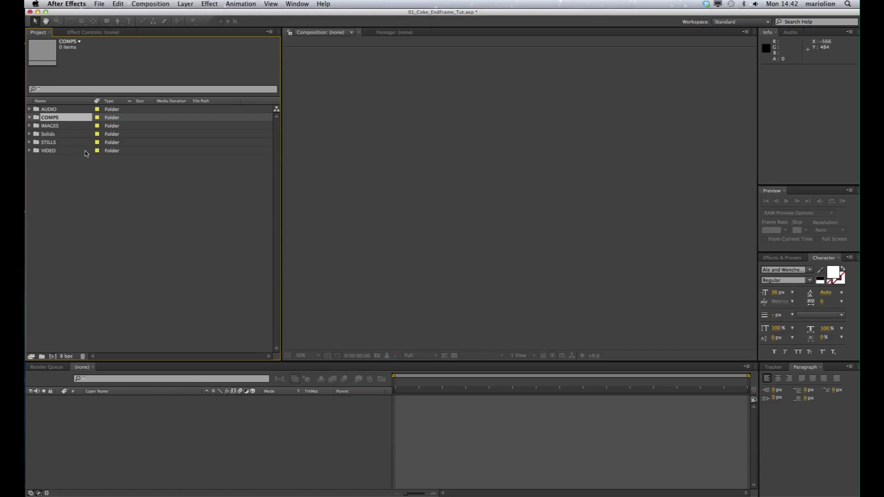
{"action": "left_click", "coordinate": [148, 5]}
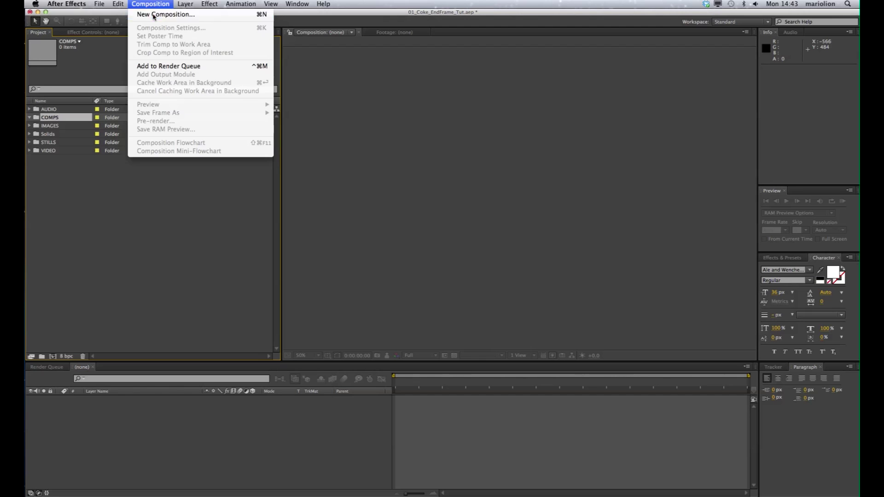
{"action": "left_click", "coordinate": [155, 17]}
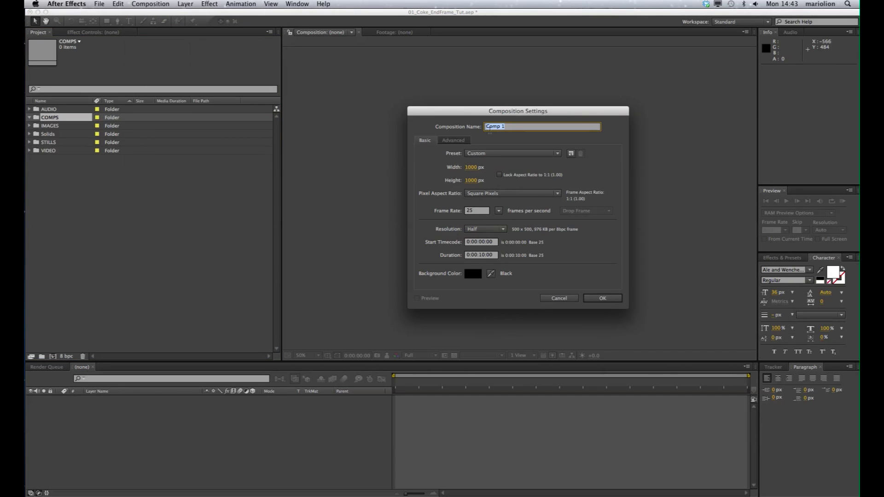
{"action": "left_click_drag", "start_coordinate": [495, 118], "coordinate": [445, 116]}
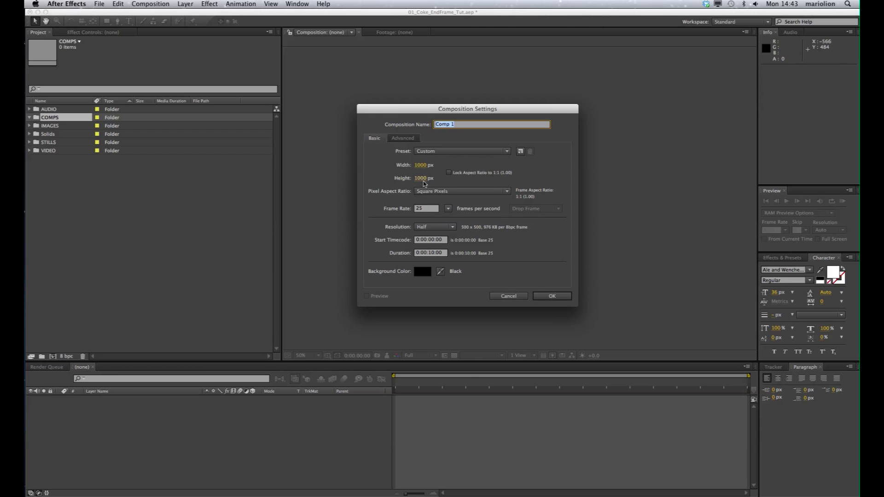
{"action": "left_click", "coordinate": [568, 297]}
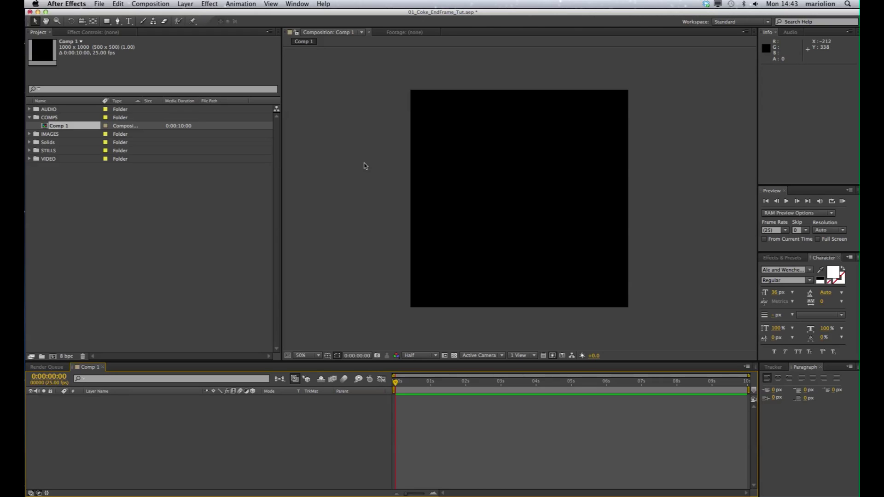
{"action": "left_click", "coordinate": [171, 175]}
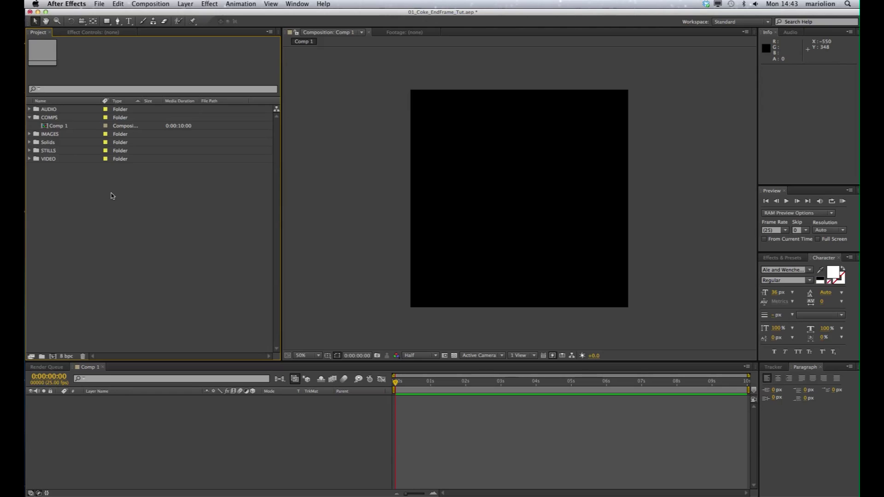
{"action": "left_click", "coordinate": [55, 126]}
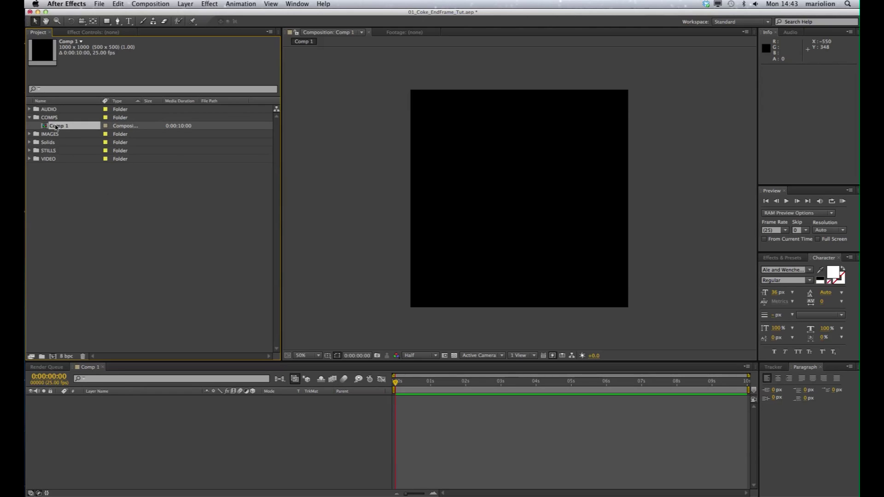
Step: Rename the new composition 01_Coke and add the Coca-Cola bottle PSD from the STILLS folder to its timeline
{"action": "type", "text": "Coke"}
{"action": "key", "text": "Return"}
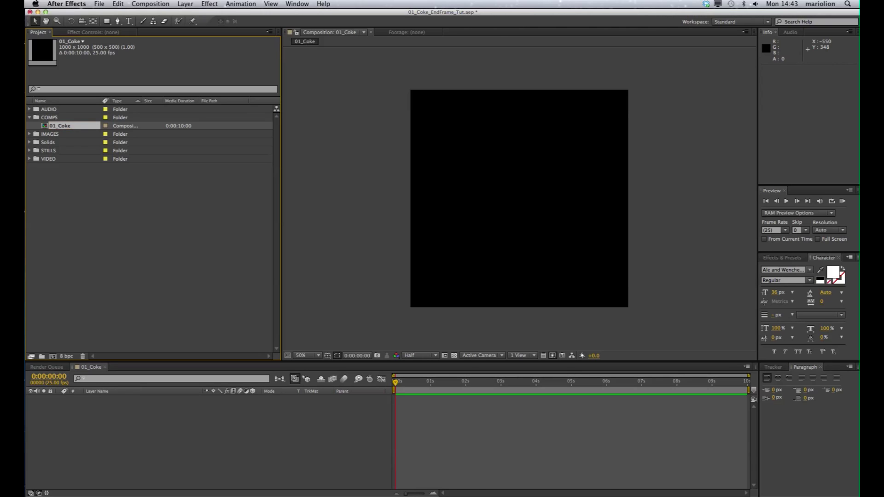
{"action": "left_click", "coordinate": [30, 151]}
{"action": "left_click", "coordinate": [47, 160]}
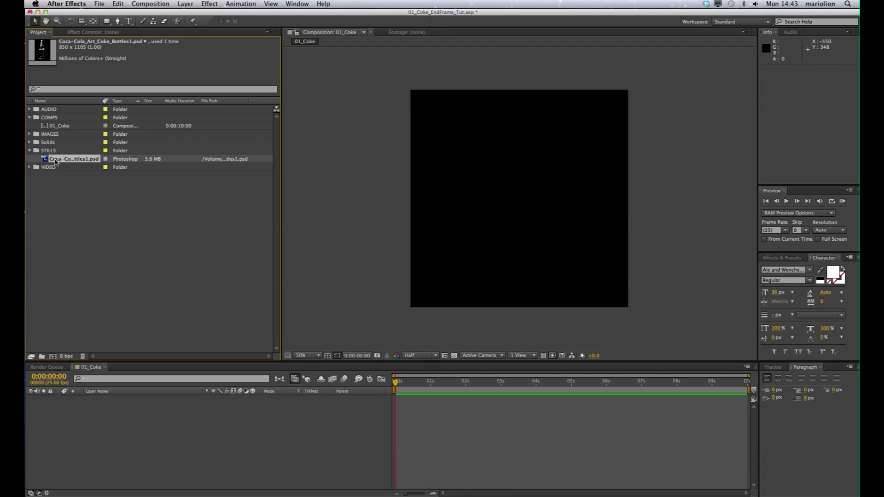
{"action": "left_click_drag", "start_coordinate": [46, 160], "coordinate": [142, 432]}
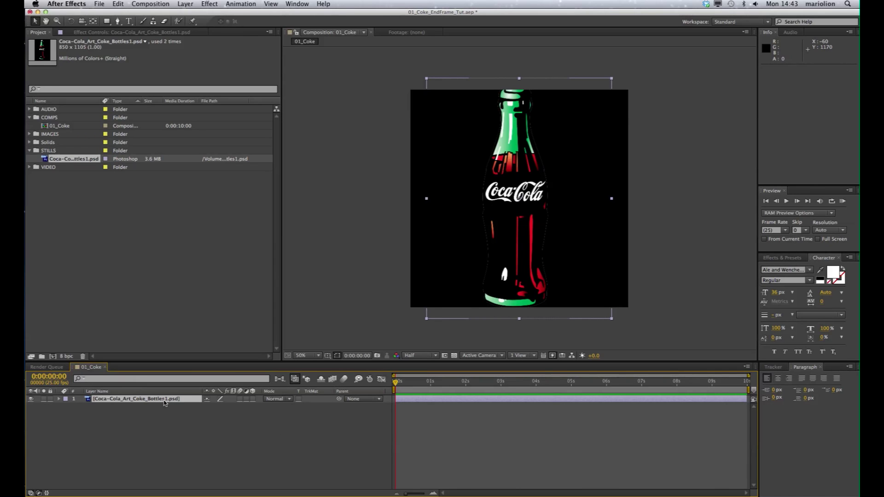
Step: Scale the Coca-Cola bottle layer to 50% and deselect it
{"action": "key", "text": "s"}
{"action": "left_click", "coordinate": [221, 408]}
{"action": "type", "text": "5"}
{"action": "key", "text": "Return"}
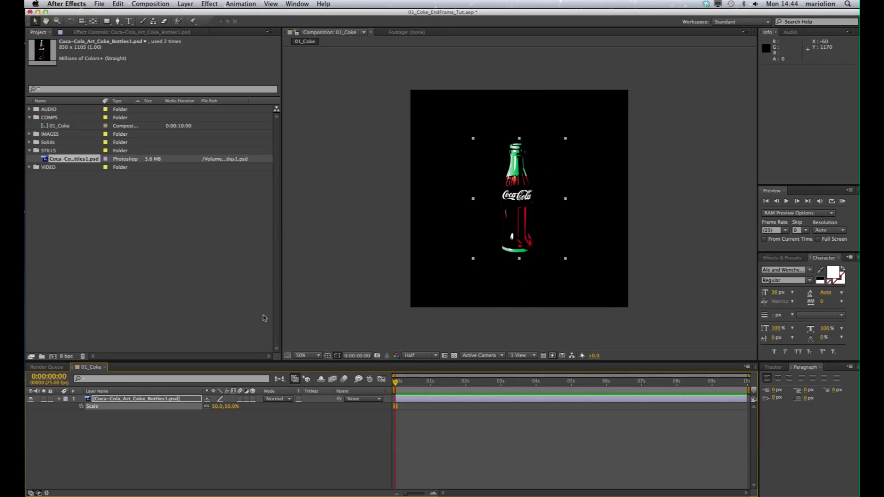
{"action": "left_click", "coordinate": [372, 253]}
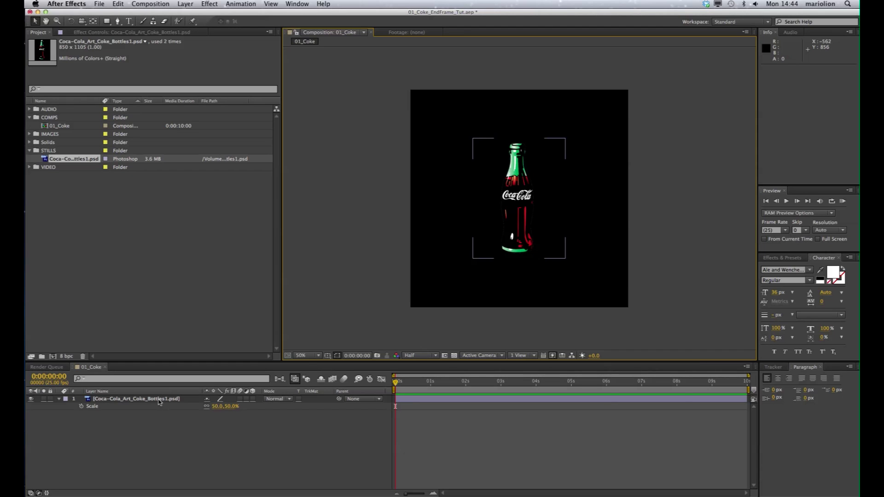
Step: Apply the Generate Fill effect to the Coca-Cola bottle layer with its default red colour
{"action": "left_click", "coordinate": [159, 400]}
{"action": "left_click", "coordinate": [209, 3]}
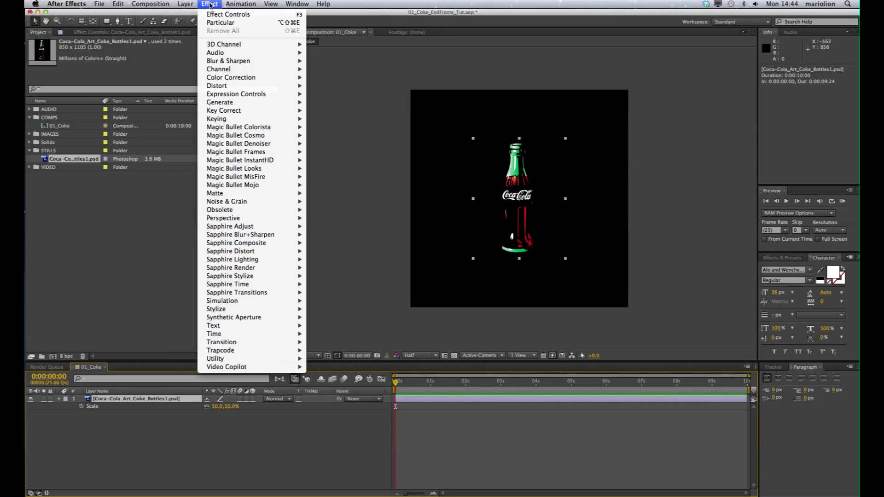
{"action": "mouse_move", "coordinate": [219, 102]}
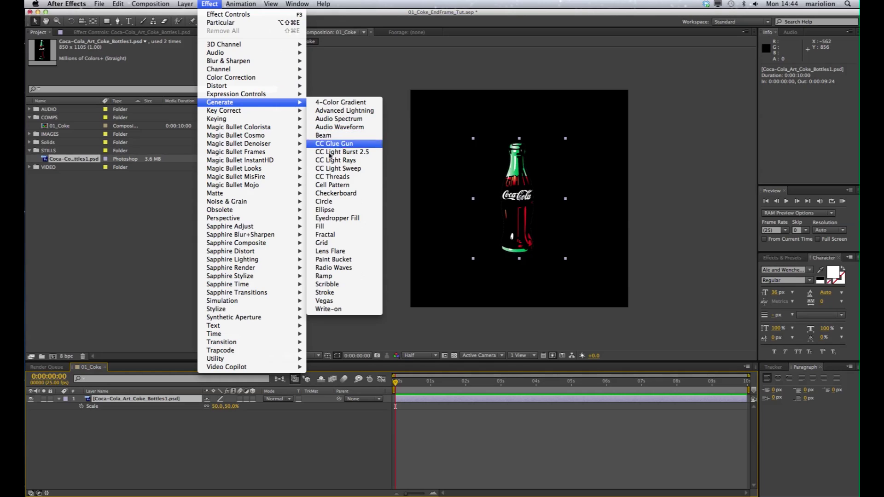
{"action": "left_click", "coordinate": [334, 227]}
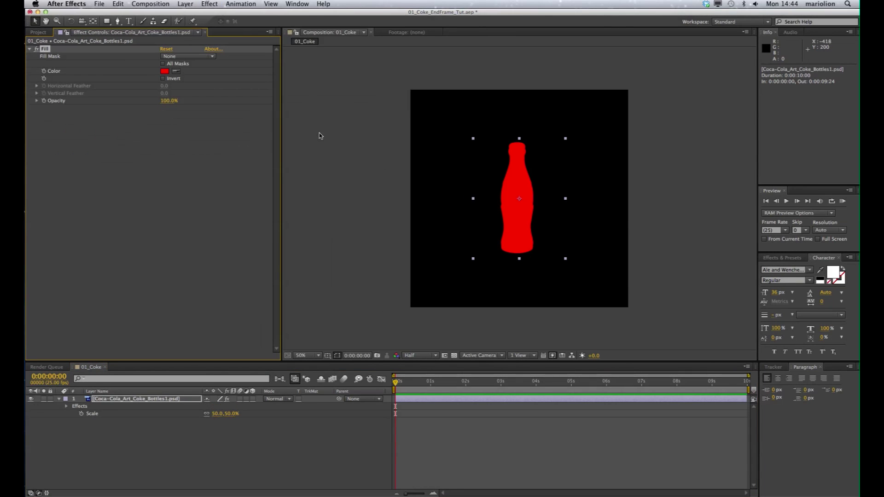
Step: Create a 1000 × 1000 px, 25 fps, 10-second composition named 02_Particles and move it into the COMPS folder
{"action": "left_click", "coordinate": [39, 32]}
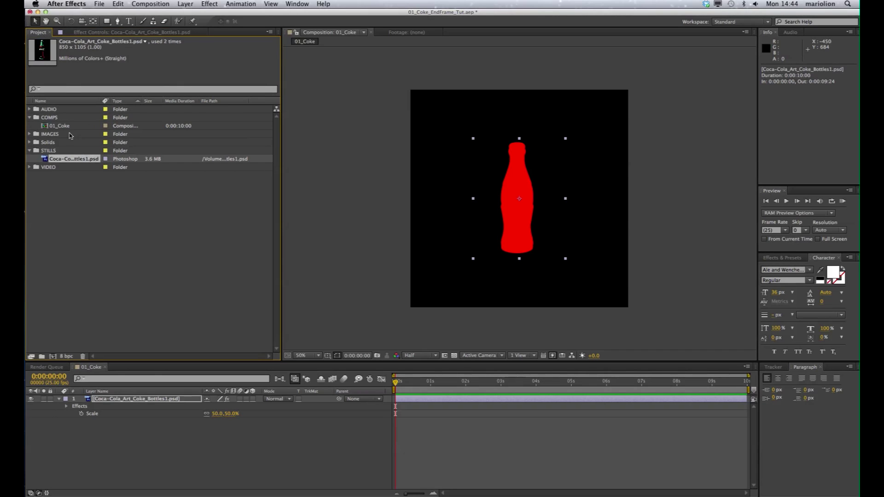
{"action": "left_click", "coordinate": [63, 129]}
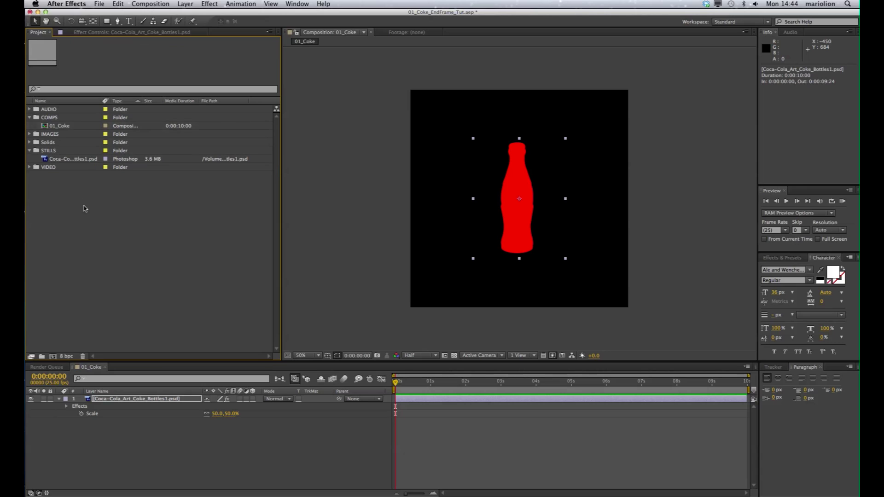
{"action": "left_click", "coordinate": [140, 4]}
{"action": "left_click", "coordinate": [143, 16]}
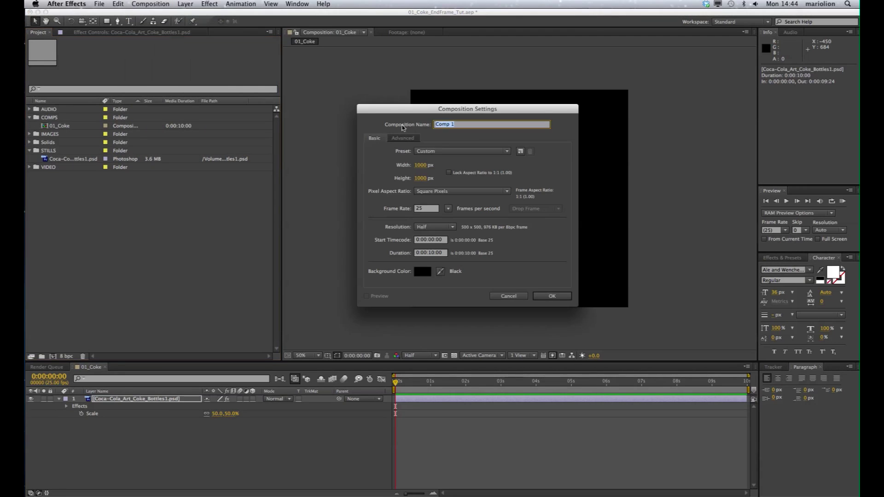
{"action": "type", "text": "02_Particles"}
{"action": "key", "text": "Return"}
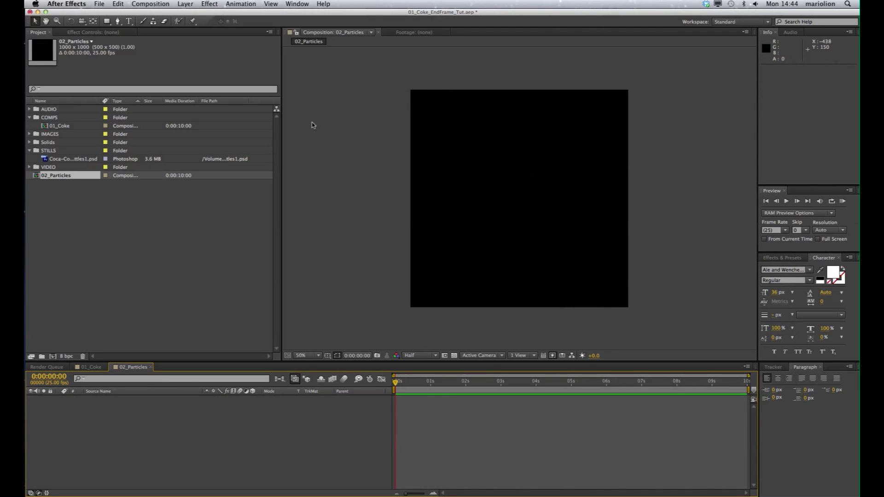
{"action": "left_click_drag", "start_coordinate": [38, 180], "coordinate": [51, 119]}
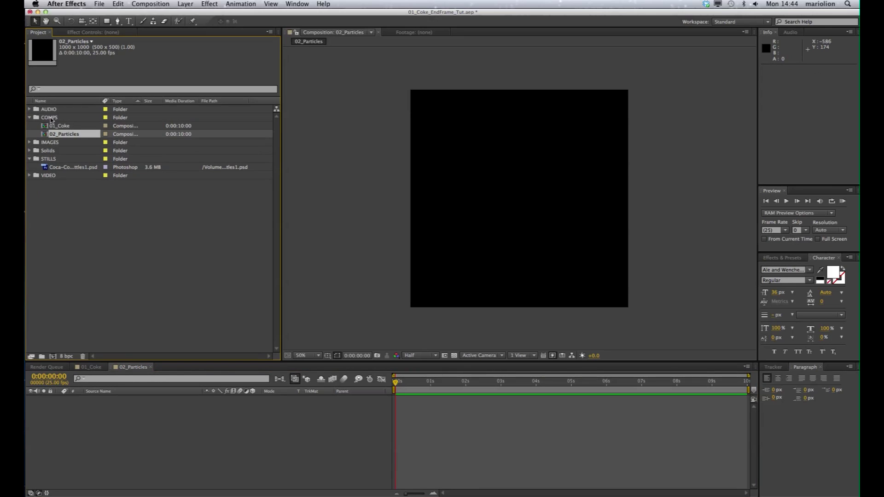
{"action": "left_click", "coordinate": [209, 4]}
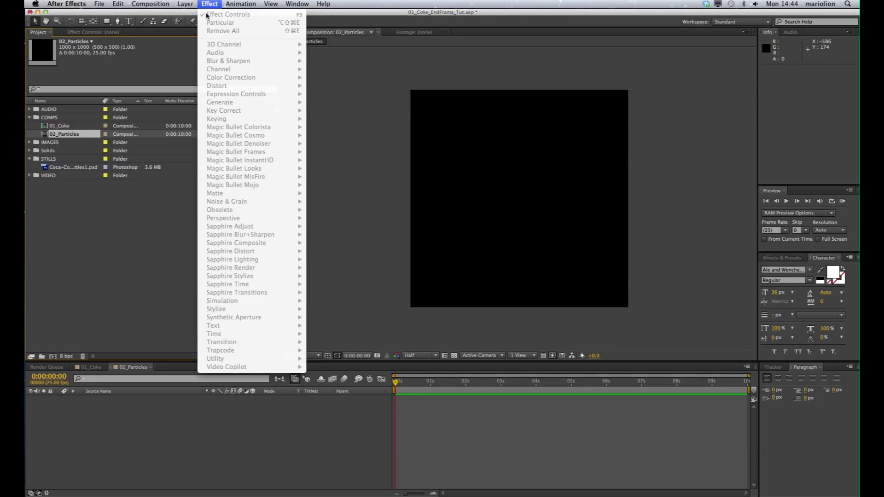
{"action": "left_click", "coordinate": [133, 410]}
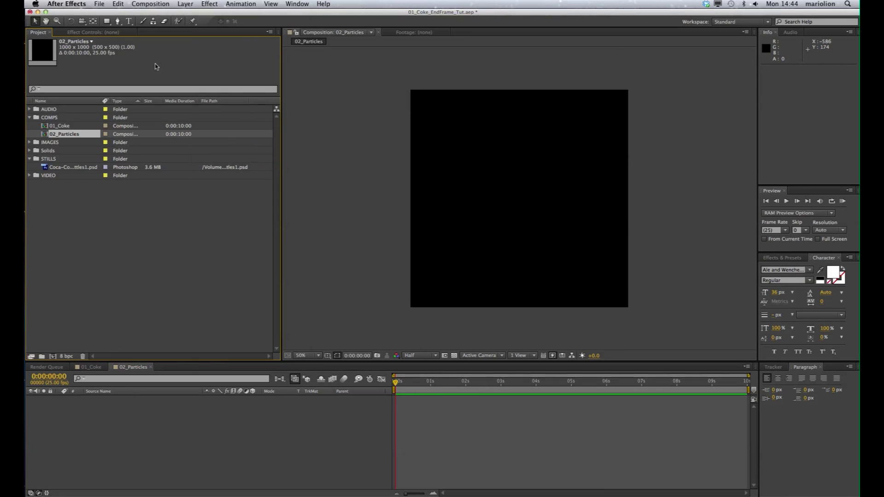
{"action": "left_click", "coordinate": [185, 5]}
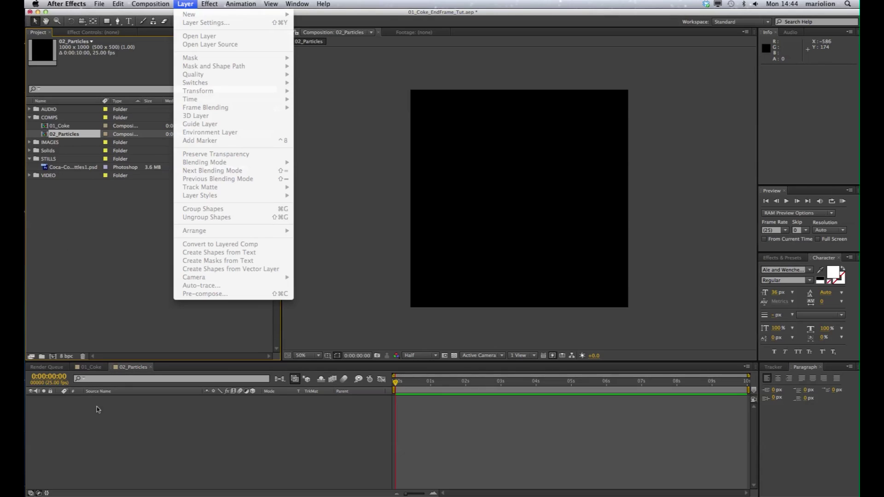
{"action": "left_click", "coordinate": [121, 420]}
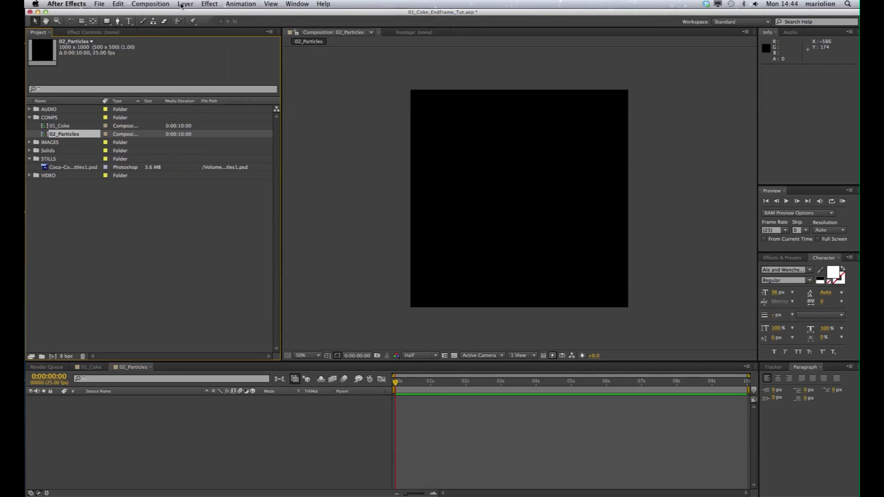
{"action": "left_click", "coordinate": [180, 6]}
{"action": "left_click", "coordinate": [45, 137]}
{"action": "left_click", "coordinate": [185, 5]}
{"action": "left_click", "coordinate": [46, 136]}
{"action": "left_click", "coordinate": [185, 5]}
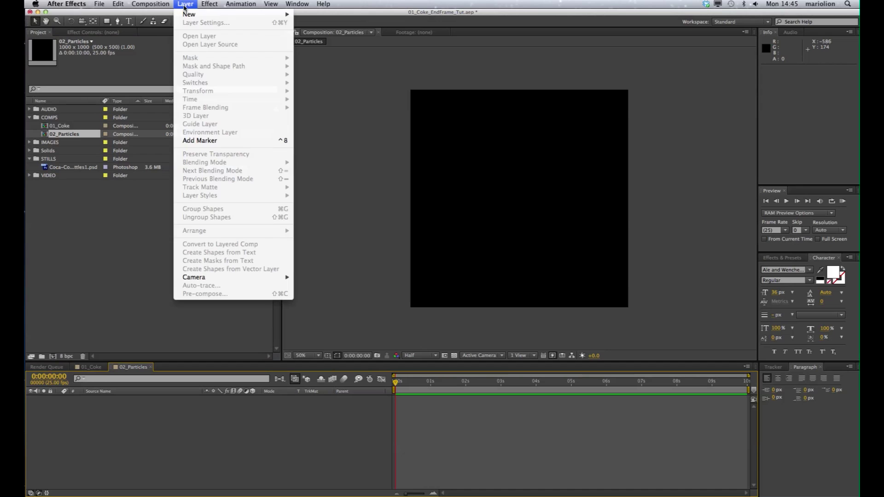
{"action": "left_click", "coordinate": [44, 136]}
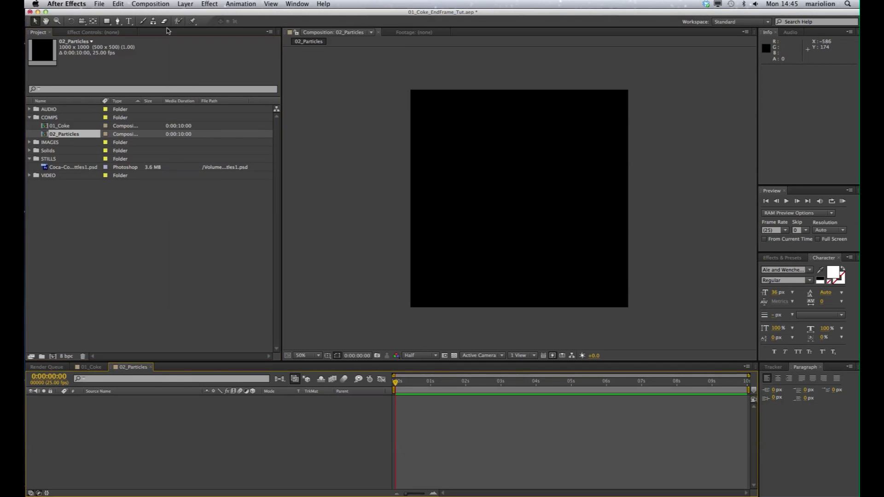
Step: Add a black 1000 × 1000 px solid layer to the 02_Particles composition
{"action": "left_click", "coordinate": [185, 4]}
{"action": "mouse_move", "coordinate": [238, 16]}
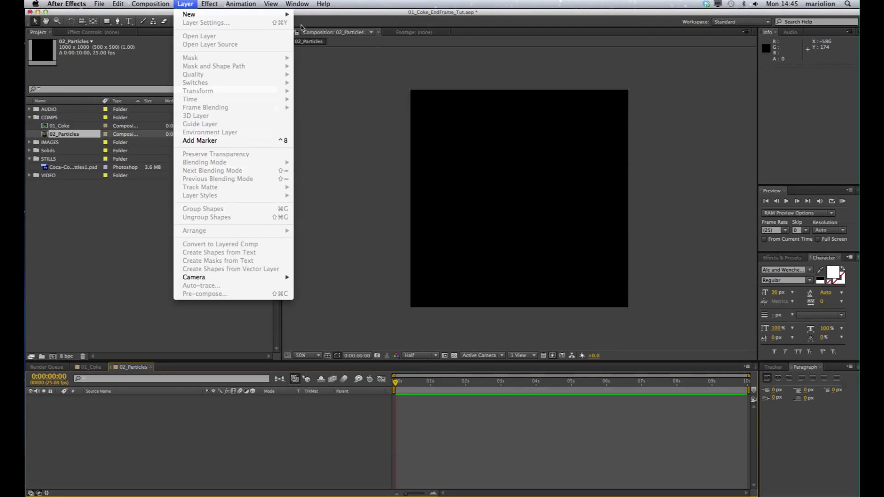
{"action": "left_click", "coordinate": [316, 26]}
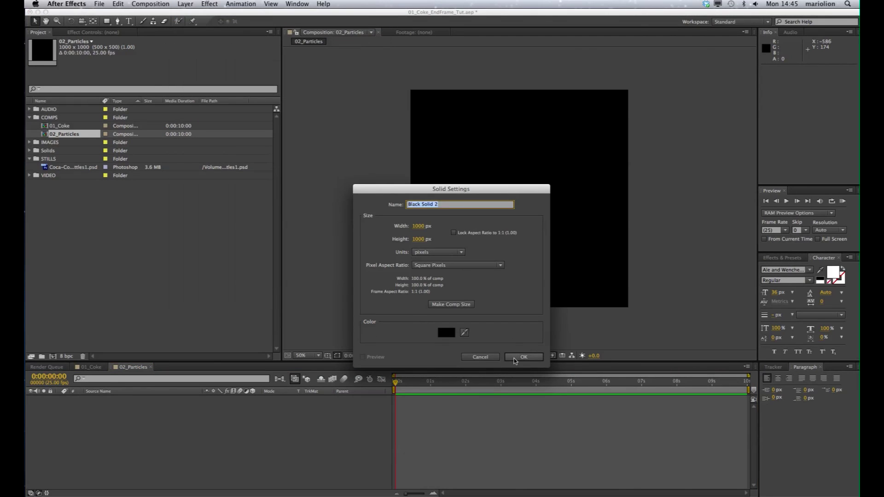
{"action": "left_click", "coordinate": [514, 358]}
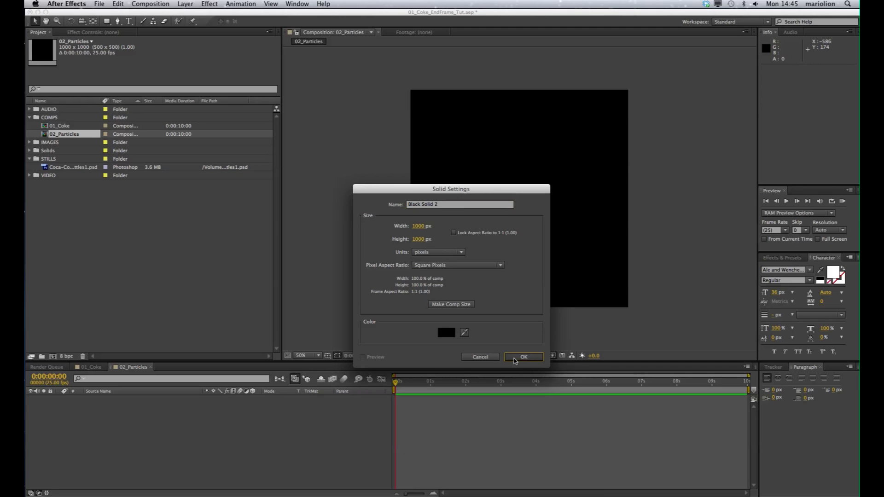
{"action": "left_click", "coordinate": [523, 357]}
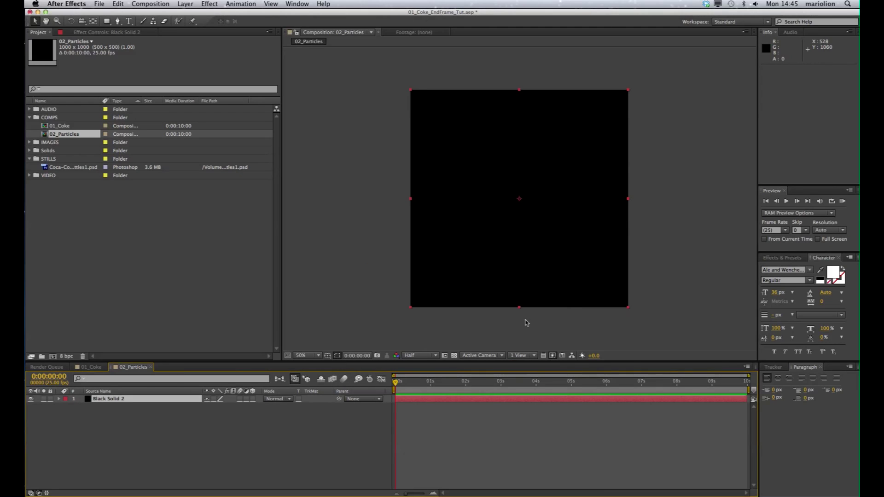
Step: Apply the Trapcode Particular effect to the black solid and expand its Emitter settings
{"action": "left_click", "coordinate": [209, 5]}
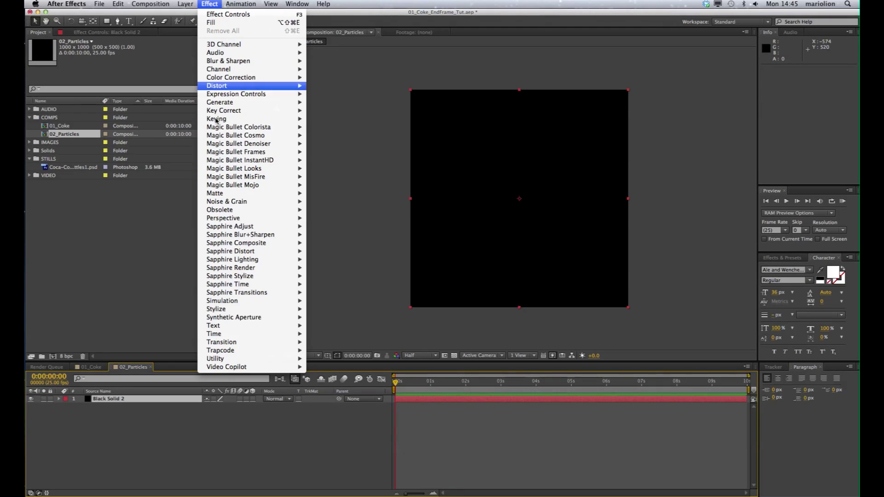
{"action": "mouse_move", "coordinate": [236, 352]}
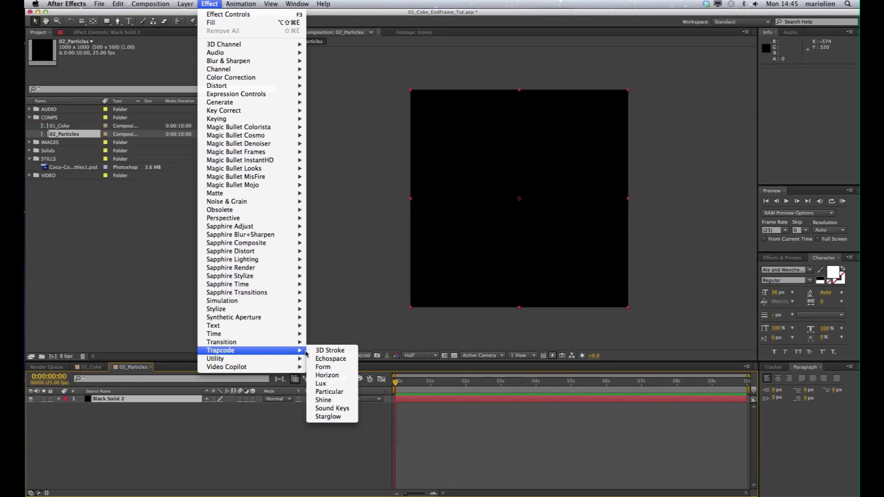
{"action": "left_click", "coordinate": [323, 392]}
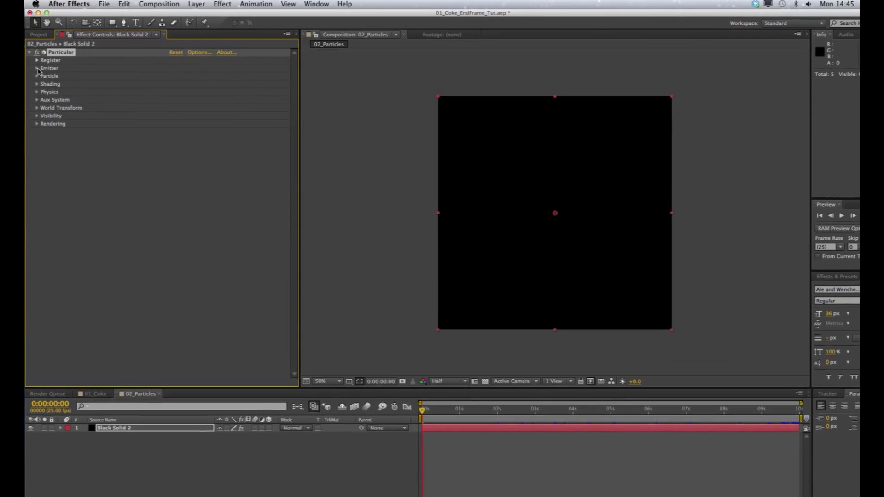
{"action": "left_click", "coordinate": [37, 68]}
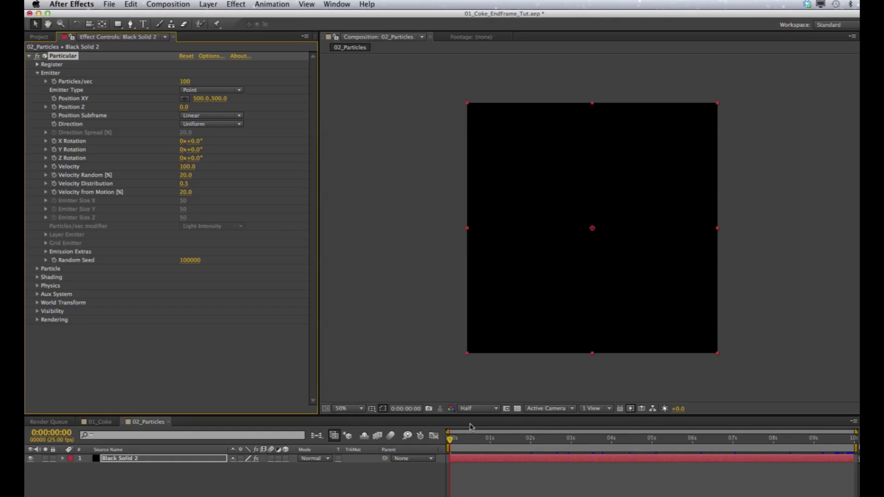
Step: Preview the particles up to 0:00:00:20, then set the emitter's X Rotation to 90° and its Direction to Directional
{"action": "key", "text": "space"}
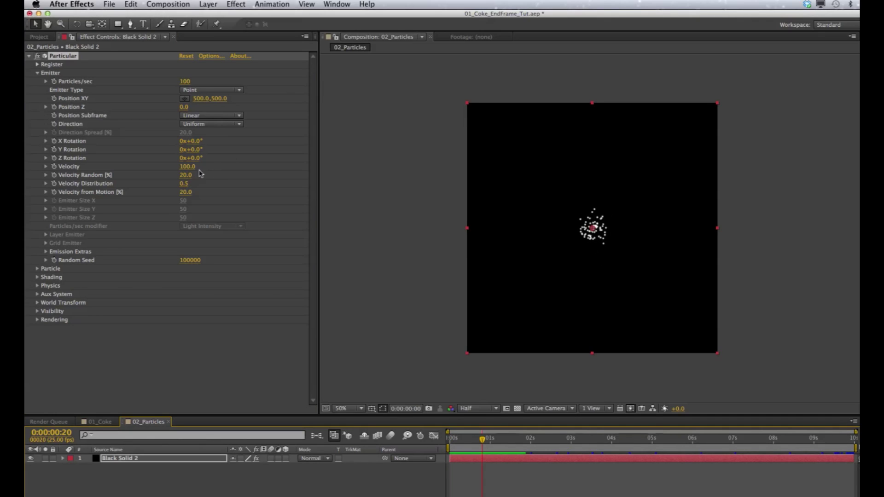
{"action": "mouse_move", "coordinate": [196, 142]}
{"action": "left_mouse_down"}
{"action": "mouse_move", "coordinate": [227, 142]}
{"action": "mouse_move", "coordinate": [205, 142]}
{"action": "left_mouse_up"}
{"action": "left_click", "coordinate": [199, 141]}
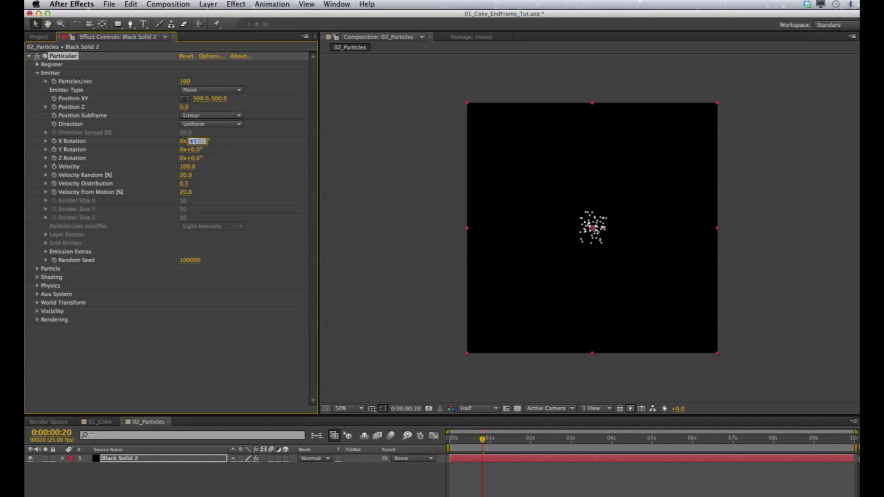
{"action": "key", "text": "Return"}
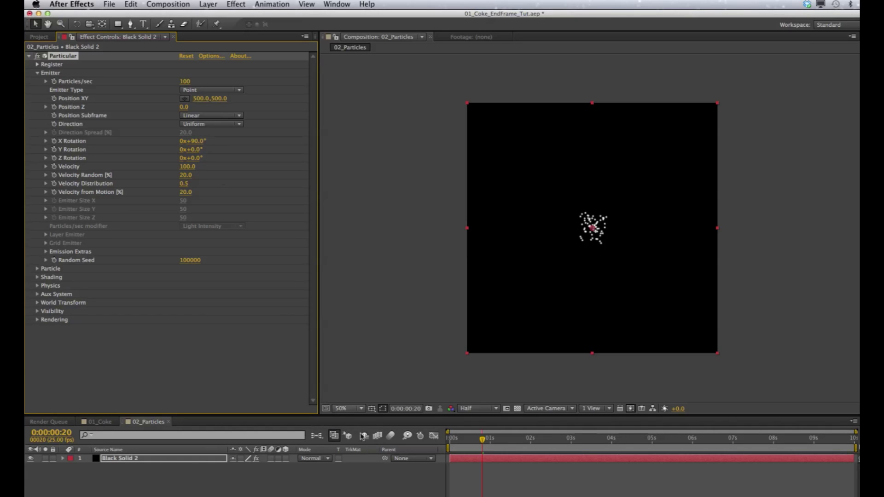
{"action": "left_click", "coordinate": [233, 125]}
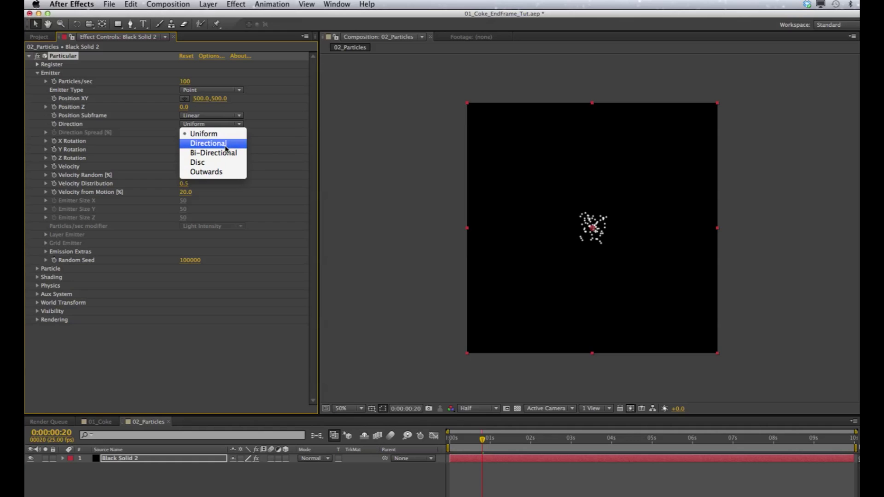
{"action": "left_click", "coordinate": [226, 145]}
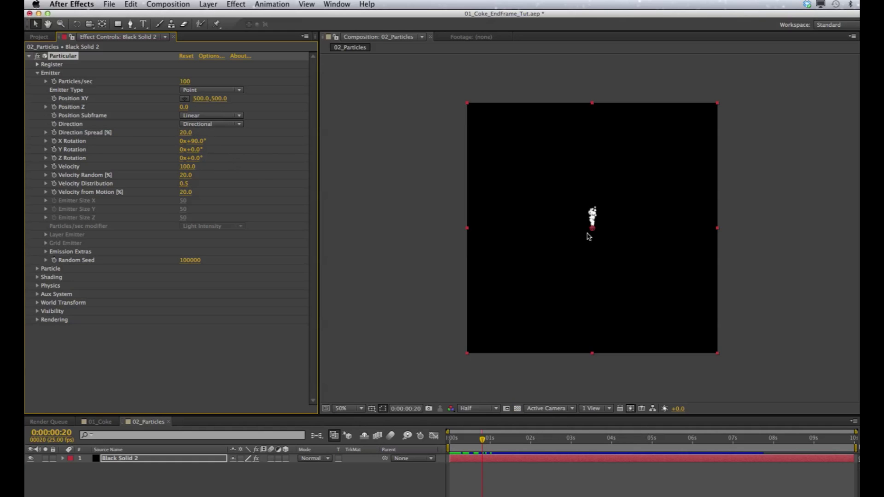
Step: Move the emitter to the composition's bottom edge at about 500, 998 and set Velocity Random to 50%
{"action": "left_click_drag", "start_coordinate": [590, 239], "coordinate": [593, 358]}
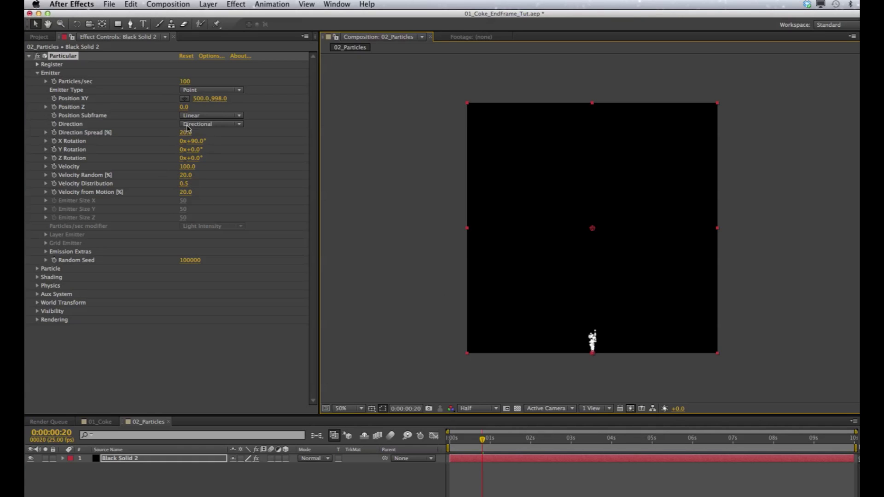
{"action": "left_click", "coordinate": [187, 177]}
{"action": "type", "text": "50"}
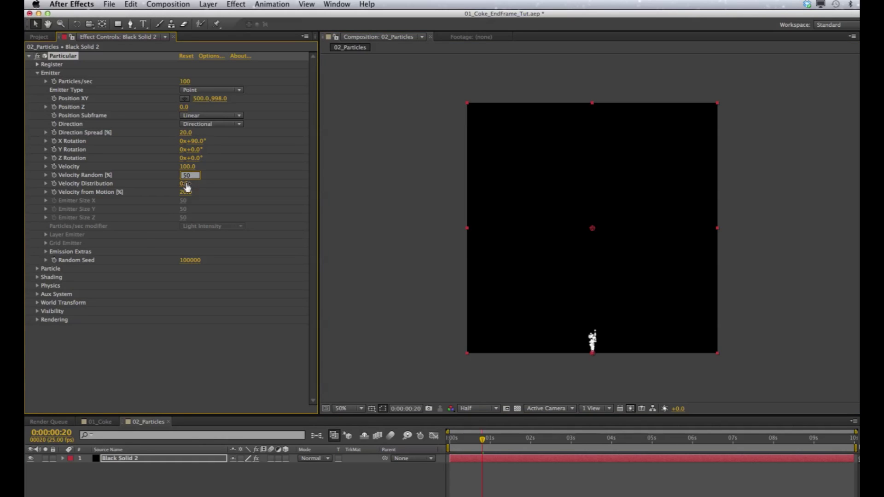
{"action": "key", "text": "Return"}
{"action": "key", "text": "Return"}
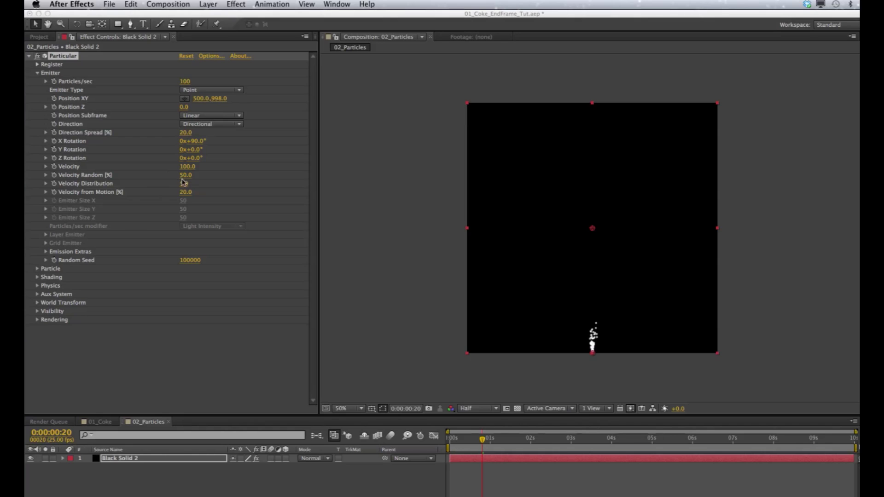
Step: Set the emitter's Velocity from Motion to 50% and preview the particles from the start of the timeline
{"action": "left_click", "coordinate": [186, 199]}
{"action": "left_click", "coordinate": [186, 193]}
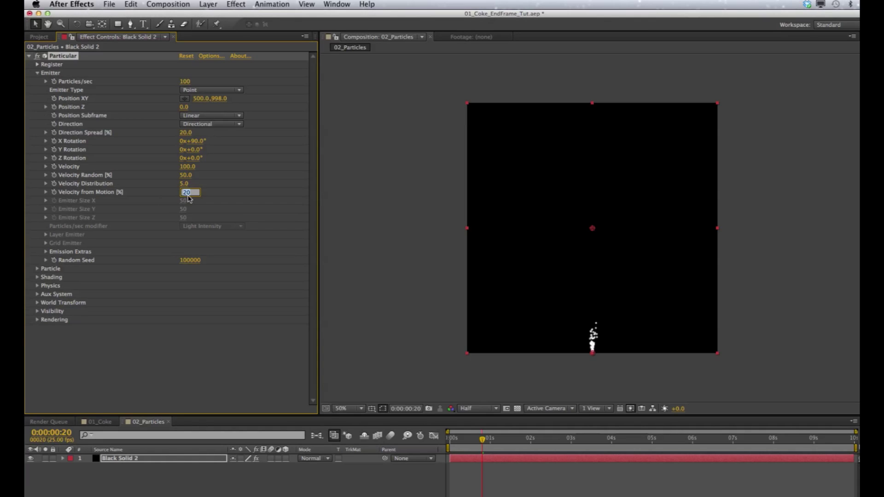
{"action": "type", "text": "50"}
{"action": "key", "text": "Return"}
{"action": "left_click_drag", "start_coordinate": [467, 452], "coordinate": [444, 450]}
{"action": "key", "text": "space"}
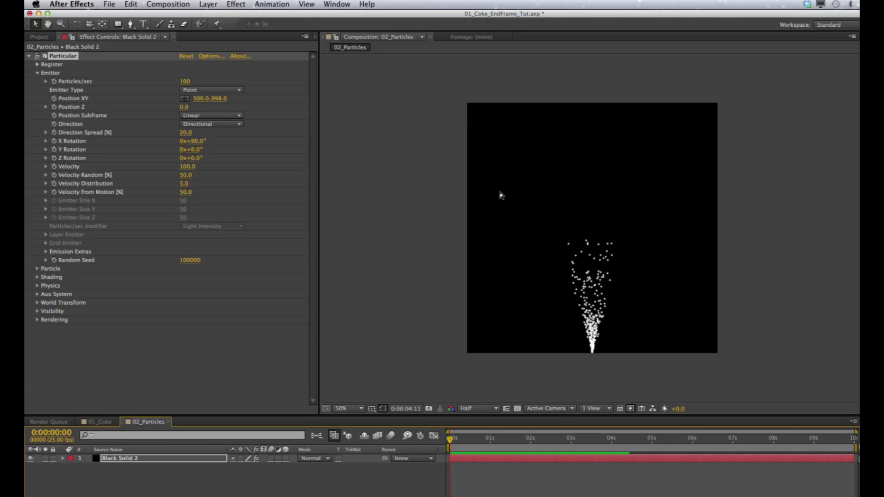
Step: Go to 0:00:04:04 and set the particles' Life to 10 seconds
{"action": "left_click_drag", "start_coordinate": [490, 445], "coordinate": [618, 446]}
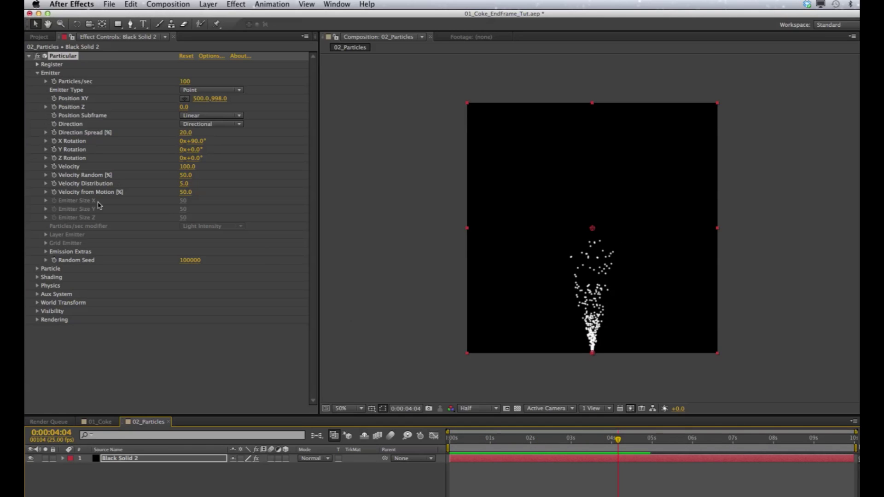
{"action": "left_click", "coordinate": [37, 269]}
{"action": "scroll", "coordinate": [60, 285], "scroll_direction": "down", "scroll_amount": 3}
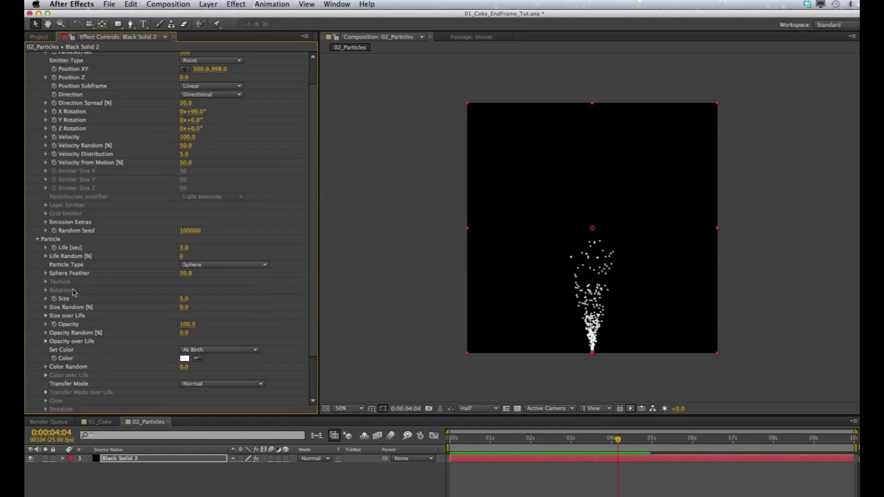
{"action": "left_click", "coordinate": [184, 250]}
{"action": "type", "text": "10"}
{"action": "key", "text": "Return"}
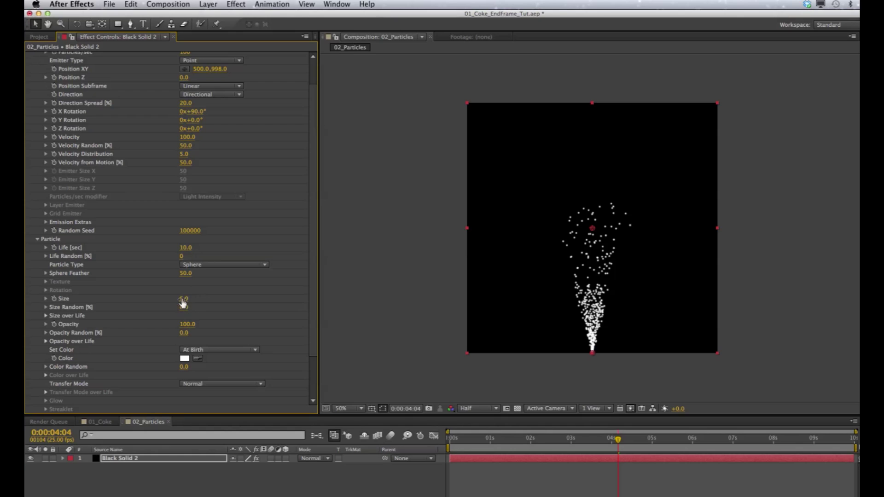
Step: Expand the Physics settings of the Particular effect
{"action": "scroll", "coordinate": [194, 303], "scroll_direction": "down", "scroll_amount": 5}
{"action": "scroll", "coordinate": [196, 304], "scroll_direction": "down", "scroll_amount": 1}
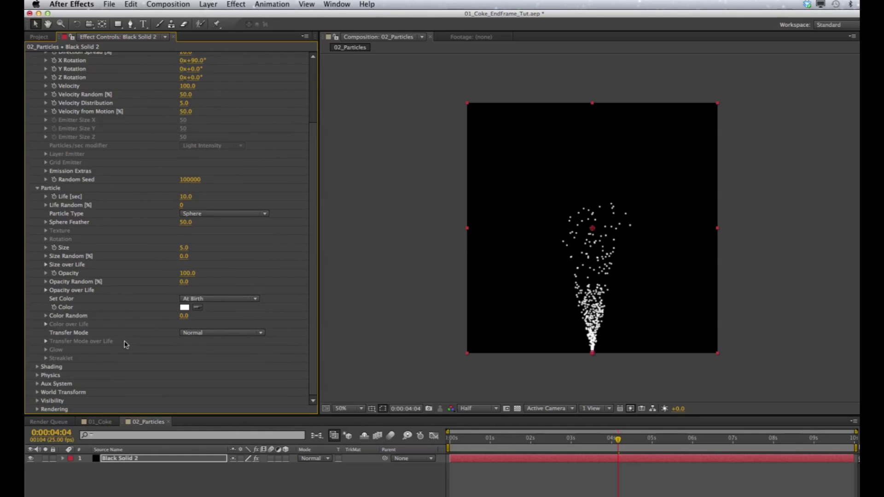
{"action": "left_click_drag", "start_coordinate": [313, 314], "coordinate": [305, 213]}
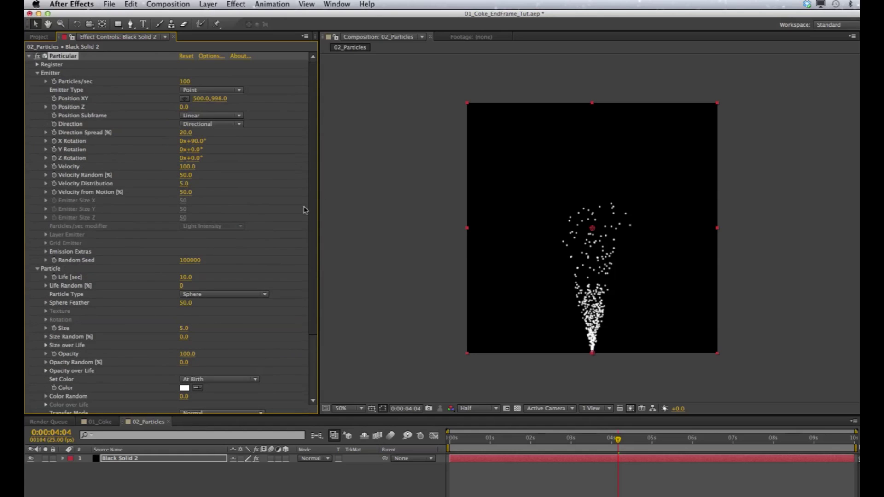
{"action": "scroll", "coordinate": [303, 197], "scroll_direction": "down", "scroll_amount": 5}
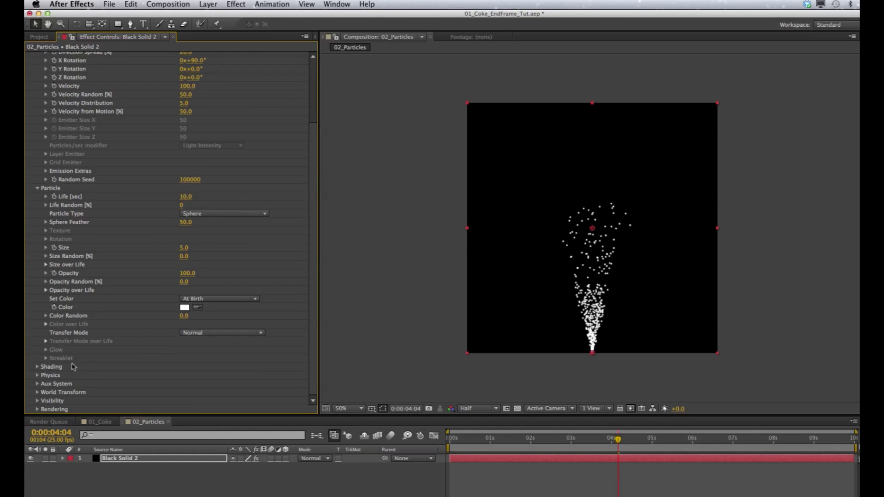
{"action": "left_click", "coordinate": [38, 375]}
{"action": "scroll", "coordinate": [178, 352], "scroll_direction": "down", "scroll_amount": 2}
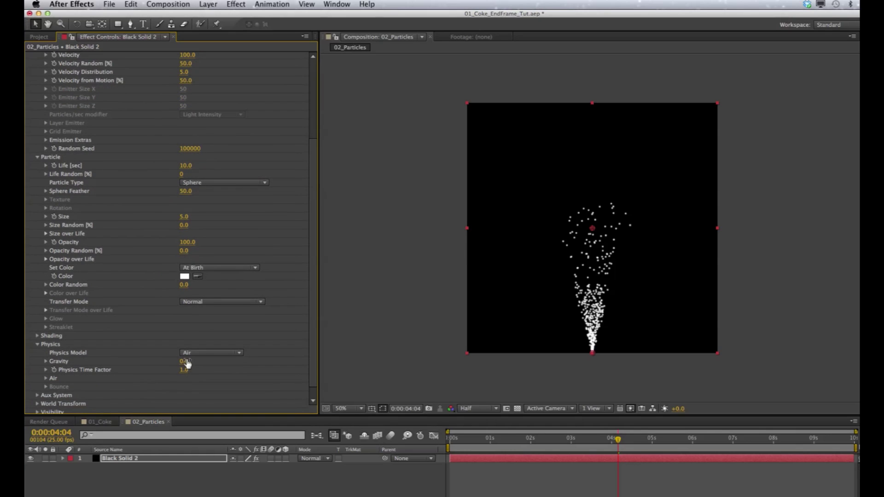
Step: Try a Physics Time Factor of 5 and preview the particle motion
{"action": "left_click", "coordinate": [185, 370]}
{"action": "key", "text": "Return"}
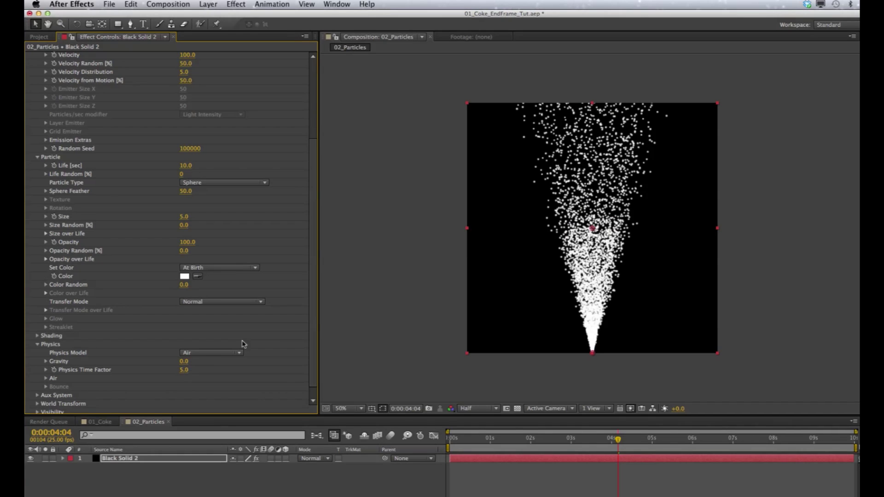
{"action": "left_click", "coordinate": [388, 289]}
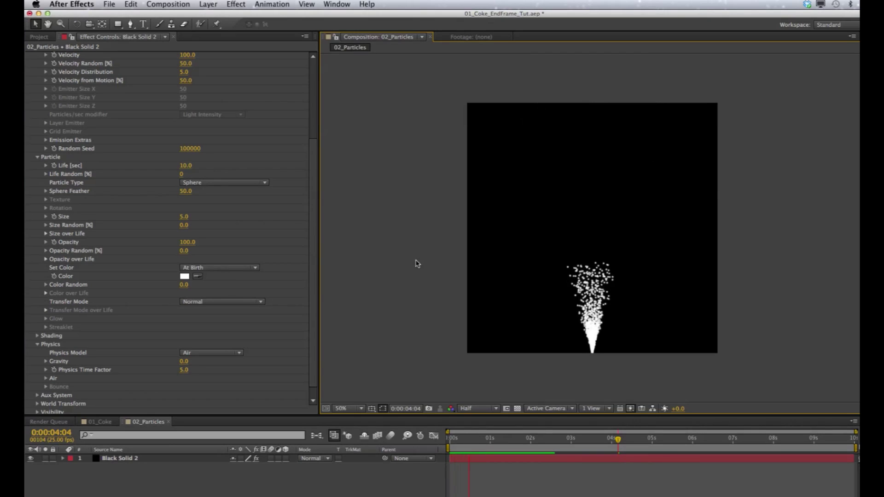
{"action": "key", "text": "space"}
Step: Set the Physics Time Factor to 3
{"action": "left_click", "coordinate": [184, 370]}
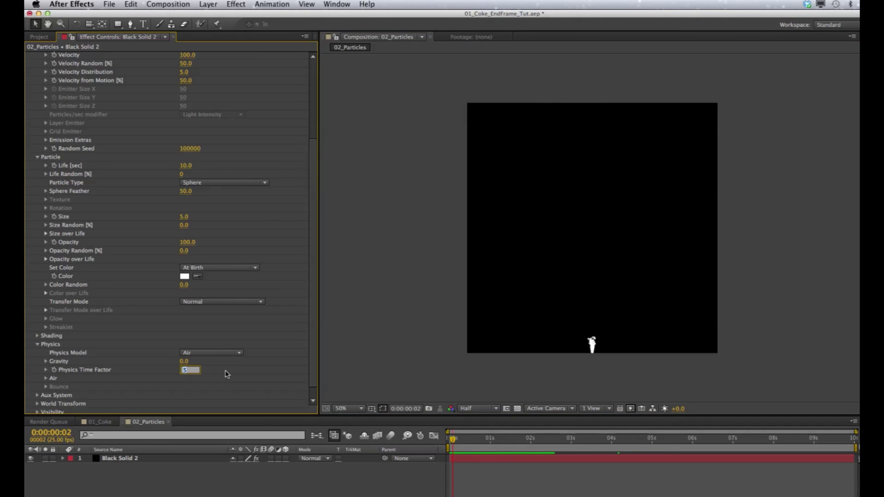
{"action": "type", "text": "3"}
{"action": "left_click", "coordinate": [592, 343]}
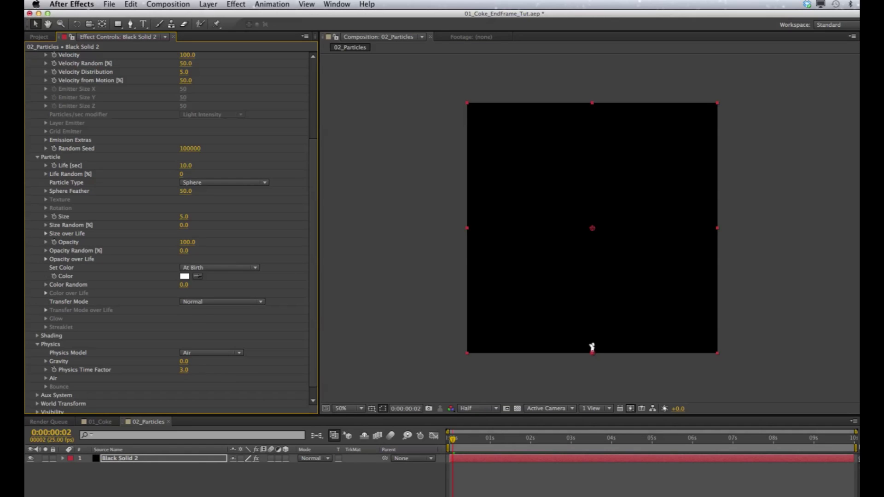
Step: In the Air physics' Turbulence Field, set Affect Size and Affect Position to 10, then preview the particles
{"action": "scroll", "coordinate": [315, 294], "scroll_direction": "down", "scroll_amount": 1}
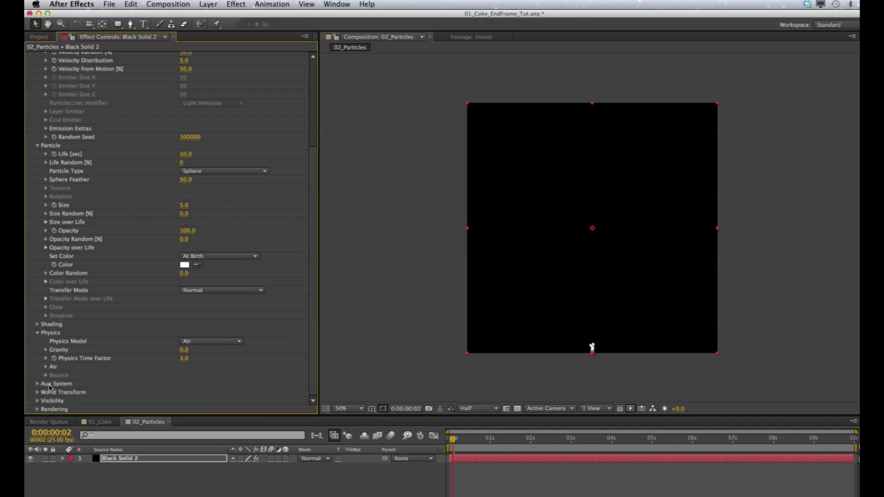
{"action": "left_click", "coordinate": [46, 367]}
{"action": "scroll", "coordinate": [134, 361], "scroll_direction": "down", "scroll_amount": 5}
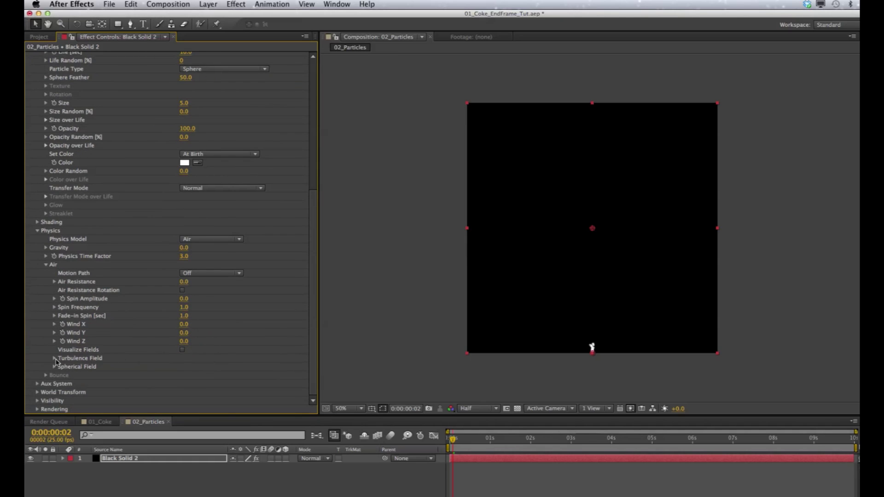
{"action": "left_click", "coordinate": [54, 359]}
{"action": "scroll", "coordinate": [157, 367], "scroll_direction": "down", "scroll_amount": 3}
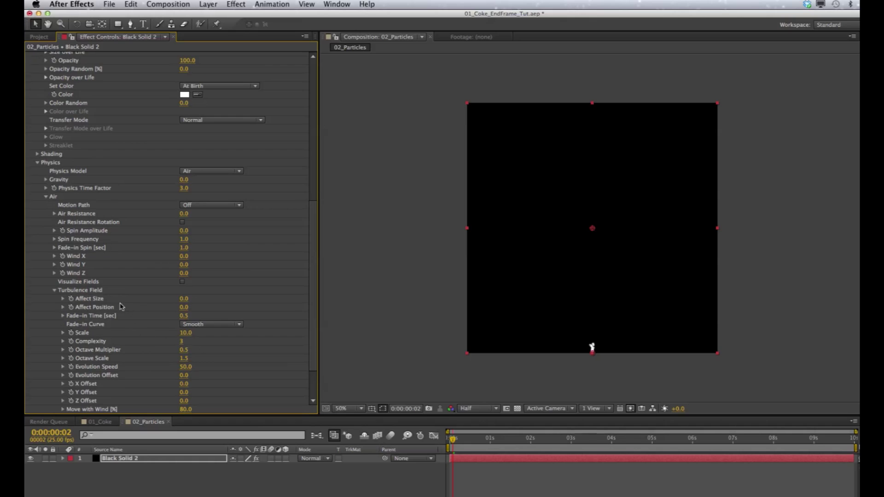
{"action": "left_click", "coordinate": [184, 299]}
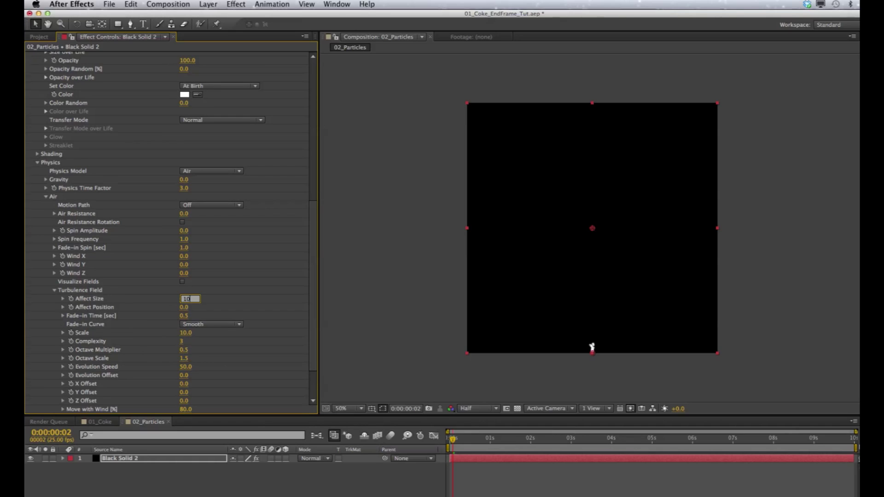
{"action": "type", "text": "10"}
{"action": "key", "text": "Return"}
{"action": "left_click", "coordinate": [184, 308]}
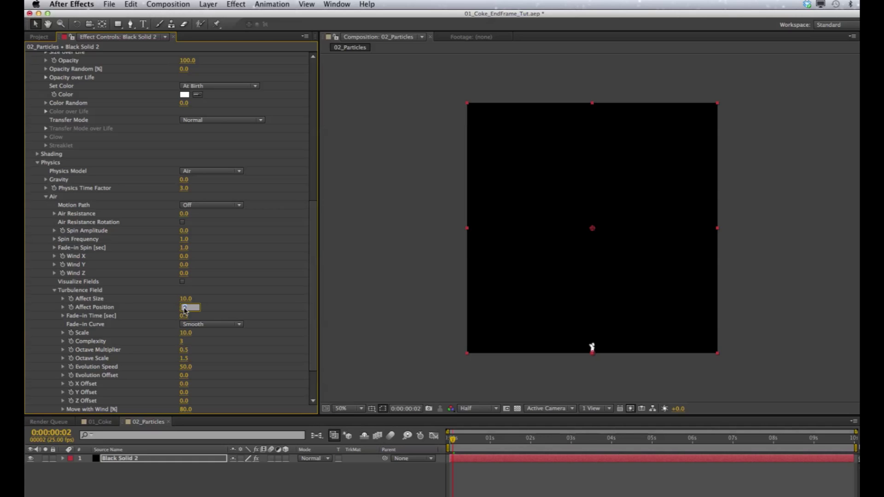
{"action": "key", "text": "Return"}
{"action": "key", "text": "space"}
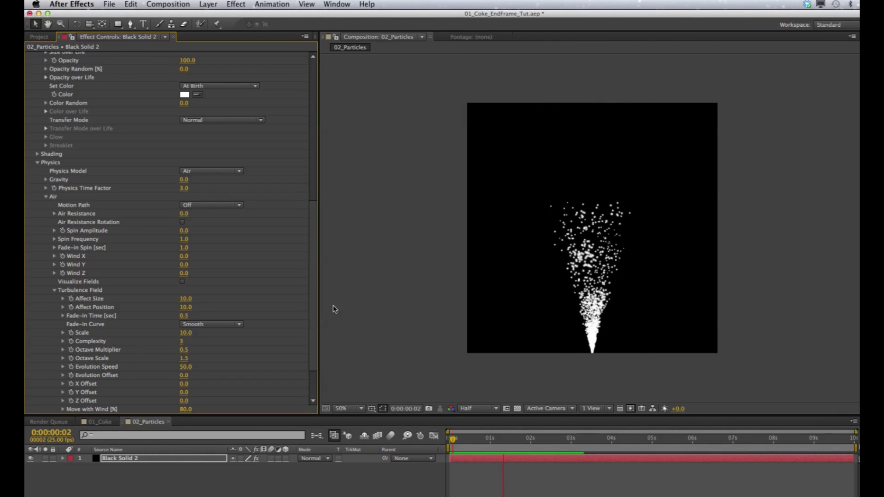
Step: Change the particle color from white to pure red and return to the start of the timeline
{"action": "scroll", "coordinate": [317, 309], "scroll_direction": "up", "scroll_amount": 5}
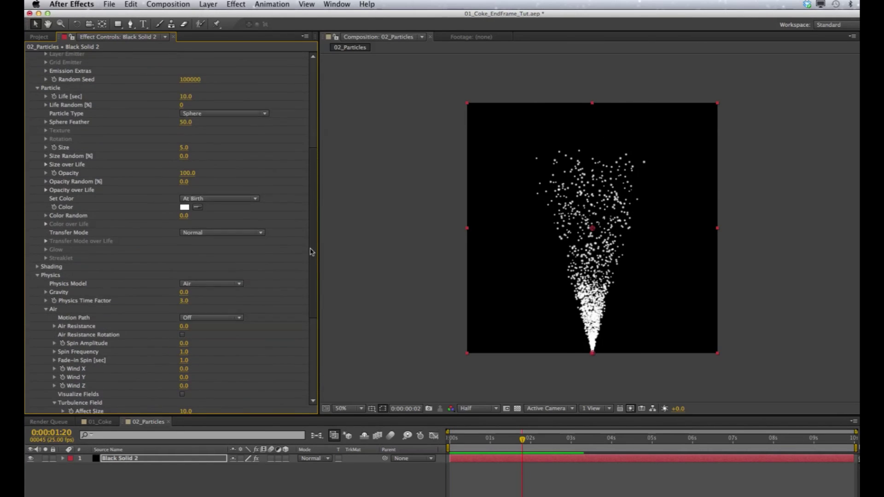
{"action": "left_click", "coordinate": [184, 218]}
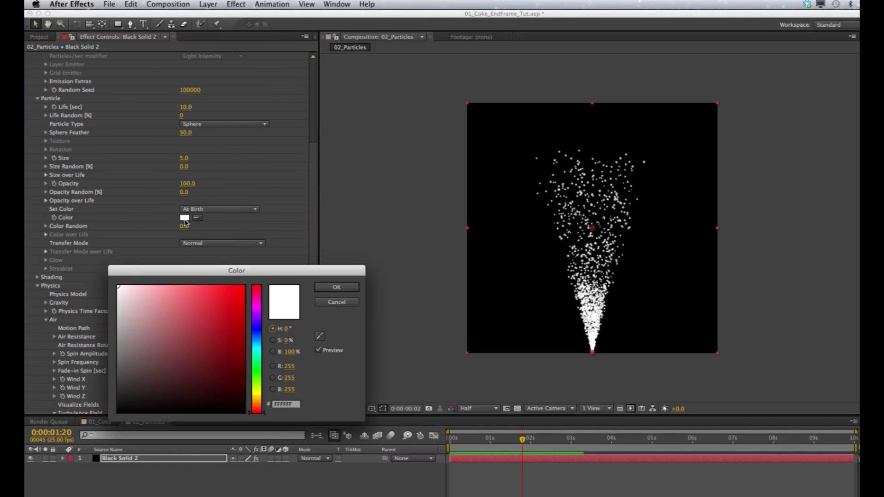
{"action": "left_click_drag", "start_coordinate": [211, 317], "coordinate": [351, 212]}
{"action": "left_click", "coordinate": [338, 287]}
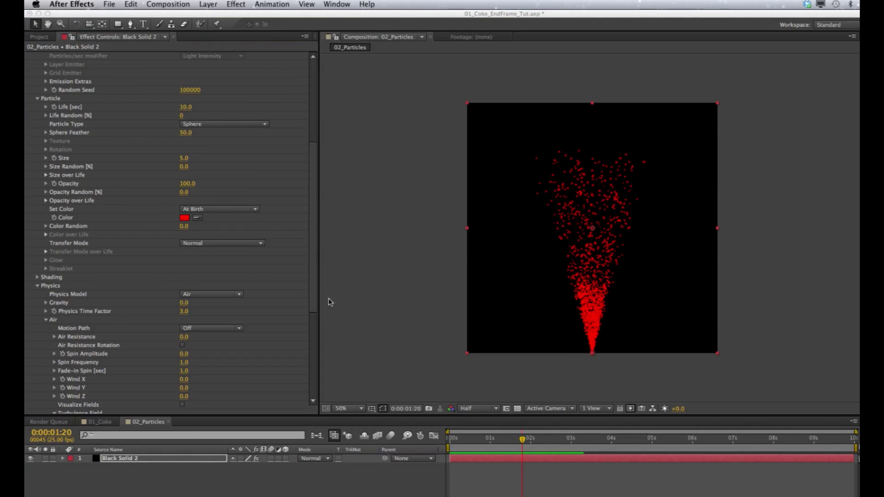
{"action": "left_click", "coordinate": [450, 434]}
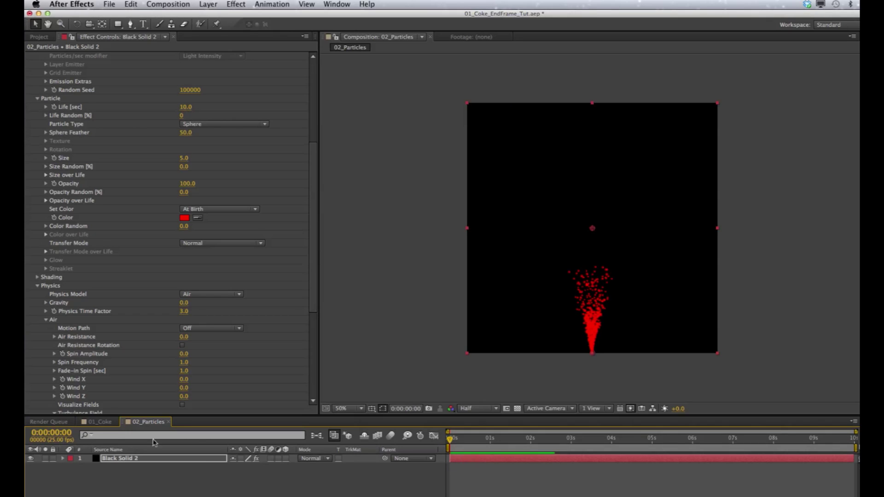
Step: Place the 02_Particles composition in 01_Coke, directly below the bottle layer
{"action": "left_click", "coordinate": [107, 422]}
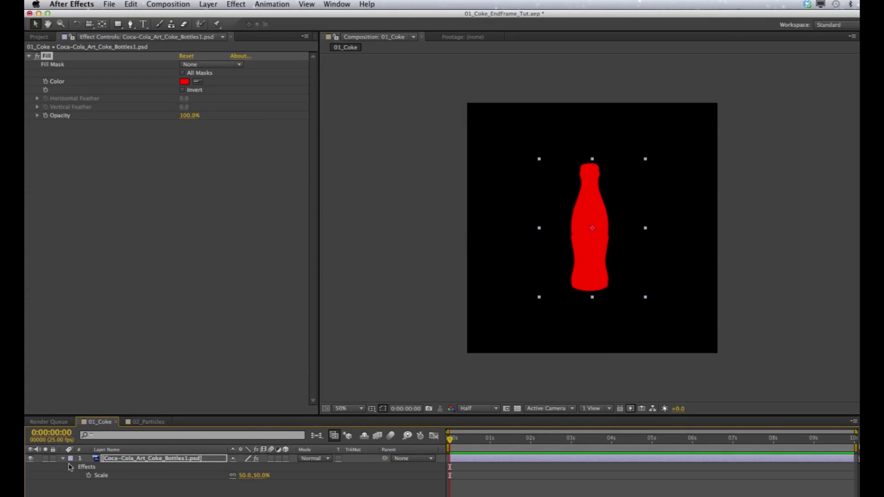
{"action": "left_click", "coordinate": [63, 458]}
{"action": "left_click", "coordinate": [46, 37]}
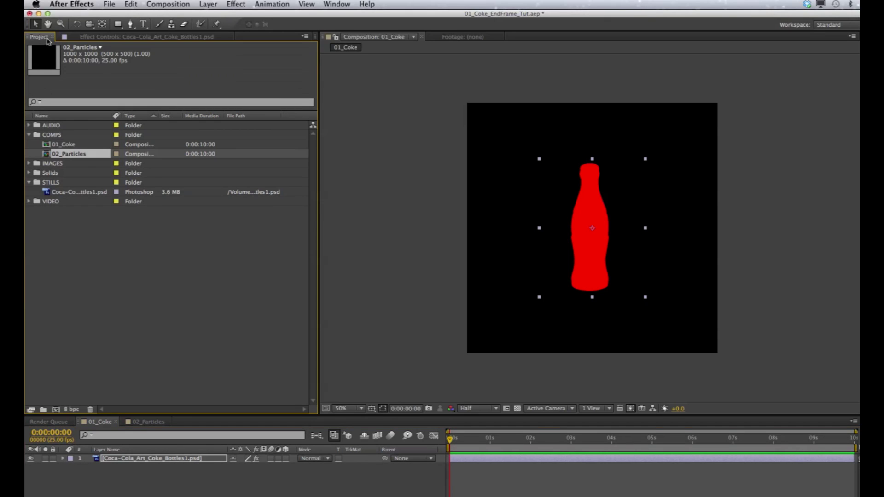
{"action": "left_click_drag", "start_coordinate": [63, 155], "coordinate": [87, 481]}
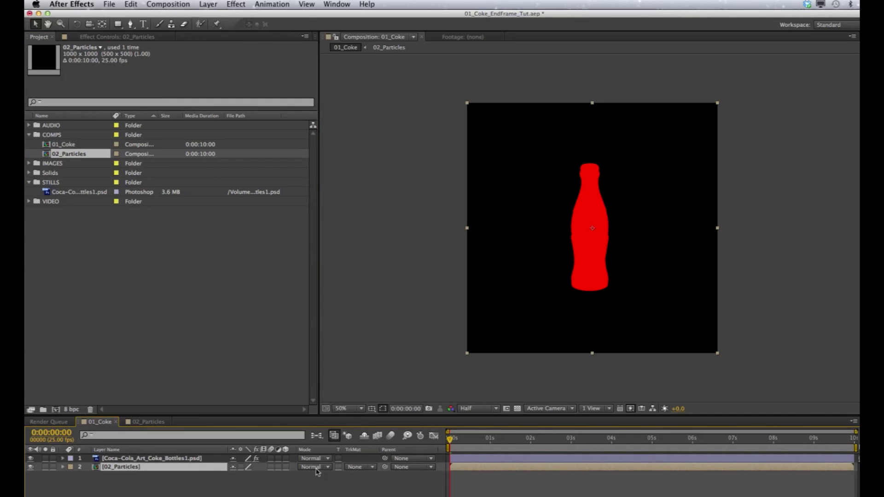
Step: Give the 02_Particles layer an Alpha track matte based on the bottle layer above it
{"action": "left_click", "coordinate": [355, 467]}
{"action": "left_click", "coordinate": [374, 492]}
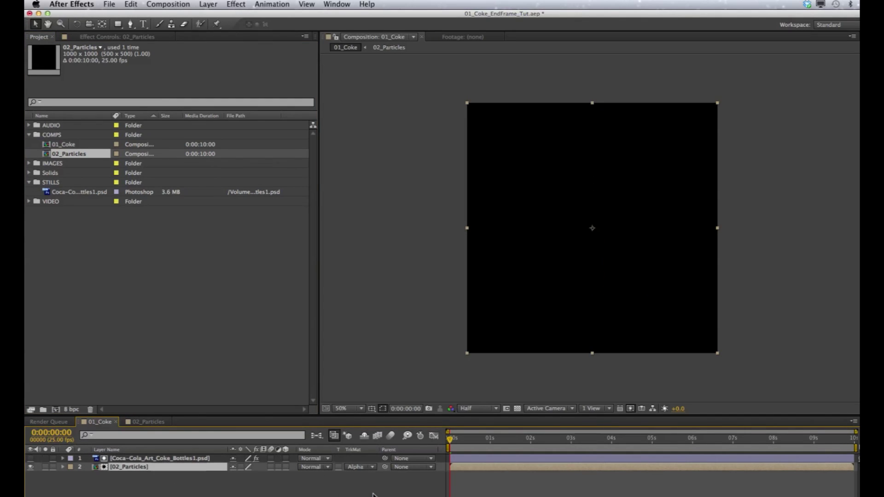
{"action": "left_click", "coordinate": [368, 495]}
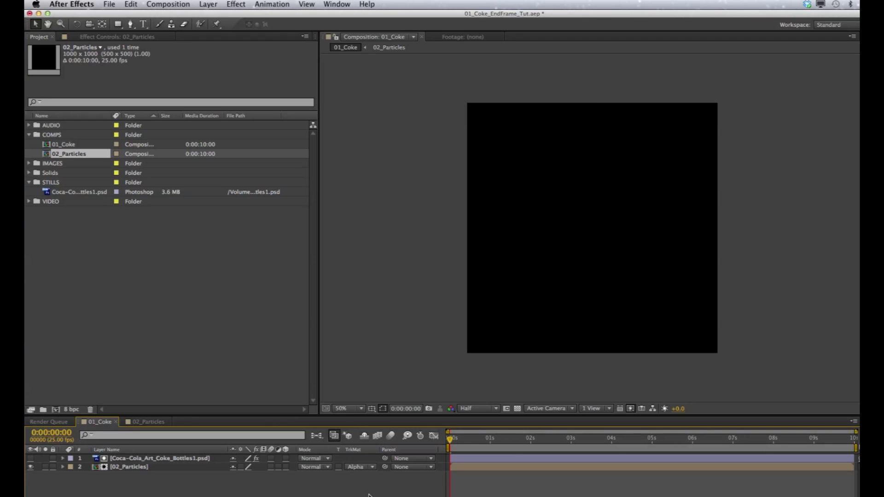
Step: Preview the particles filling the bottle shape in 01_Coke up to 0:00:04:17
{"action": "key", "text": "space"}
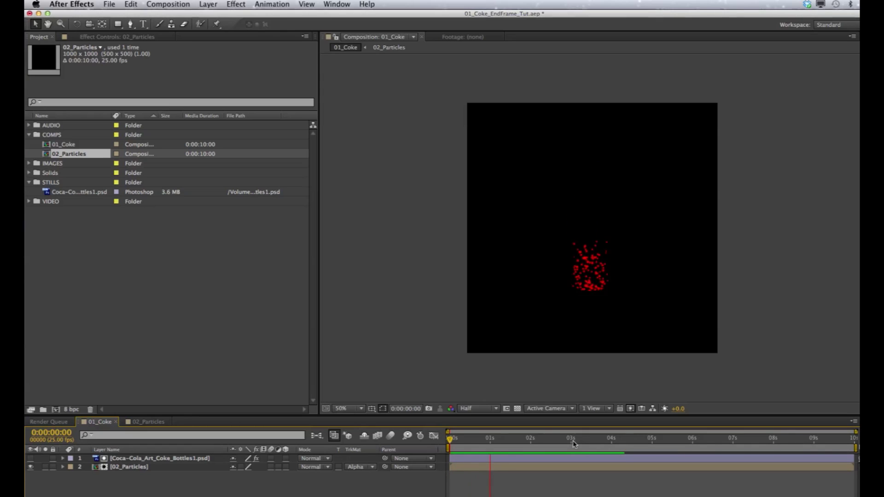
{"action": "key", "text": "space"}
{"action": "key", "text": "space"}
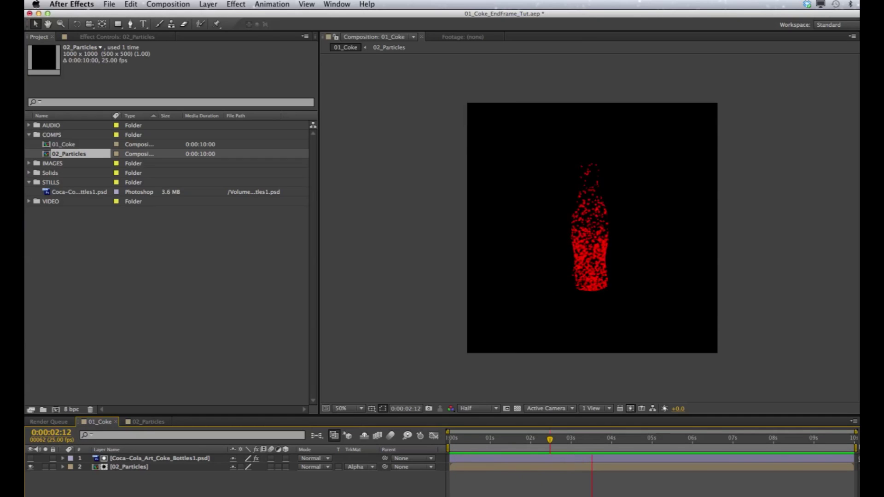
{"action": "key", "text": "space"}
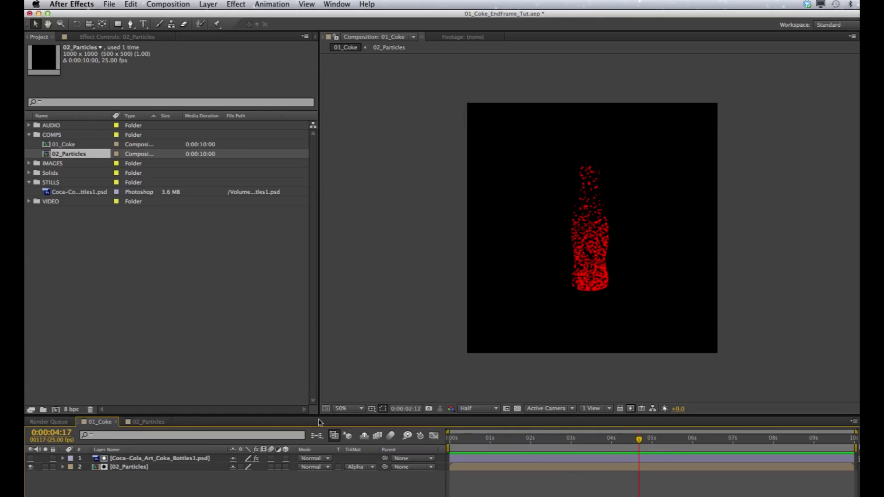
Step: Rename the solid layer in the 02_Particles composition to 01_particles
{"action": "left_click", "coordinate": [148, 422]}
{"action": "left_click", "coordinate": [138, 459]}
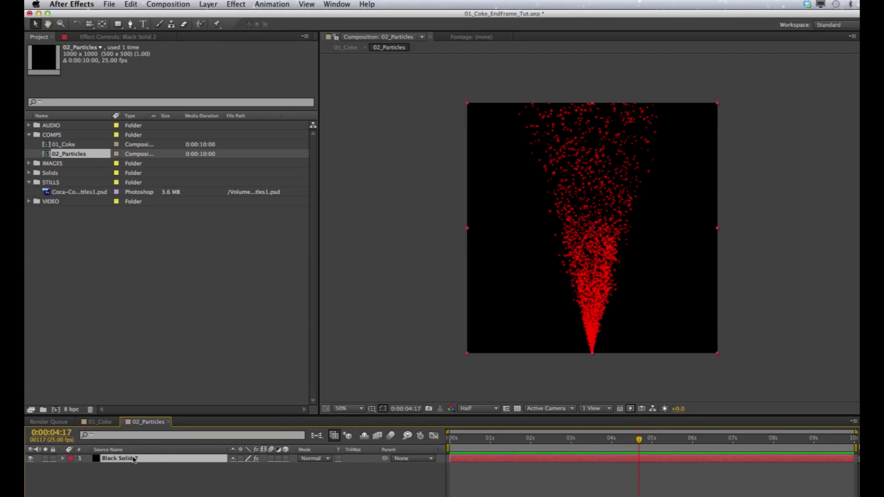
{"action": "key", "text": "Return"}
{"action": "type", "text": "parti"}
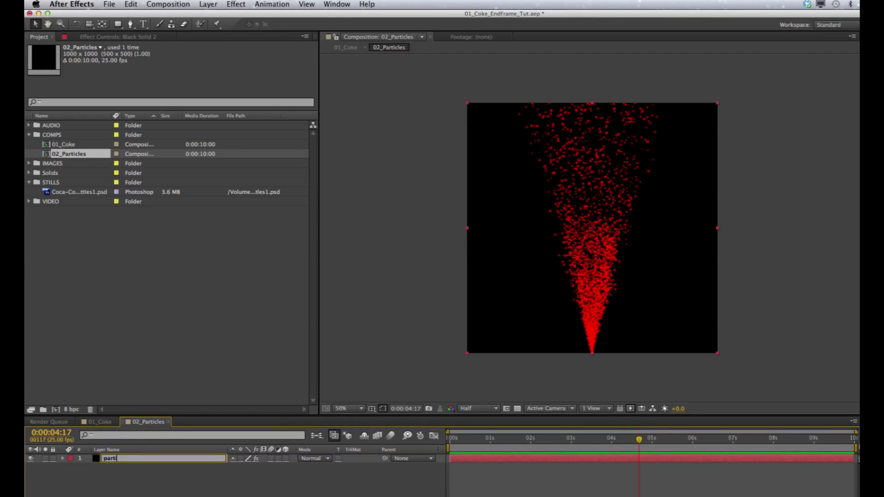
{"action": "type", "text": "cles"}
{"action": "key", "text": "Return"}
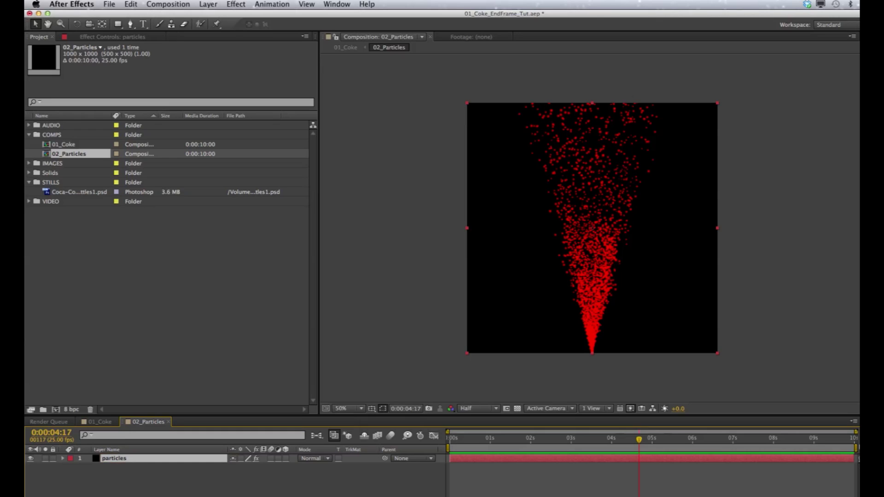
{"action": "key", "text": "Return"}
{"action": "key", "text": "Up"}
{"action": "type", "text": "0"}
{"action": "type", "text": "1_"}
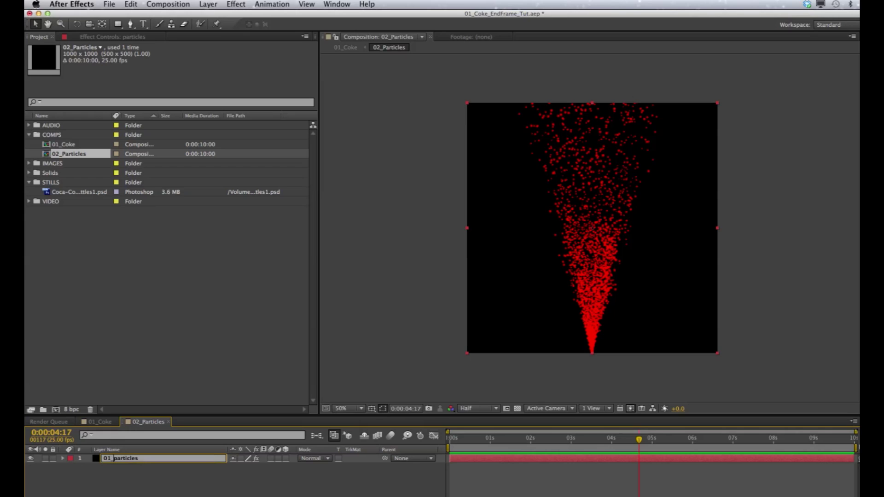
{"action": "key", "text": "Return"}
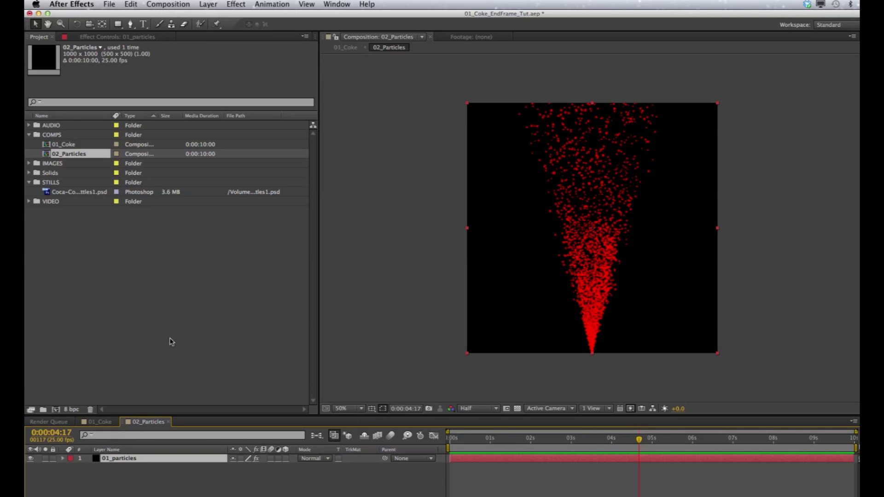
Step: Set Particular's Physics Time Factor to 2 and Gravity to -5 on the 01_particles layer
{"action": "left_click", "coordinate": [107, 423]}
{"action": "left_click", "coordinate": [152, 422]}
{"action": "left_click", "coordinate": [111, 425]}
{"action": "left_click", "coordinate": [147, 422]}
{"action": "left_click", "coordinate": [147, 36]}
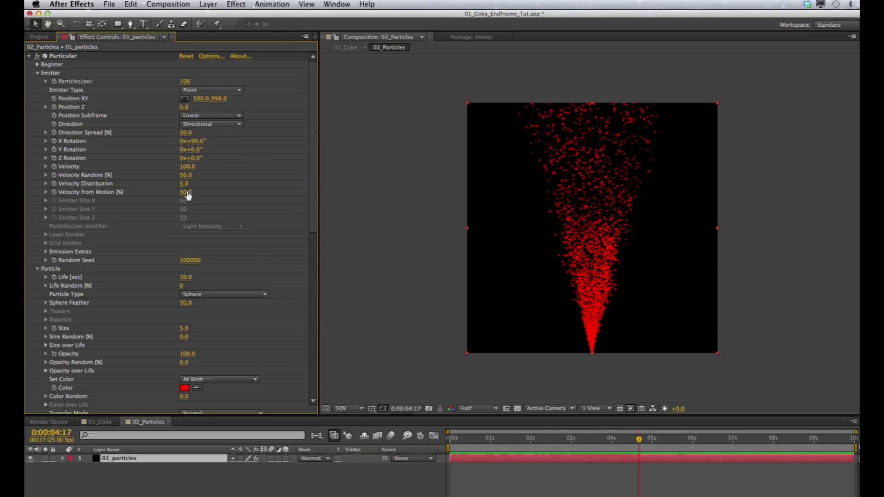
{"action": "scroll", "coordinate": [215, 221], "scroll_direction": "down", "scroll_amount": 5}
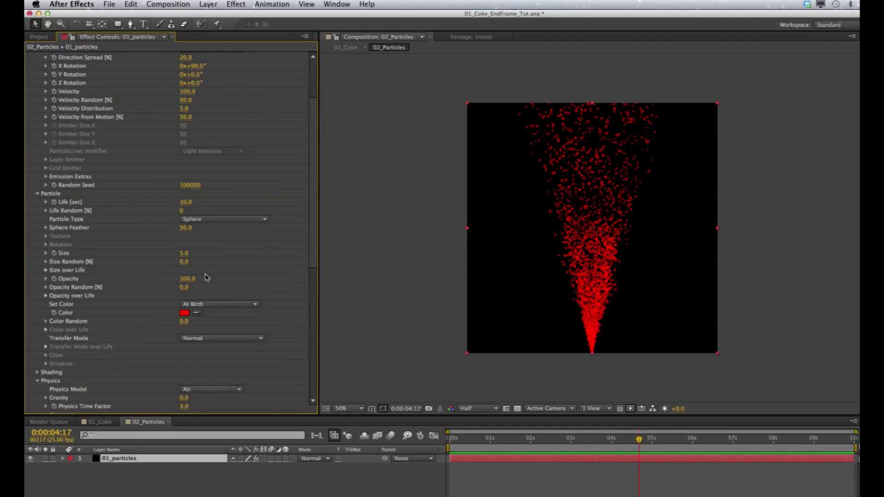
{"action": "scroll", "coordinate": [204, 237], "scroll_direction": "down", "scroll_amount": 2}
{"action": "left_click", "coordinate": [187, 378]}
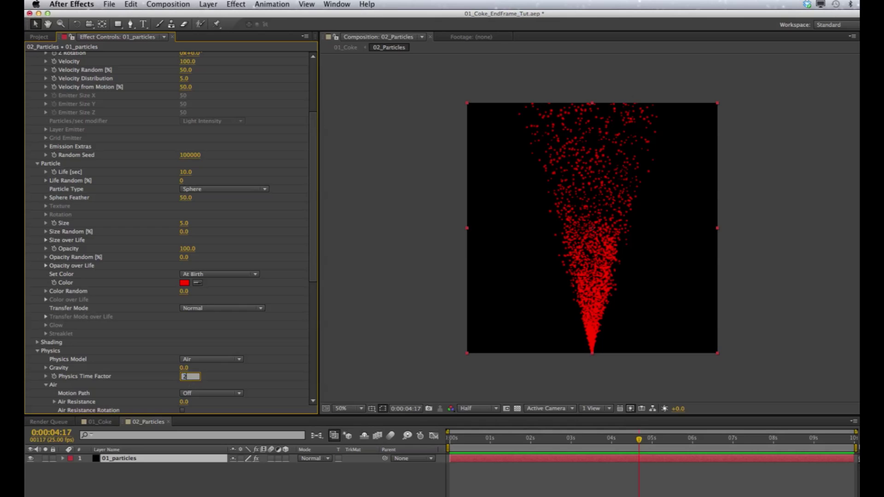
{"action": "type", "text": "2"}
{"action": "key", "text": "Return"}
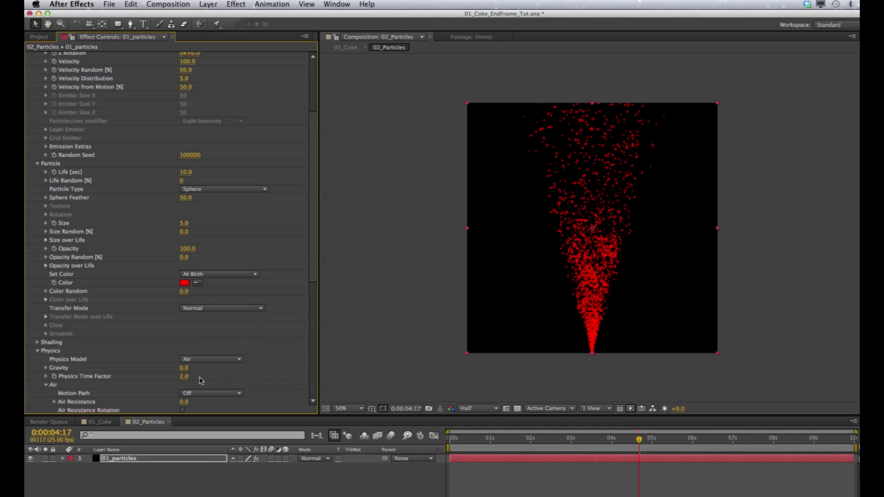
{"action": "left_click", "coordinate": [185, 369]}
{"action": "key", "text": "Return"}
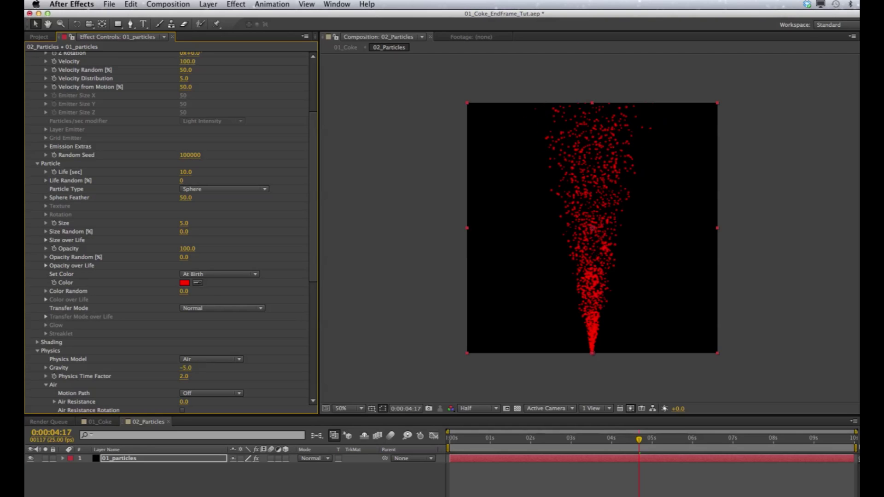
Step: Preview the slower particles in 02_Particles and in the bottle matte of 01_Coke
{"action": "key", "text": "KP_0"}
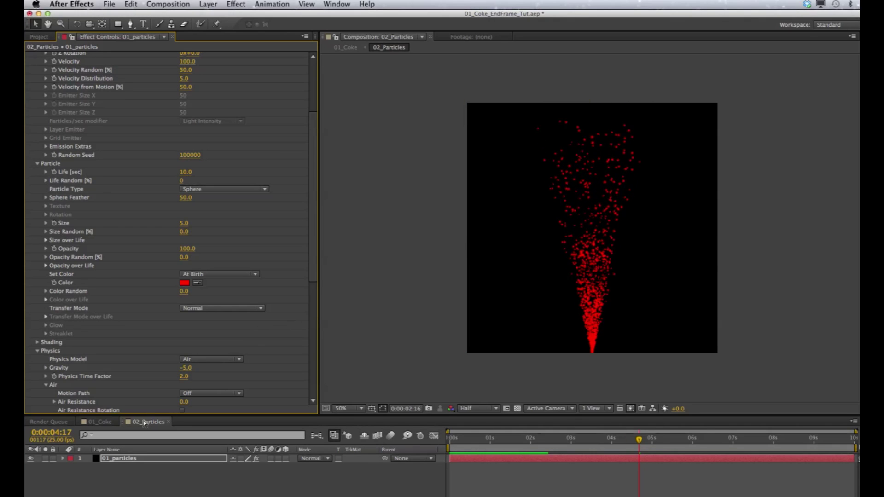
{"action": "left_click", "coordinate": [99, 422]}
{"action": "left_click", "coordinate": [372, 369]}
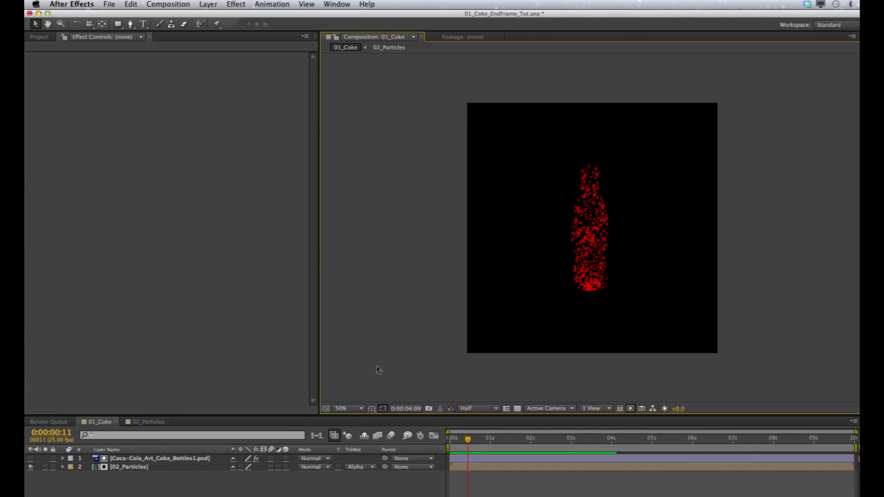
{"action": "key", "text": "space"}
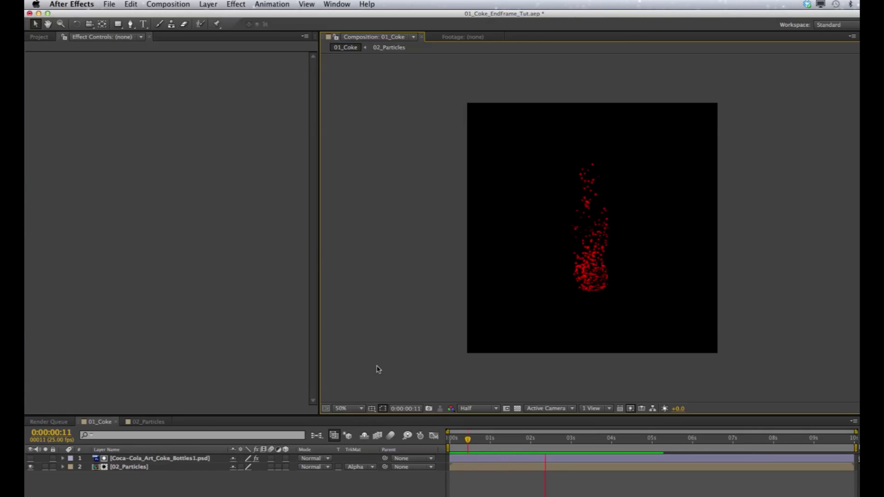
Step: Show the bottle layer and hide it again to compare the matte shape with the 02_Particles layer
{"action": "left_click", "coordinate": [158, 459]}
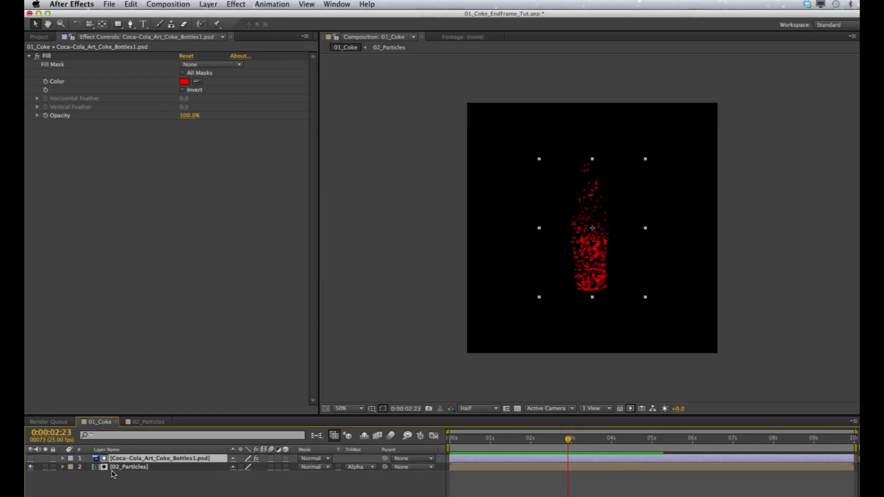
{"action": "left_click", "coordinate": [30, 458]}
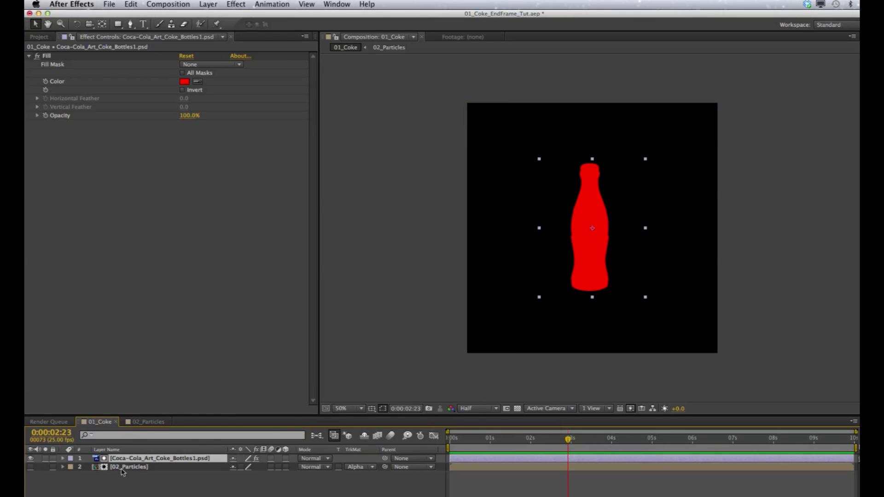
{"action": "left_click", "coordinate": [30, 458]}
{"action": "left_click", "coordinate": [121, 467]}
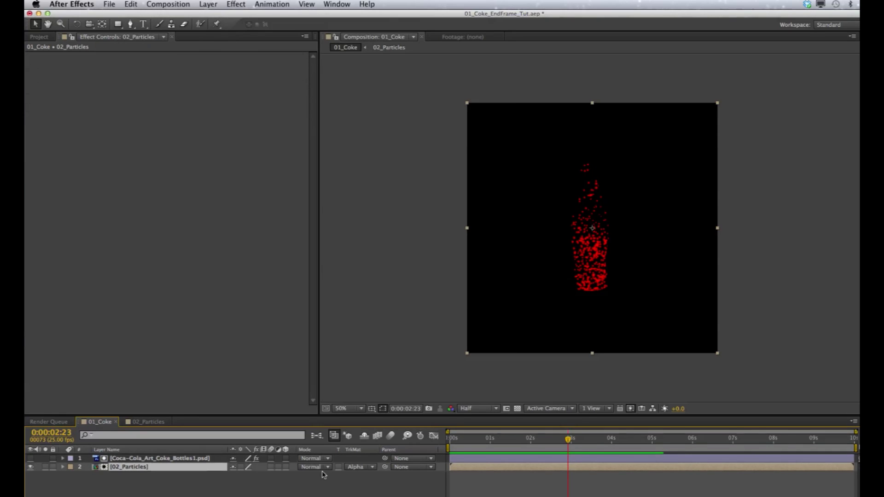
{"action": "left_click", "coordinate": [166, 460]}
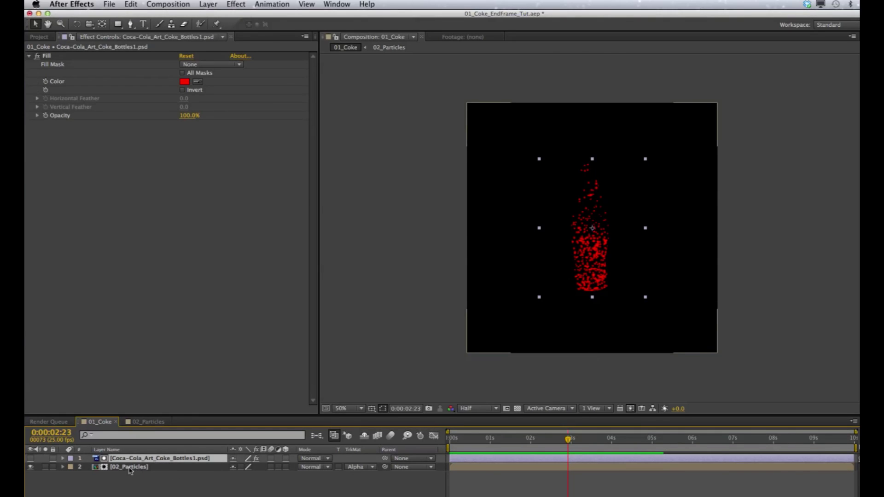
Step: Make the bottle layer visible and move the bottle straight down into the lower part of the 01_Coke frame
{"action": "left_click", "coordinate": [31, 458]}
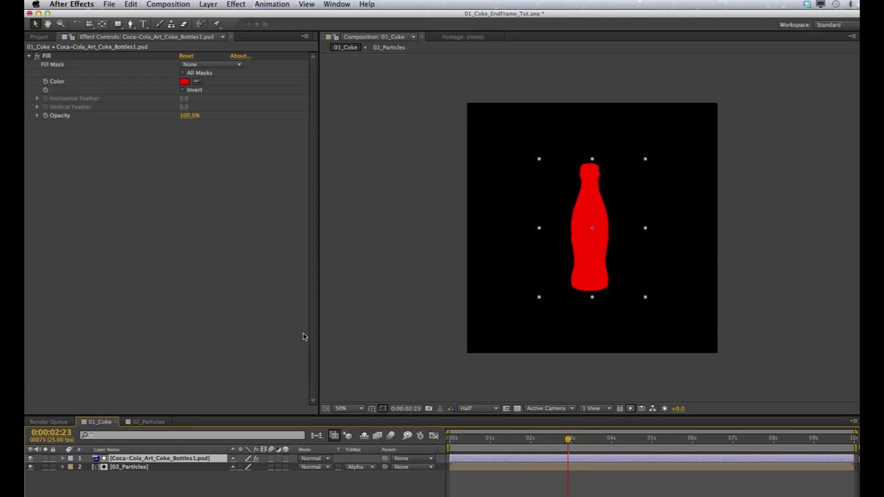
{"action": "left_click_drag", "start_coordinate": [594, 195], "coordinate": [593, 244]}
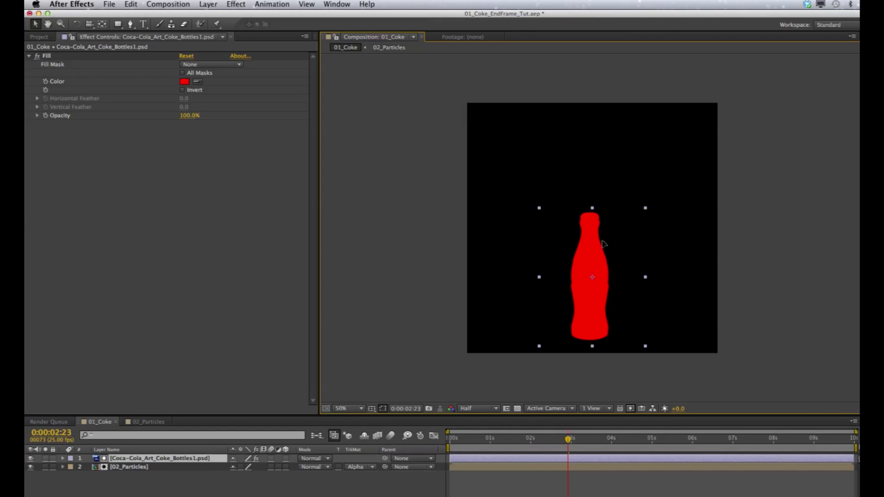
{"action": "left_click_drag", "start_coordinate": [604, 245], "coordinate": [595, 233]}
{"action": "mouse_move", "coordinate": [596, 233]}
{"action": "left_mouse_down"}
{"action": "mouse_move", "coordinate": [547, 233]}
{"action": "mouse_move", "coordinate": [612, 238]}
{"action": "left_mouse_up"}
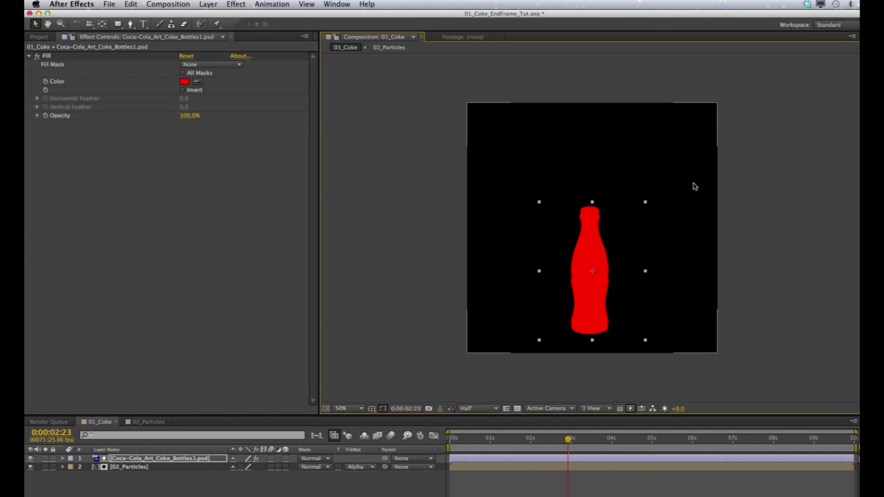
Step: Nudge the bottle vertically in 10-pixel increments until it sits slightly higher above the frame's lower edge, and deselect it
{"action": "key", "text": "shift+Down"}
{"action": "key", "text": "shift+Down"}
{"action": "key", "text": "shift+Down"}
{"action": "key", "text": "shift+Down"}
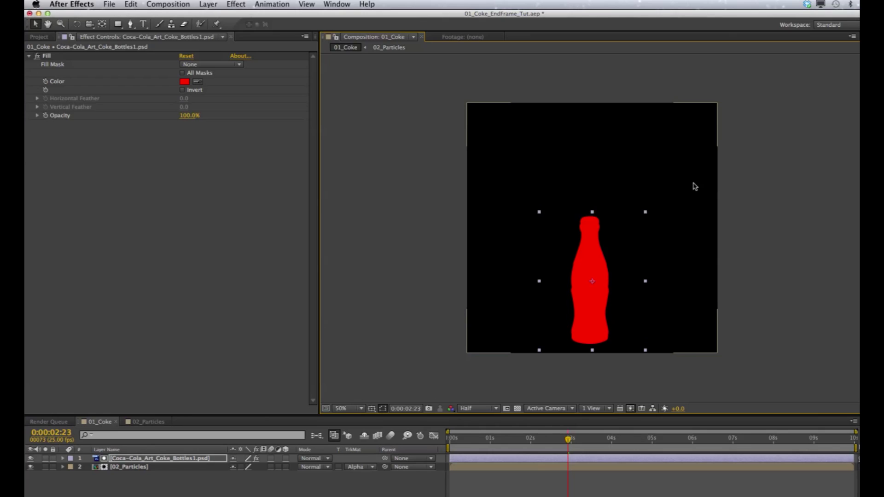
{"action": "key", "text": "shift+Up"}
{"action": "key", "text": "shift+Up"}
{"action": "key", "text": "shift+Up"}
{"action": "key", "text": "shift+Up"}
{"action": "key", "text": "shift+Up"}
{"action": "key", "text": "shift+Up"}
{"action": "key", "text": "shift+Up"}
{"action": "key", "text": "shift+Up"}
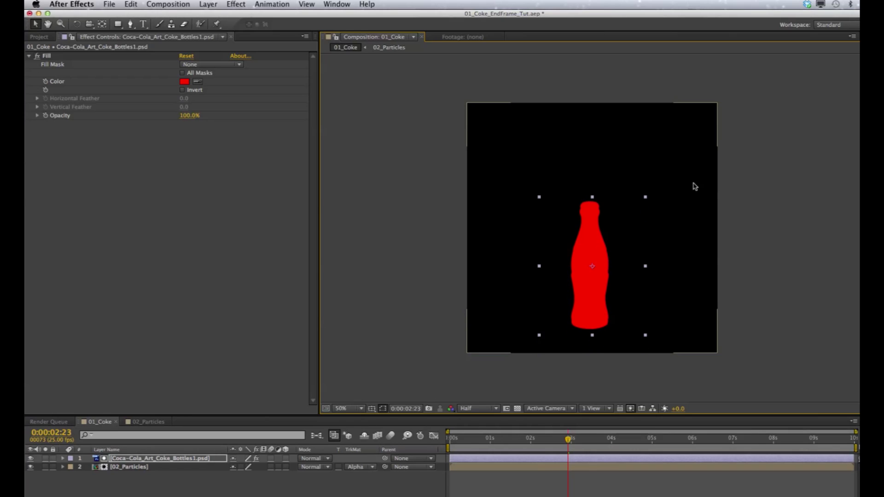
{"action": "left_click", "coordinate": [769, 197]}
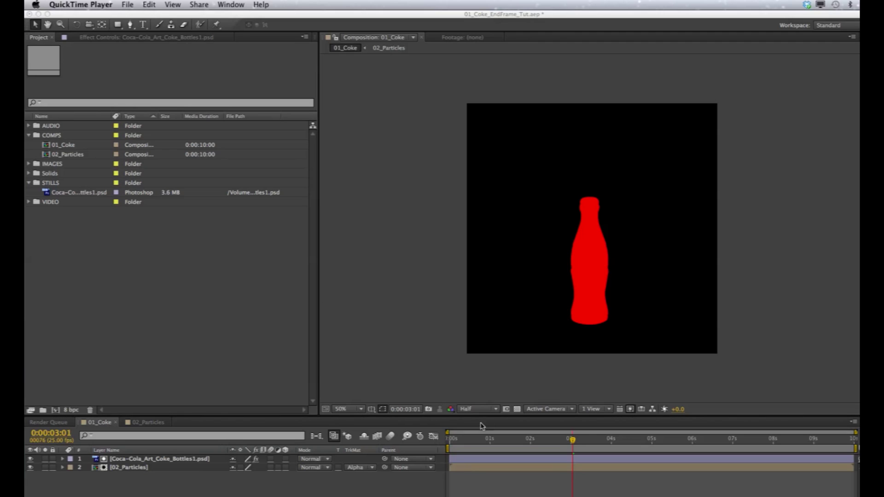
Step: Hide the bottle layer and preview the particles filling the repositioned bottle from the start of 01_Coke
{"action": "left_click", "coordinate": [458, 439]}
{"action": "left_click", "coordinate": [448, 440]}
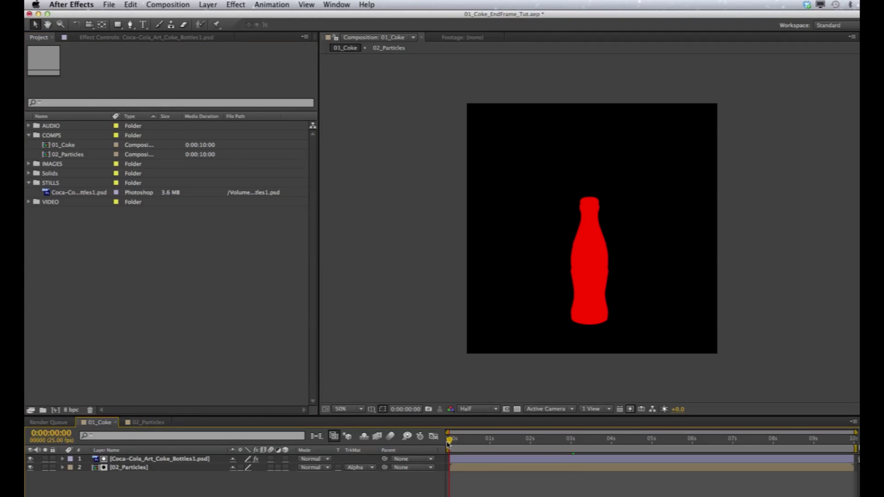
{"action": "key", "text": "KP_0"}
{"action": "left_click", "coordinate": [30, 459]}
{"action": "key", "text": "KP_0"}
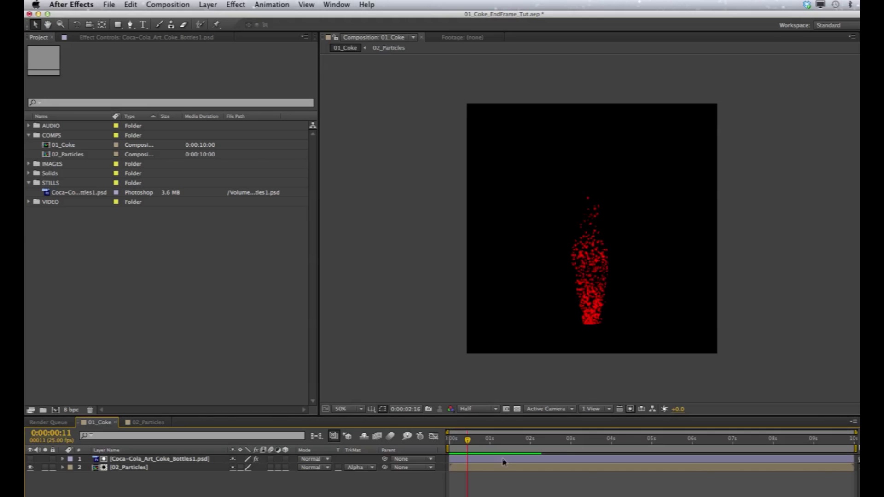
{"action": "left_click", "coordinate": [468, 460]}
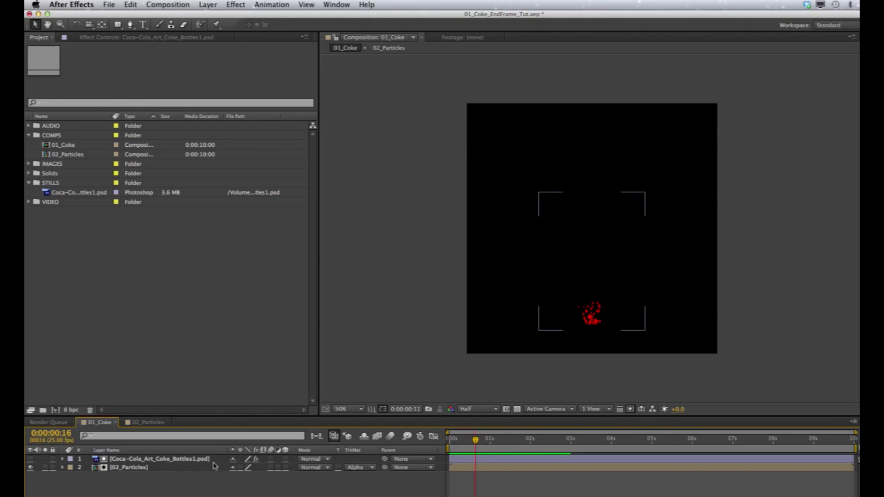
Step: In 02_Particles, move the Particular emitter of 01_particles left and below the frame, to about 434, 1070
{"action": "double_click", "coordinate": [136, 467]}
{"action": "left_click", "coordinate": [138, 464]}
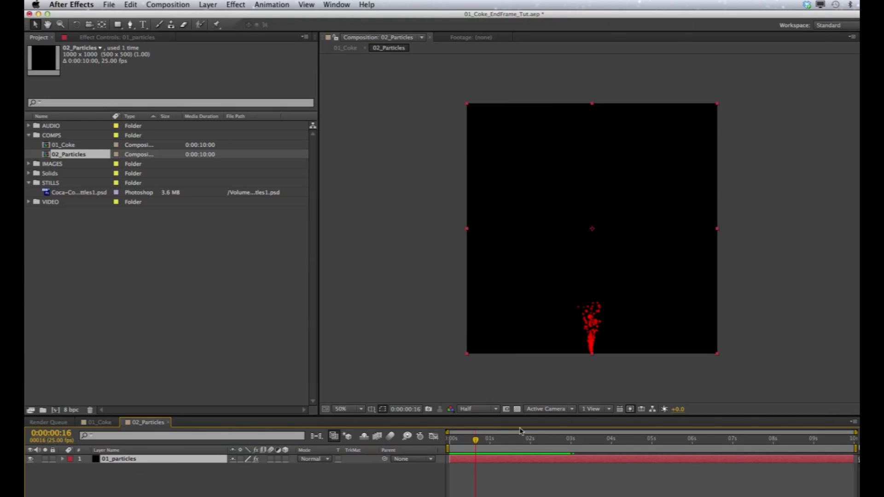
{"action": "left_click", "coordinate": [102, 39]}
{"action": "left_click", "coordinate": [70, 58]}
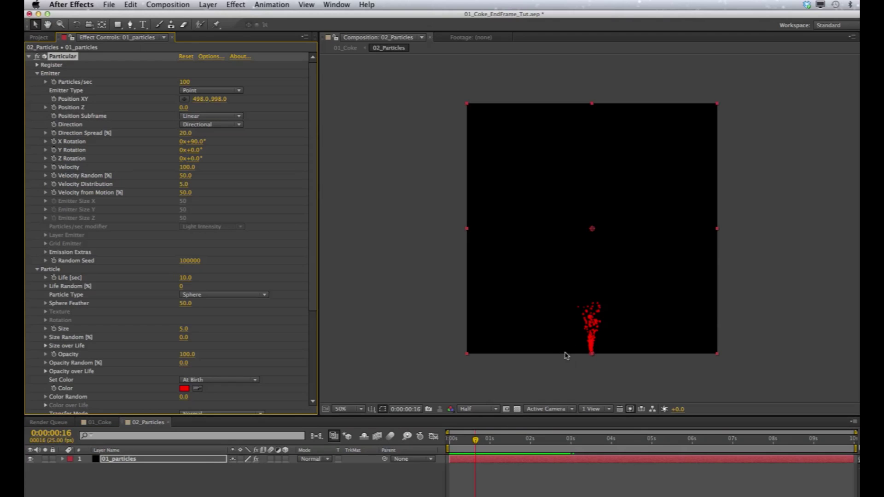
{"action": "left_click_drag", "start_coordinate": [592, 357], "coordinate": [575, 372]}
Step: Duplicate the 01_particles layer and shift the copy's emitter to the right of the first one, at the same height below the frame
{"action": "left_click", "coordinate": [498, 461]}
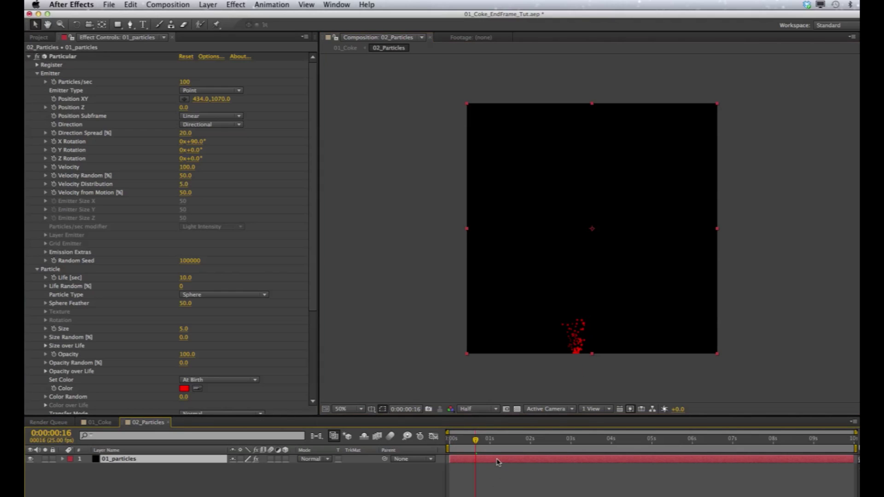
{"action": "key", "text": "super+d"}
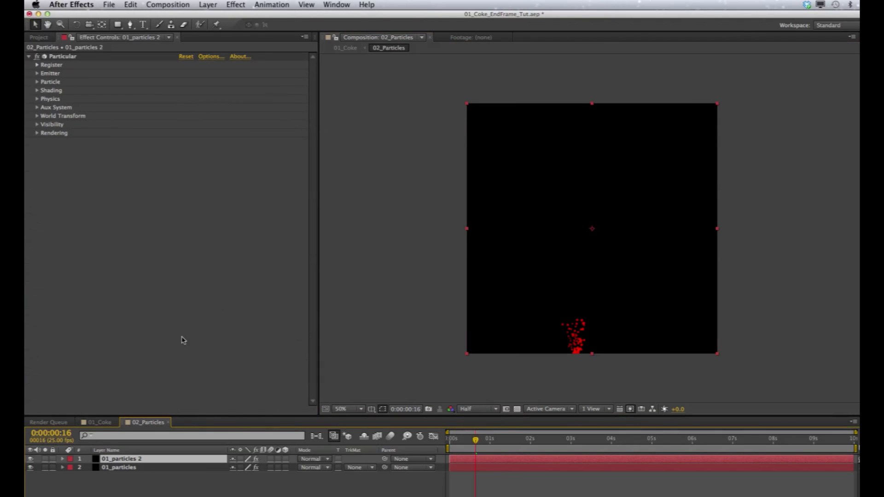
{"action": "left_click", "coordinate": [64, 56]}
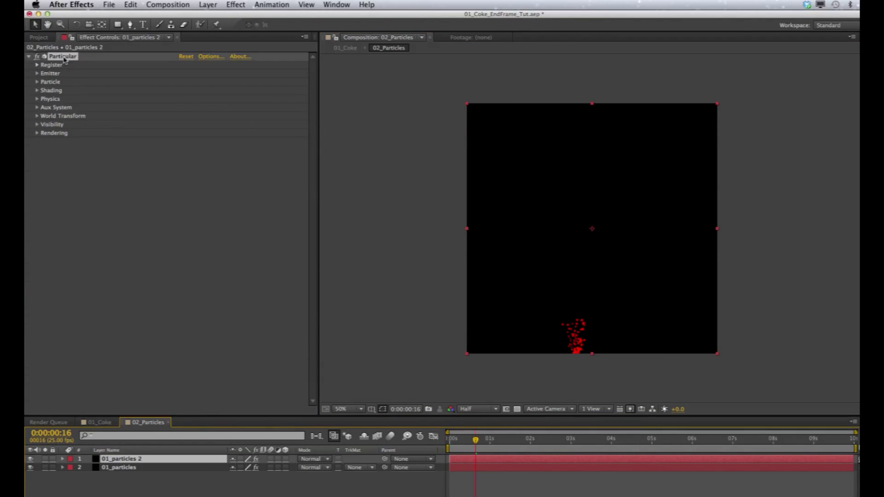
{"action": "left_click_drag", "start_coordinate": [575, 371], "coordinate": [594, 372]}
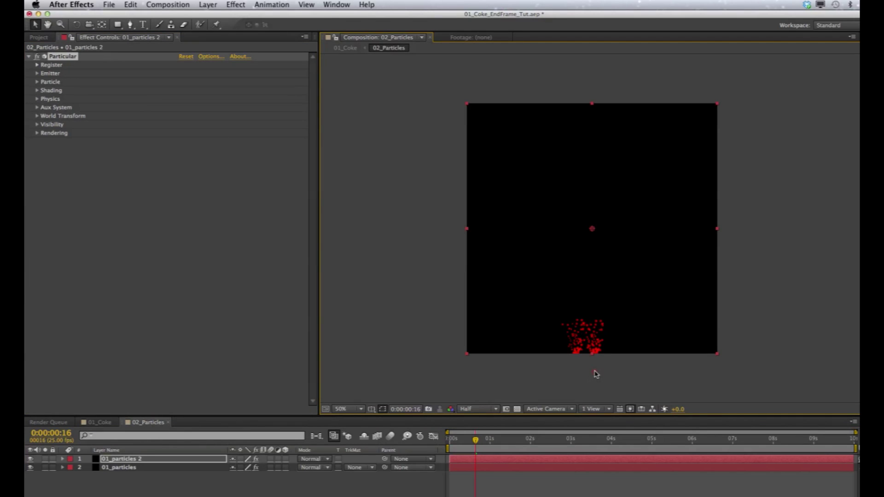
Step: Preview the two particle streams filling the bottle from the start of 01_Coke
{"action": "left_click", "coordinate": [102, 422]}
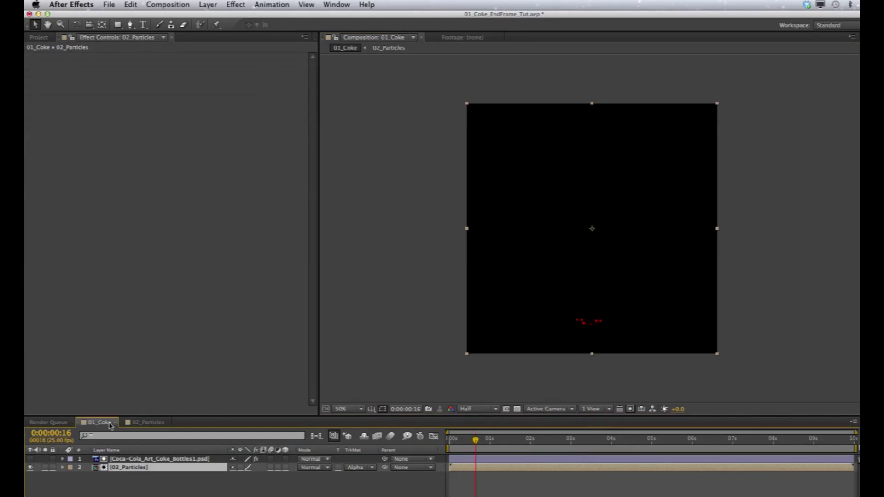
{"action": "left_click_drag", "start_coordinate": [476, 450], "coordinate": [433, 445]}
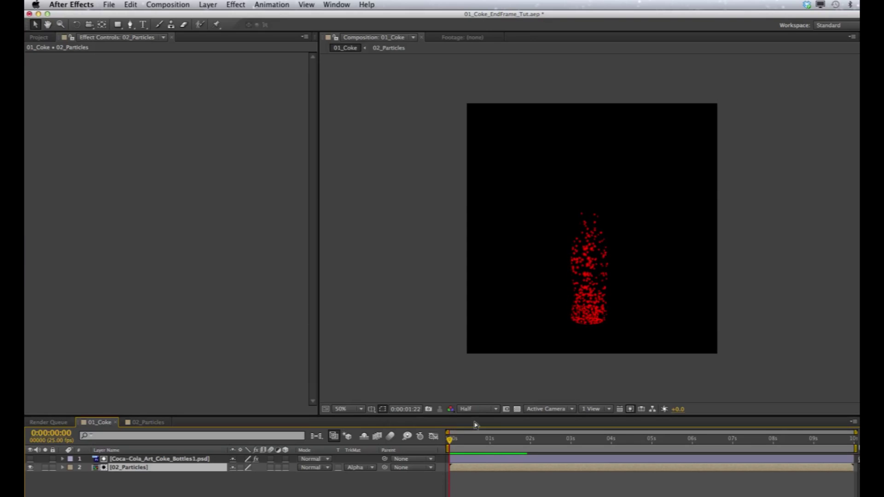
{"action": "left_click", "coordinate": [504, 395]}
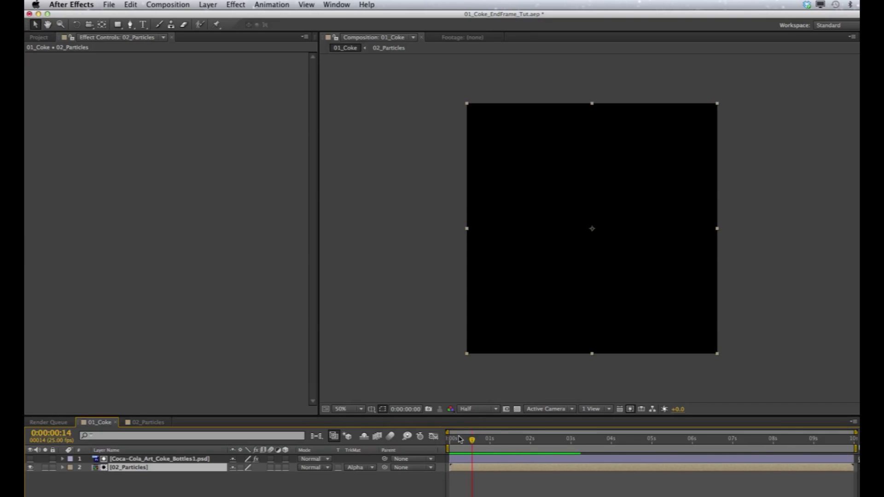
Step: Create a new 1000 x 1000 px composition at 25 fps with a 10-second duration
{"action": "left_click", "coordinate": [44, 41]}
{"action": "left_click", "coordinate": [79, 234]}
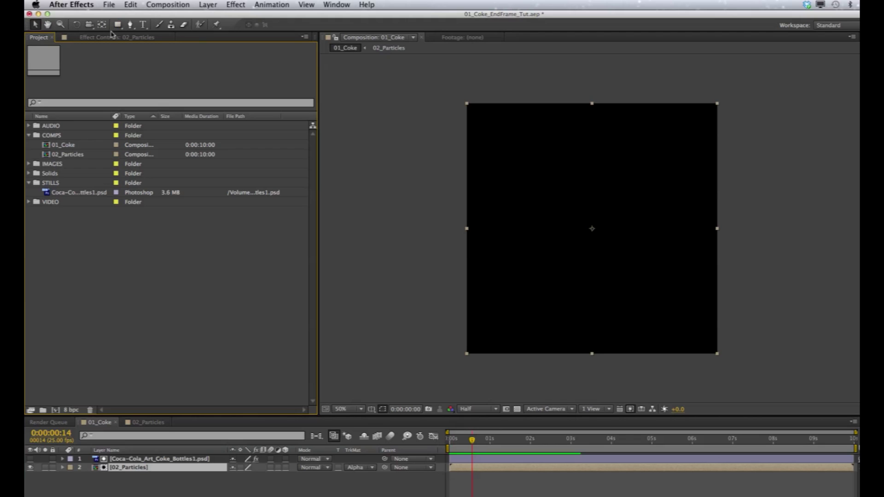
{"action": "left_click", "coordinate": [208, 5]}
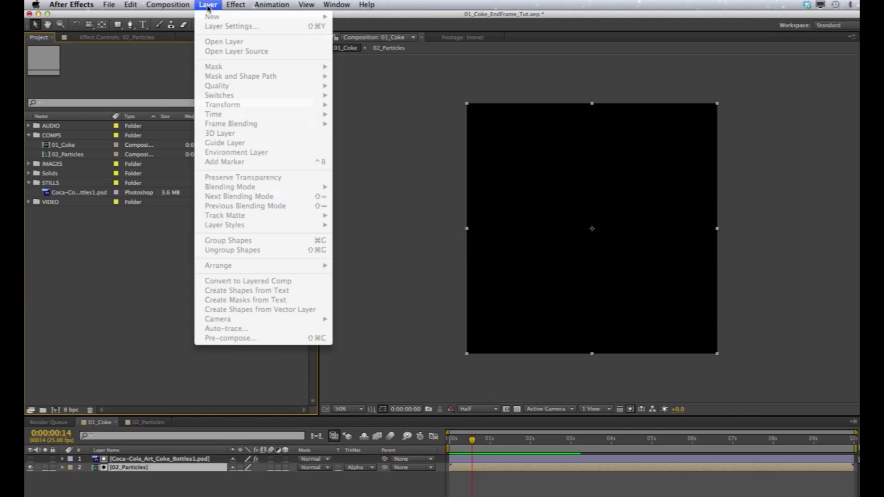
{"action": "mouse_move", "coordinate": [153, 9]}
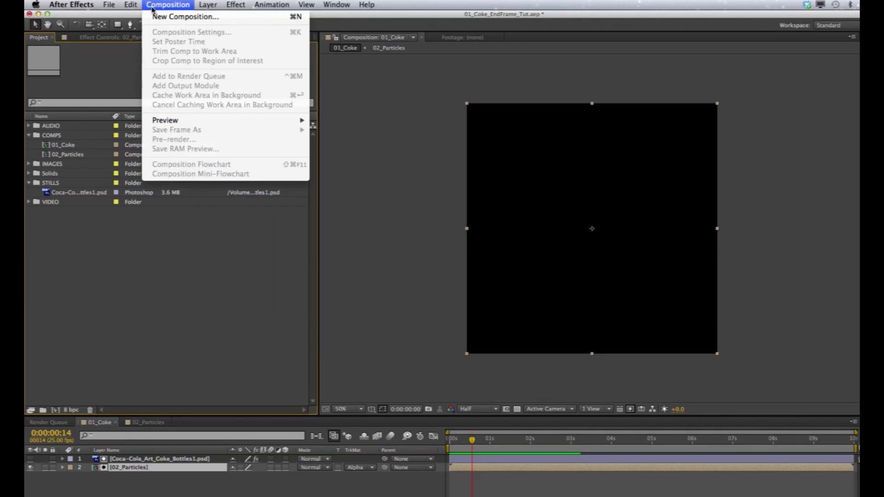
{"action": "left_click", "coordinate": [156, 16]}
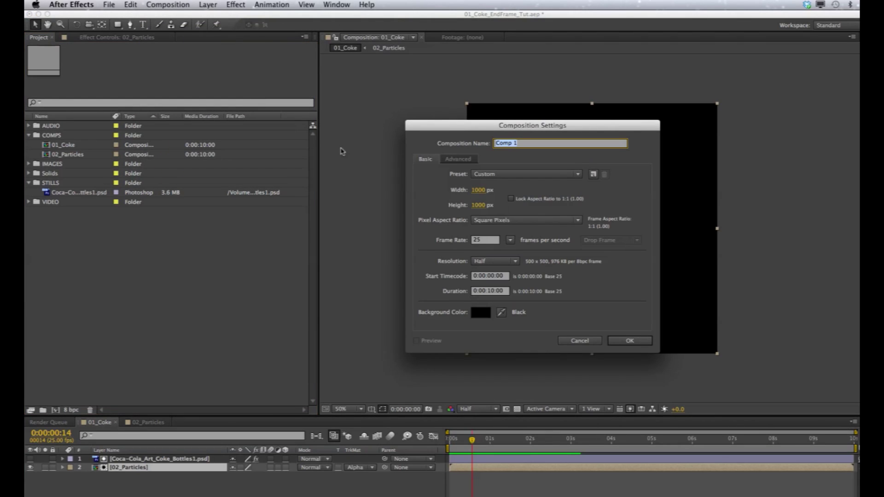
{"action": "left_click", "coordinate": [634, 342]}
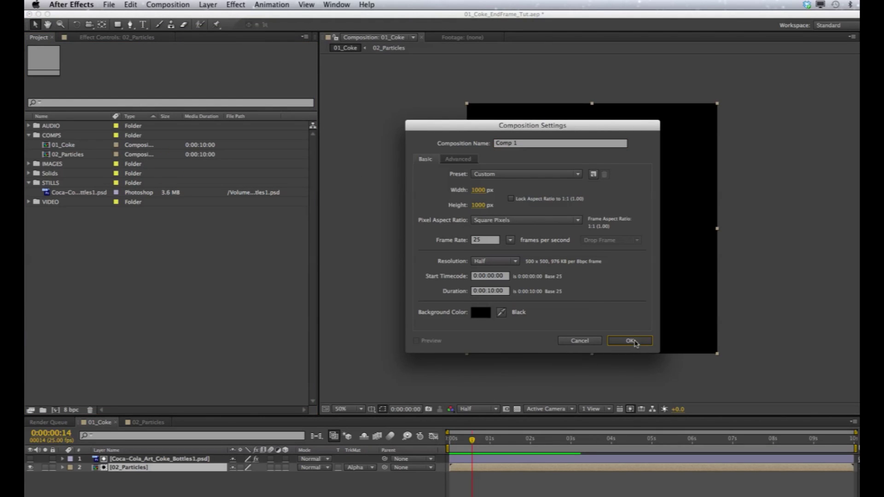
{"action": "left_click", "coordinate": [631, 341]}
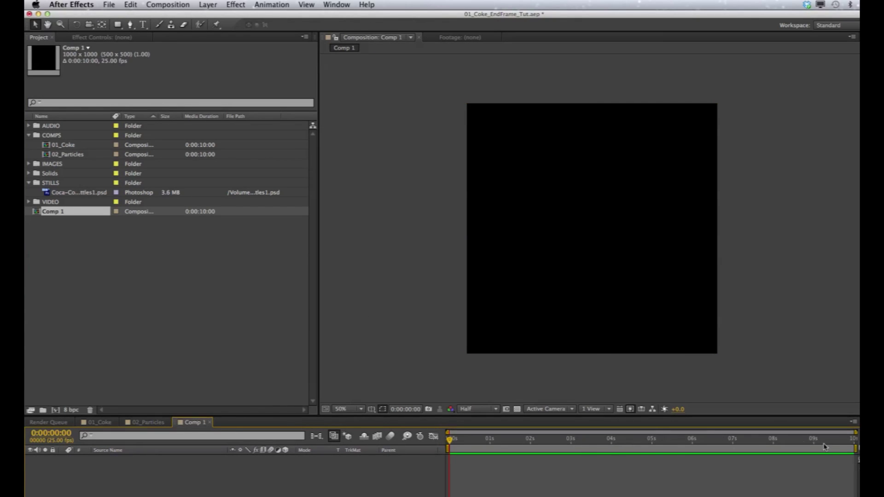
Step: Rename the new composition 03_Wipe and move it into the COMPS folder
{"action": "left_click", "coordinate": [48, 213]}
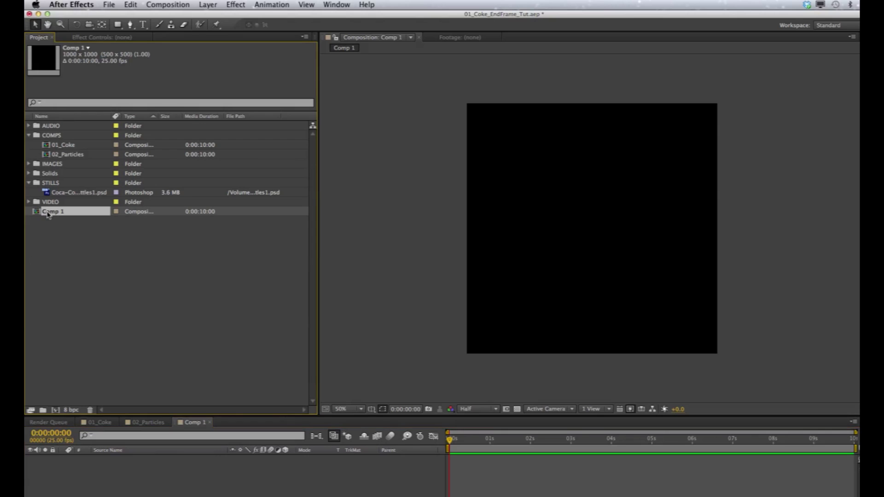
{"action": "key", "text": "Return"}
{"action": "type", "text": "wipe"}
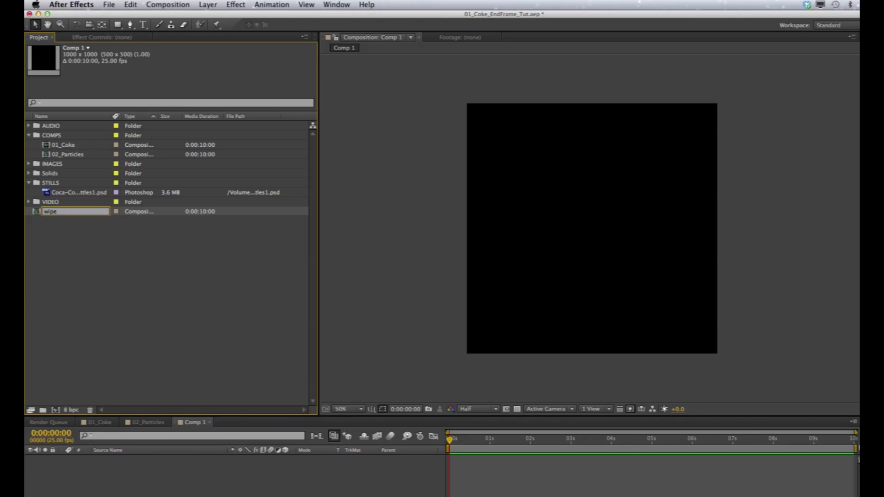
{"action": "type", "text": "03_W"}
{"action": "key", "text": "Return"}
{"action": "left_click_drag", "start_coordinate": [62, 214], "coordinate": [51, 137]}
{"action": "left_click", "coordinate": [120, 252]}
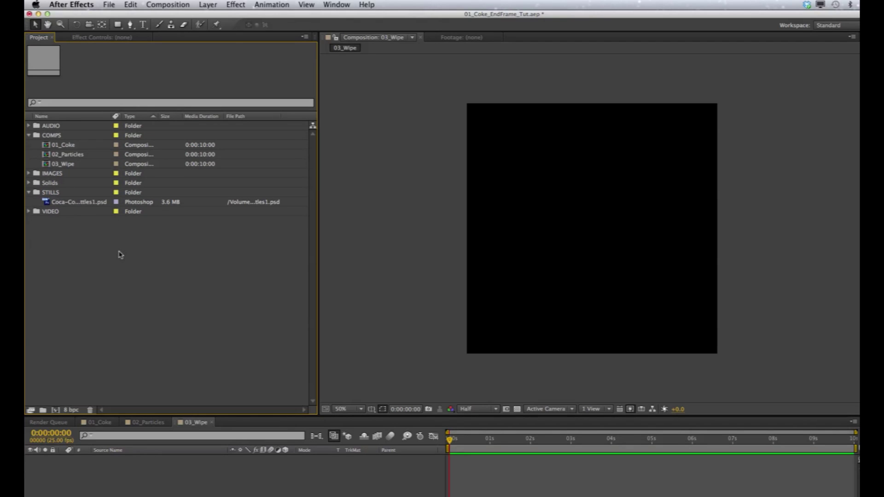
Step: Open 03_Wipe and add Black Solid 1 from the Solids folder as its layer
{"action": "left_click", "coordinate": [72, 165]}
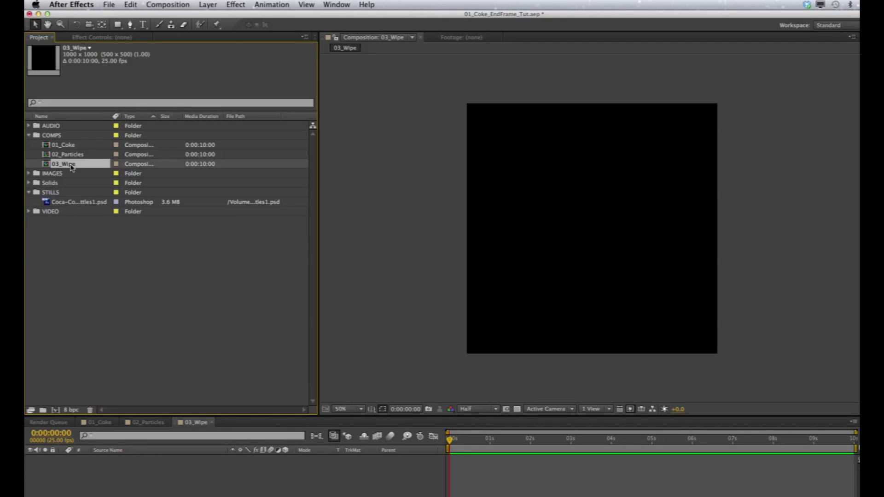
{"action": "double_click", "coordinate": [47, 165]}
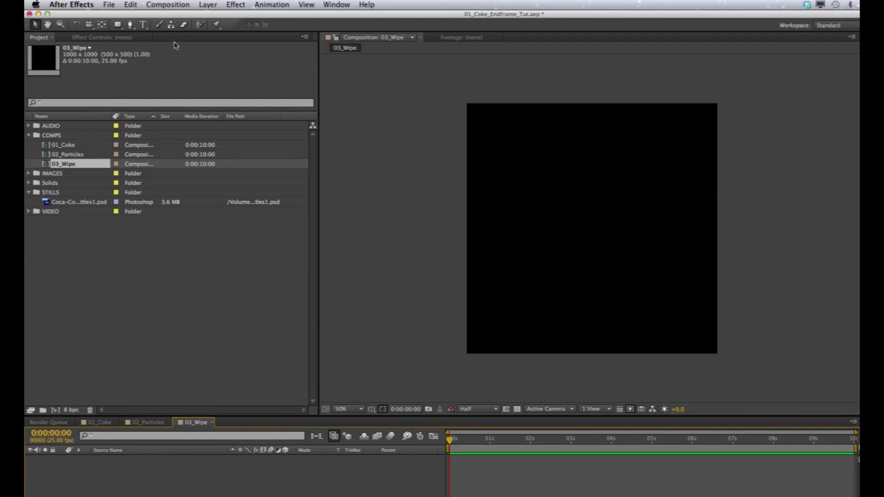
{"action": "left_click", "coordinate": [205, 5]}
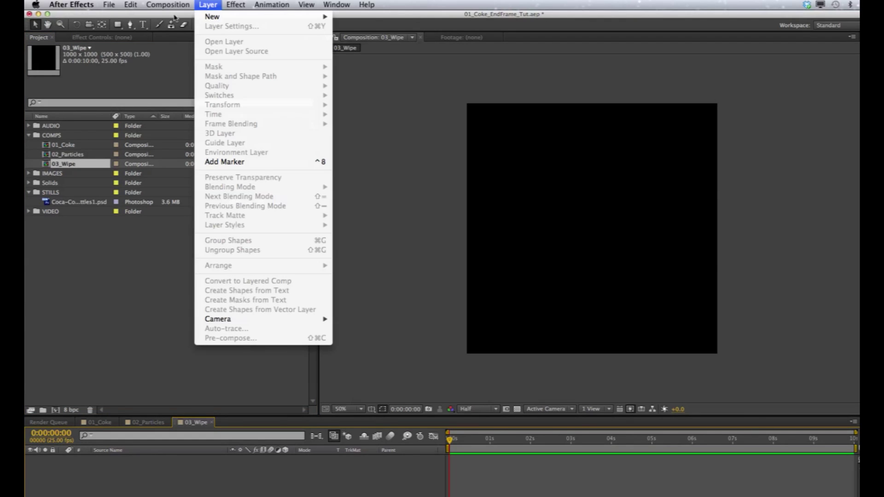
{"action": "left_click", "coordinate": [29, 184]}
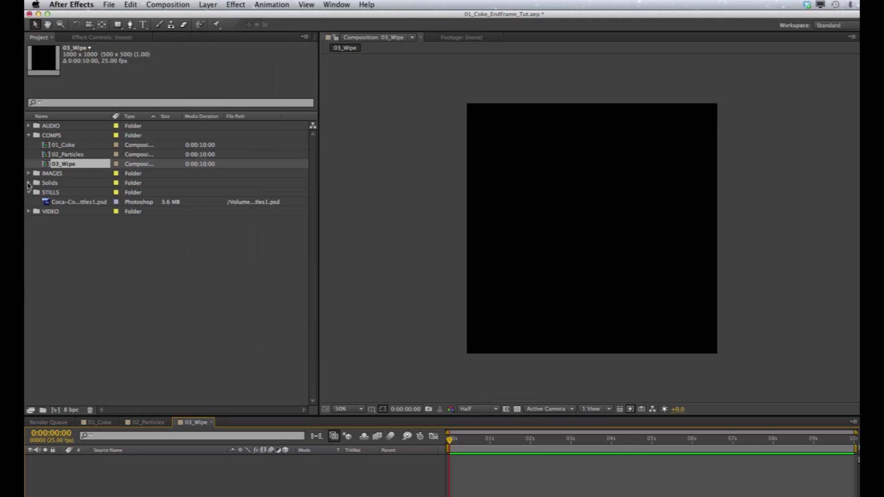
{"action": "left_click", "coordinate": [28, 184]}
{"action": "left_click_drag", "start_coordinate": [65, 192], "coordinate": [64, 482]}
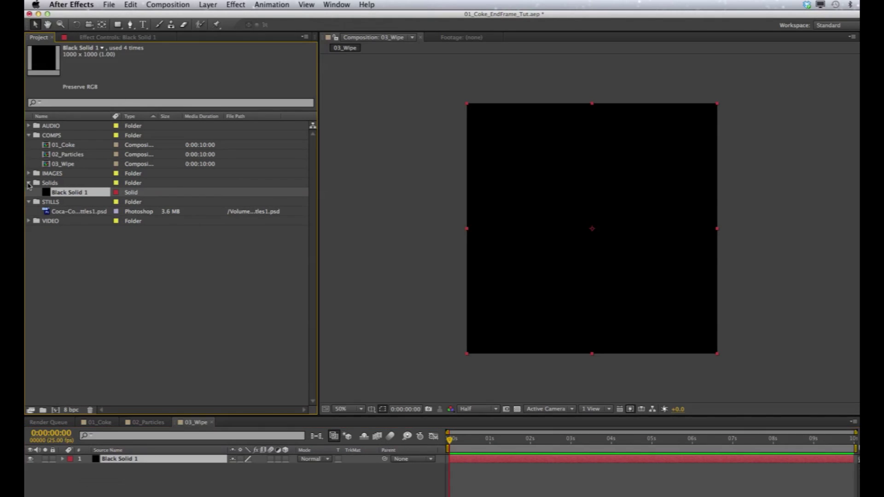
{"action": "left_click", "coordinate": [29, 185]}
Step: Rename the black solid layer in 03_Wipe to 01_wipe
{"action": "left_click", "coordinate": [237, 5]}
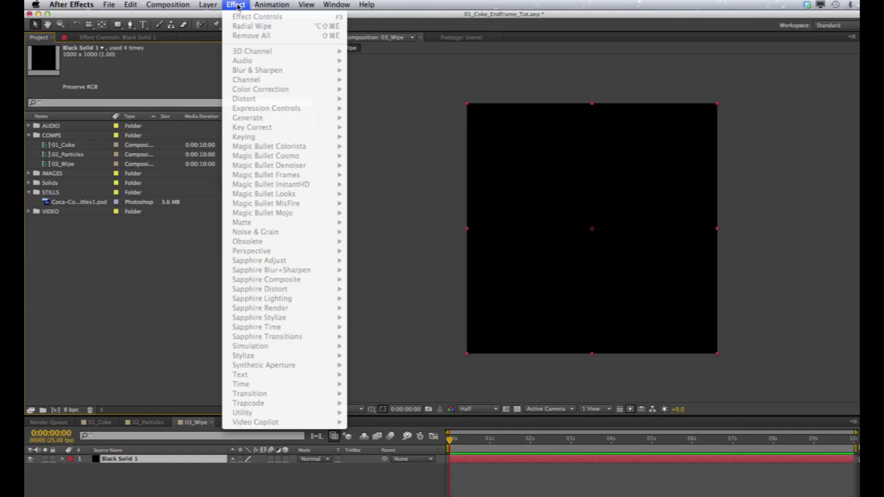
{"action": "left_click", "coordinate": [129, 461]}
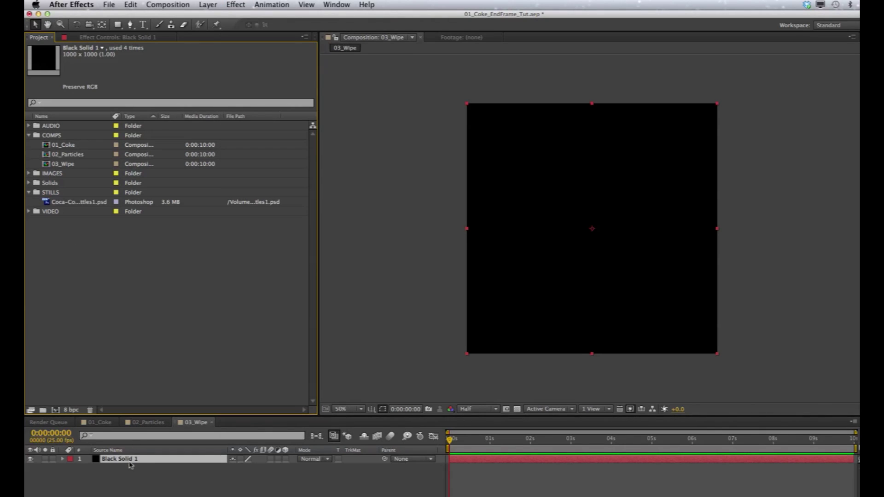
{"action": "left_click", "coordinate": [129, 461]}
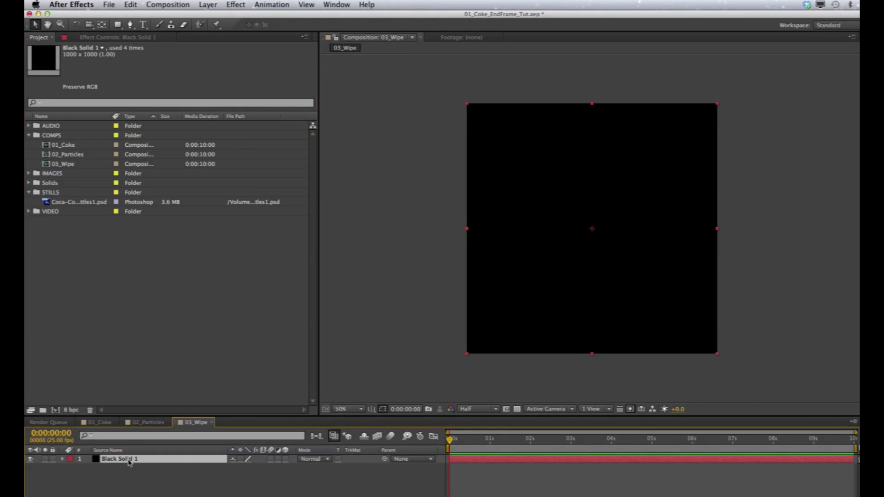
{"action": "key", "text": "Return"}
{"action": "type", "text": "01_wipe"}
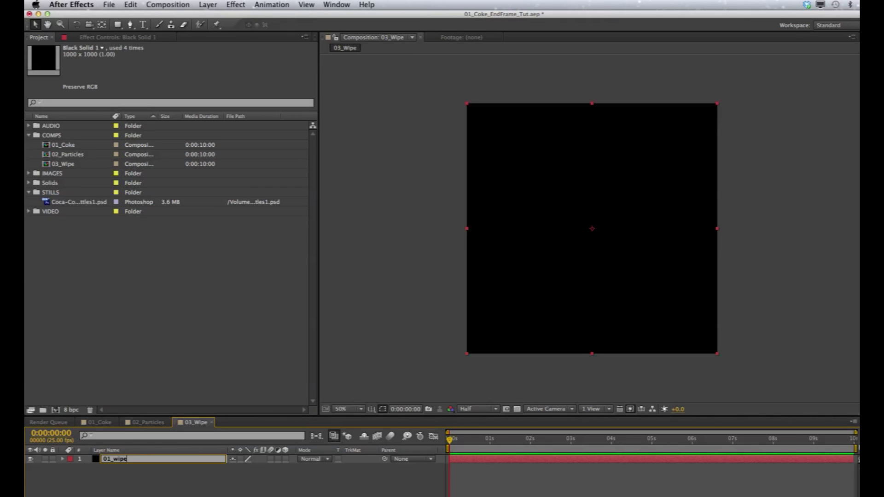
{"action": "key", "text": "Return"}
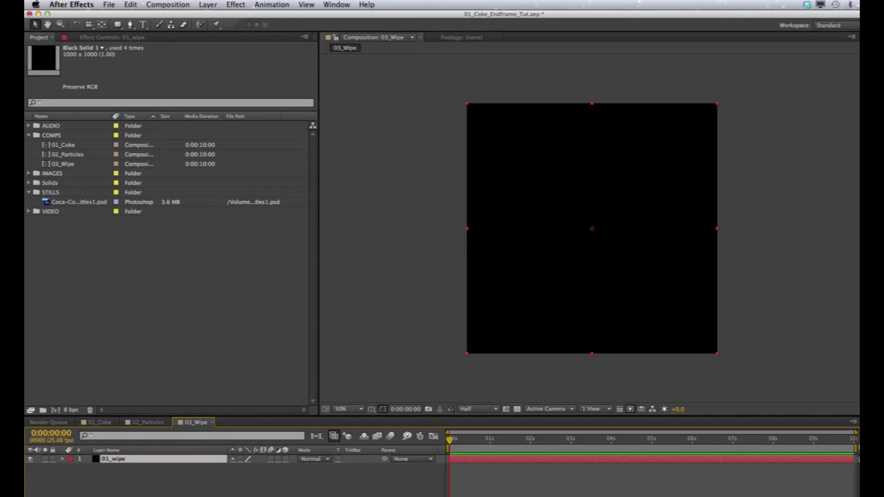
Step: Apply the Radial Wipe effect to the 01_wipe layer
{"action": "left_click", "coordinate": [249, 4]}
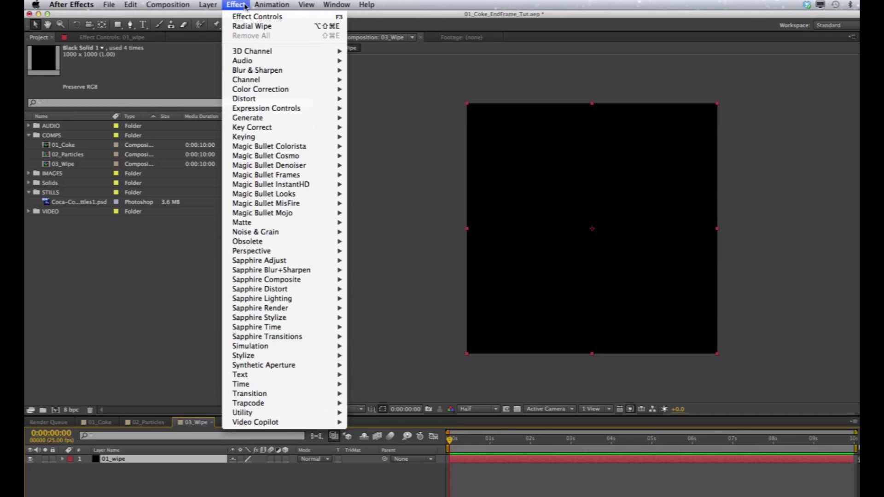
{"action": "mouse_move", "coordinate": [255, 395]}
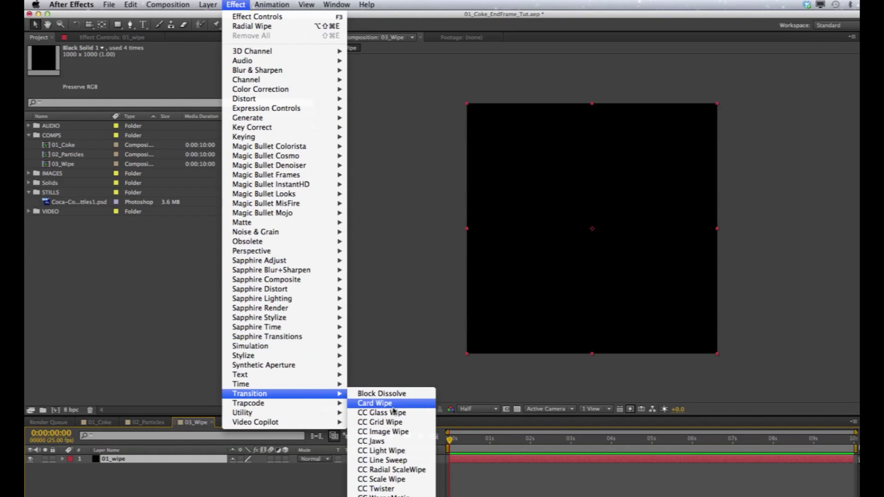
{"action": "key", "text": "alt+shift+super+e"}
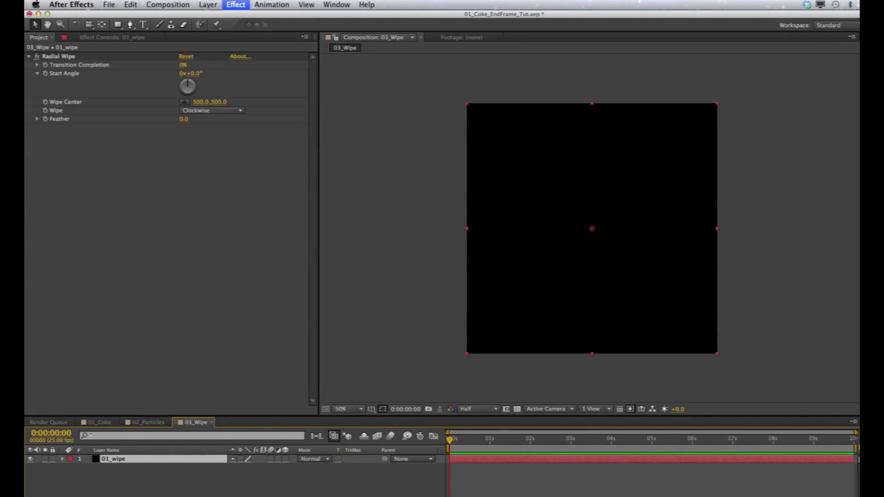
Step: Set the Radial Wipe's Transition Completion to 70% and Start Angle to -125°, with the transparency grid turned on
{"action": "left_click", "coordinate": [183, 65]}
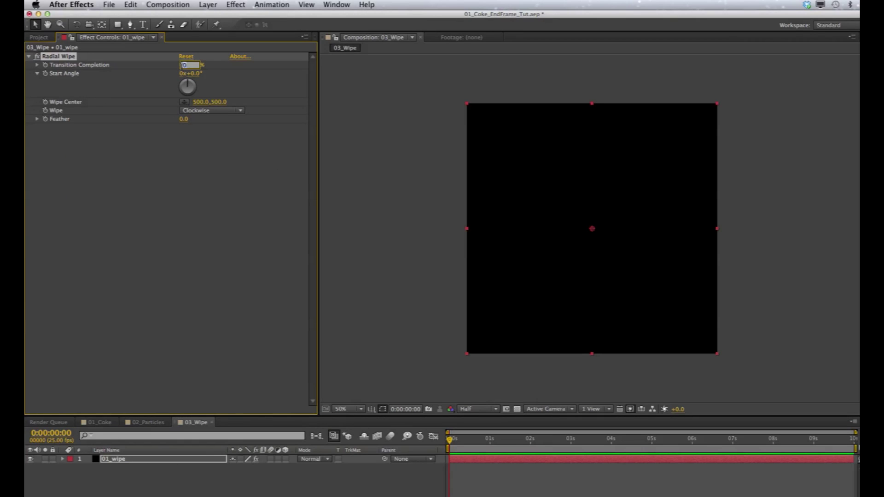
{"action": "key", "text": "Return"}
{"action": "mouse_move", "coordinate": [184, 80]}
{"action": "left_mouse_down"}
{"action": "mouse_move", "coordinate": [250, 86]}
{"action": "mouse_move", "coordinate": [188, 79]}
{"action": "left_mouse_up"}
{"action": "left_click", "coordinate": [518, 409]}
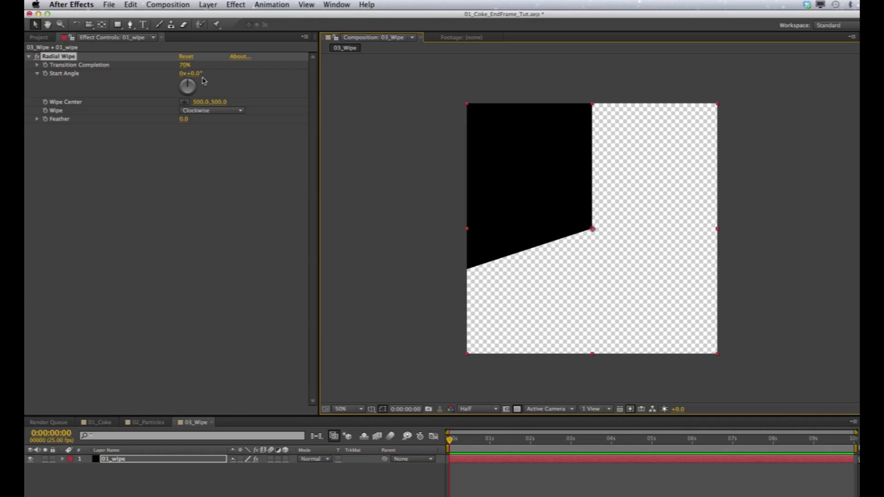
{"action": "left_click_drag", "start_coordinate": [196, 74], "coordinate": [140, 81]}
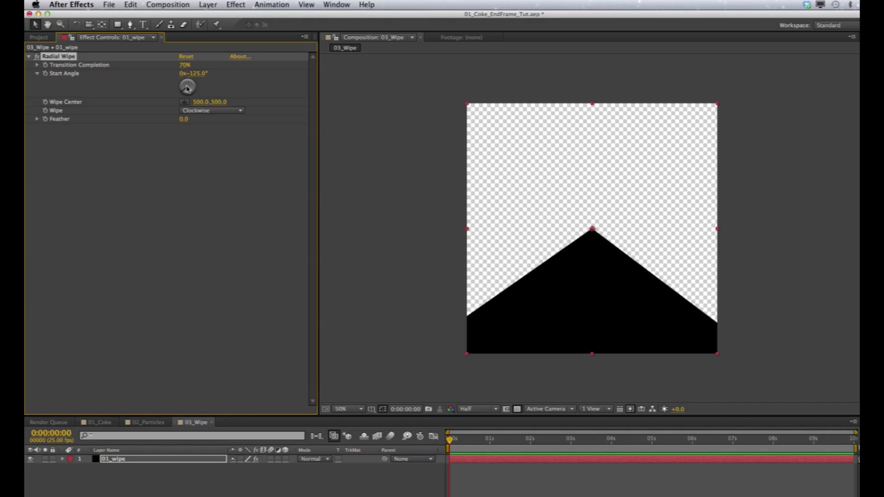
{"action": "left_click", "coordinate": [132, 459]}
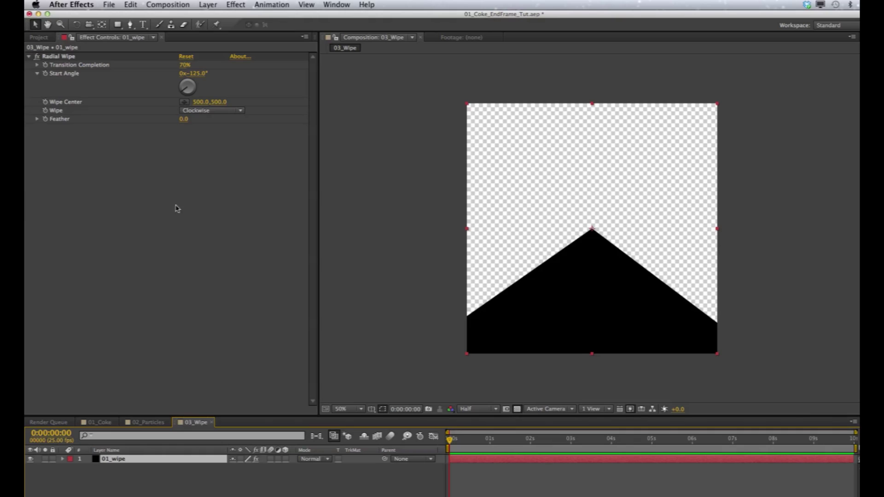
Step: Set a Wipe Center keyframe at the start of 03_Wipe and reveal it in the timeline
{"action": "left_click", "coordinate": [47, 104]}
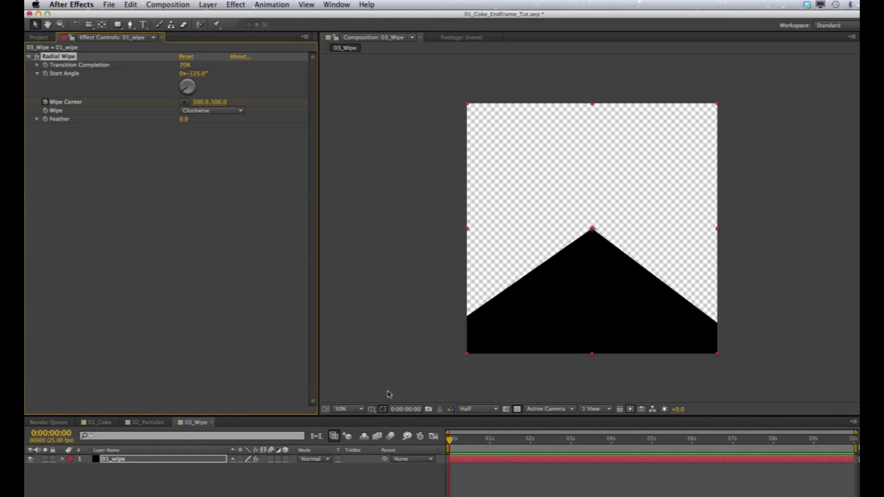
{"action": "left_click", "coordinate": [465, 461]}
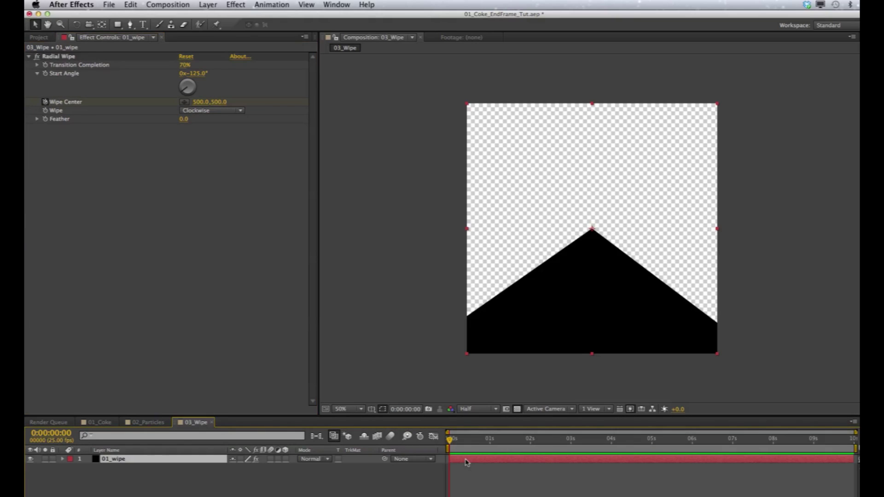
{"action": "key", "text": "u"}
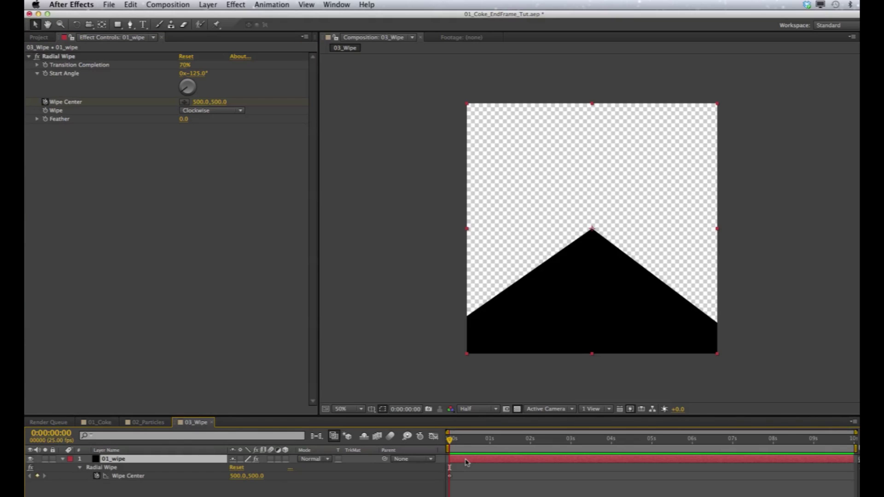
{"action": "left_click", "coordinate": [450, 476]}
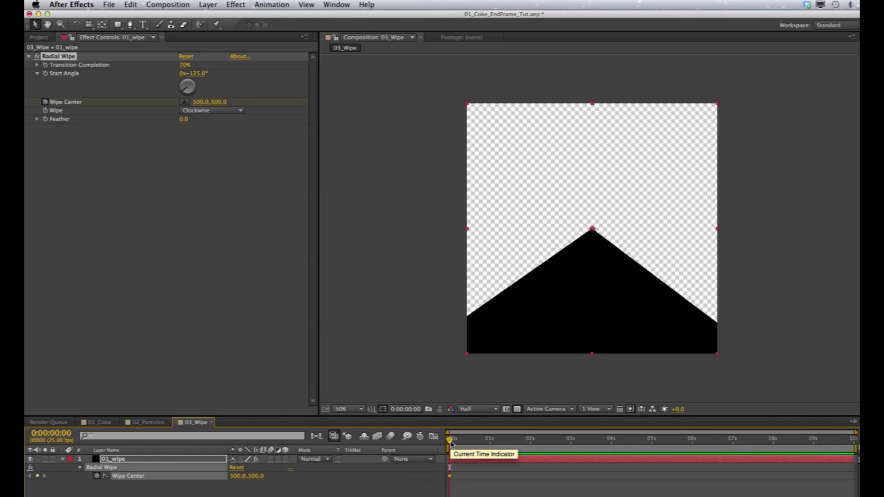
Step: At 0:00:05:00, keyframe the Wipe Center straight up to the top edge of the frame, at about 500, -2
{"action": "left_click_drag", "start_coordinate": [451, 443], "coordinate": [654, 454]}
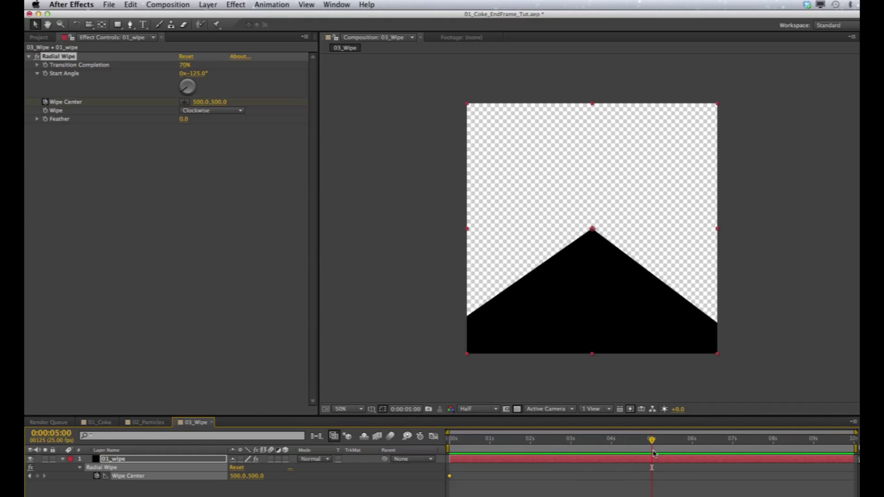
{"action": "left_click", "coordinate": [593, 231]}
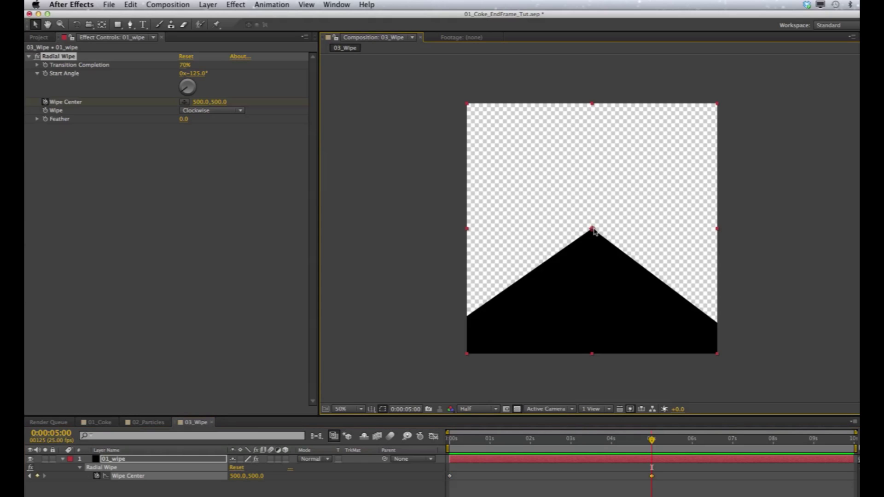
{"action": "left_click_drag", "start_coordinate": [593, 231], "coordinate": [578, 105]}
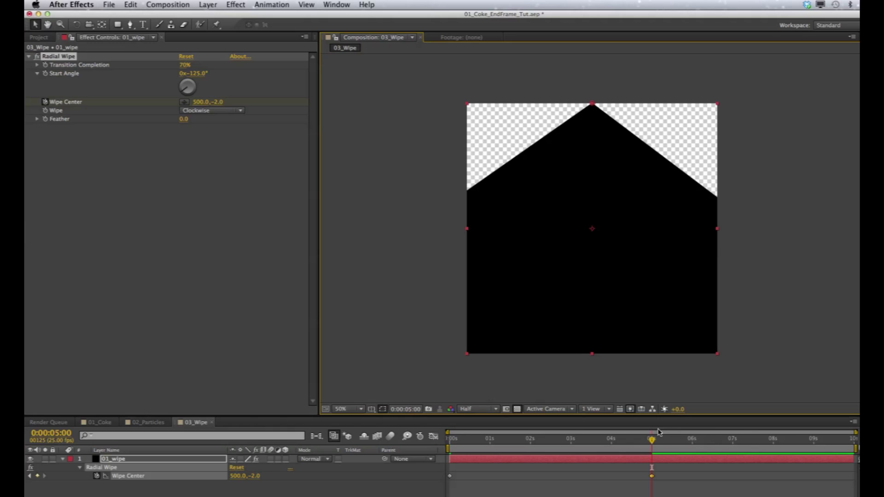
{"action": "left_click", "coordinate": [402, 357]}
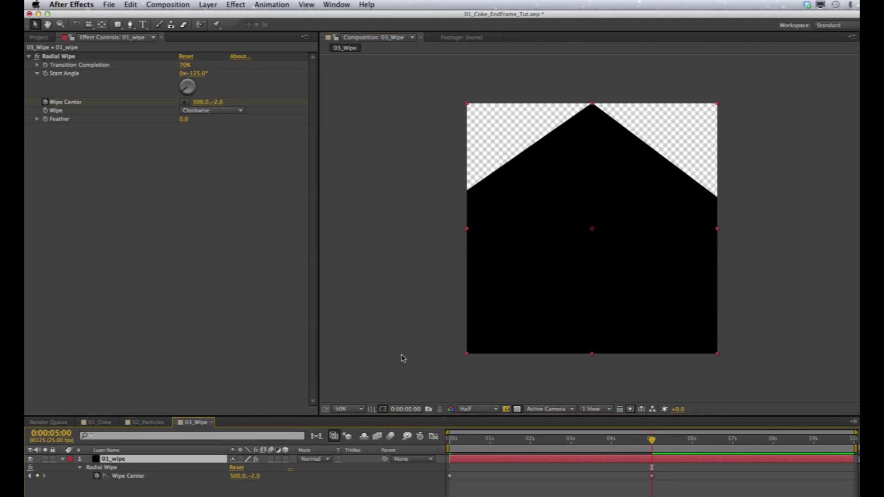
Step: Set the Radial Wipe's Feather to 100, raise it to 200, and preview the wipe from the first frame
{"action": "left_click", "coordinate": [186, 119]}
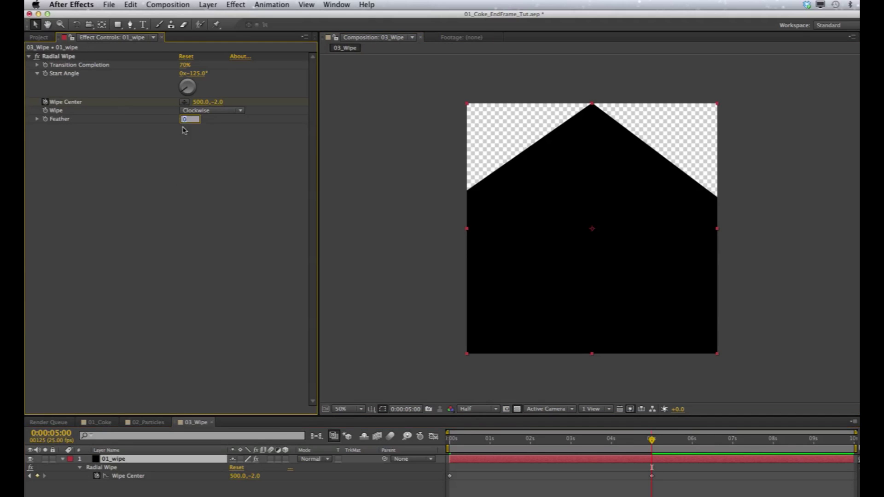
{"action": "type", "text": "100"}
{"action": "key", "text": "Return"}
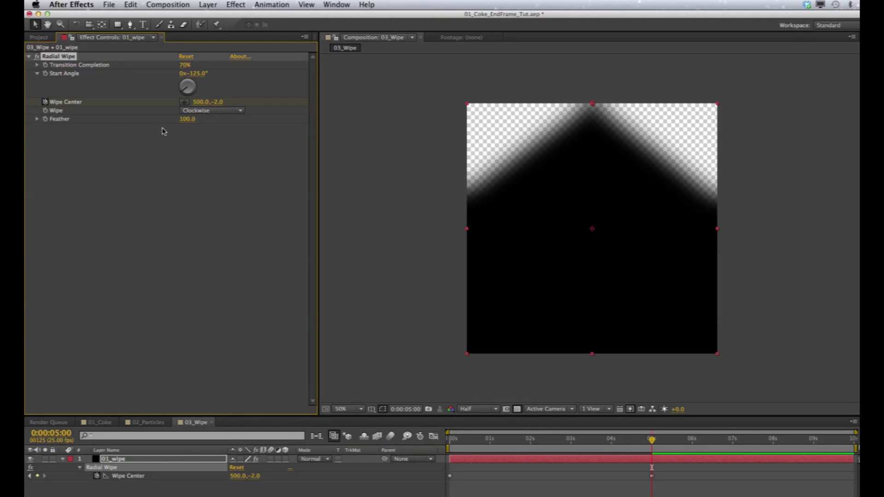
{"action": "left_click", "coordinate": [190, 120]}
{"action": "type", "text": "200"}
{"action": "key", "text": "Return"}
{"action": "key", "text": "Home"}
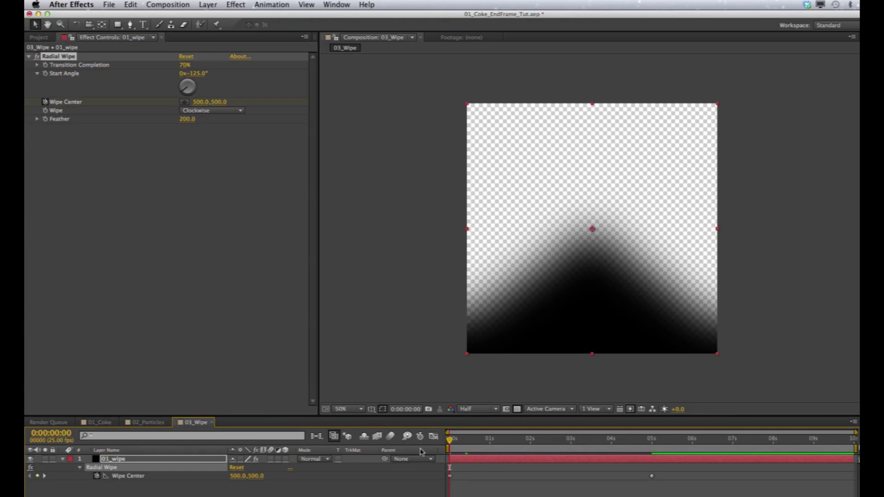
{"action": "key", "text": "space"}
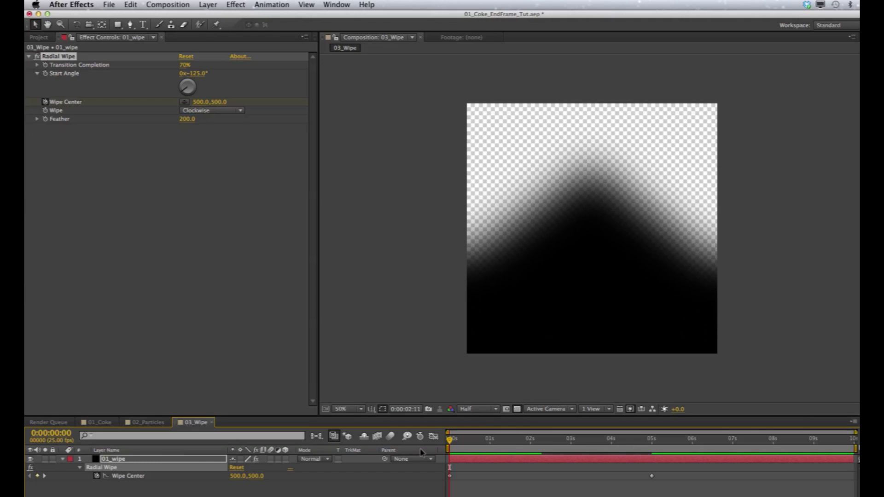
{"action": "key", "text": "space"}
{"action": "left_click", "coordinate": [450, 440]}
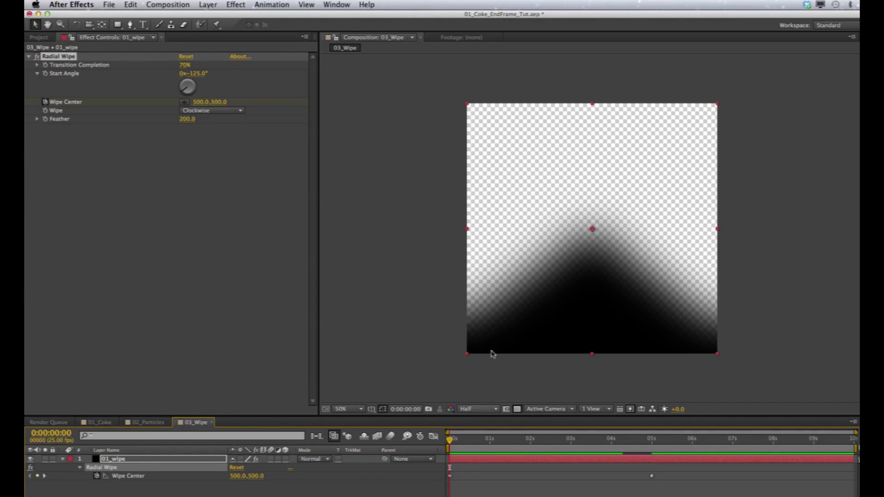
Step: Move the first Wipe Center keyframe straight down to the frame's bottom edge, at 500, 1000, and preview the wipe
{"action": "left_click_drag", "start_coordinate": [592, 230], "coordinate": [593, 354]}
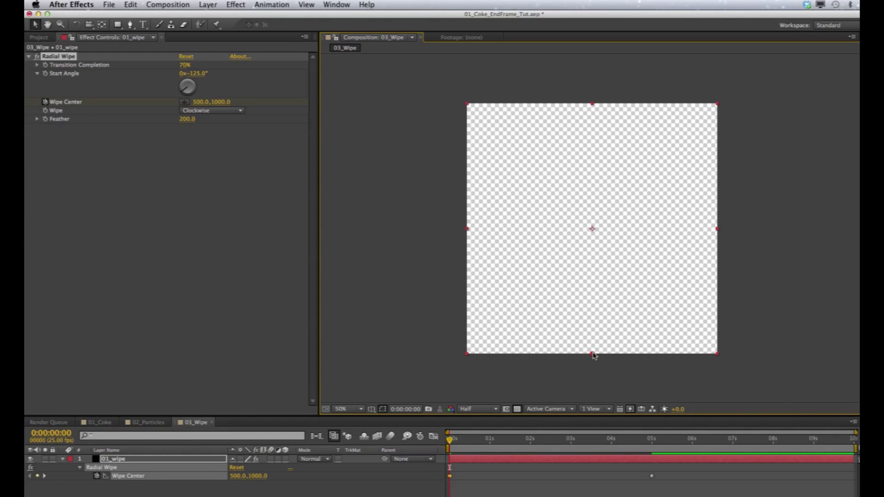
{"action": "key", "text": "KP_0"}
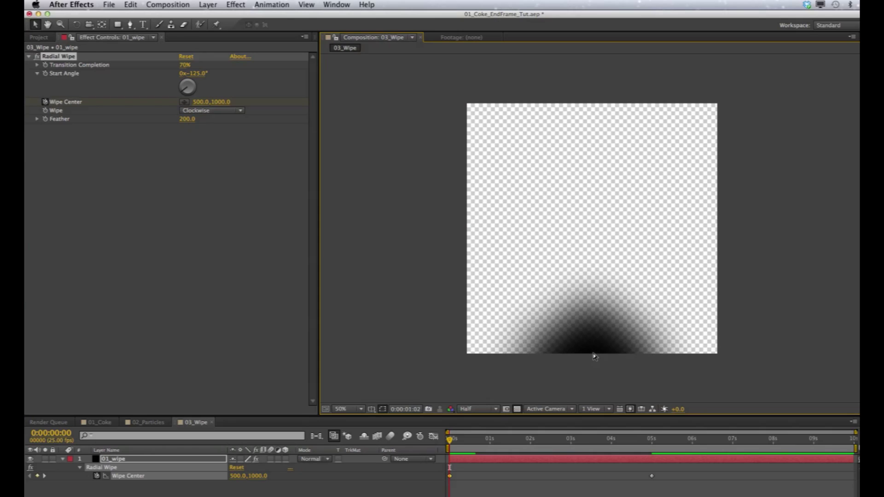
{"action": "key", "text": "space"}
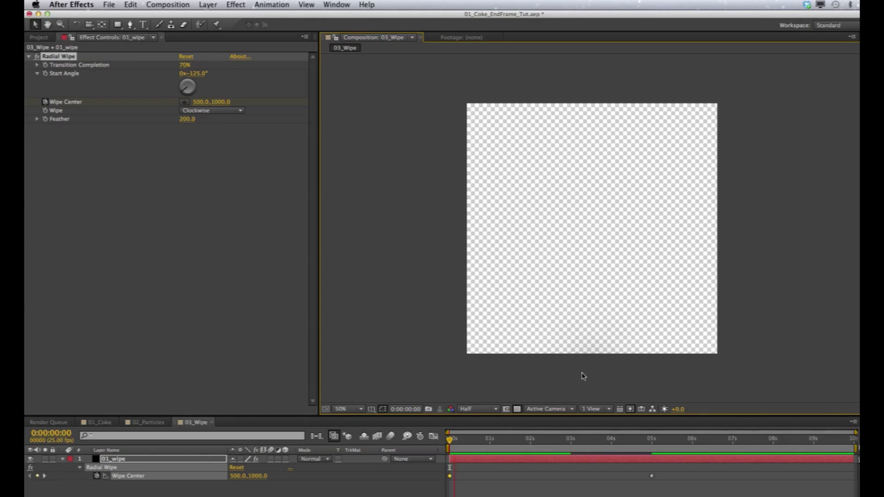
Step: In 01_Coke, place the 03_Wipe comp above the Coke bottle layer as its alpha track matte, and make the bottle layer visible
{"action": "left_click", "coordinate": [99, 422]}
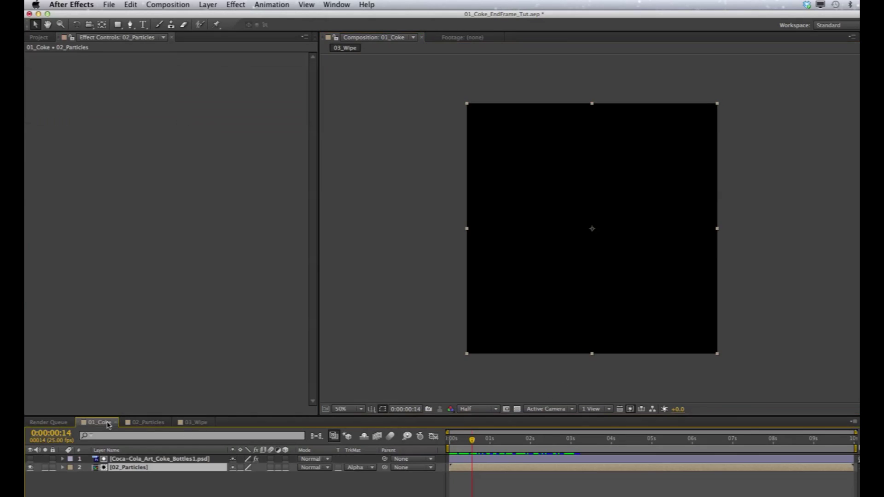
{"action": "left_click", "coordinate": [38, 37]}
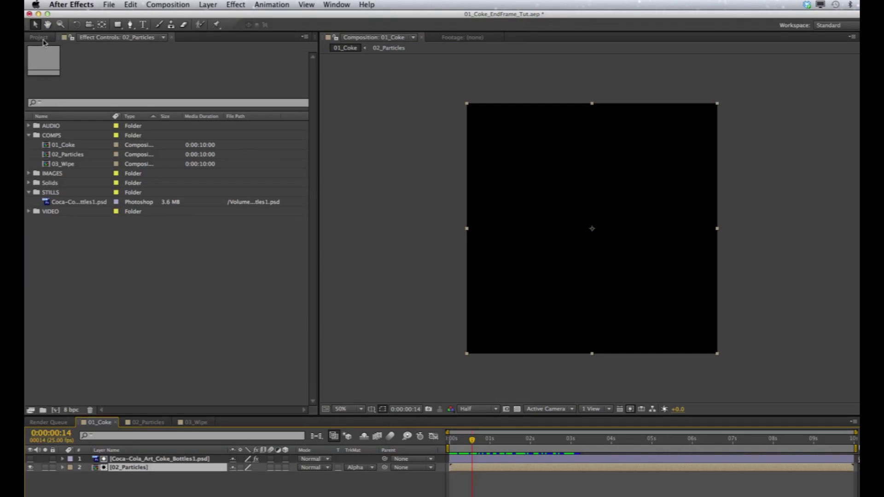
{"action": "left_click_drag", "start_coordinate": [64, 164], "coordinate": [103, 459]}
{"action": "left_click", "coordinate": [133, 468]}
{"action": "key", "text": "space"}
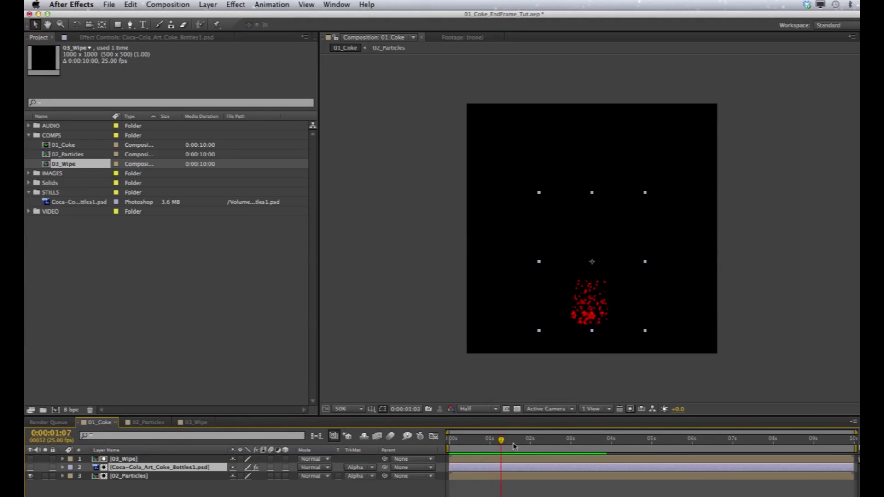
{"action": "left_click", "coordinate": [31, 467]}
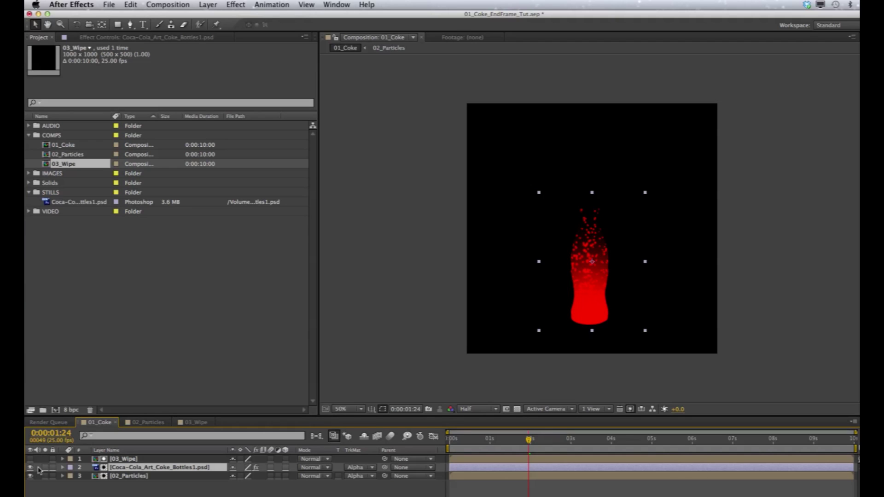
{"action": "key", "text": "space"}
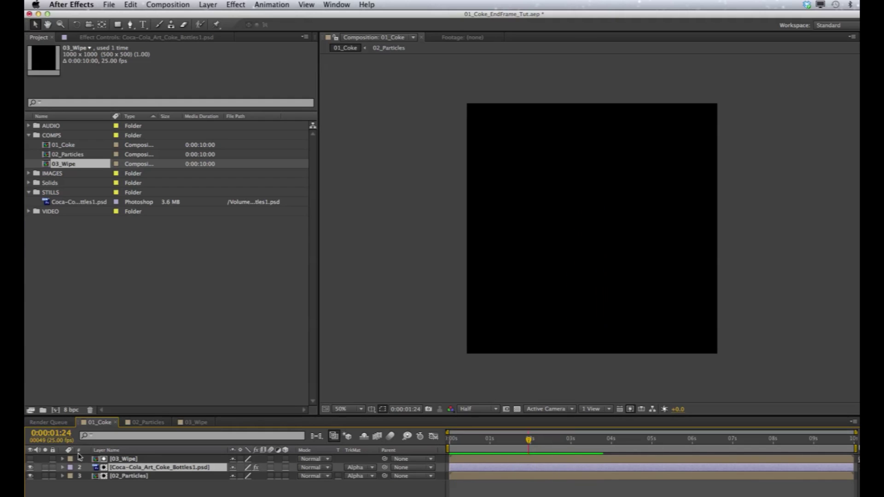
{"action": "key", "text": "super+Tab"}
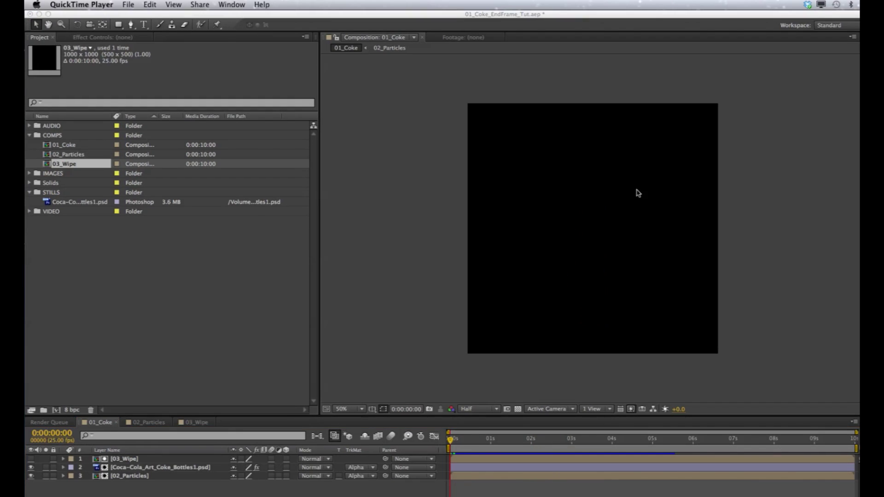
{"action": "left_click", "coordinate": [135, 479]}
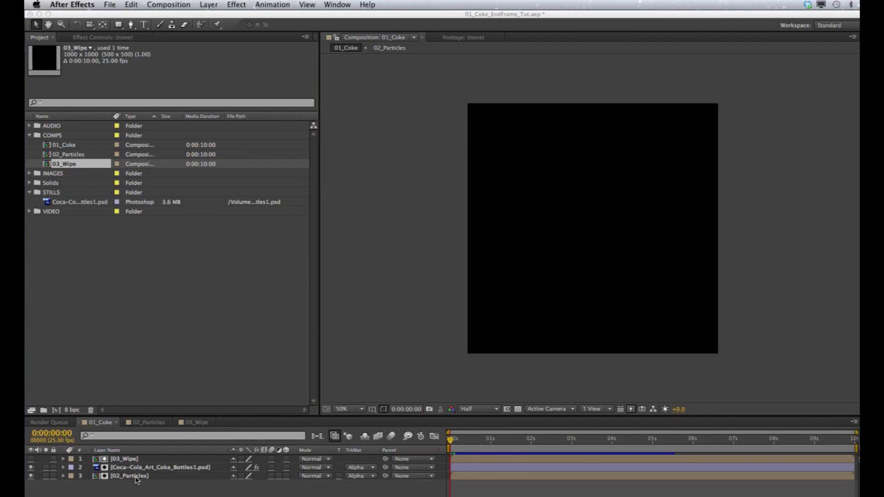
Step: Open the 03_Wipe comp from 01_Coke and scrub to about 0:00:03:10 to check the wipe over the transparency grid
{"action": "double_click", "coordinate": [131, 461]}
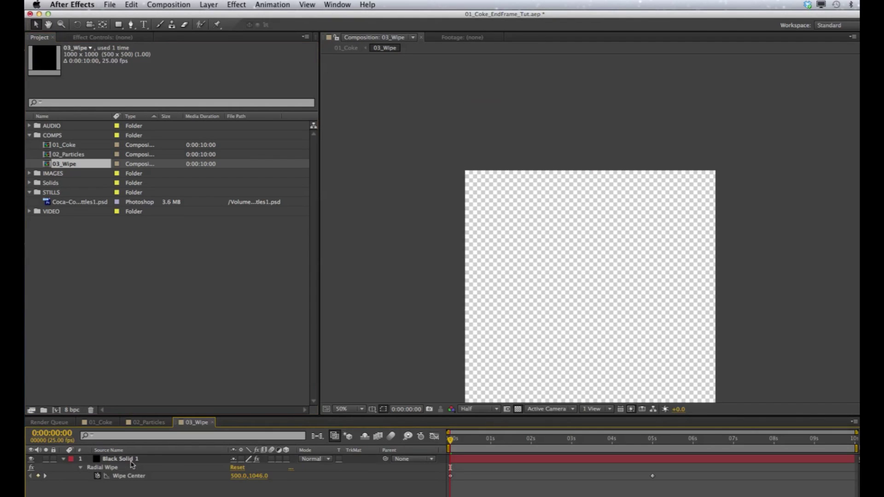
{"action": "key", "text": "h"}
{"action": "left_click_drag", "start_coordinate": [538, 235], "coordinate": [543, 151]}
{"action": "key", "text": "v"}
{"action": "left_click", "coordinate": [518, 409]}
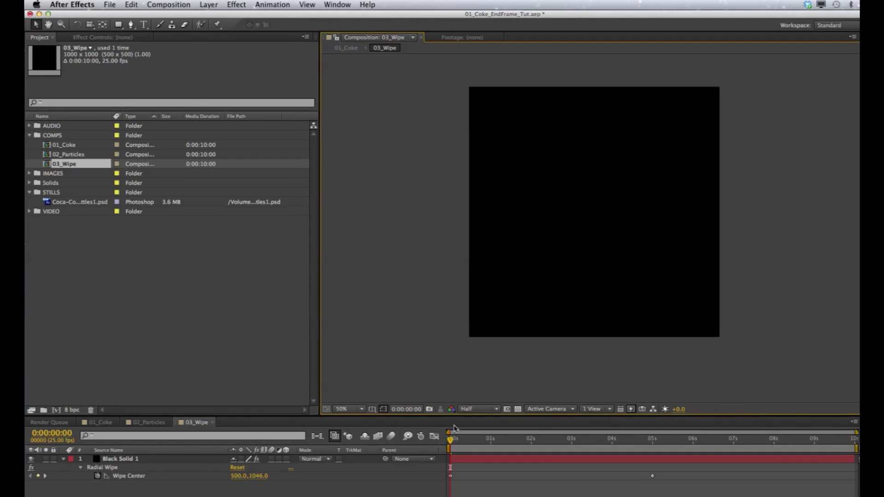
{"action": "left_click", "coordinate": [518, 410]}
{"action": "left_click", "coordinate": [454, 440]}
{"action": "left_click_drag", "start_coordinate": [466, 445], "coordinate": [582, 447]}
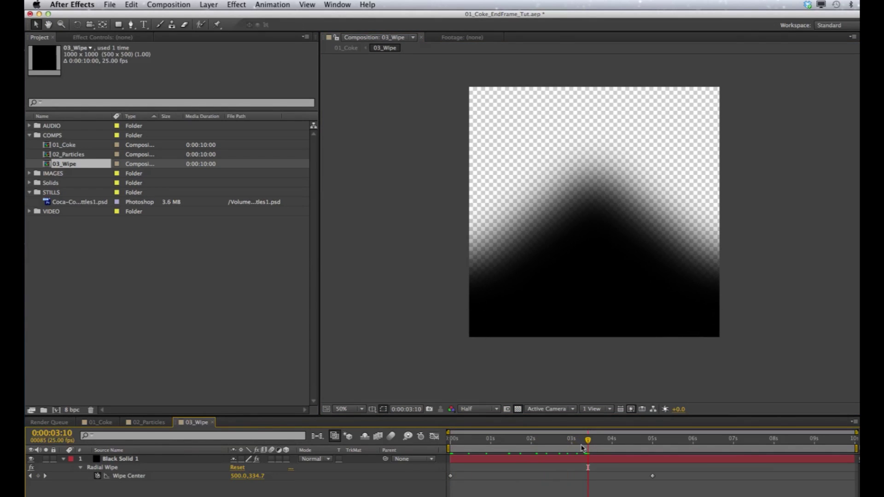
Step: Rename the black solid layer in 03_Wipe as 01_wipe
{"action": "left_click", "coordinate": [482, 461]}
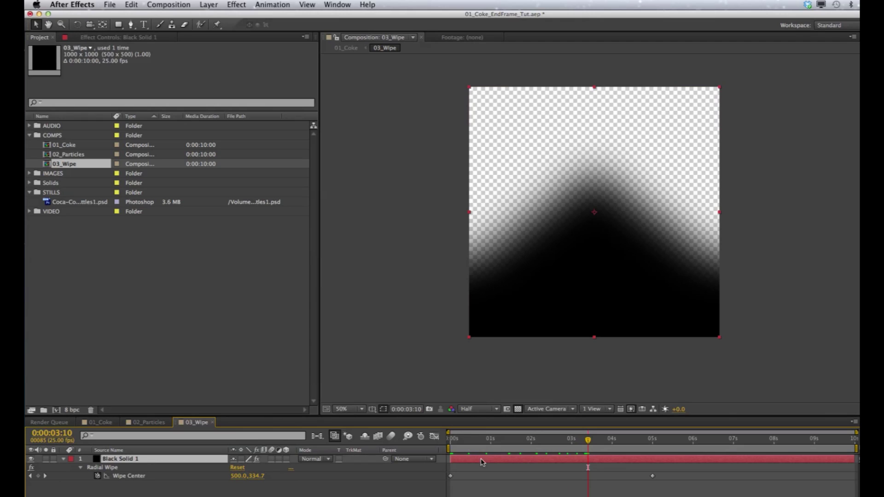
{"action": "key", "text": "Return"}
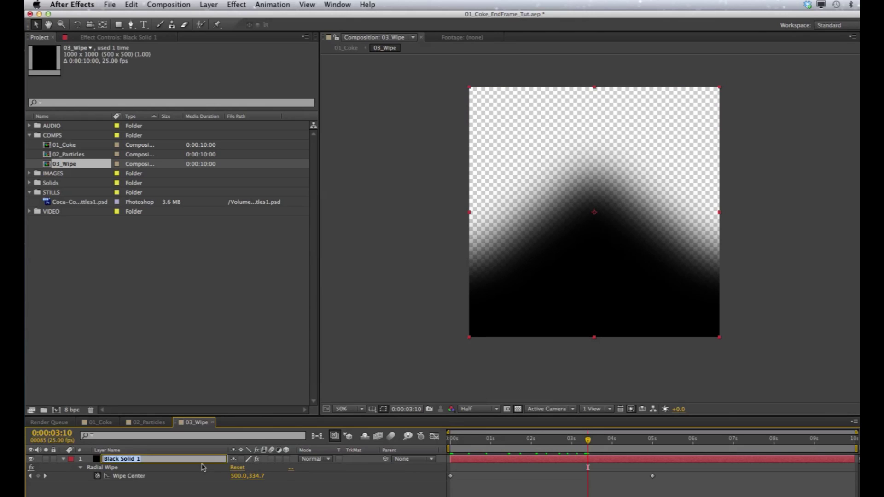
{"action": "type", "text": "wi"}
{"action": "type", "text": "1_"}
{"action": "key", "text": "Return"}
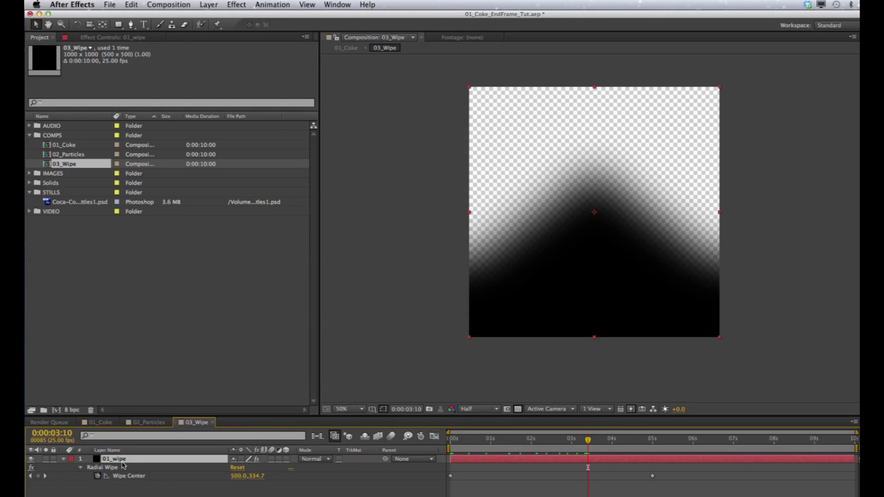
Step: Duplicate the 01_wipe layer and hide the original
{"action": "key", "text": "super+d"}
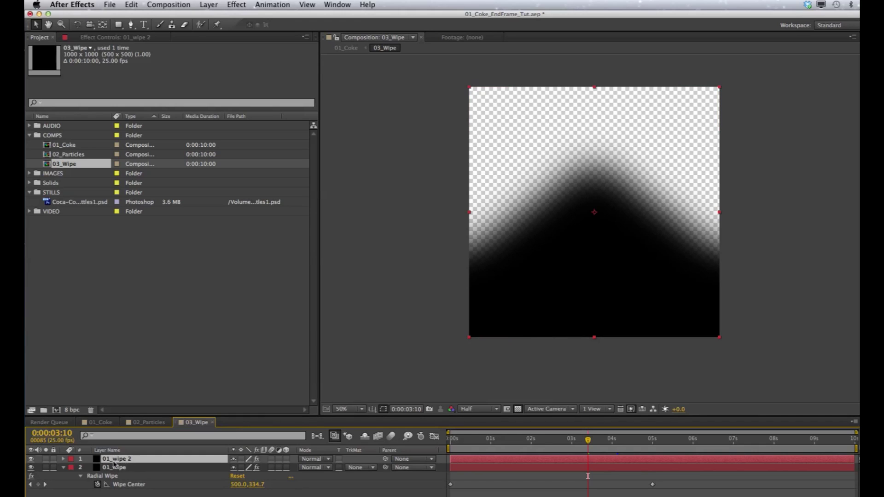
{"action": "left_click", "coordinate": [31, 467]}
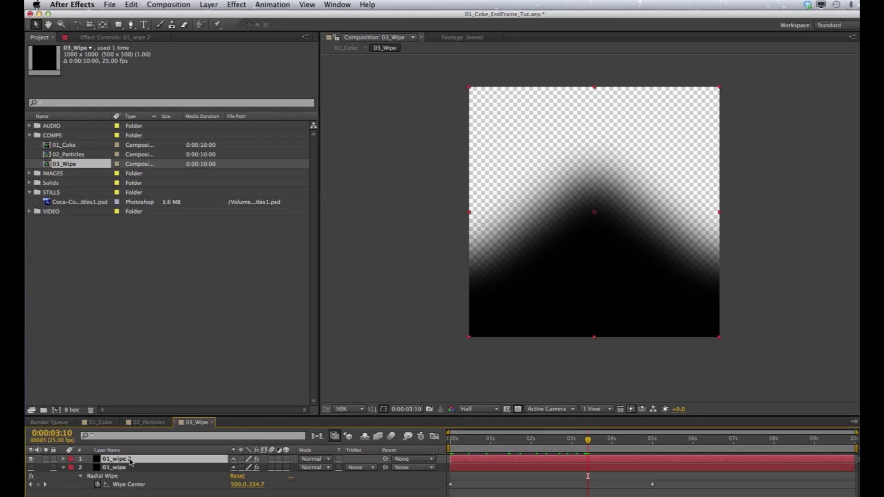
Step: Copy the 01_particles 2 layer from the 02_Particles comp and paste it above the wipe layers in 03_Wipe
{"action": "left_click", "coordinate": [148, 422]}
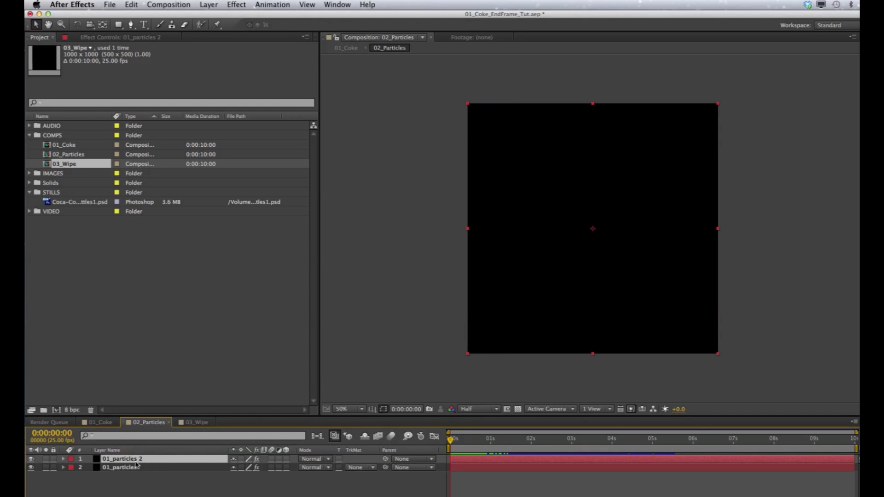
{"action": "left_click", "coordinate": [189, 423]}
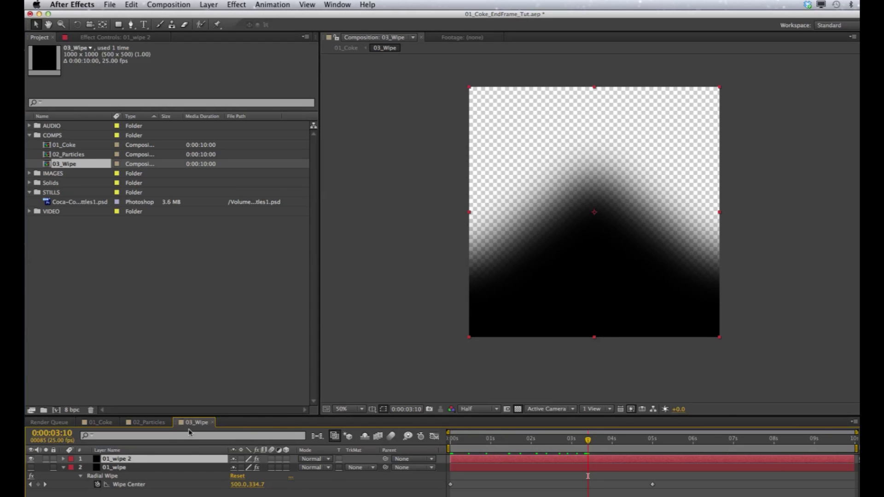
{"action": "key", "text": "ctrl+v"}
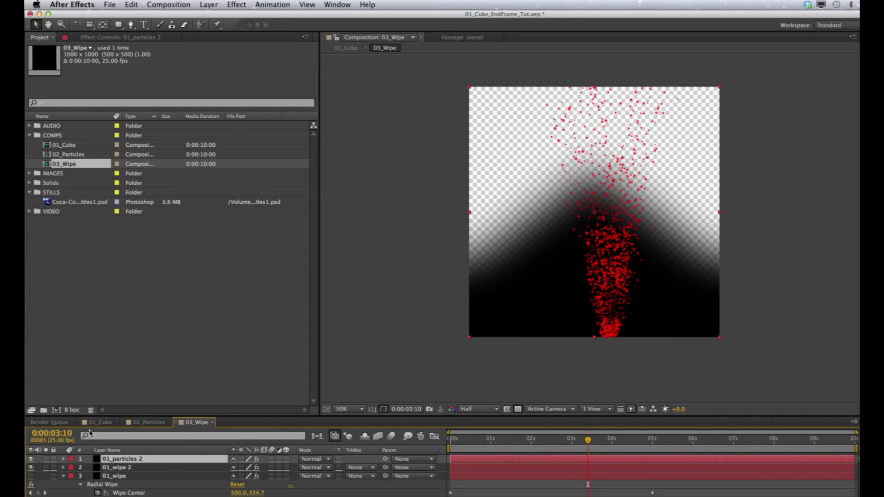
Step: Centre the pasted layer's Particular emitter horizontally below the frame, at about 500, 1126
{"action": "left_click", "coordinate": [137, 37]}
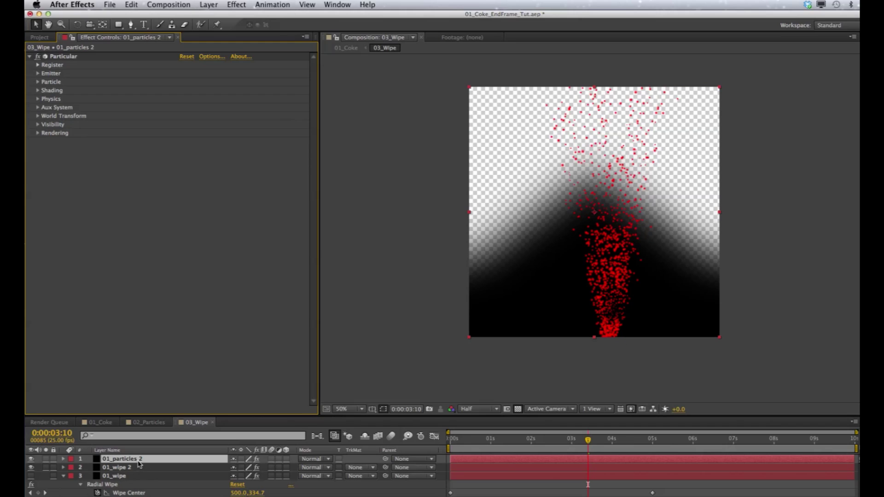
{"action": "left_click", "coordinate": [63, 57]}
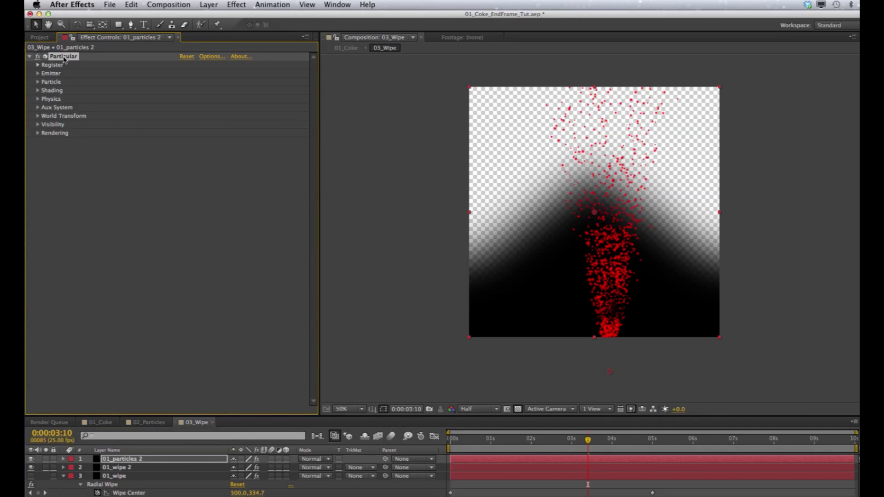
{"action": "left_click_drag", "start_coordinate": [610, 372], "coordinate": [595, 372]}
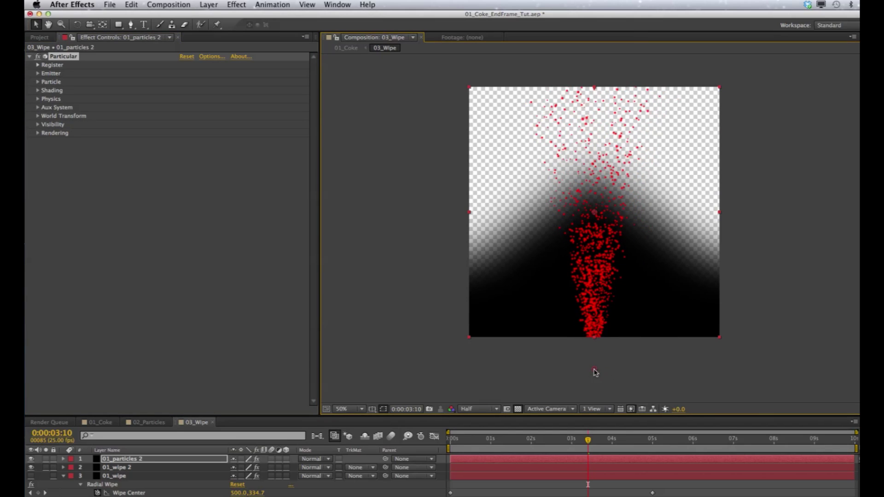
{"action": "left_click", "coordinate": [38, 65]}
{"action": "left_click", "coordinate": [38, 65]}
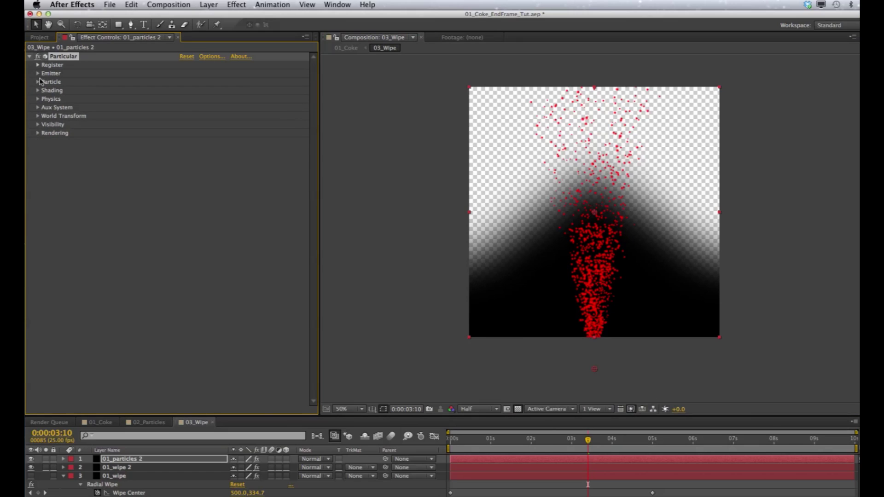
Step: Change the Particular emitter's Direction to Uniform and scrub to about 0:00:04:03 to check the spread
{"action": "left_click", "coordinate": [38, 73]}
{"action": "left_click", "coordinate": [213, 124]}
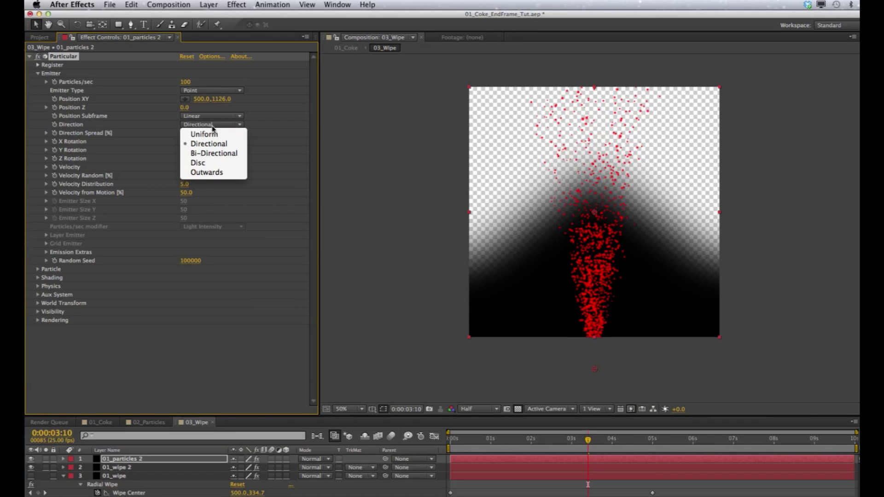
{"action": "left_click", "coordinate": [211, 139]}
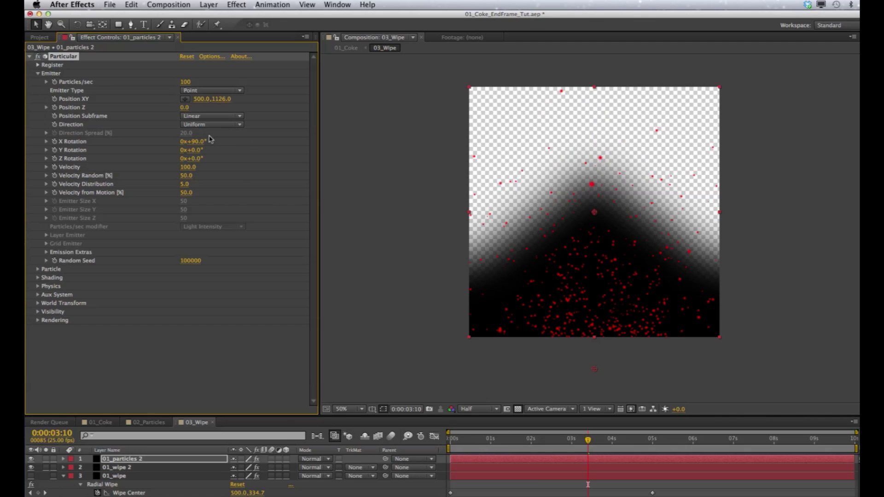
{"action": "left_click_drag", "start_coordinate": [493, 441], "coordinate": [618, 440]}
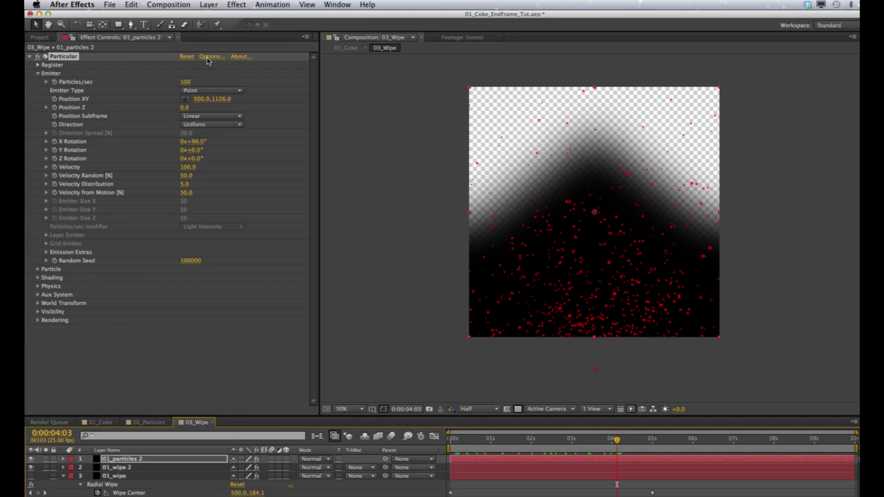
Step: Set the emitter's Particles/sec to 500 on the 01_particles 2 layer
{"action": "left_click", "coordinate": [186, 82]}
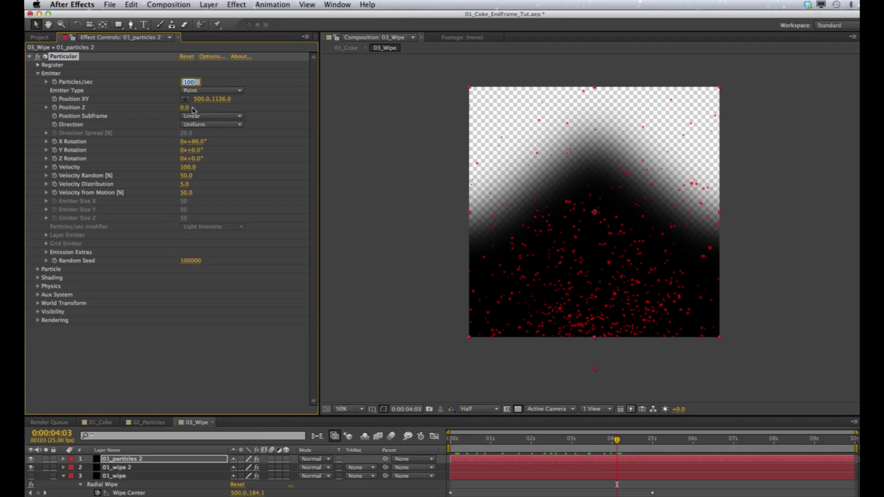
{"action": "type", "text": "5"}
{"action": "key", "text": "Return"}
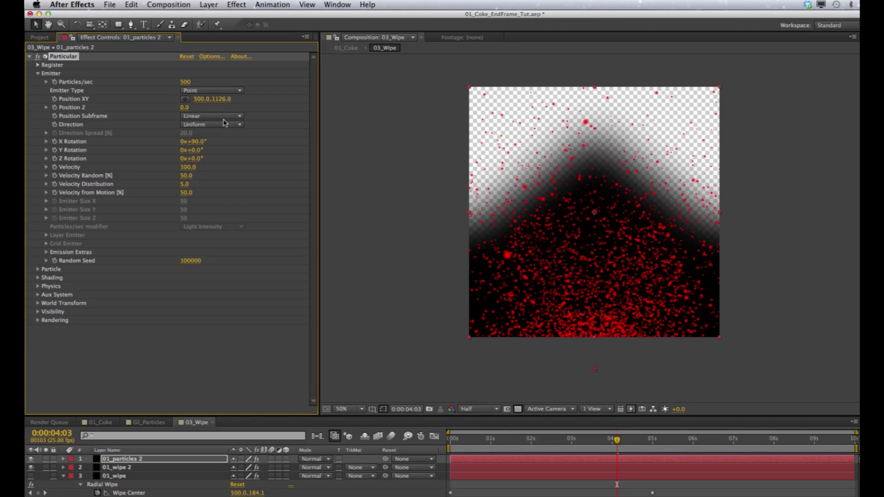
Step: Undo the last Particles/sec change and set the Physics Gravity of 01_particles 2 to -10
{"action": "key", "text": "super+z"}
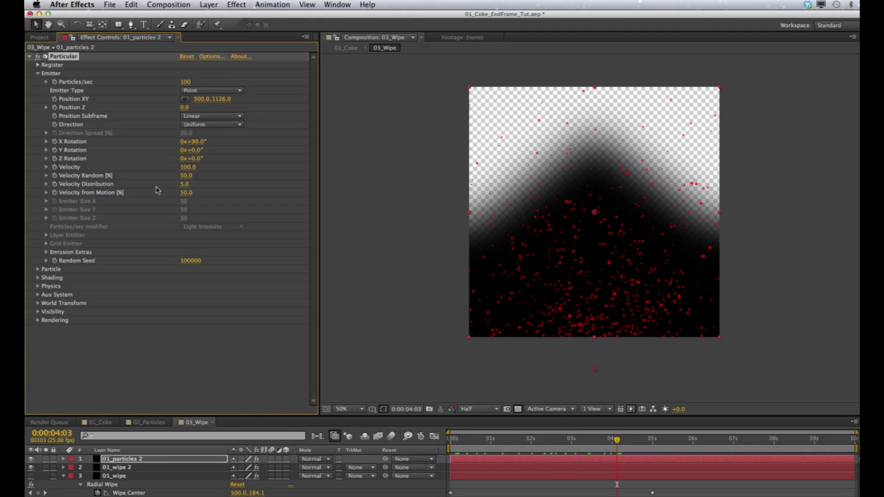
{"action": "left_click", "coordinate": [38, 286]}
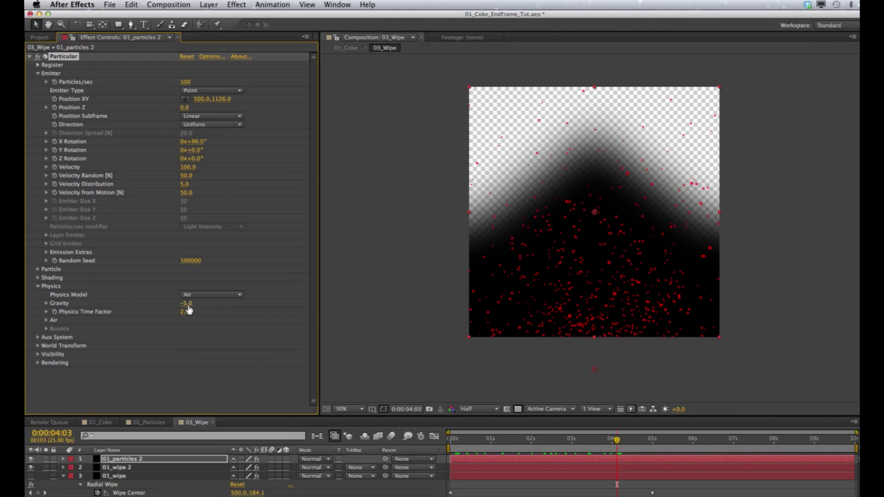
{"action": "left_click", "coordinate": [187, 303]}
{"action": "key", "text": "Return"}
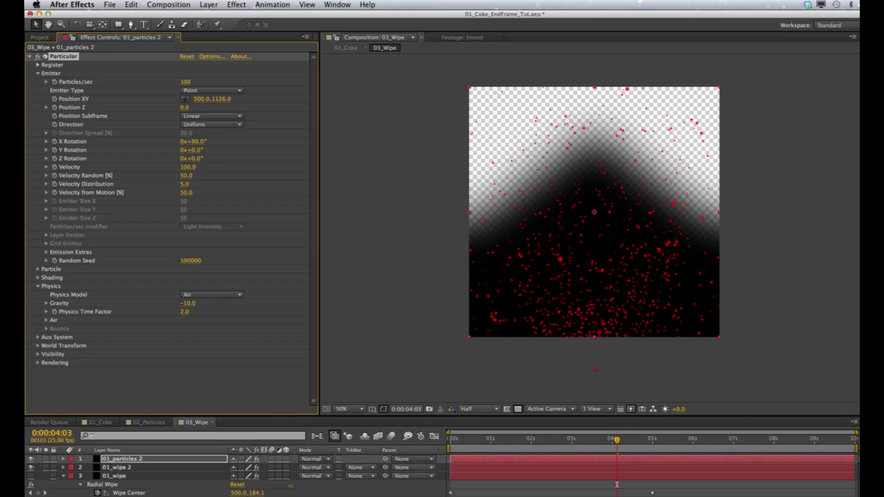
Step: Set the Physics Time Factor to 5 and raise the particle emitter to the frame's lower edge, at about 500, 994
{"action": "left_click", "coordinate": [185, 313]}
{"action": "type", "text": "5"}
{"action": "key", "text": "Return"}
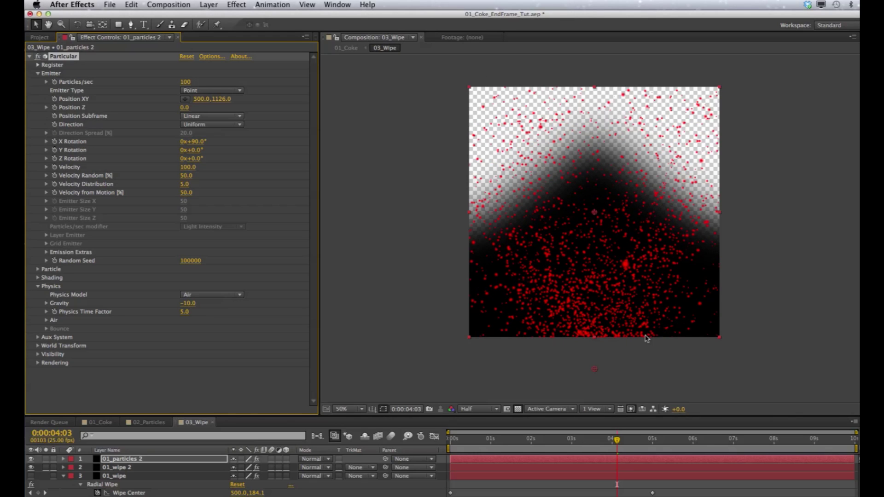
{"action": "left_click_drag", "start_coordinate": [595, 373], "coordinate": [594, 336]}
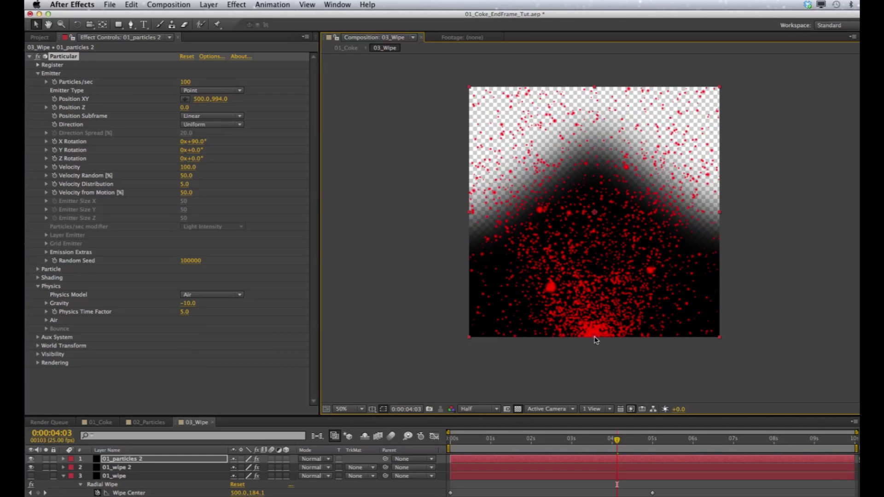
Step: Set the track matte of the 01_wipe 2 layer to Alpha Matte "01_particles 2"
{"action": "left_click", "coordinate": [116, 468]}
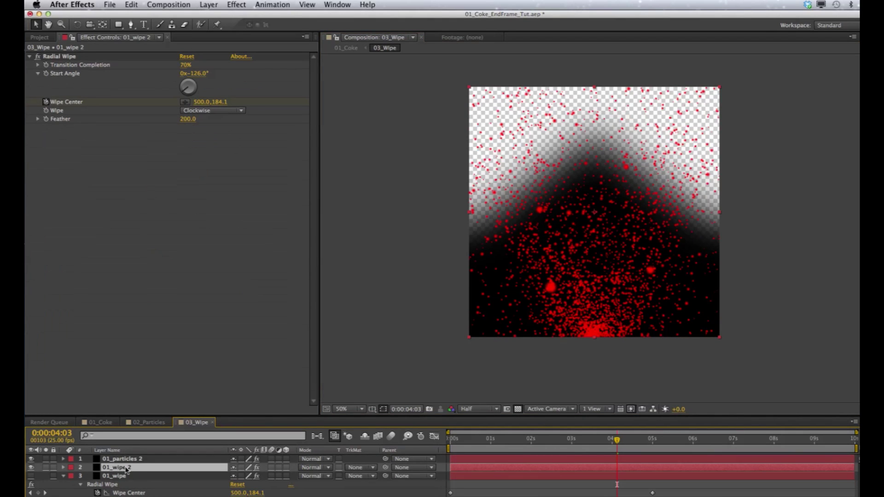
{"action": "left_click", "coordinate": [361, 468]}
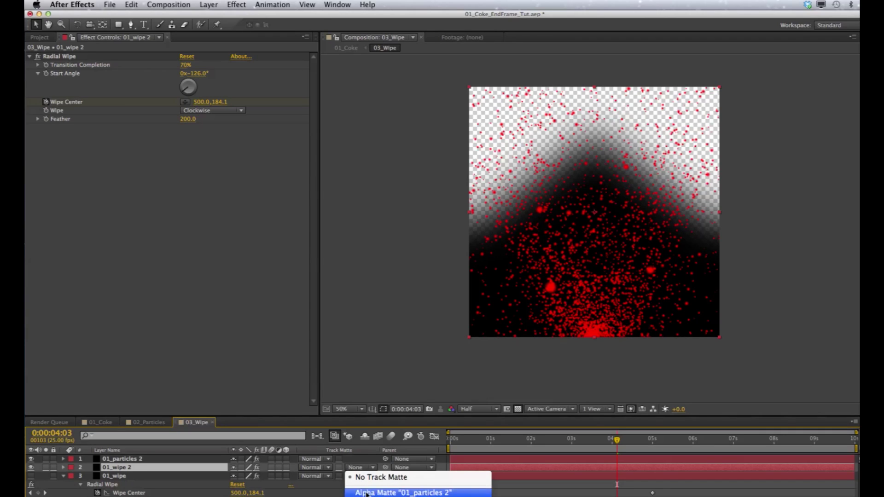
{"action": "left_click", "coordinate": [366, 493]}
{"action": "key", "text": "F2"}
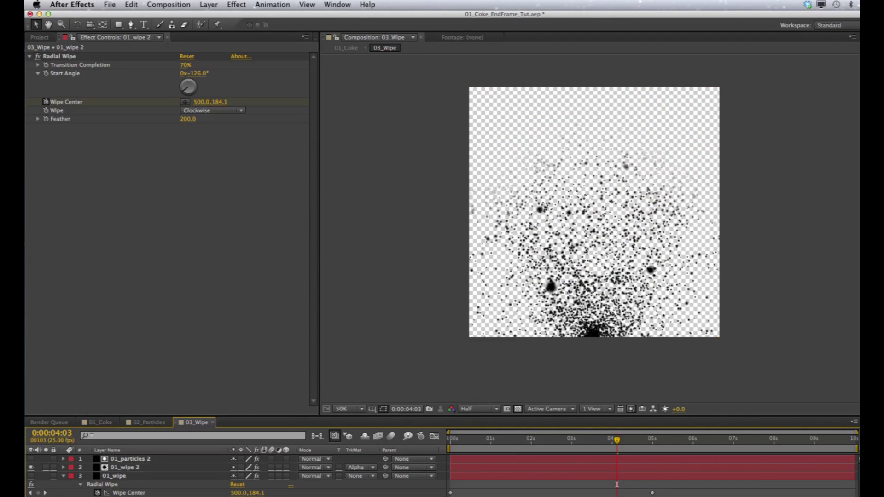
Step: Make the 01_wipe layer visible and go to its Wipe Center keyframe at 0:00:05:00
{"action": "left_click", "coordinate": [31, 476]}
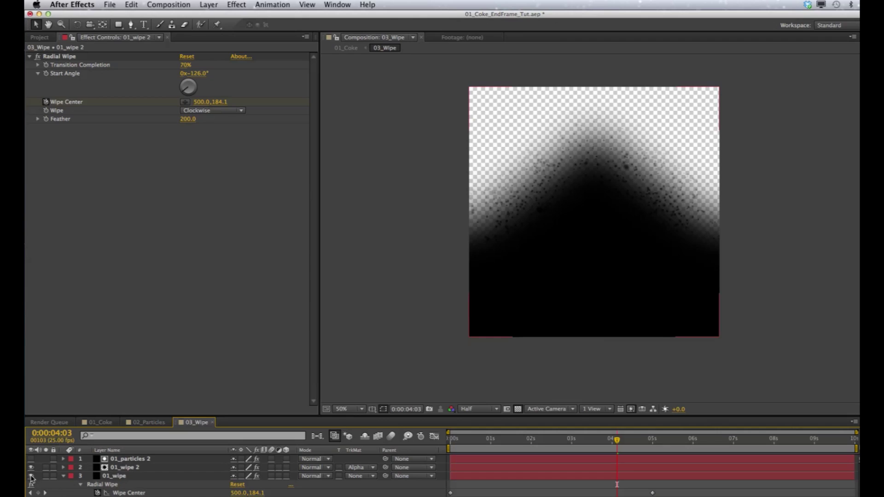
{"action": "left_click", "coordinate": [120, 478]}
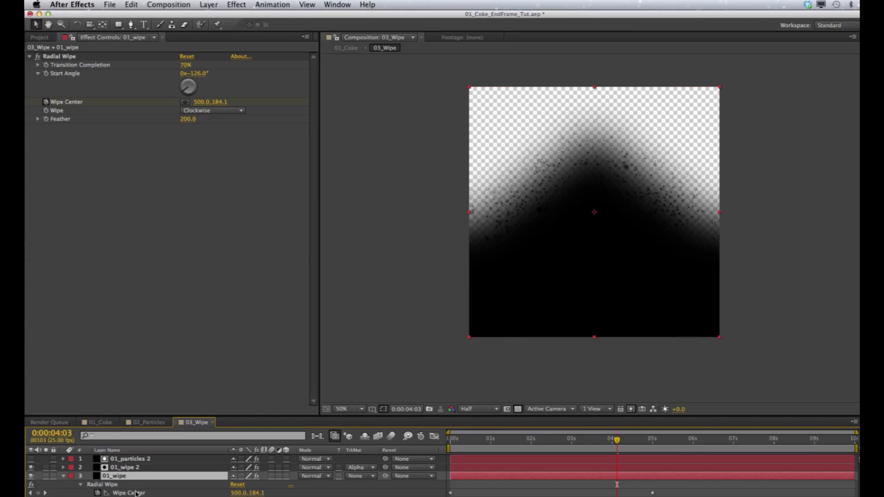
{"action": "left_click_drag", "start_coordinate": [627, 440], "coordinate": [655, 444]}
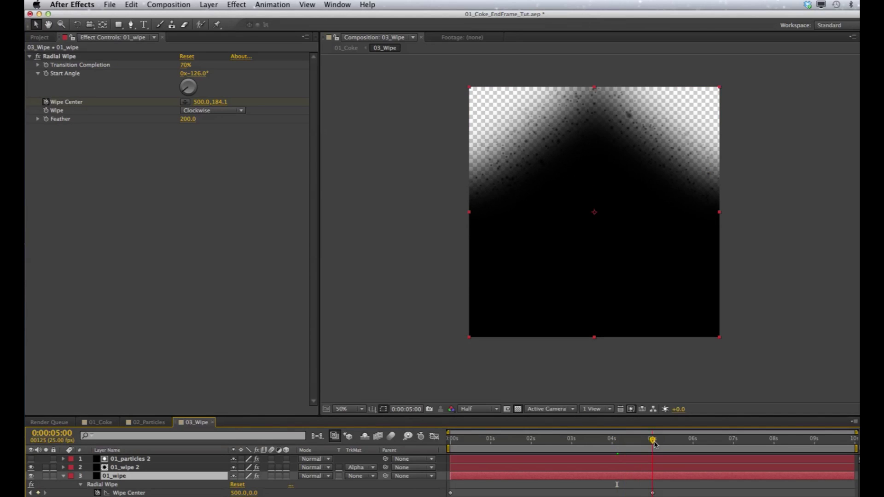
Step: Try lowering the 01_wipe layer's Wipe Center at 0:00:05:00 to about 500, 72, and undo the move
{"action": "left_click", "coordinate": [651, 492]}
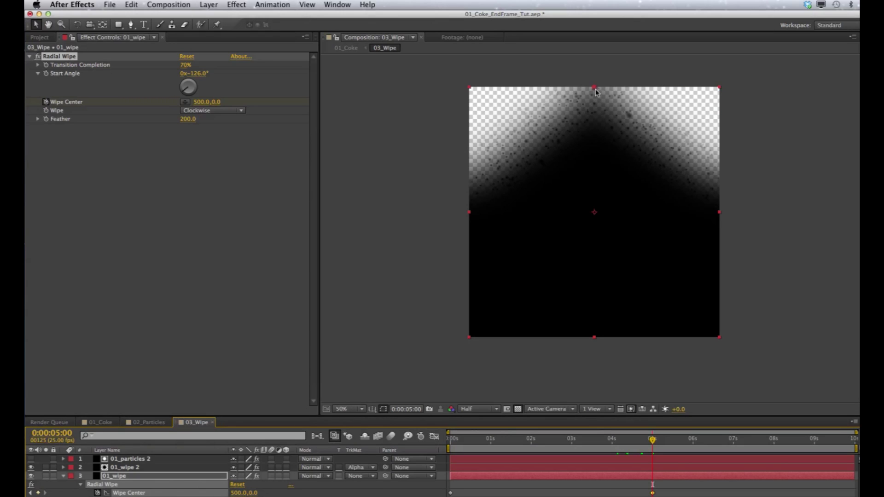
{"action": "left_click_drag", "start_coordinate": [594, 89], "coordinate": [594, 105]}
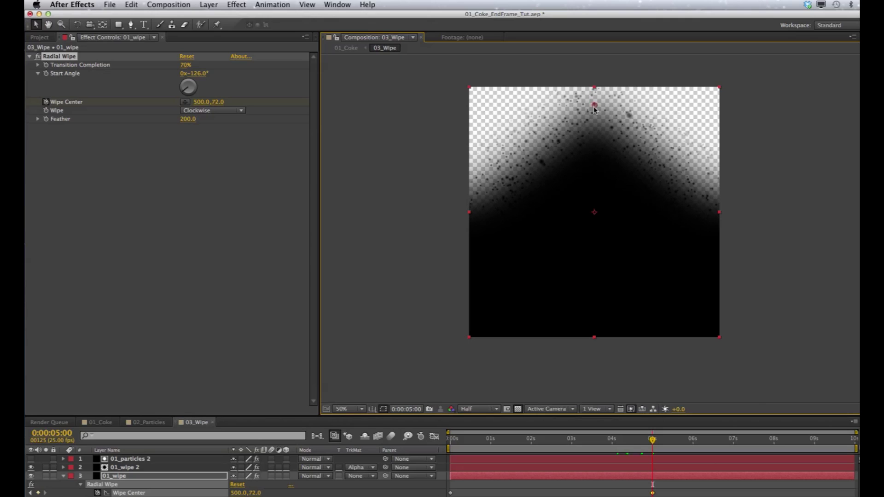
{"action": "key", "text": "super+z"}
{"action": "key", "text": "super+z"}
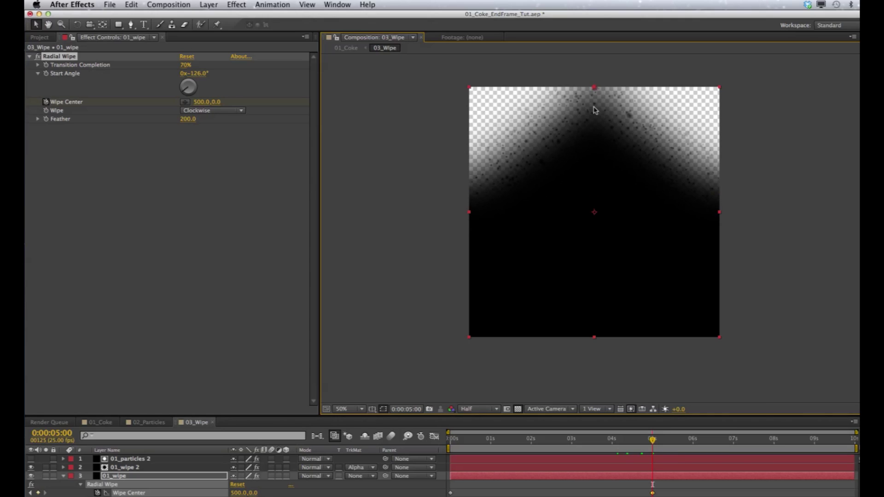
Step: With the 01_wipe layer temporarily hidden, move the 01_wipe 2 Wipe Center keyframe at 0:00:05:00 above the frame, to about 500, -192
{"action": "left_click", "coordinate": [137, 468]}
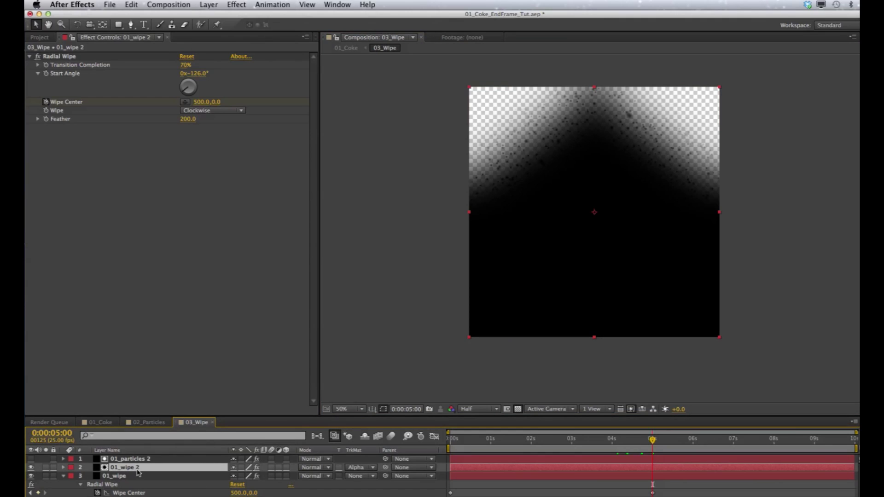
{"action": "left_click", "coordinate": [30, 476]}
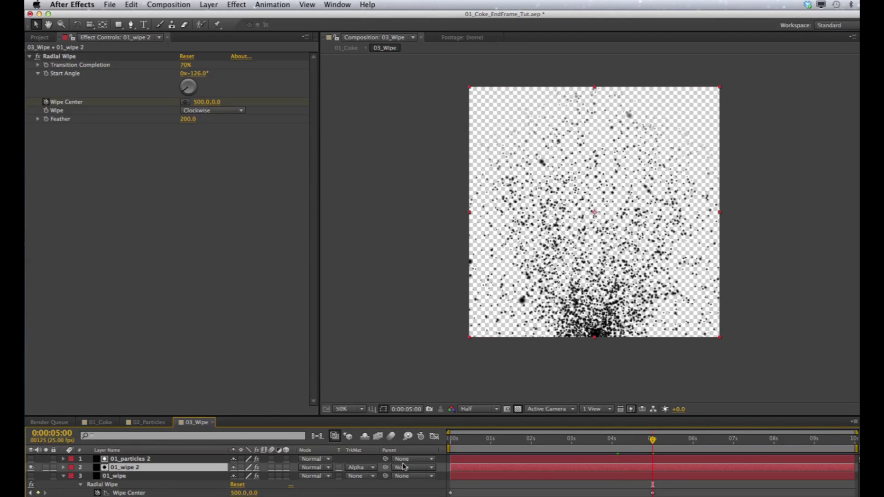
{"action": "key", "text": "u"}
{"action": "left_click_drag", "start_coordinate": [649, 477], "coordinate": [661, 482]}
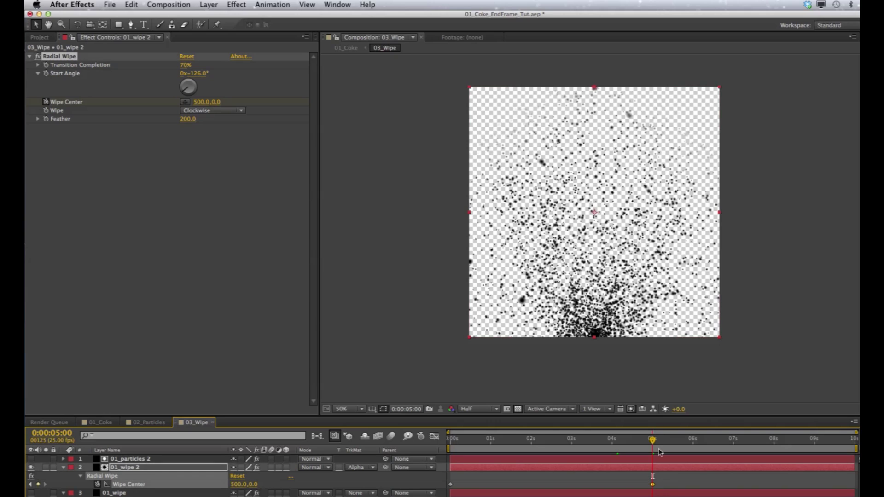
{"action": "left_click_drag", "start_coordinate": [596, 90], "coordinate": [594, 49]}
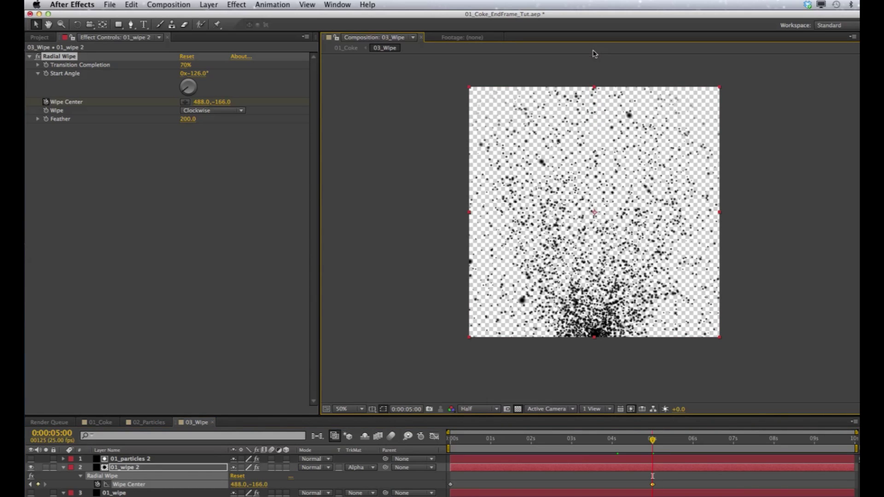
{"action": "key", "text": "comma"}
{"action": "key", "text": "comma"}
{"action": "mouse_move", "coordinate": [592, 137]}
{"action": "left_mouse_down"}
{"action": "mouse_move", "coordinate": [593, 154]}
{"action": "mouse_move", "coordinate": [592, 140]}
{"action": "left_mouse_up"}
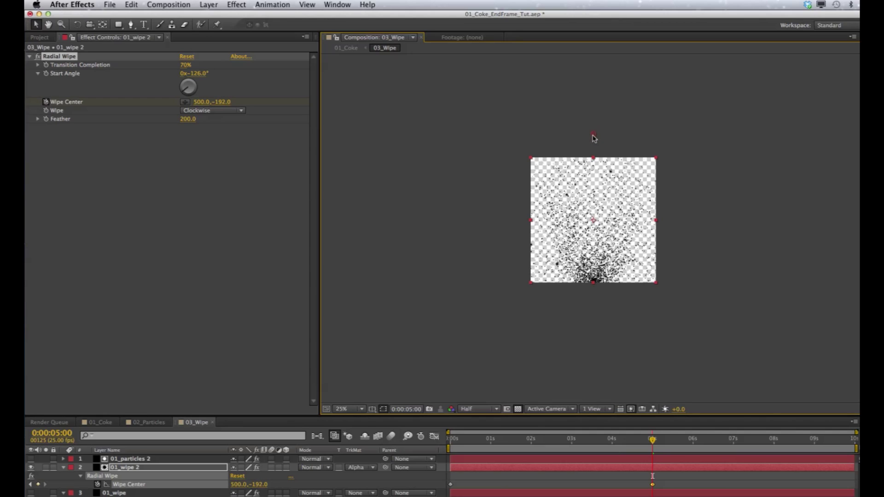
{"action": "left_click", "coordinate": [63, 467]}
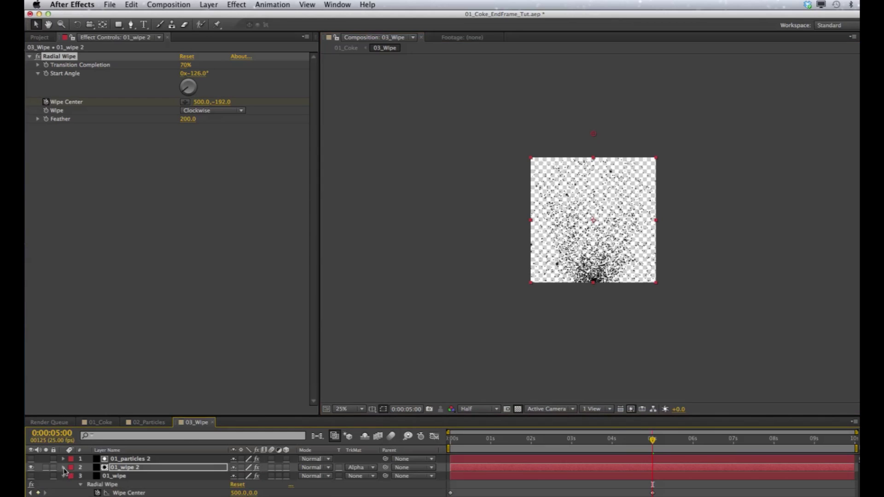
{"action": "left_click", "coordinate": [31, 476]}
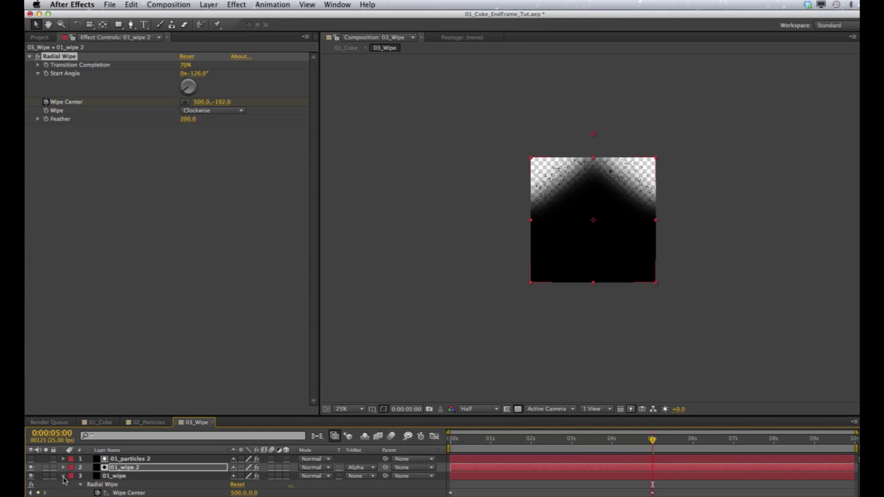
Step: Set the Radial Wipe feather on the 01_wipe layer to 300
{"action": "left_click", "coordinate": [63, 476]}
{"action": "key", "text": "super+shift+a"}
{"action": "left_click", "coordinate": [416, 352]}
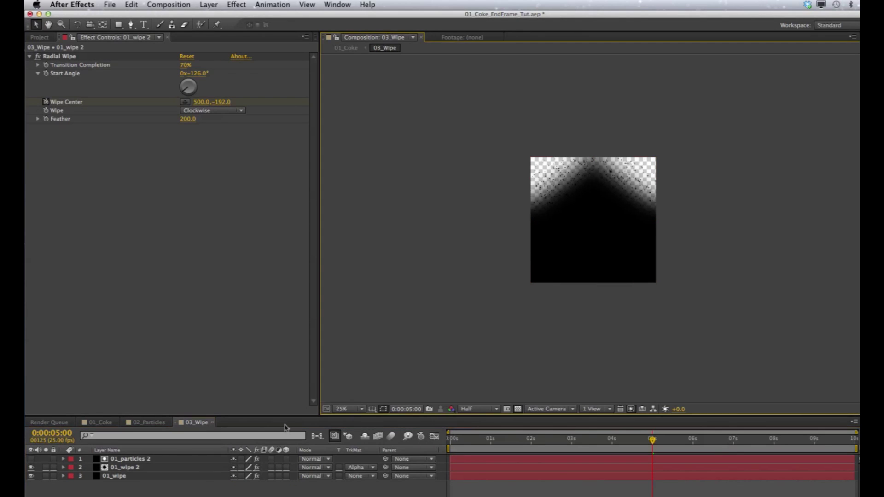
{"action": "left_click", "coordinate": [125, 478]}
{"action": "left_click", "coordinate": [187, 119]}
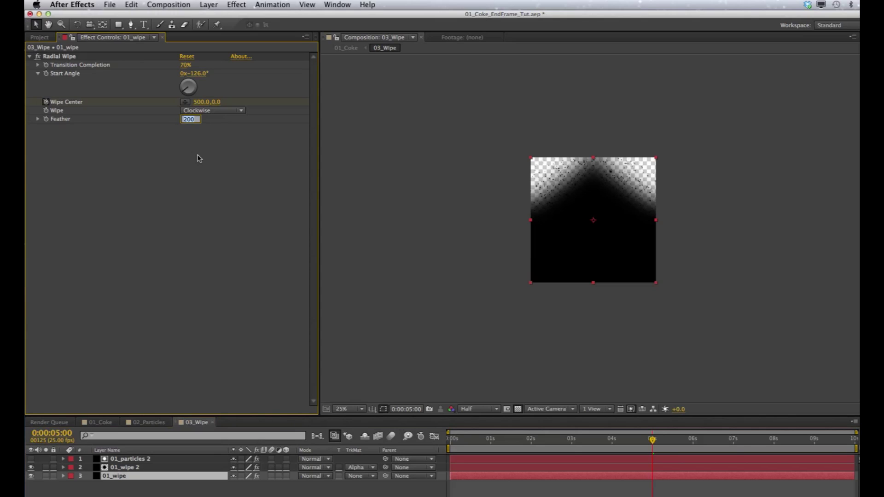
{"action": "type", "text": "300"}
{"action": "key", "text": "Return"}
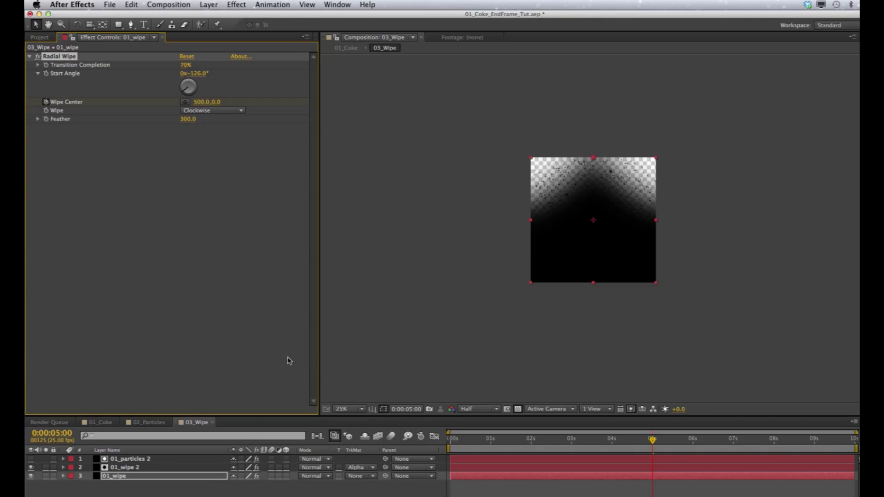
Step: Preview the wipe in the 03_Wipe and 01_Coke compositions and save the project
{"action": "left_click", "coordinate": [418, 311]}
{"action": "key", "text": "KP_0"}
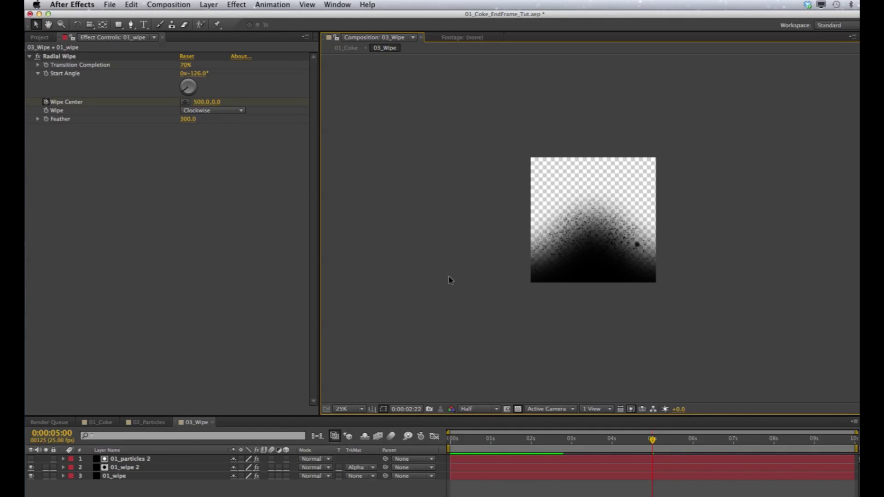
{"action": "left_click", "coordinate": [111, 423]}
{"action": "key", "text": "space"}
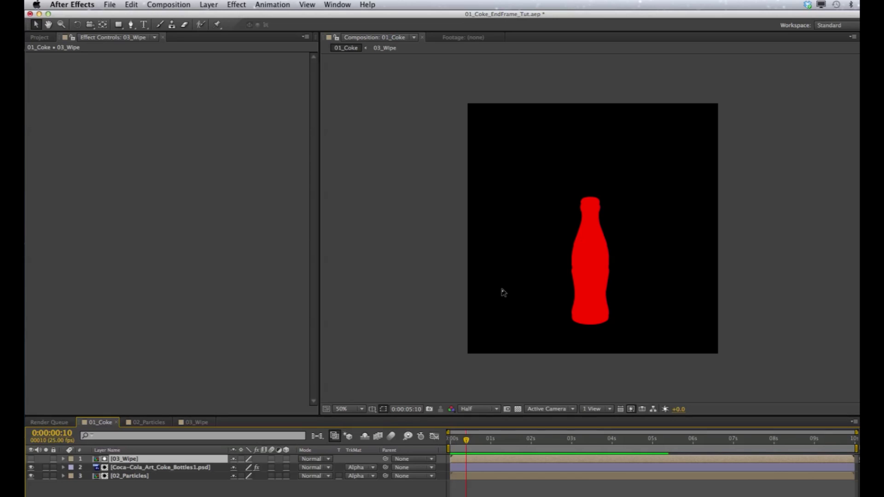
{"action": "left_click", "coordinate": [568, 293]}
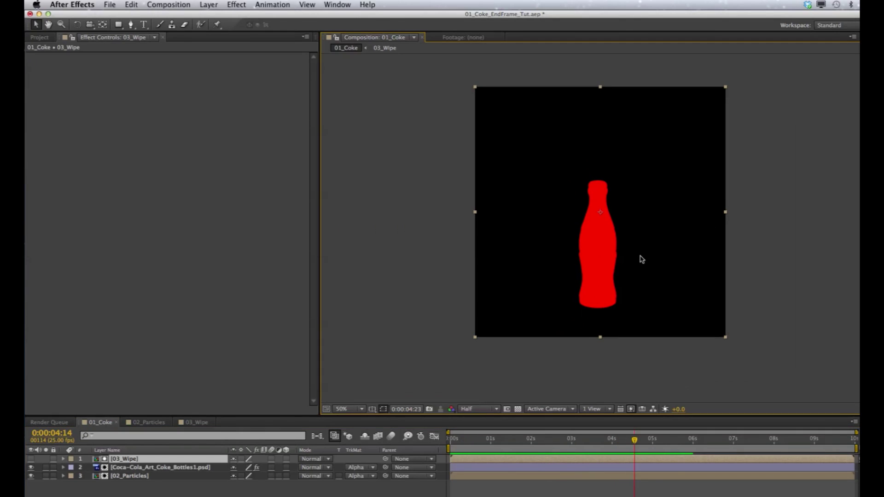
{"action": "key", "text": "super+s"}
{"action": "left_click", "coordinate": [786, 332]}
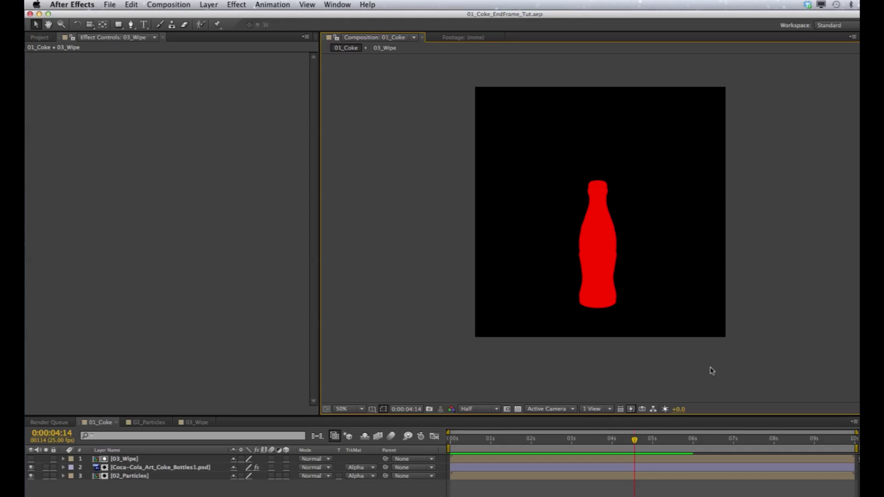
Step: Copy the 01_particles layer from 02_Particles and paste it above 03_Wipe in the 01_Coke composition
{"action": "left_click", "coordinate": [147, 422]}
{"action": "left_click", "coordinate": [131, 468]}
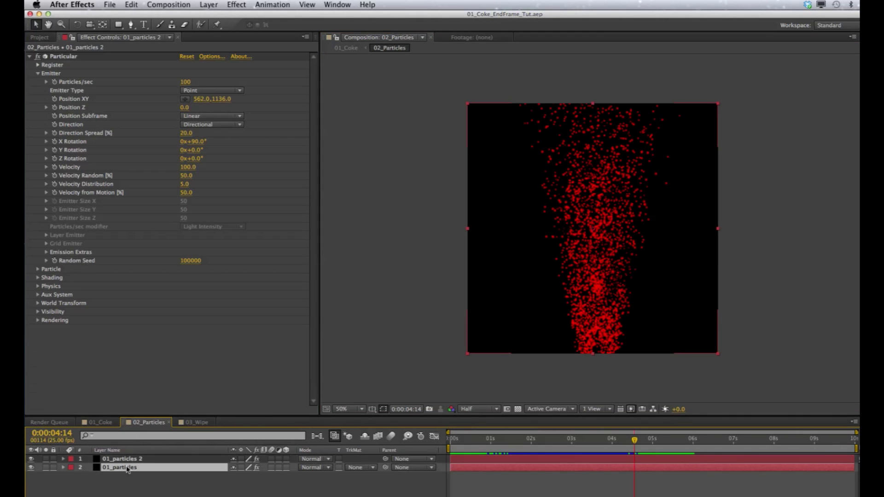
{"action": "left_click", "coordinate": [99, 422]}
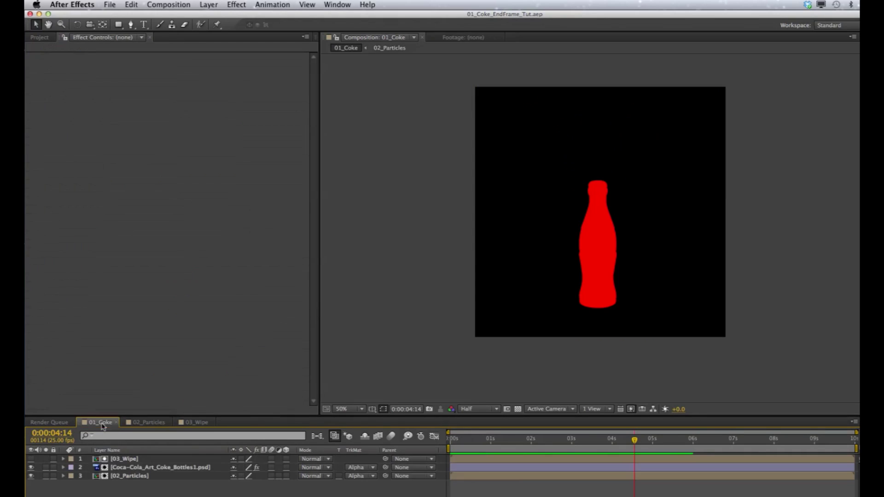
{"action": "left_click", "coordinate": [119, 459]}
{"action": "key", "text": "ctrl+v"}
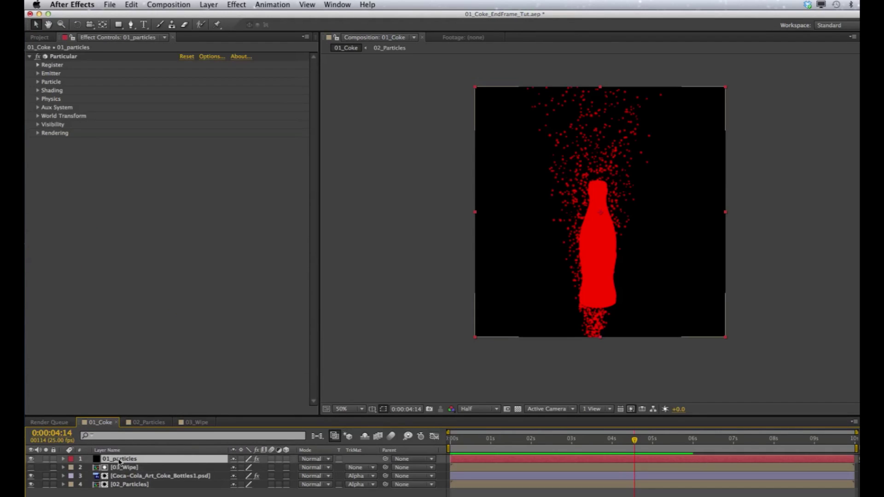
Step: Shift the 01_particles layer in time so it starts at about 0:00:02:14, with the current time there
{"action": "left_click_drag", "start_coordinate": [484, 461], "coordinate": [633, 460]}
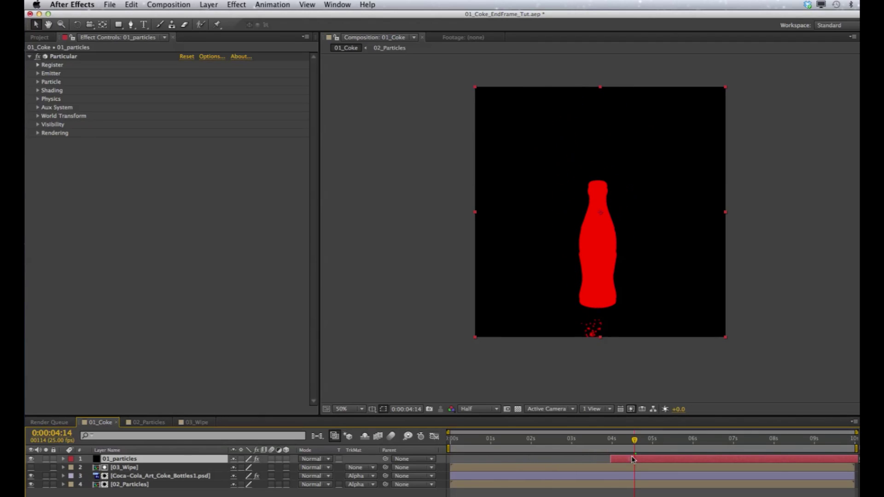
{"action": "left_click", "coordinate": [613, 440]}
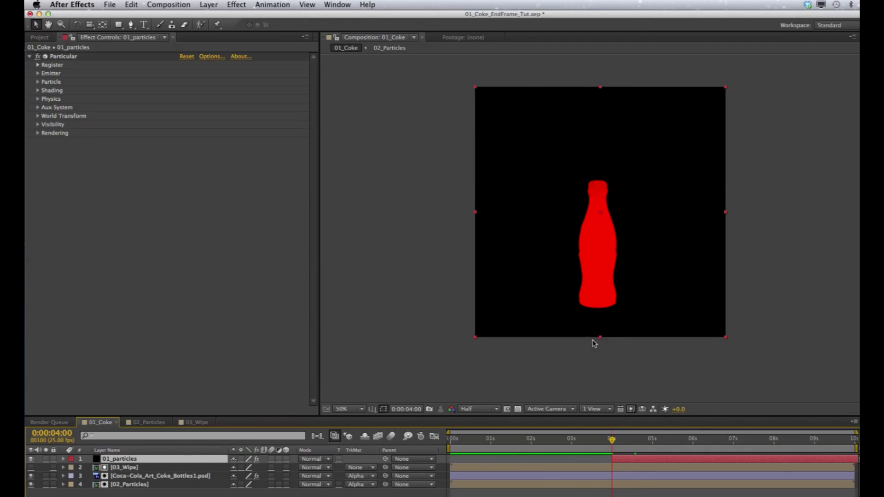
{"action": "left_click_drag", "start_coordinate": [621, 459], "coordinate": [565, 461]}
{"action": "left_click", "coordinate": [556, 440]}
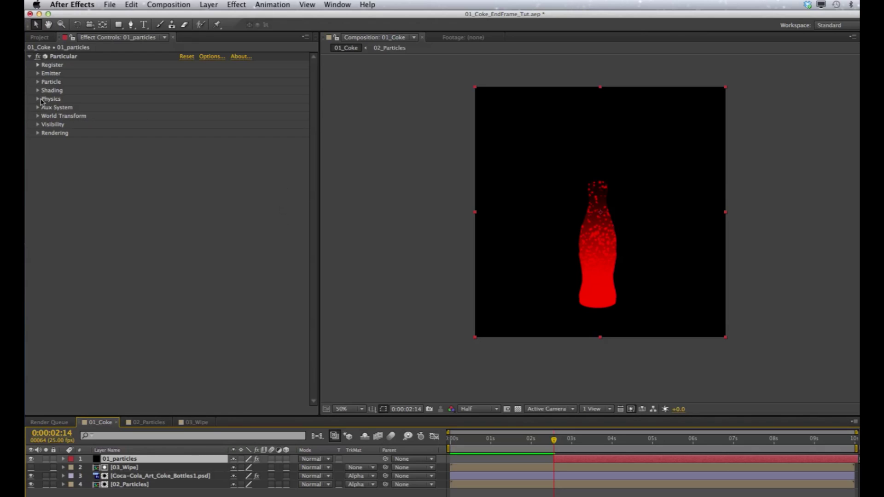
Step: Move the Particular emitter of 01_particles up to the bottle's mouth and check the spray at 0:00:03:11
{"action": "left_click", "coordinate": [39, 82]}
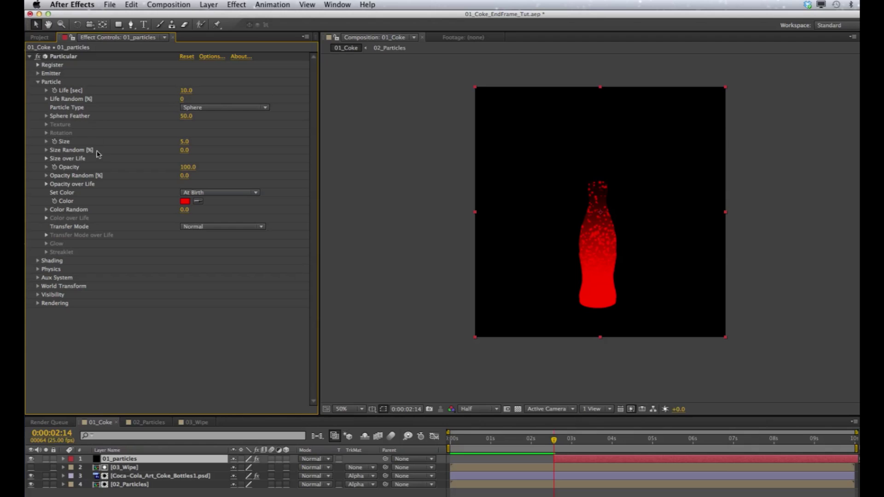
{"action": "left_click", "coordinate": [38, 82]}
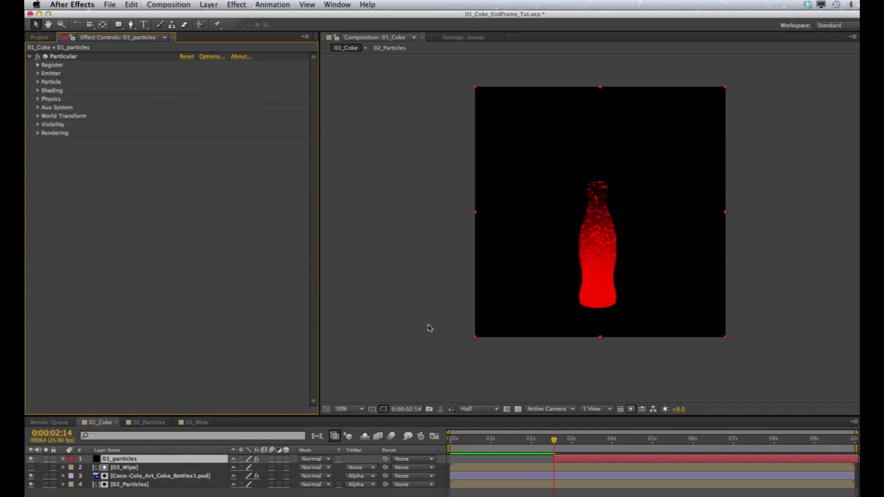
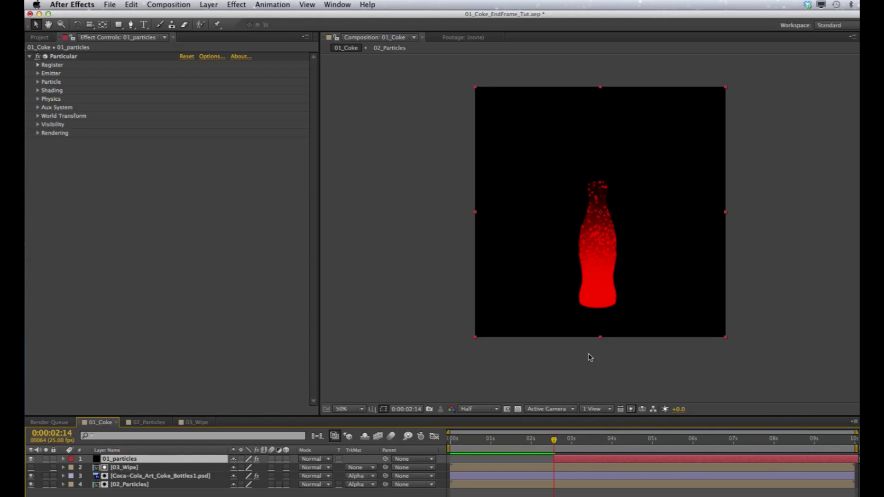
{"action": "left_click", "coordinate": [64, 57]}
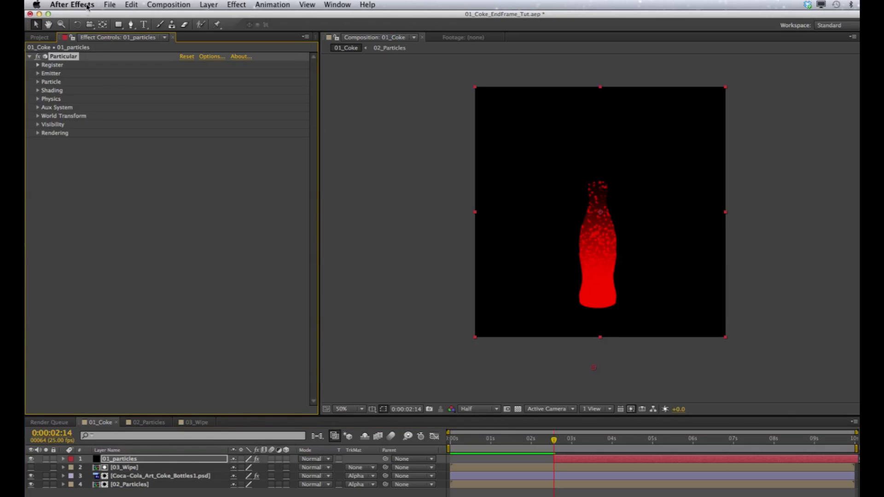
{"action": "left_click", "coordinate": [595, 368]}
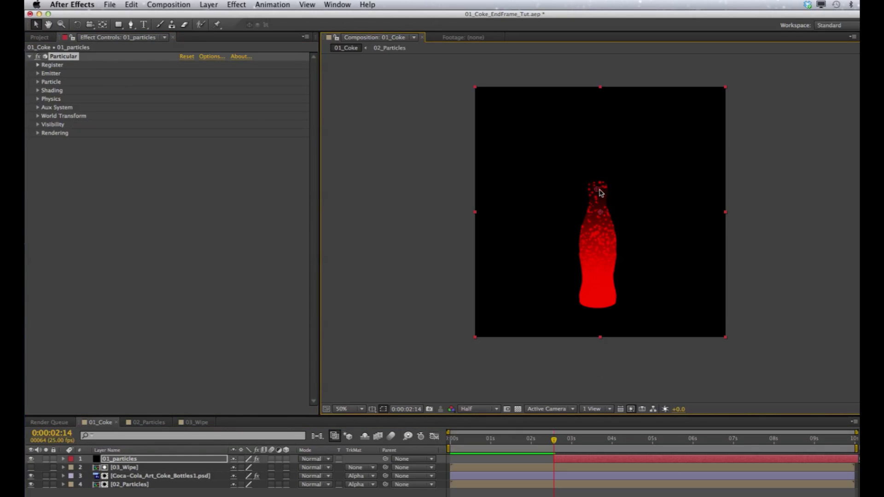
{"action": "left_click", "coordinate": [573, 441]}
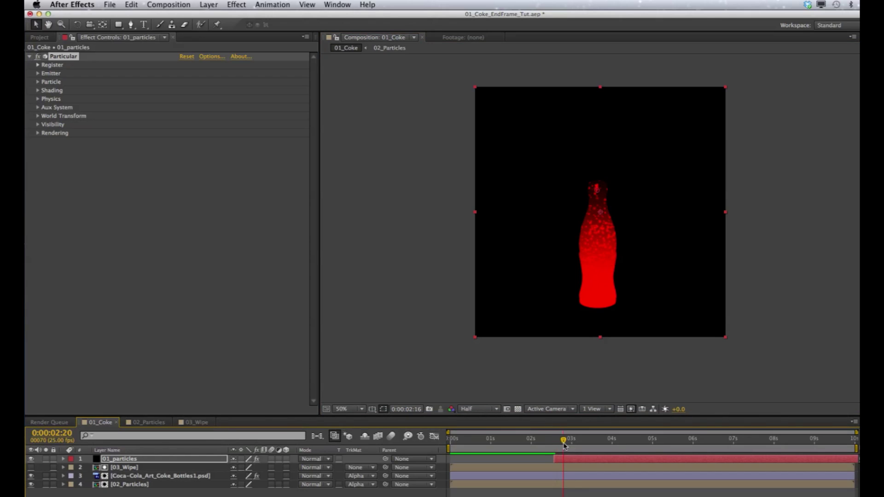
{"action": "left_click_drag", "start_coordinate": [573, 446], "coordinate": [592, 446]}
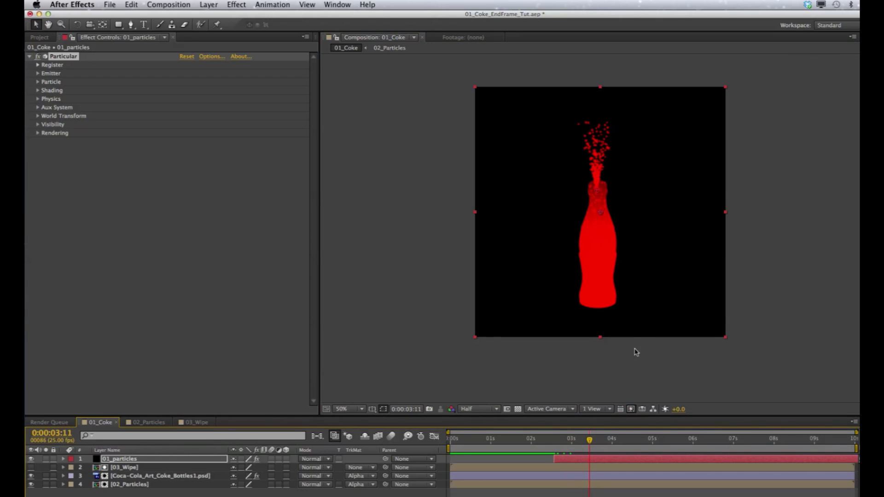
{"action": "scroll", "coordinate": [636, 336], "scroll_direction": "up", "scroll_amount": 2}
{"action": "scroll", "coordinate": [629, 294], "scroll_direction": "down", "scroll_amount": 2}
{"action": "left_click_drag", "start_coordinate": [629, 294], "coordinate": [611, 304]}
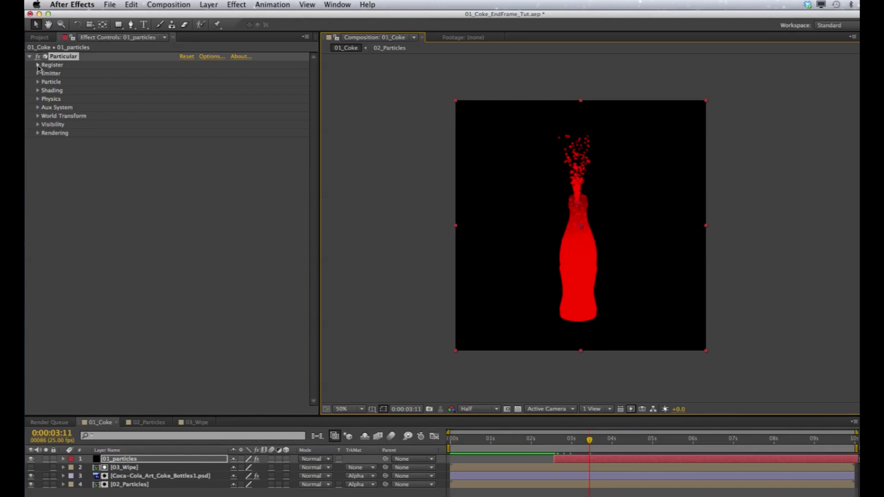
Step: In the Particular physics settings, set Gravity to 0 and Physics Time Factor to 1
{"action": "left_click", "coordinate": [37, 81]}
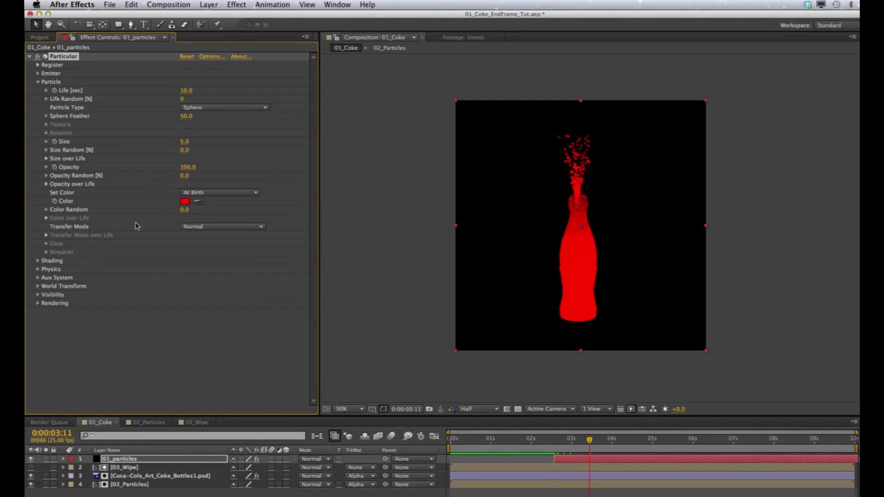
{"action": "left_click", "coordinate": [38, 269]}
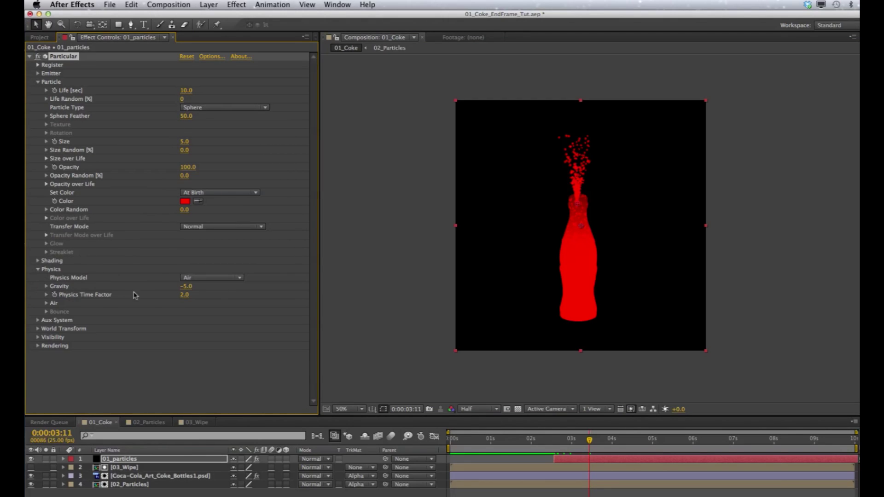
{"action": "left_click", "coordinate": [186, 286]}
{"action": "key", "text": "Return"}
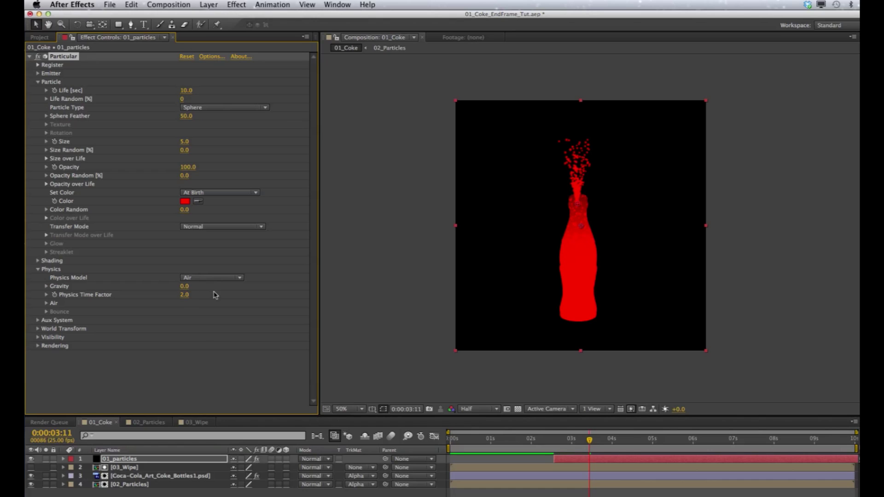
{"action": "left_click", "coordinate": [184, 295]}
{"action": "key", "text": "Return"}
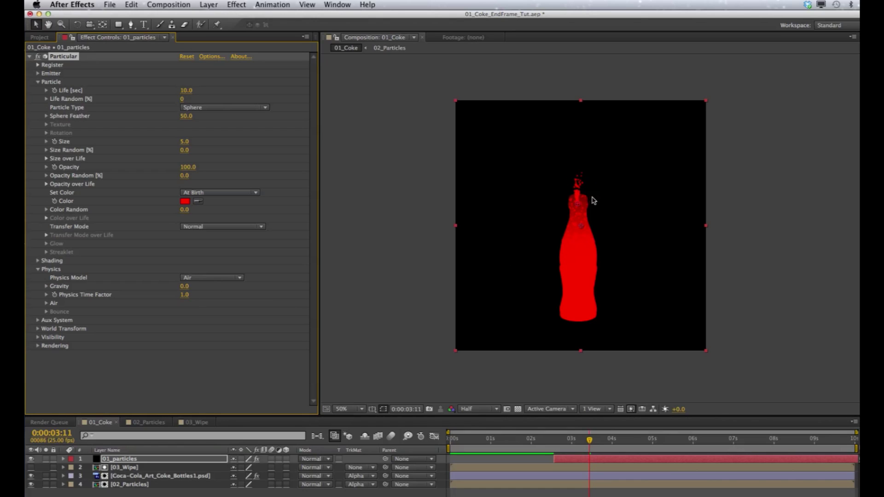
Step: Lower the particle emitter into the bottle neck at 488, 440 and reopen the effect settings of 01_particles
{"action": "left_click", "coordinate": [581, 210]}
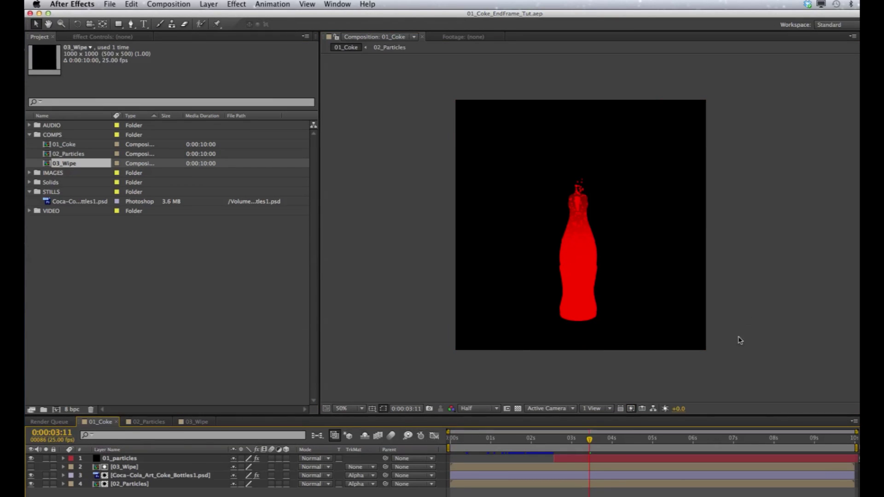
{"action": "left_click", "coordinate": [462, 344]}
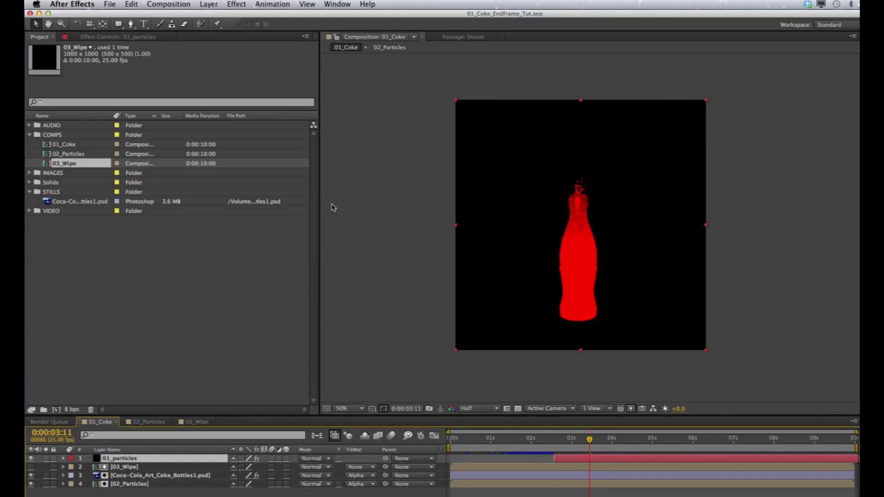
{"action": "left_click", "coordinate": [98, 38]}
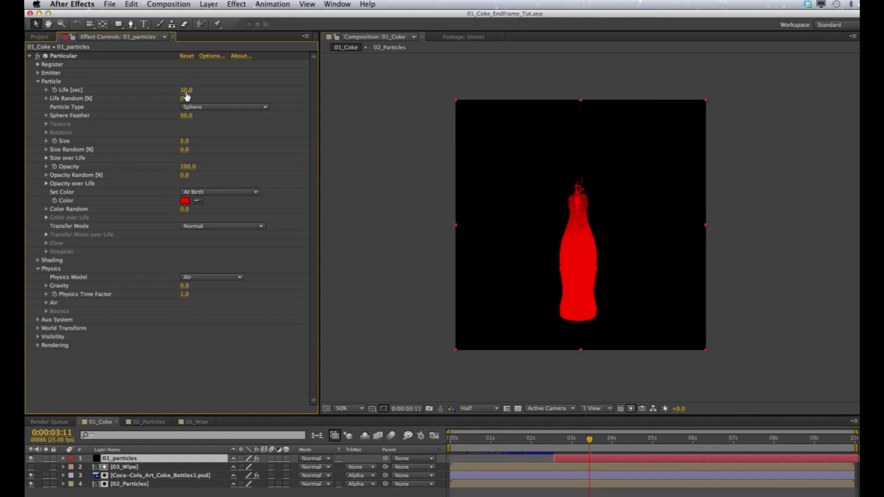
Step: Solo the 01_particles layer and change its emitter type to Box
{"action": "left_click", "coordinate": [39, 73]}
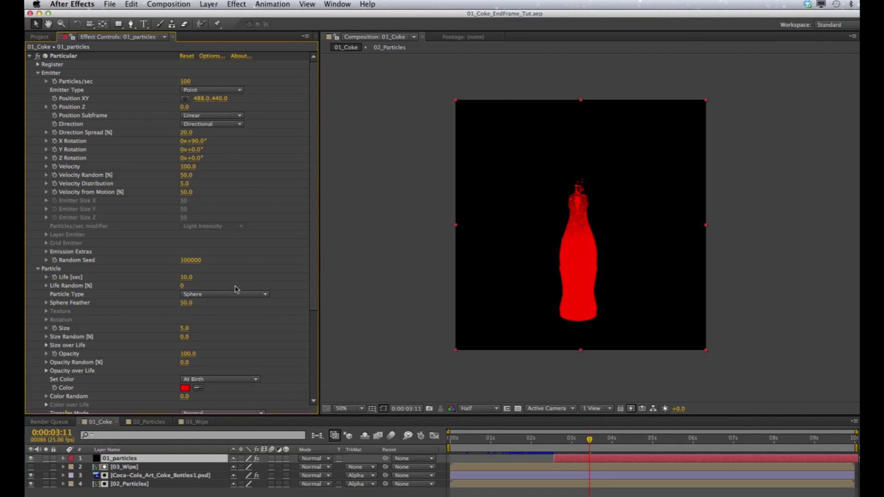
{"action": "left_click", "coordinate": [46, 458]}
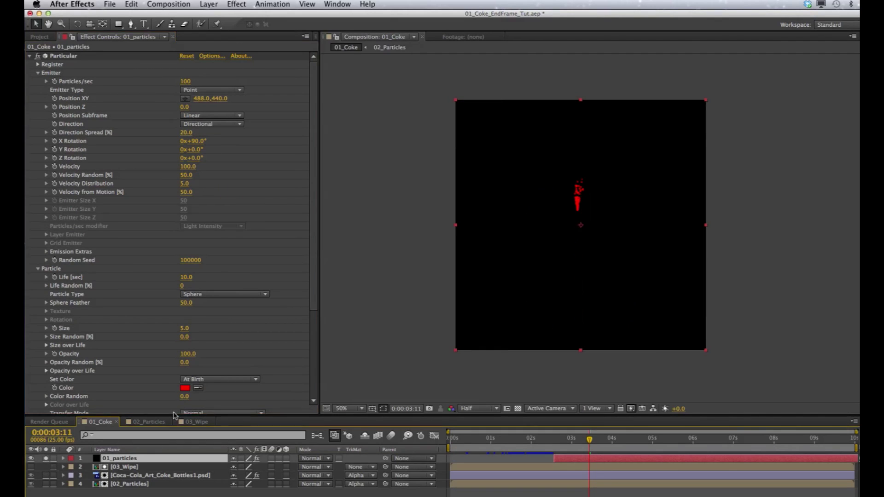
{"action": "key", "text": "slash"}
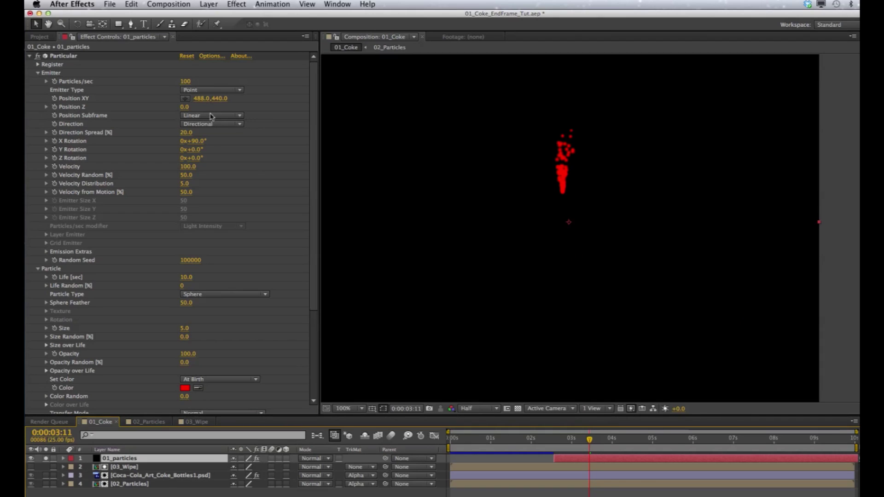
{"action": "left_click", "coordinate": [209, 90]}
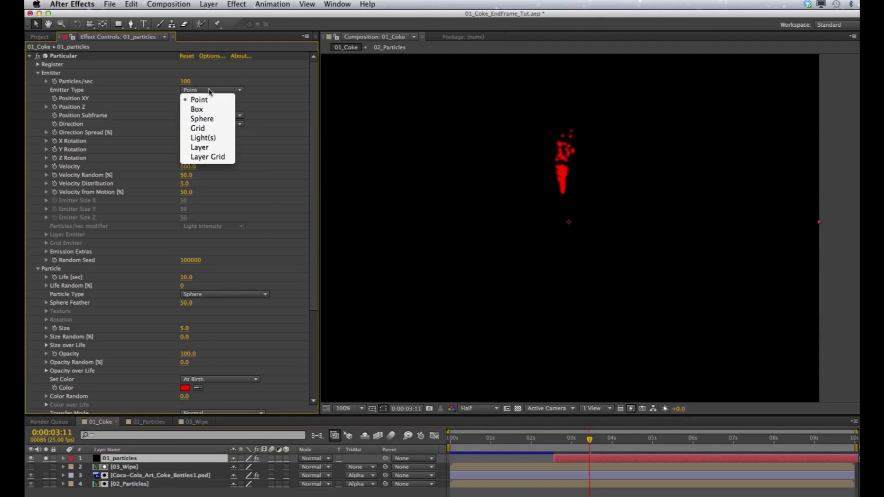
{"action": "left_click", "coordinate": [205, 110]}
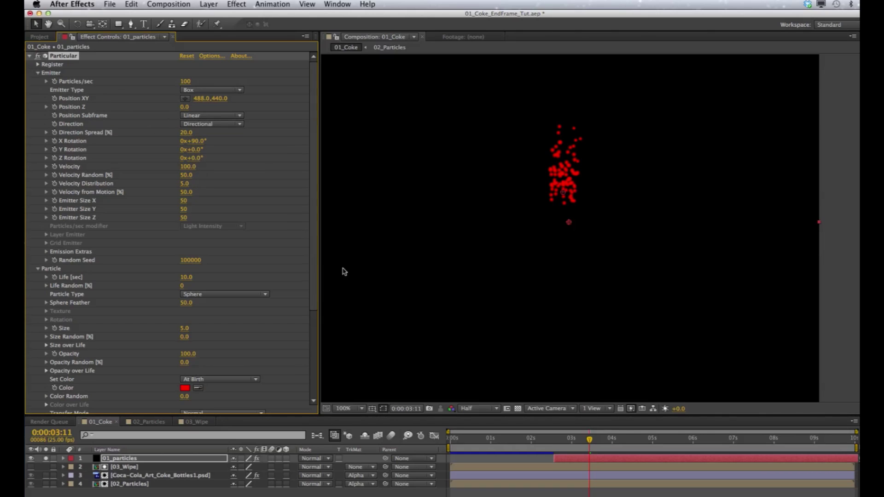
Step: Set the emitter's Random Seed to 0
{"action": "scroll", "coordinate": [209, 219], "scroll_direction": "down", "scroll_amount": 1}
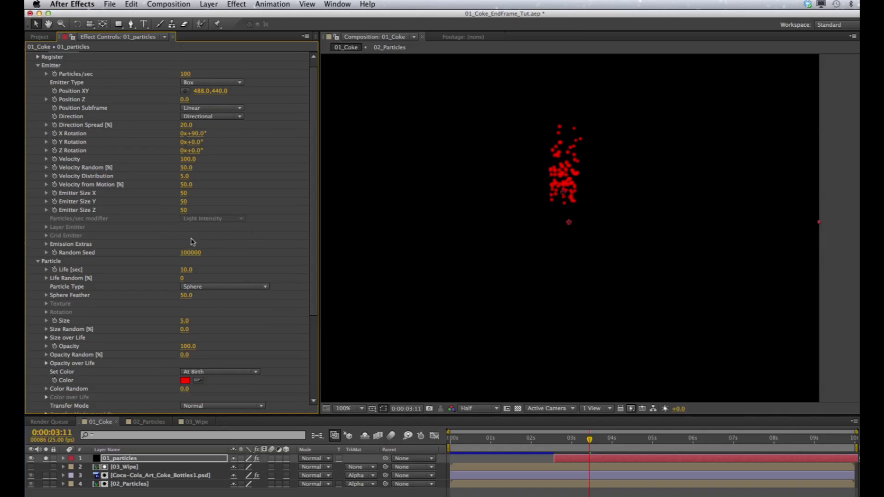
{"action": "left_click", "coordinate": [190, 252]}
{"action": "type", "text": "0"}
{"action": "key", "text": "Return"}
Step: Set the particle Life to 5 seconds for 01_particles
{"action": "scroll", "coordinate": [194, 266], "scroll_direction": "down", "scroll_amount": 2}
{"action": "left_click", "coordinate": [186, 247]}
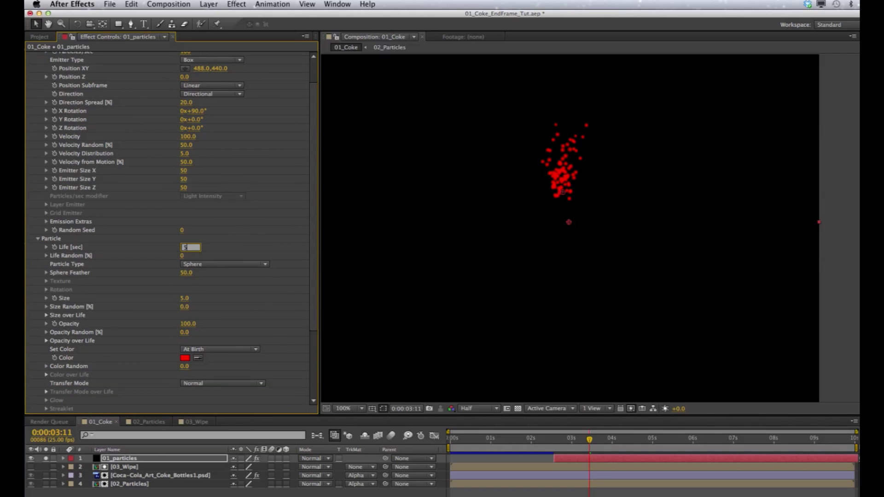
{"action": "key", "text": "Return"}
Step: In the Air physics' Turbulence Field, set Affect Size and Affect Position to 0
{"action": "scroll", "coordinate": [186, 318], "scroll_direction": "down", "scroll_amount": 5}
{"action": "scroll", "coordinate": [187, 320], "scroll_direction": "down", "scroll_amount": 1}
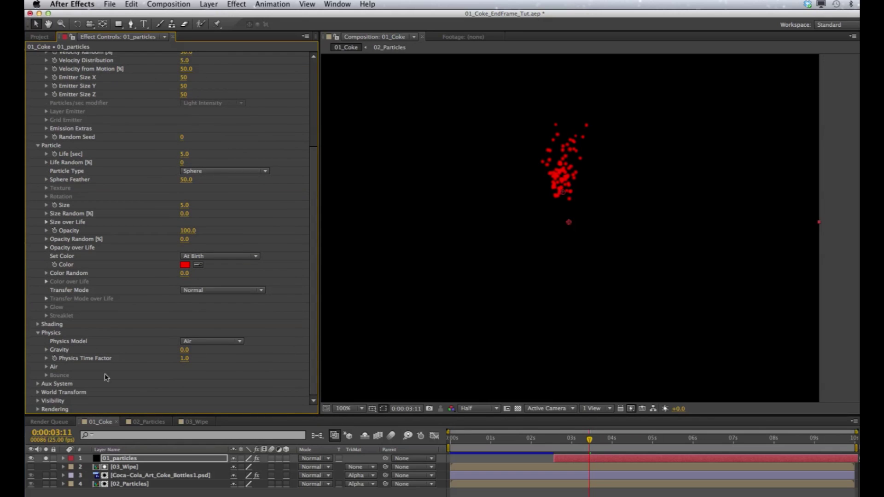
{"action": "left_click", "coordinate": [46, 367]}
{"action": "scroll", "coordinate": [179, 329], "scroll_direction": "down", "scroll_amount": 6}
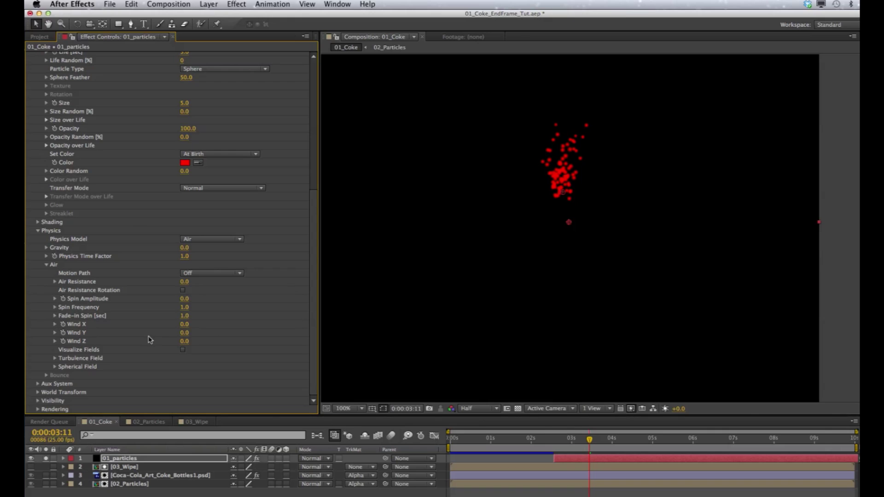
{"action": "left_click", "coordinate": [55, 358]}
{"action": "scroll", "coordinate": [150, 357], "scroll_direction": "down", "scroll_amount": 4}
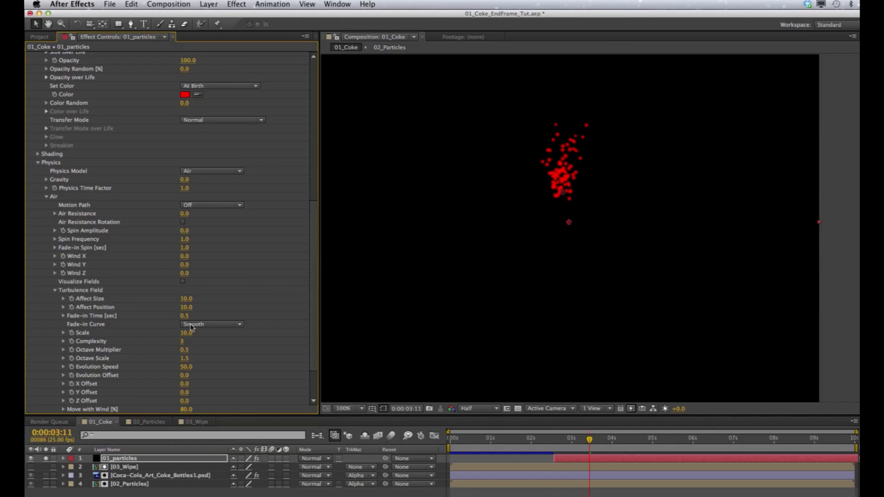
{"action": "left_click", "coordinate": [186, 299]}
{"action": "type", "text": "0"}
{"action": "key", "text": "Return"}
{"action": "left_click", "coordinate": [187, 307]}
{"action": "key", "text": "Return"}
Step: Unsolo the 01_particles layer and set the start of the work area to 0:00:02:00
{"action": "scroll", "coordinate": [195, 308], "scroll_direction": "up", "scroll_amount": 10}
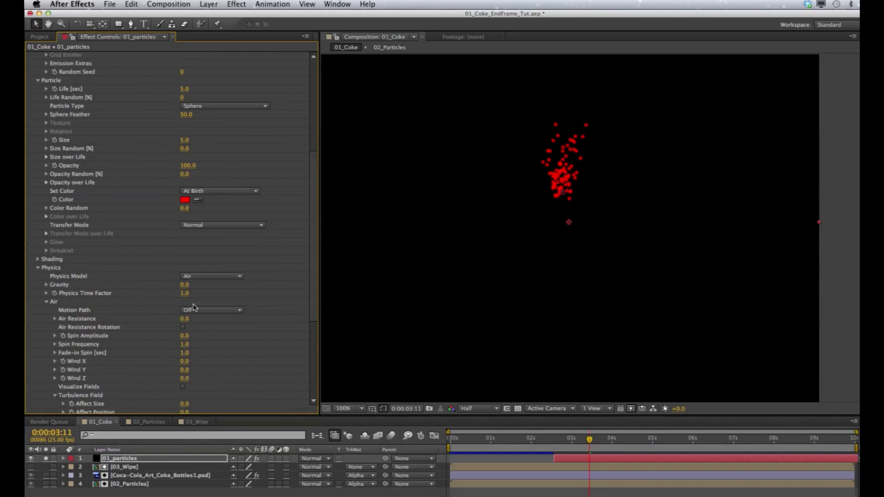
{"action": "scroll", "coordinate": [194, 307], "scroll_direction": "up", "scroll_amount": 5}
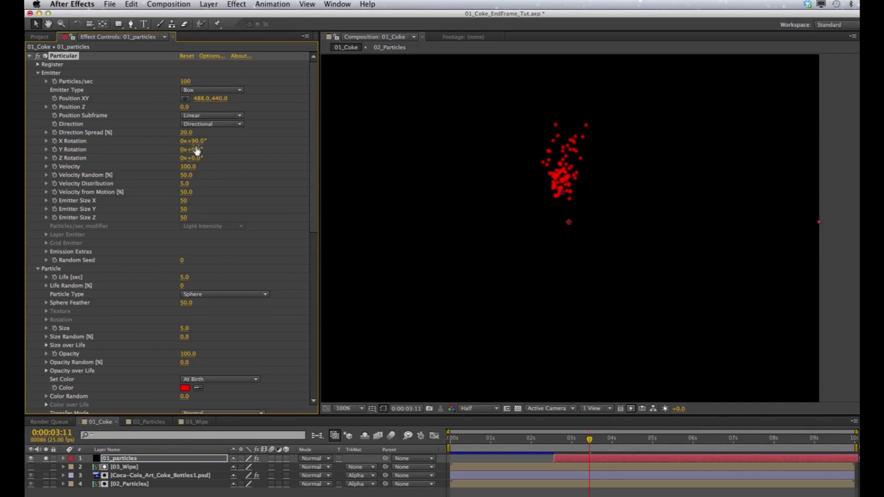
{"action": "left_click", "coordinate": [565, 442]}
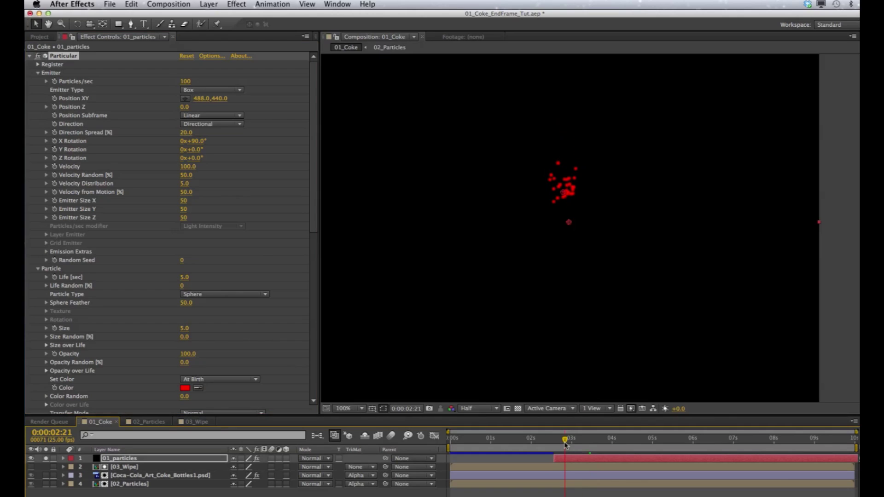
{"action": "left_click", "coordinate": [45, 458]}
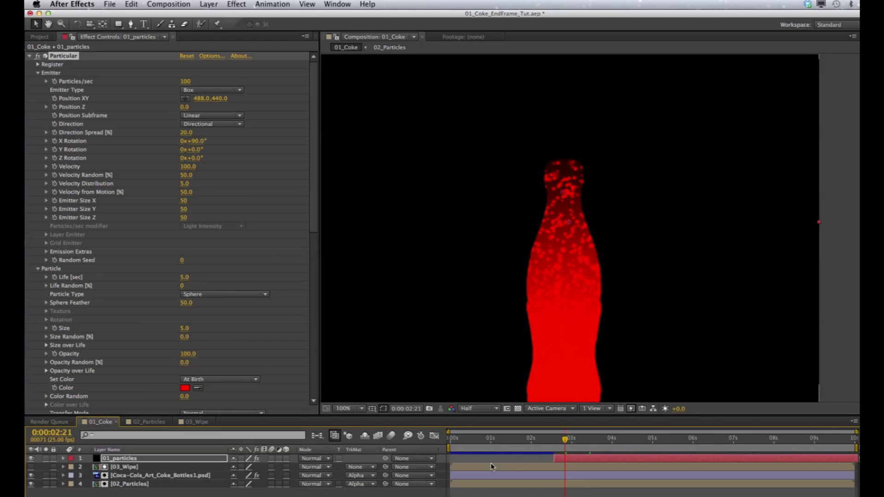
{"action": "left_click", "coordinate": [531, 442]}
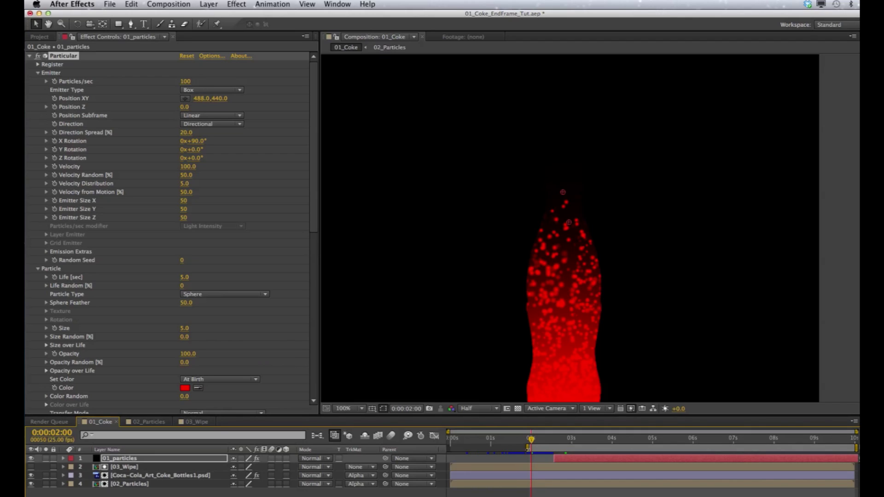
{"action": "mouse_move", "coordinate": [531, 441]}
{"action": "left_mouse_down"}
{"action": "mouse_move", "coordinate": [542, 444]}
{"action": "mouse_move", "coordinate": [533, 446]}
{"action": "left_mouse_up"}
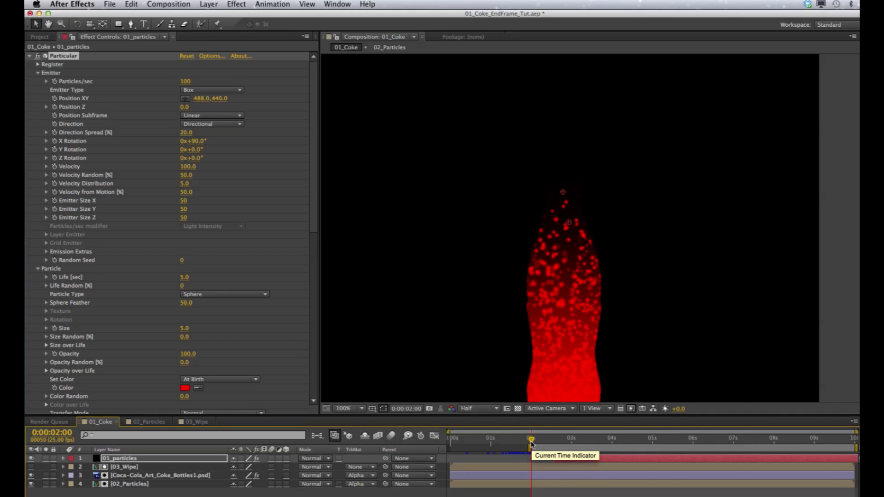
Step: Scrub the bottle fill and preview the animation from 0:00:02:00
{"action": "left_click_drag", "start_coordinate": [531, 443], "coordinate": [569, 443]}
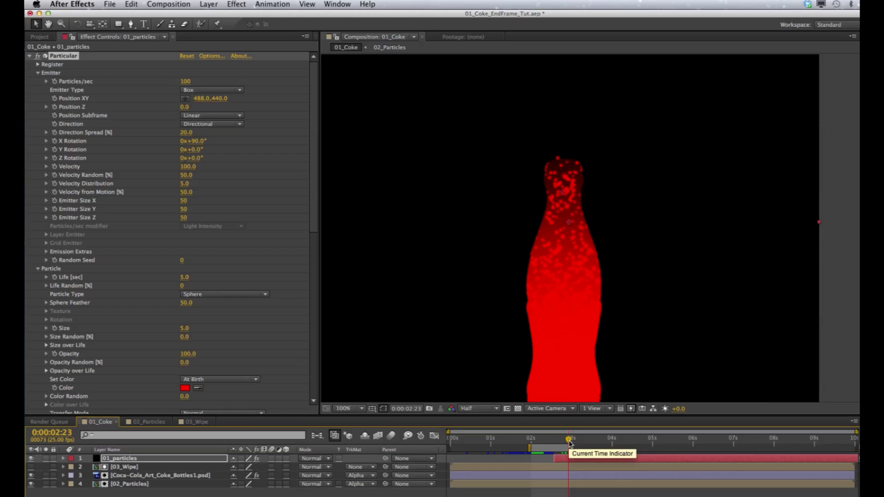
{"action": "left_click", "coordinate": [530, 441]}
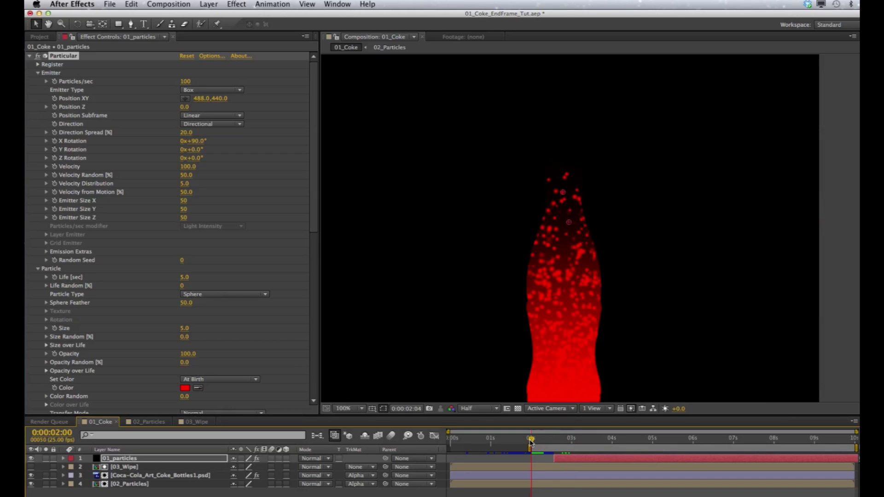
{"action": "key", "text": "KP_0"}
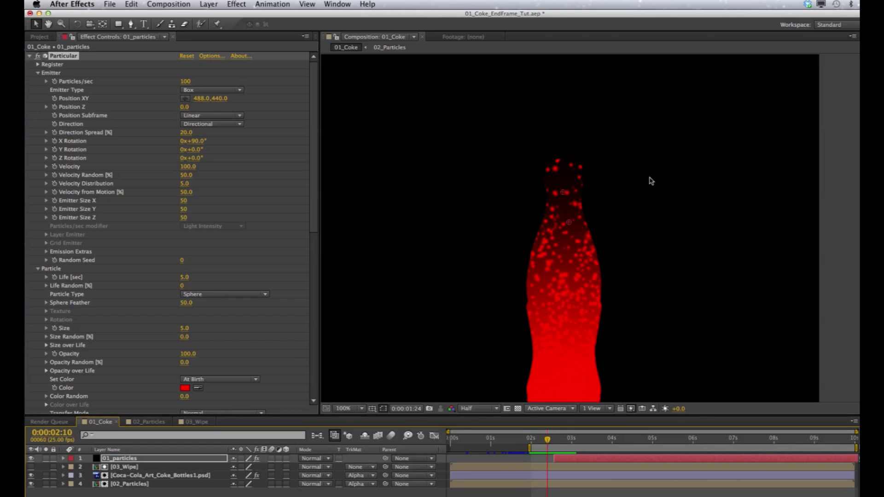
Step: Stop the preview and raise the particle emitter to 488, 392 near the bottle's mouth
{"action": "key", "text": "space"}
{"action": "scroll", "coordinate": [651, 166], "scroll_direction": "down", "scroll_amount": 1}
{"action": "key", "text": "space"}
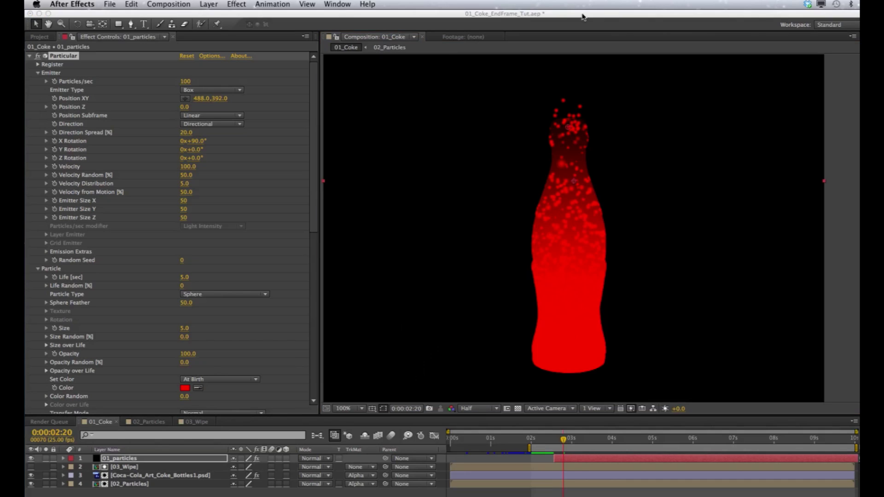
{"action": "left_click", "coordinate": [582, 17]}
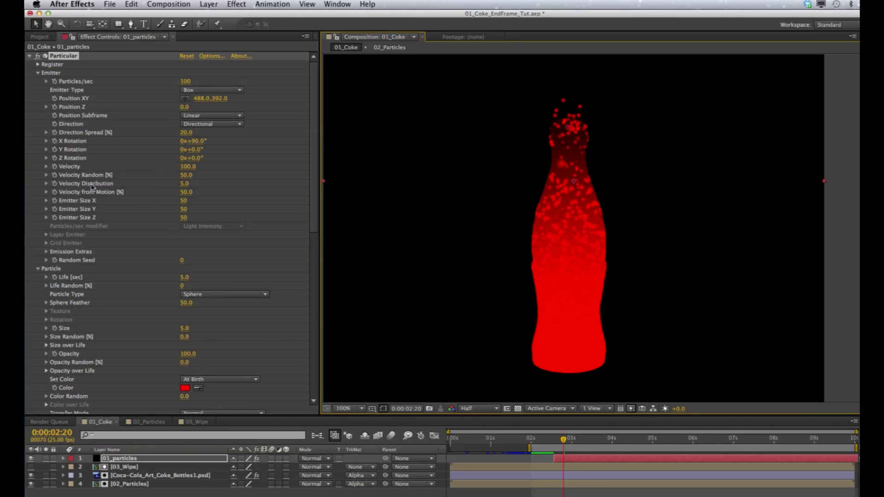
Step: Set the emitter's Velocity Distribution to 1 and the particle Life to 3 seconds
{"action": "left_click", "coordinate": [184, 184]}
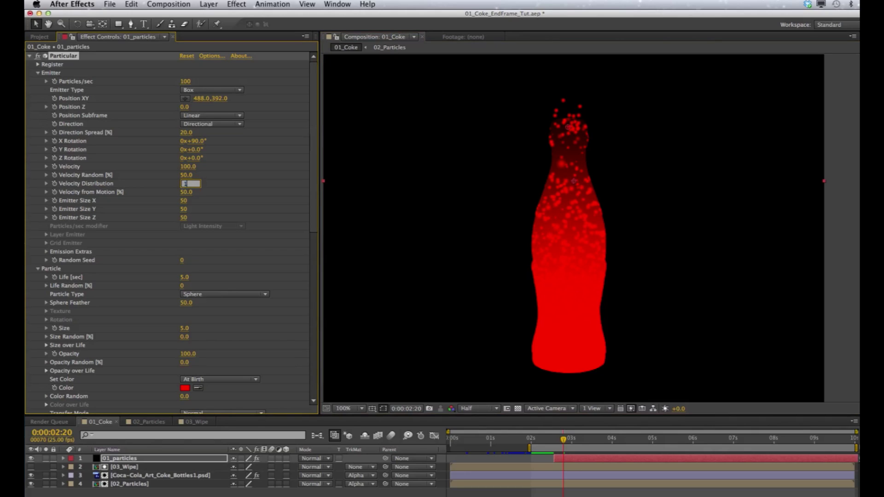
{"action": "key", "text": "Return"}
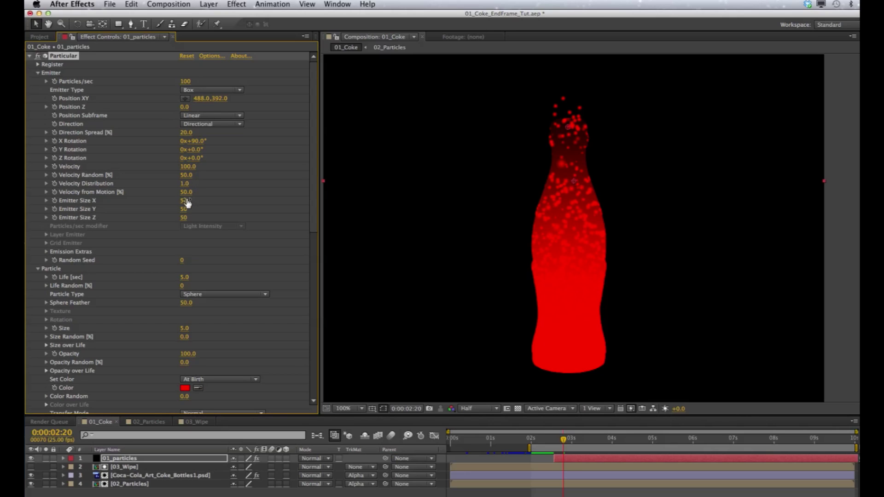
{"action": "scroll", "coordinate": [190, 212], "scroll_direction": "down", "scroll_amount": 1}
{"action": "scroll", "coordinate": [189, 213], "scroll_direction": "down", "scroll_amount": 1}
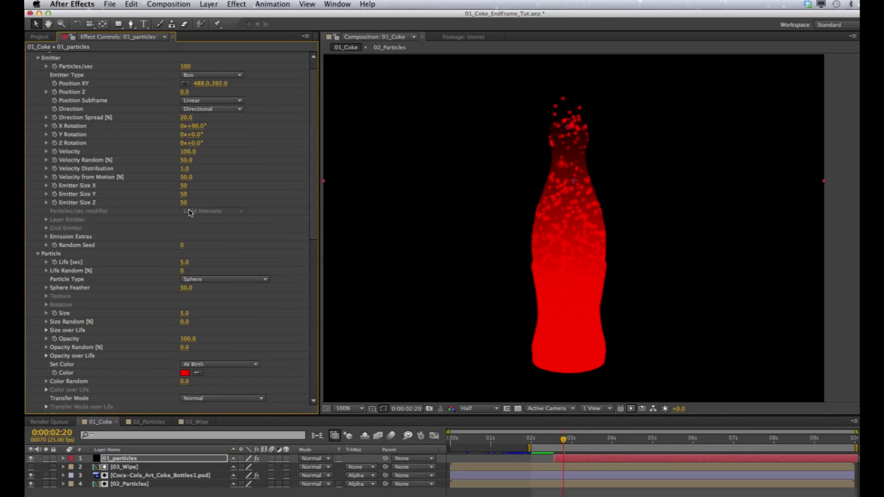
{"action": "scroll", "coordinate": [189, 212], "scroll_direction": "down", "scroll_amount": 4}
{"action": "scroll", "coordinate": [190, 212], "scroll_direction": "down", "scroll_amount": 1}
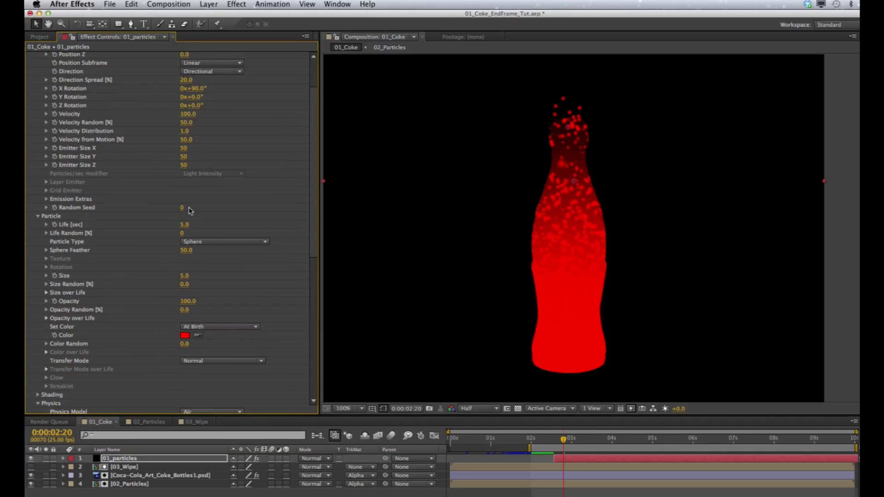
{"action": "scroll", "coordinate": [189, 212], "scroll_direction": "down", "scroll_amount": 3}
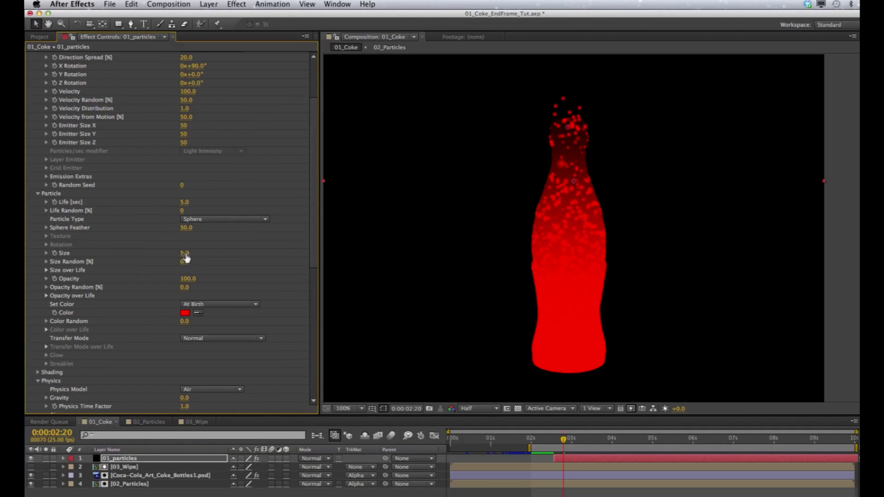
{"action": "left_click", "coordinate": [185, 203]}
{"action": "key", "text": "Return"}
Step: Set the physics Gravity to -5 and preview the rising particles
{"action": "scroll", "coordinate": [194, 219], "scroll_direction": "down", "scroll_amount": 2}
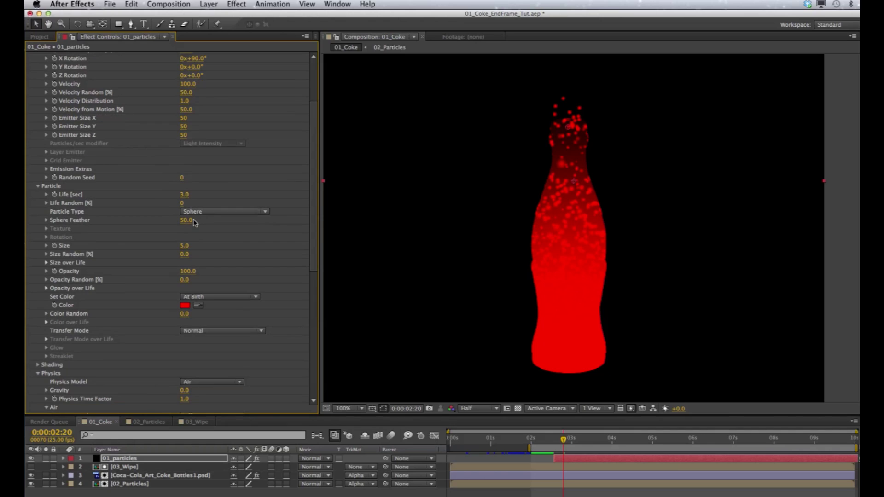
{"action": "scroll", "coordinate": [193, 223], "scroll_direction": "down", "scroll_amount": 6}
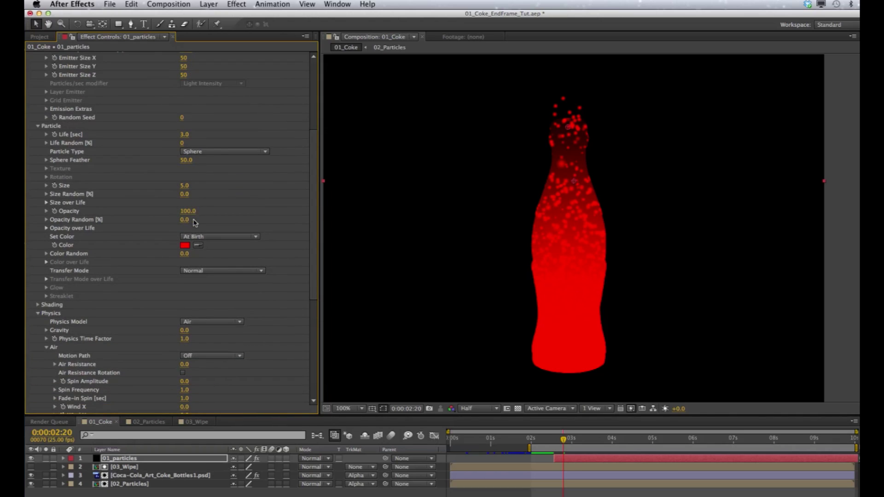
{"action": "left_click", "coordinate": [186, 308]}
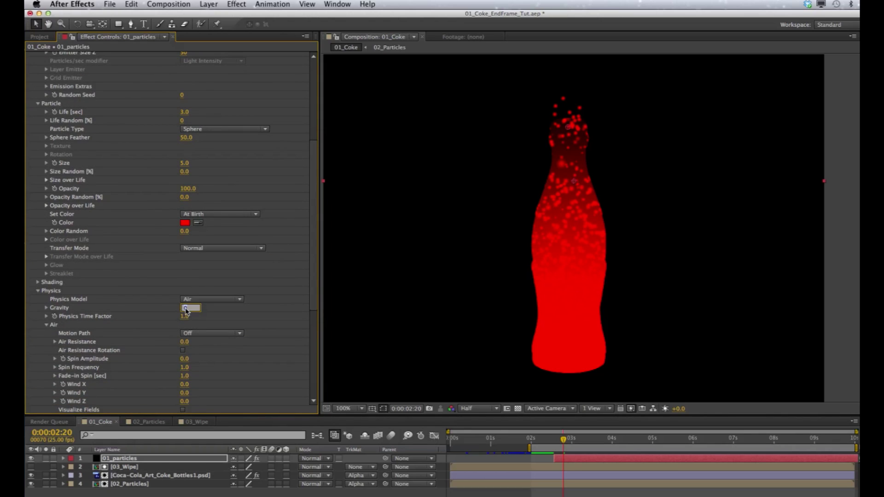
{"action": "type", "text": "-5"}
{"action": "key", "text": "Return"}
{"action": "scroll", "coordinate": [673, 273], "scroll_direction": "down", "scroll_amount": 2}
{"action": "key", "text": "KP_0"}
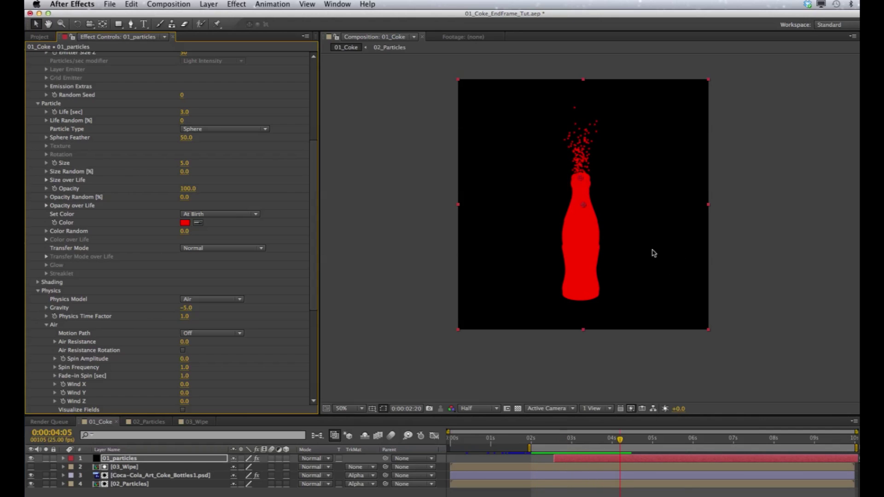
Step: Reduce the emitter's Particles/sec to 50
{"action": "left_click_drag", "start_coordinate": [316, 192], "coordinate": [314, 86]}
{"action": "left_click", "coordinate": [188, 81]}
{"action": "type", "text": "50"}
{"action": "key", "text": "Return"}
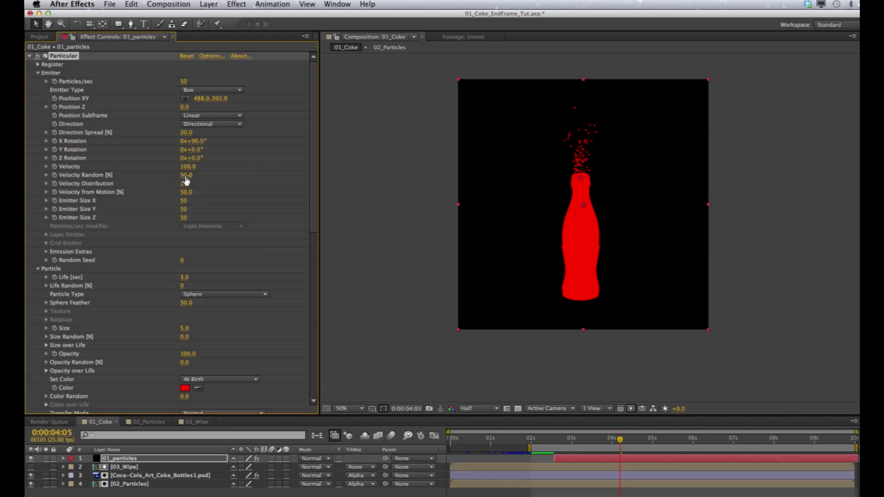
Step: Set Velocity Random to 100 and Velocity from Motion to 20, and preview the spray
{"action": "left_click_drag", "start_coordinate": [186, 177], "coordinate": [293, 177]}
{"action": "key", "text": "super+z"}
{"action": "key", "text": "super+shift+z"}
{"action": "type", "text": "2"}
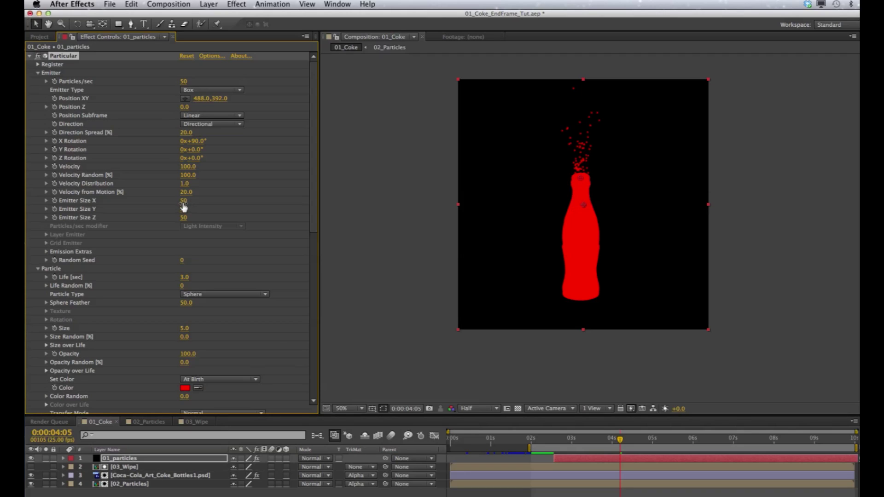
{"action": "left_click", "coordinate": [413, 201]}
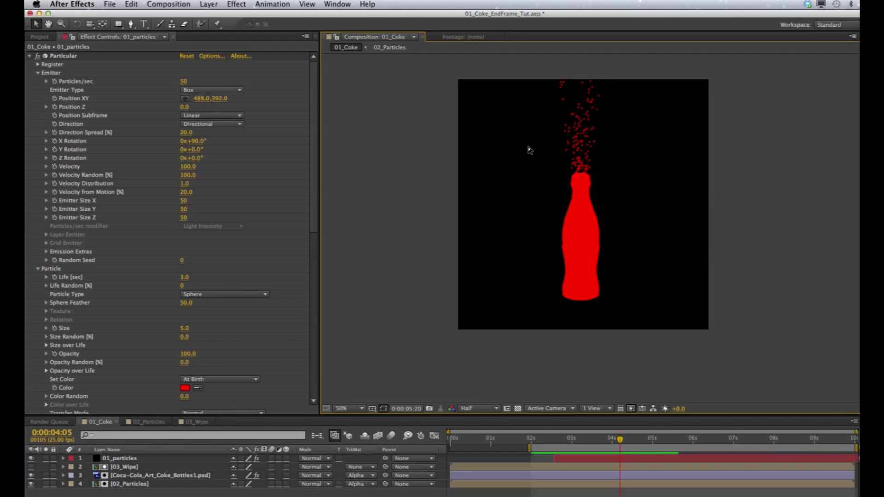
{"action": "left_click", "coordinate": [466, 149]}
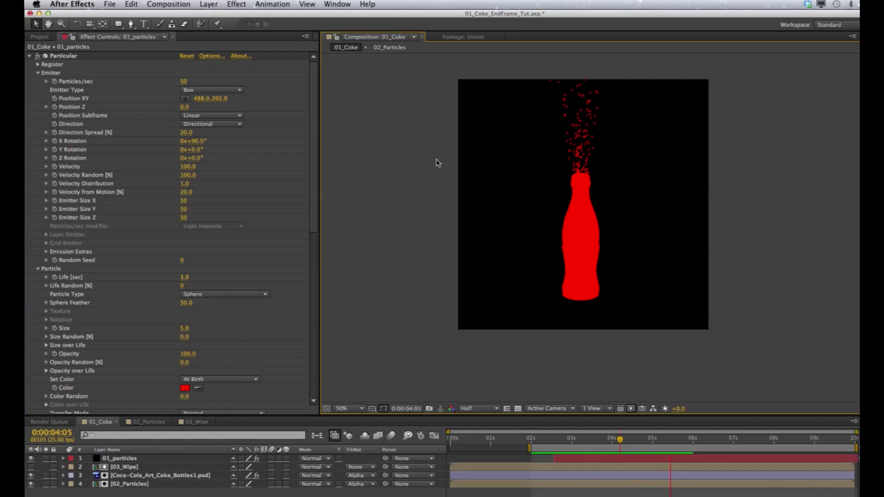
Step: Set the Turbulence Field's Affect Size and Affect Position to 10
{"action": "left_click_drag", "start_coordinate": [317, 174], "coordinate": [307, 299]}
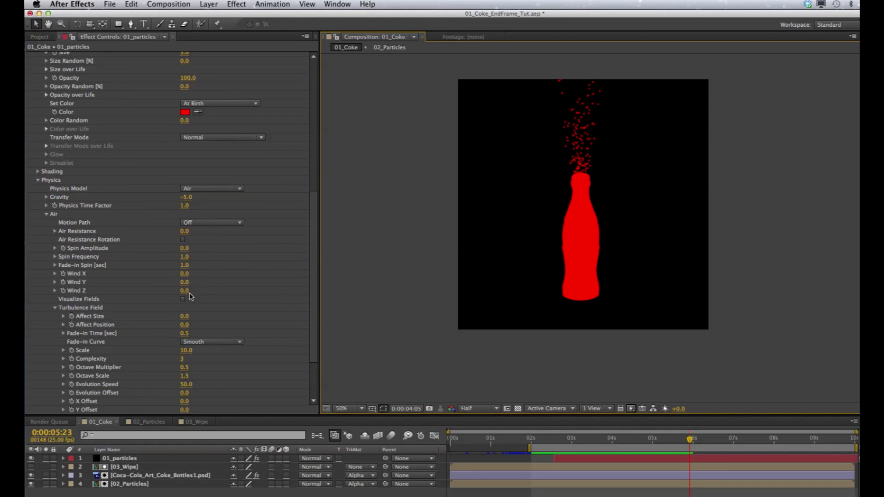
{"action": "left_click", "coordinate": [184, 316]}
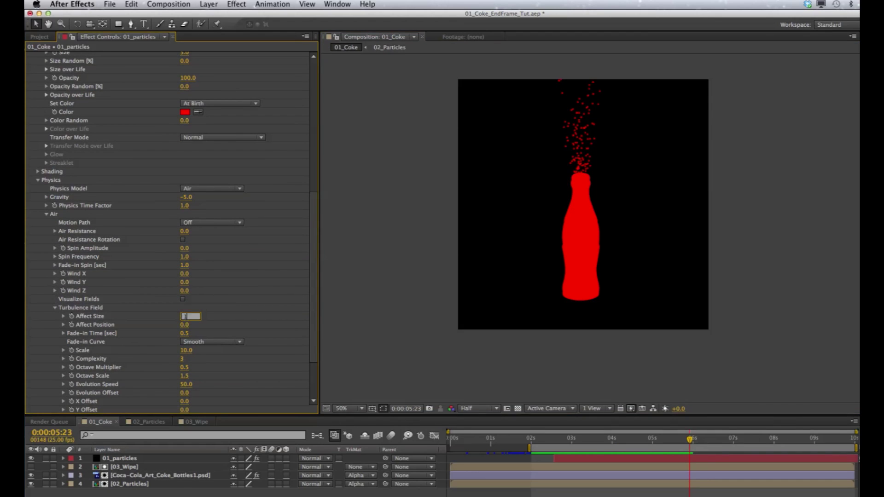
{"action": "type", "text": "10"}
{"action": "key", "text": "Return"}
{"action": "left_click", "coordinate": [185, 324]}
{"action": "type", "text": "10"}
{"action": "key", "text": "Return"}
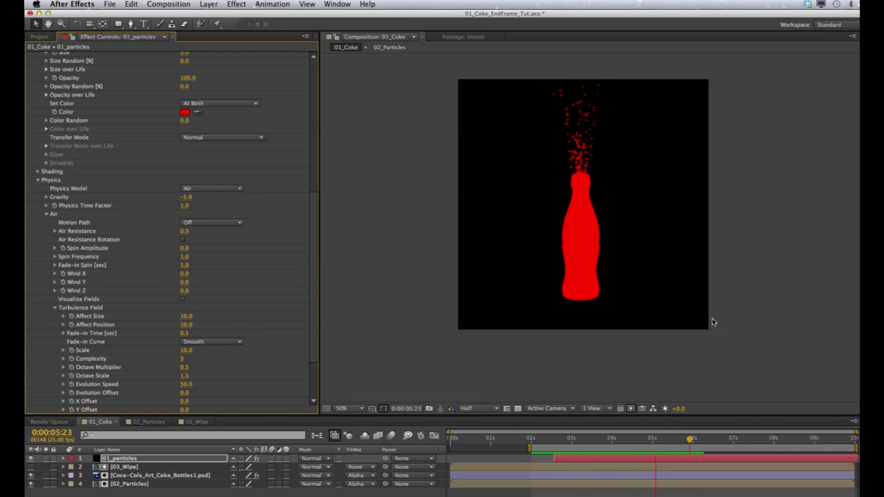
Step: Stop the preview, deselect the particle layer and inspect the spray up close at 0:00:03:17
{"action": "key", "text": "space"}
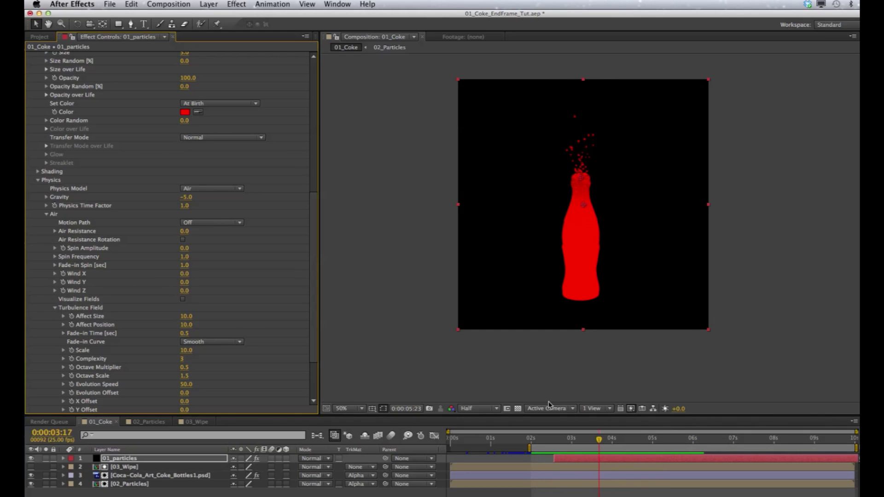
{"action": "left_click", "coordinate": [640, 373]}
{"action": "key", "text": "period"}
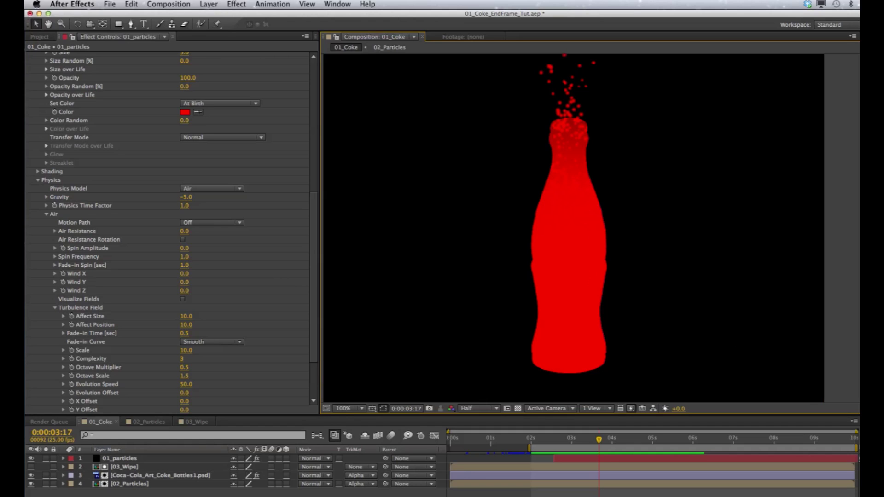
Step: Switch to Firefox and examine the Coca Cola ii font page on Fonts2u
{"action": "key", "text": "super+Tab"}
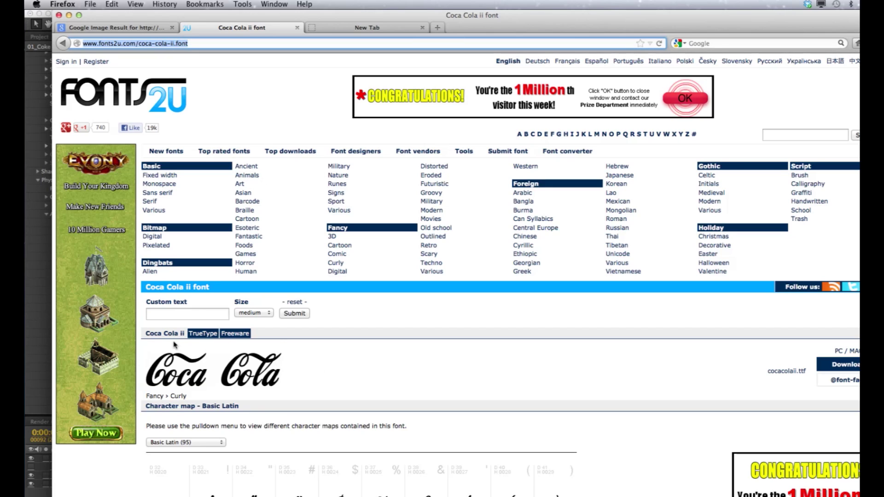
{"action": "left_click", "coordinate": [293, 374]}
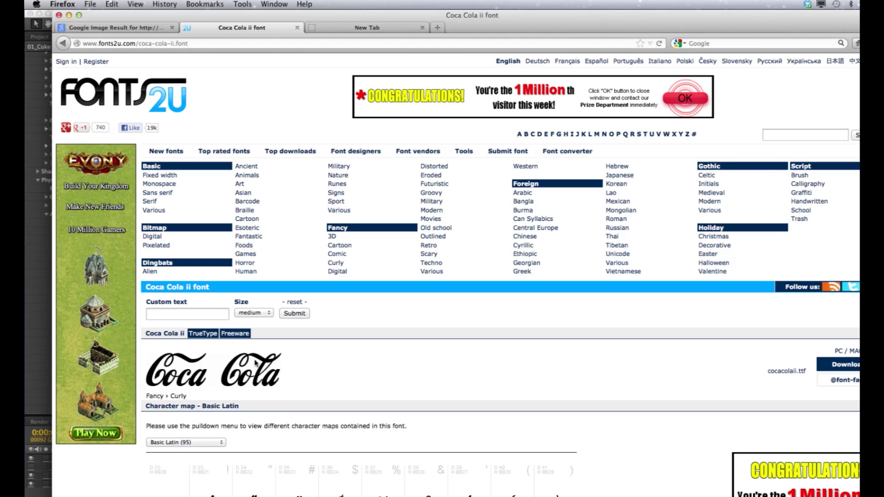
Step: Return to After Effects from the font page and add the text "Coke" on the bottle
{"action": "scroll", "coordinate": [307, 359], "scroll_direction": "down", "scroll_amount": 1}
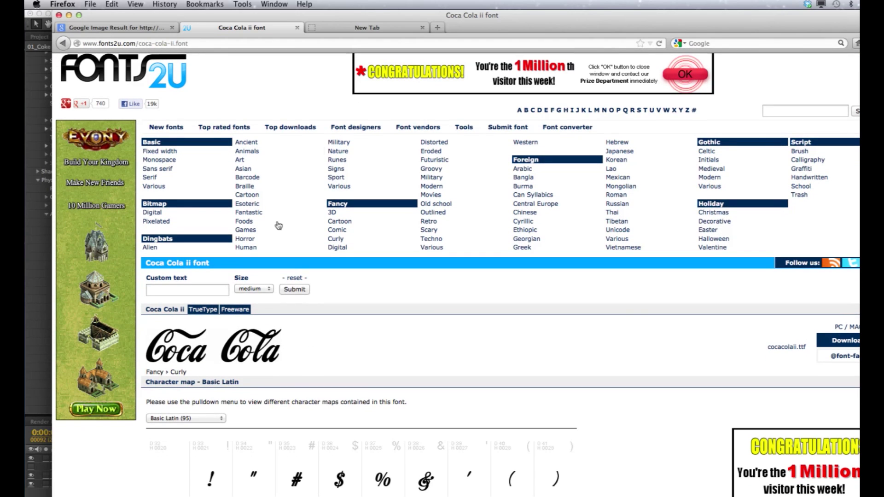
{"action": "left_click", "coordinate": [70, 17]}
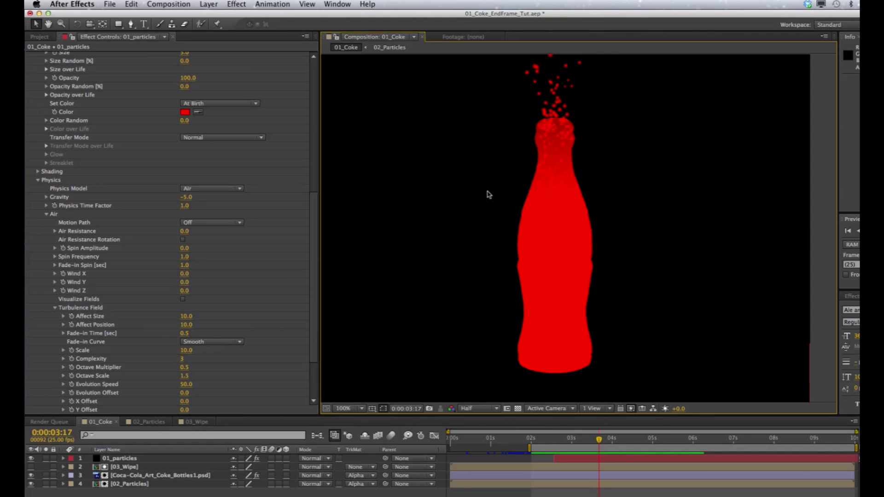
{"action": "left_click", "coordinate": [145, 24]}
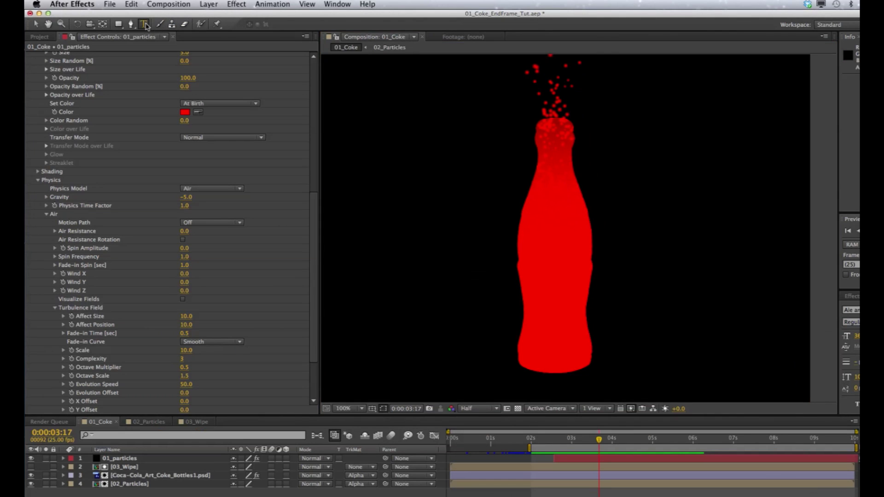
{"action": "left_click", "coordinate": [517, 233]}
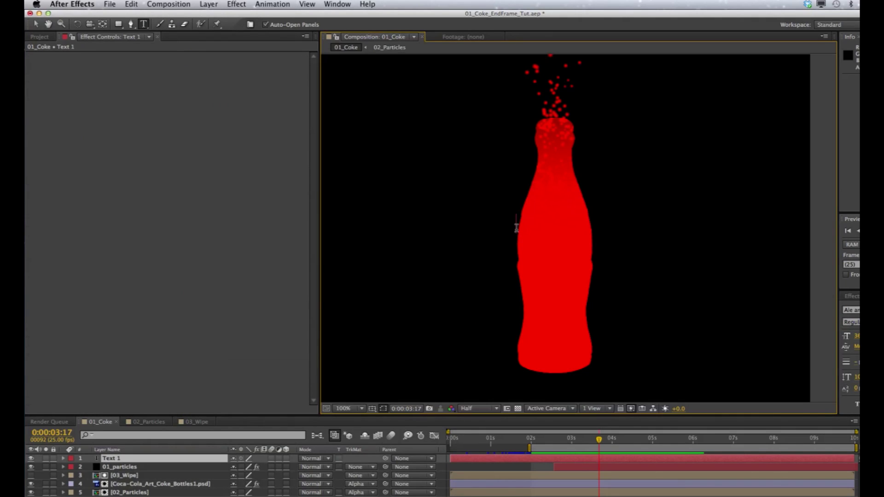
{"action": "type", "text": "Coke"}
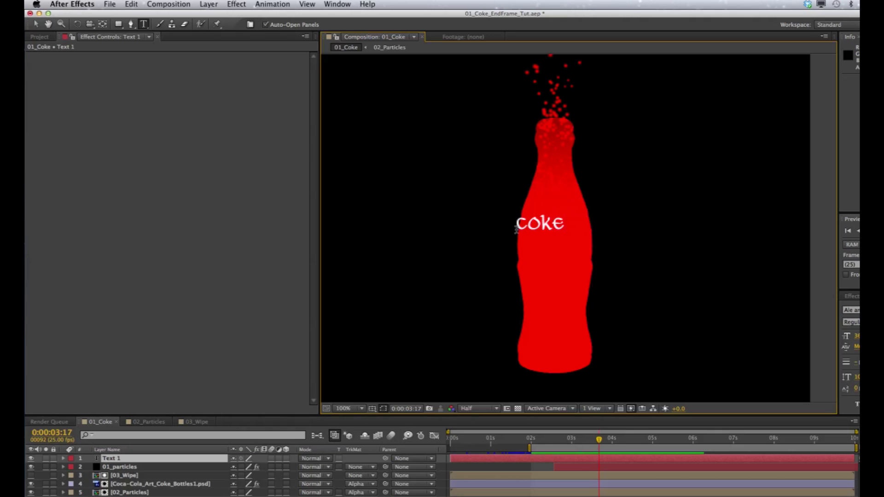
Step: Change the Coke text's font to the Coca Cola typeface and finish editing the text
{"action": "left_click_drag", "start_coordinate": [516, 227], "coordinate": [601, 224]}
{"action": "left_click", "coordinate": [851, 310]}
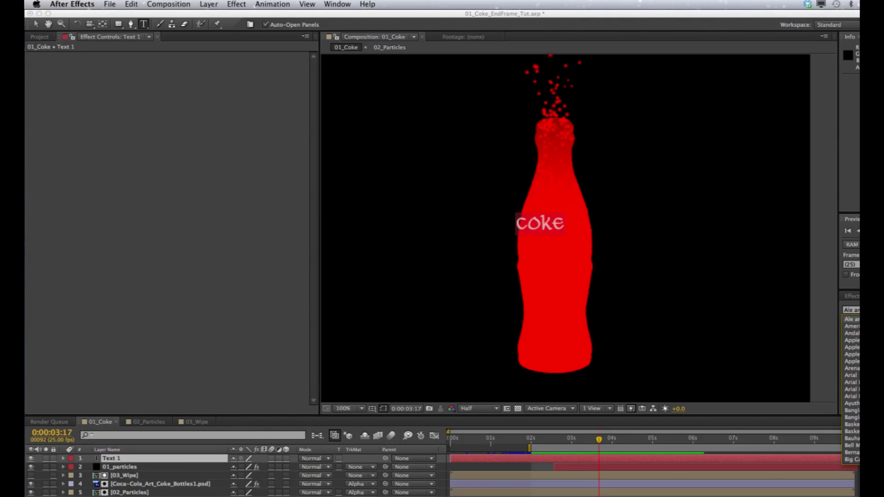
{"action": "key", "text": "Escape"}
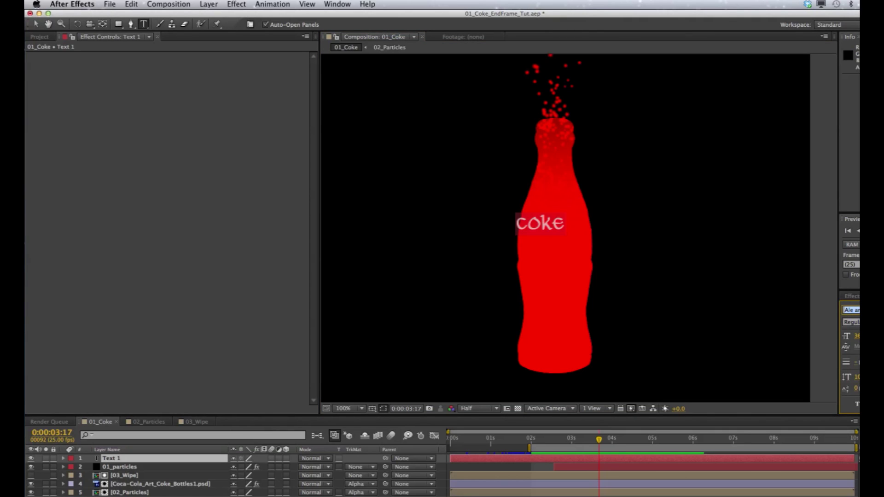
{"action": "type", "text": "Coca"}
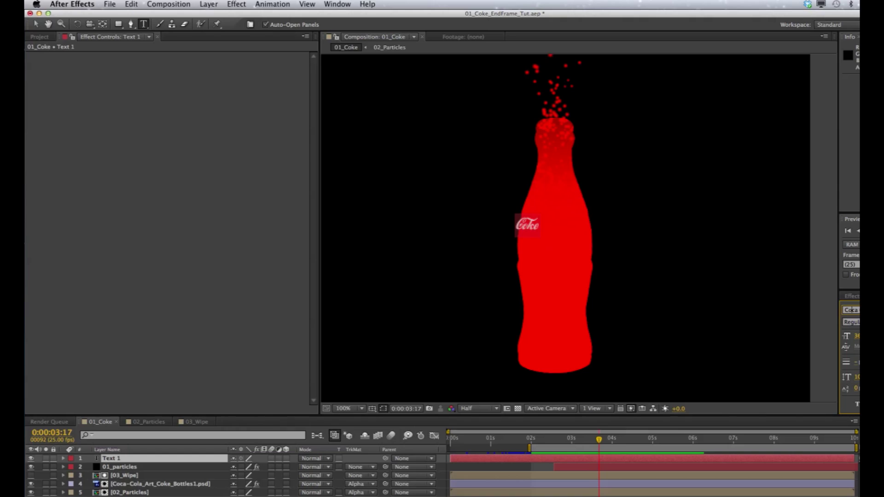
{"action": "left_click", "coordinate": [35, 24]}
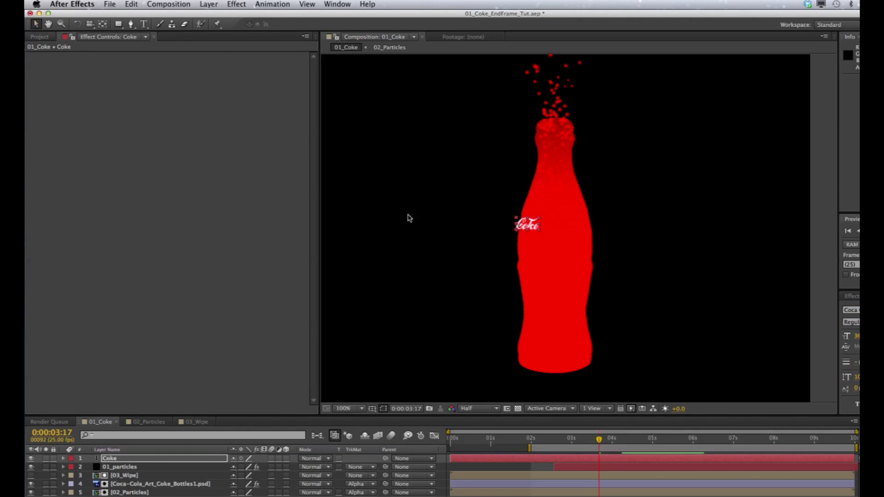
Step: Move the Coke text lower on the bottle, undo the distorted stretch, and set its Scale to 315%
{"action": "mouse_move", "coordinate": [534, 228]}
{"action": "left_mouse_down"}
{"action": "mouse_move", "coordinate": [537, 246]}
{"action": "mouse_move", "coordinate": [567, 262]}
{"action": "left_mouse_up"}
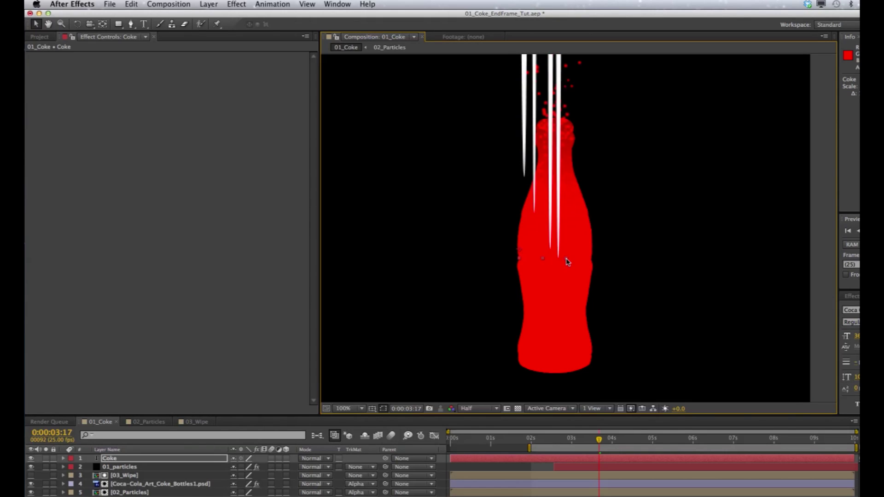
{"action": "key", "text": "super+z"}
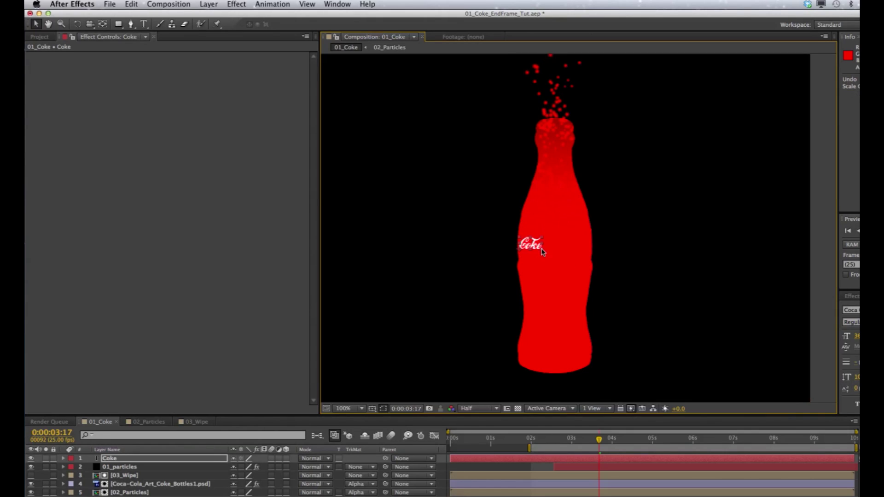
{"action": "left_click", "coordinate": [122, 459]}
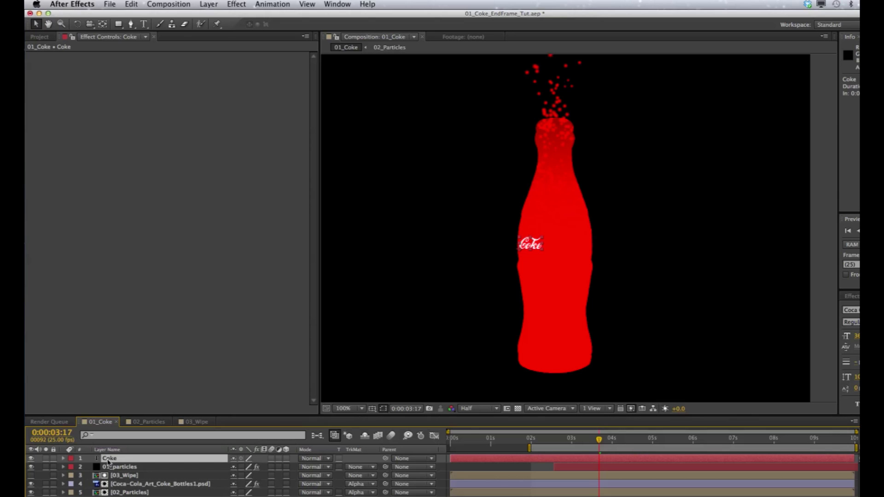
{"action": "key", "text": "s"}
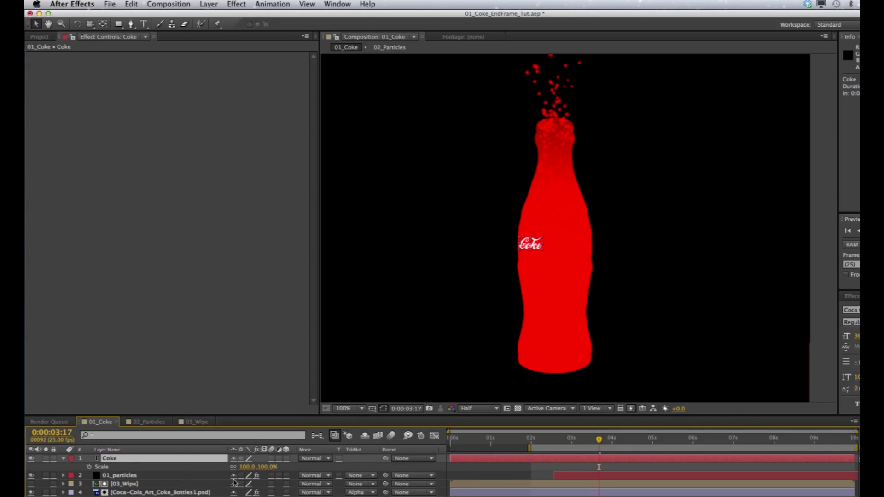
{"action": "left_click_drag", "start_coordinate": [244, 466], "coordinate": [355, 469]}
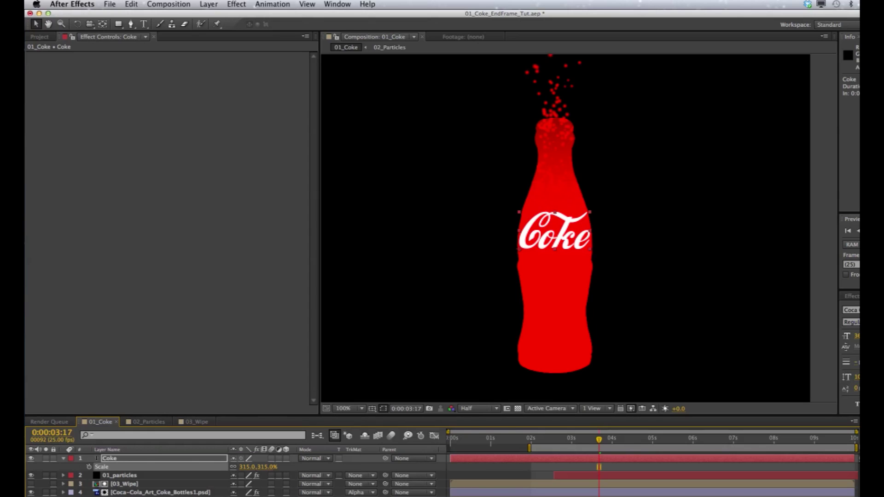
{"action": "left_click", "coordinate": [598, 178]}
{"action": "key", "text": "comma"}
{"action": "mouse_move", "coordinate": [583, 199]}
{"action": "left_mouse_down"}
{"action": "mouse_move", "coordinate": [574, 179]}
{"action": "mouse_move", "coordinate": [586, 197]}
{"action": "left_mouse_up"}
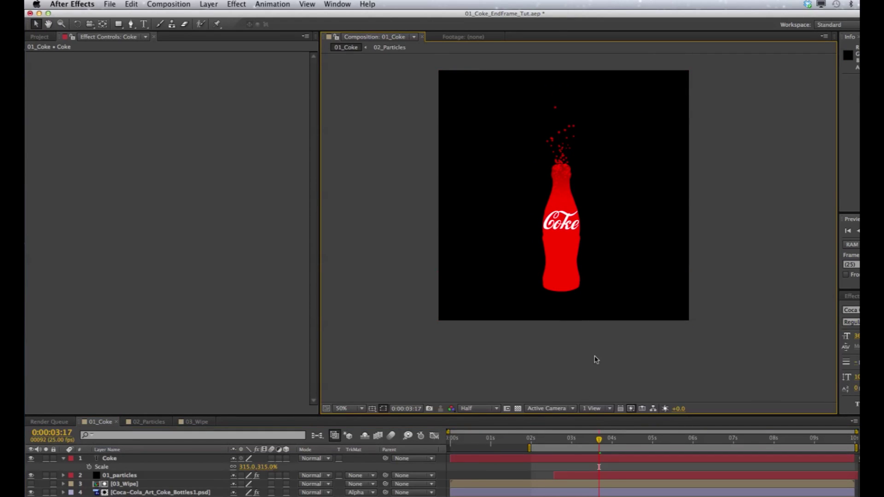
Step: Extend the work area's start back to one second and preview the animation with the Coke text
{"action": "key", "text": "KP_0"}
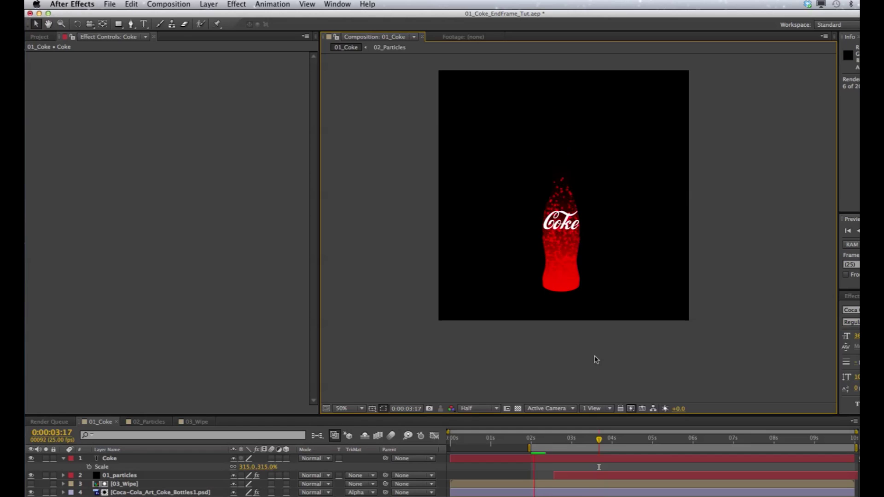
{"action": "left_click_drag", "start_coordinate": [529, 447], "coordinate": [485, 447]}
{"action": "key", "text": "KP_0"}
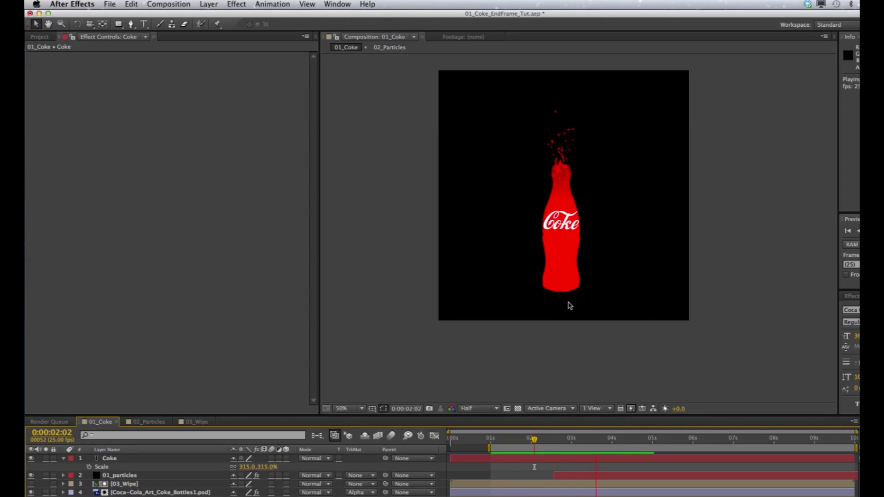
{"action": "scroll", "coordinate": [571, 297], "scroll_direction": "up", "scroll_amount": 2}
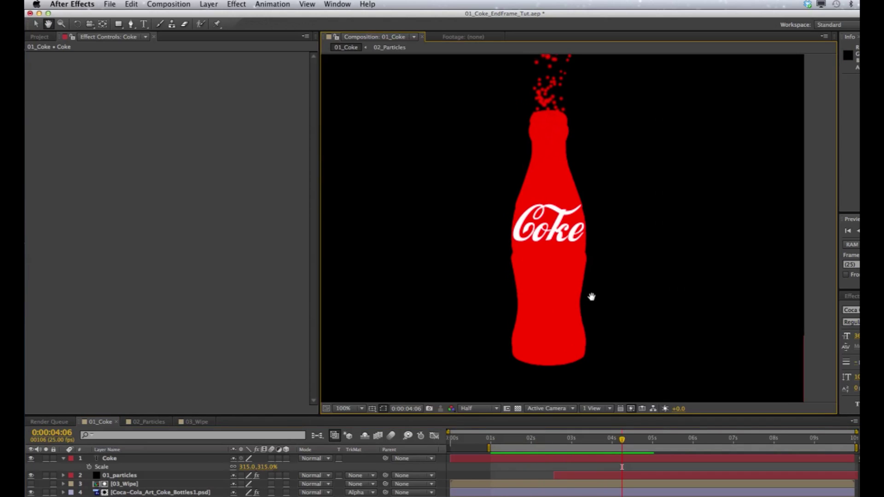
{"action": "scroll", "coordinate": [591, 298], "scroll_direction": "down", "scroll_amount": 2}
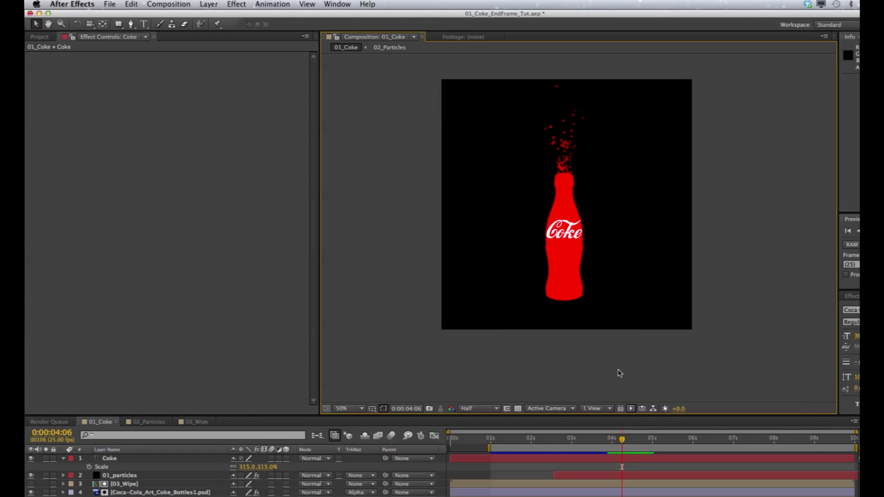
{"action": "left_click", "coordinate": [63, 459]}
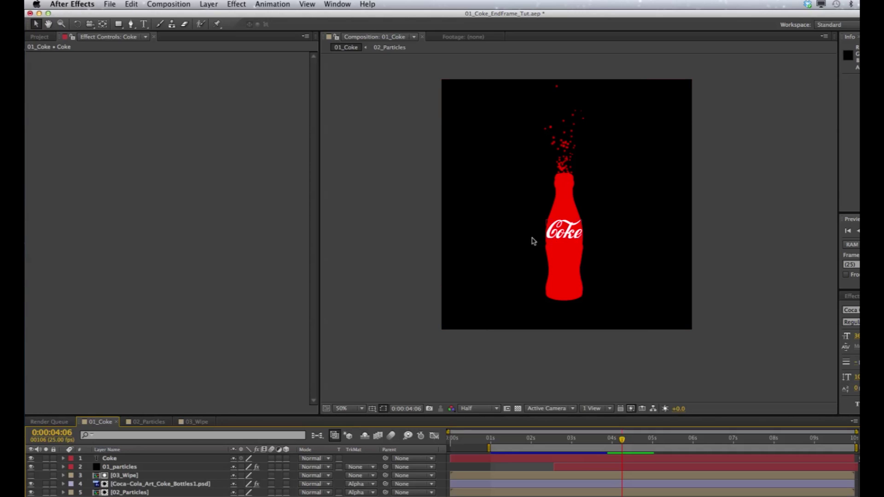
{"action": "left_click", "coordinate": [41, 36]}
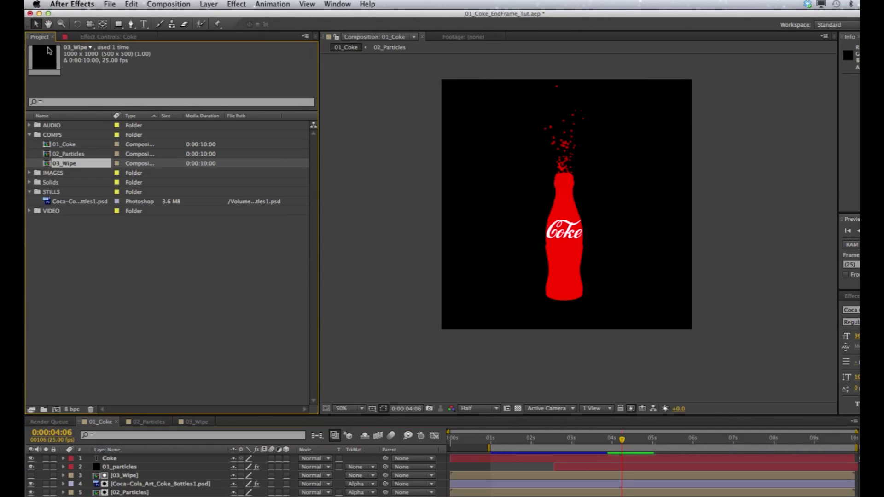
{"action": "left_click", "coordinate": [208, 5]}
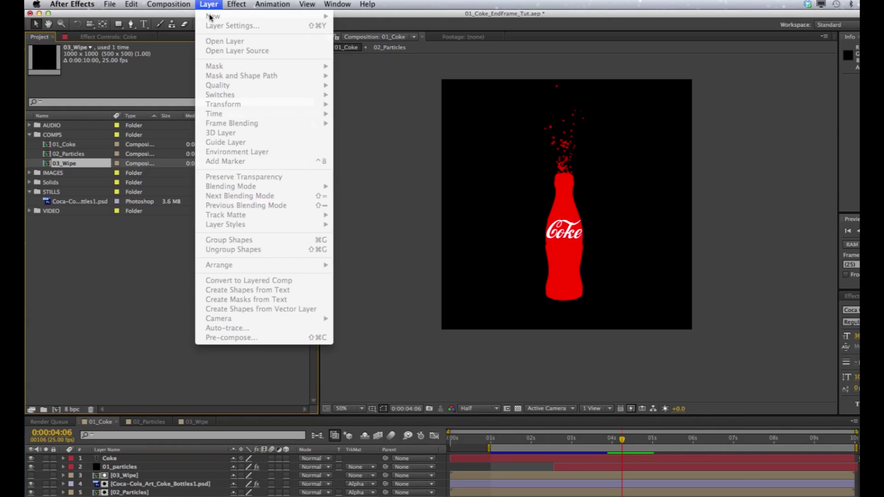
{"action": "left_click", "coordinate": [96, 241]}
{"action": "double_click", "coordinate": [74, 164]}
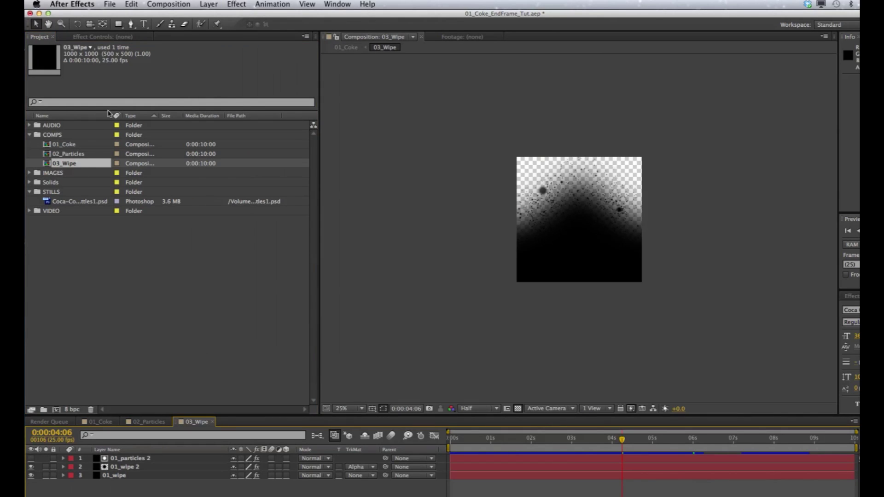
Step: Create a white 1000 x 1000 px solid in the 01_Coke composition and place it beneath all other layers
{"action": "left_click", "coordinate": [104, 422]}
{"action": "left_click", "coordinate": [209, 4]}
{"action": "mouse_move", "coordinate": [212, 17]}
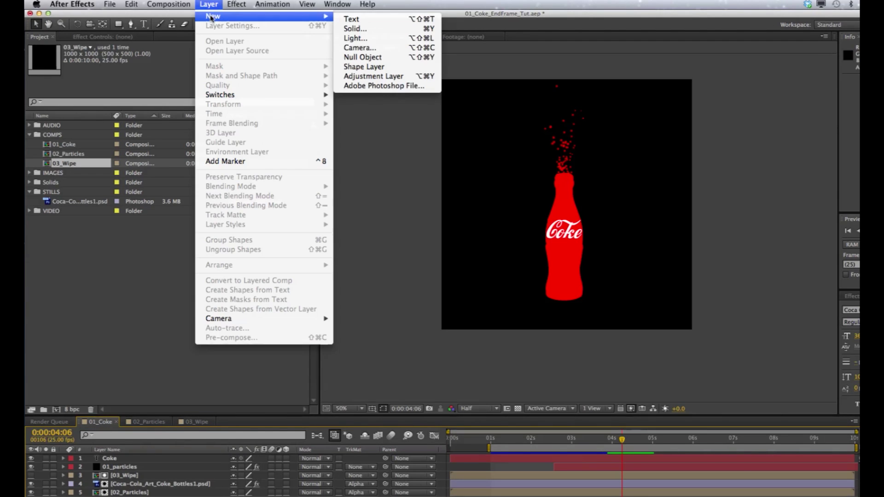
{"action": "left_click", "coordinate": [354, 28]}
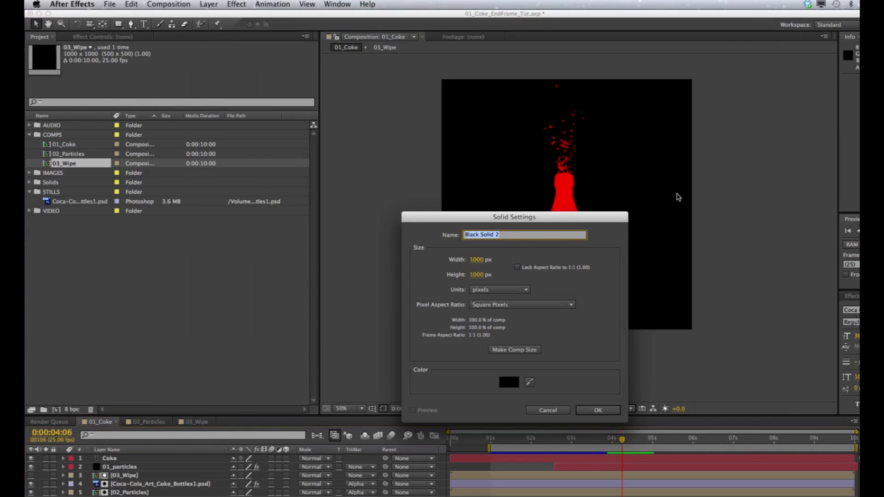
{"action": "left_click", "coordinate": [508, 382]}
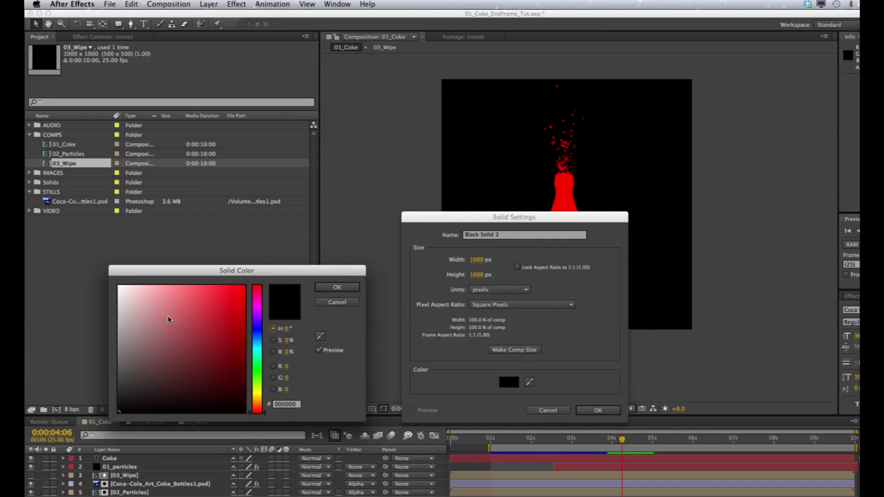
{"action": "left_click_drag", "start_coordinate": [168, 319], "coordinate": [60, 227]}
{"action": "left_click", "coordinate": [337, 287]}
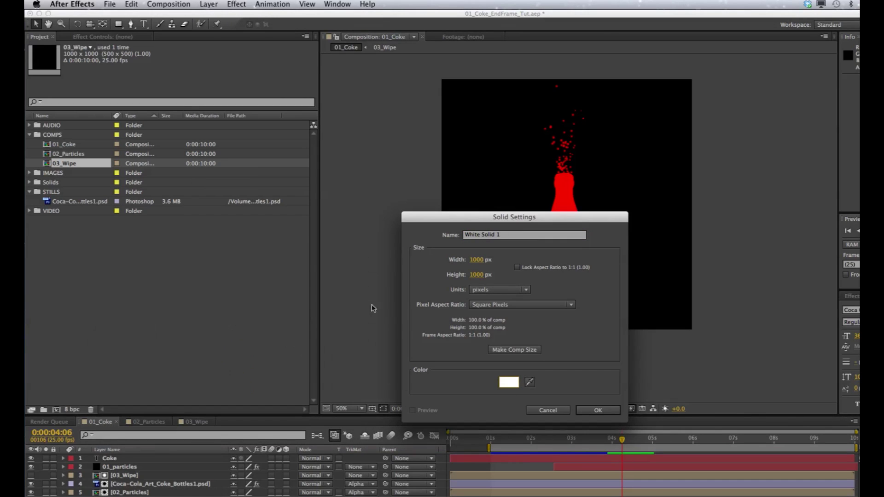
{"action": "left_click", "coordinate": [597, 411]}
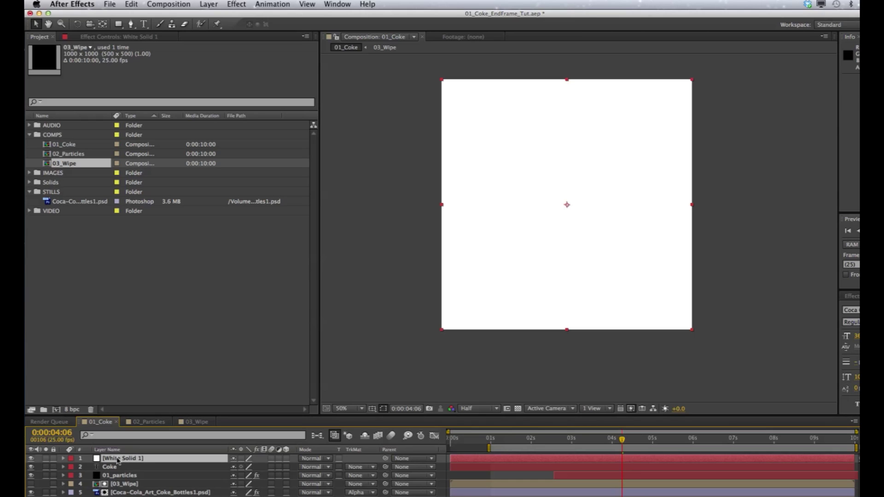
{"action": "key", "text": "Delete"}
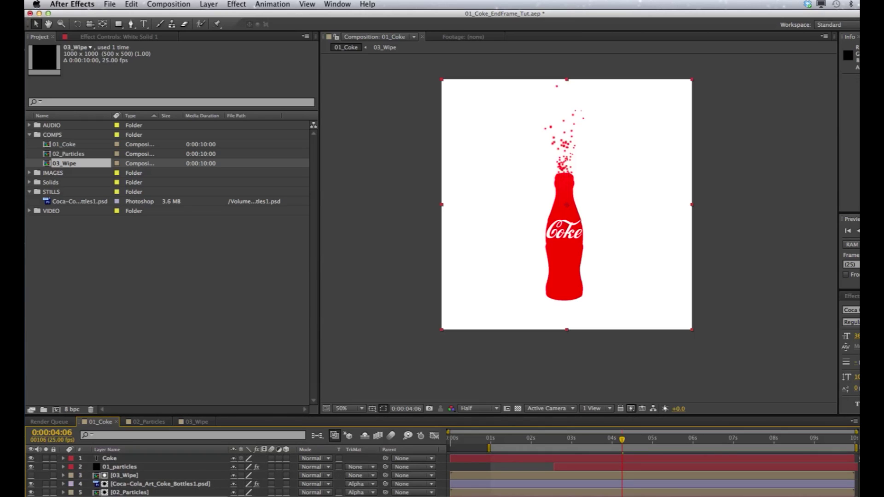
{"action": "key", "text": "F2"}
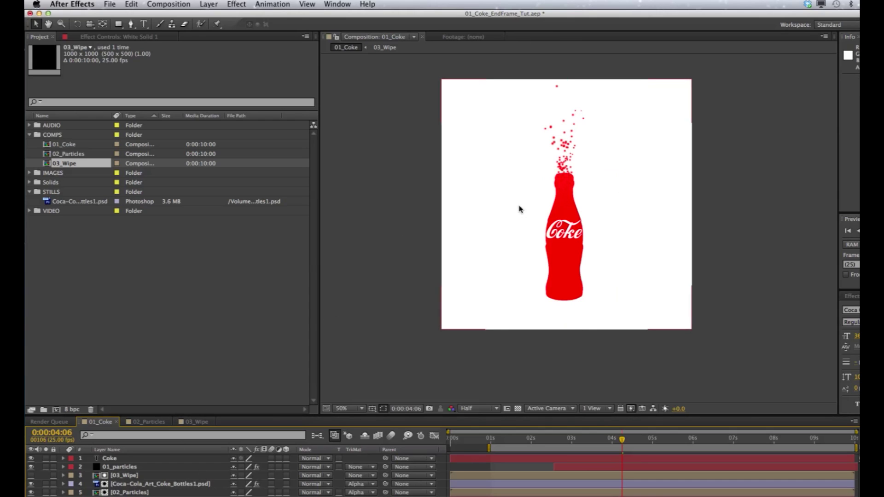
Step: Preview the animation on the white background from 0:00:01:00 and inspect the frame at 0:00:01:09
{"action": "left_click", "coordinate": [490, 442]}
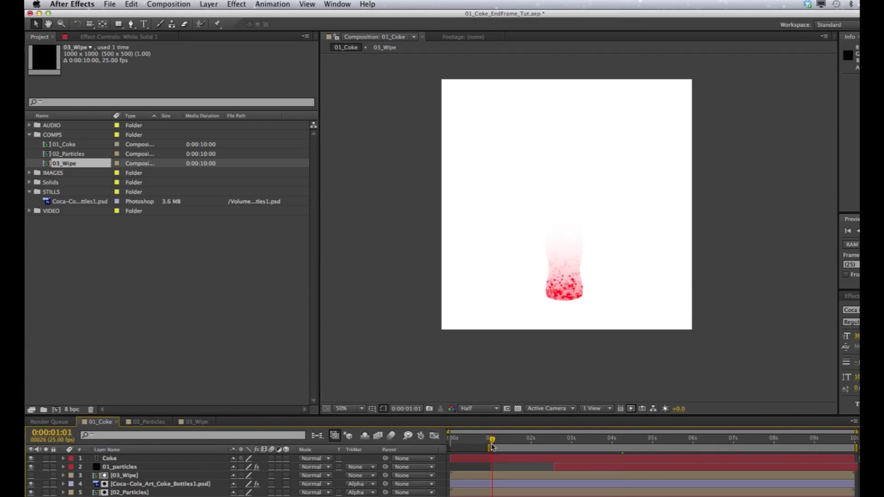
{"action": "key", "text": "KP_0"}
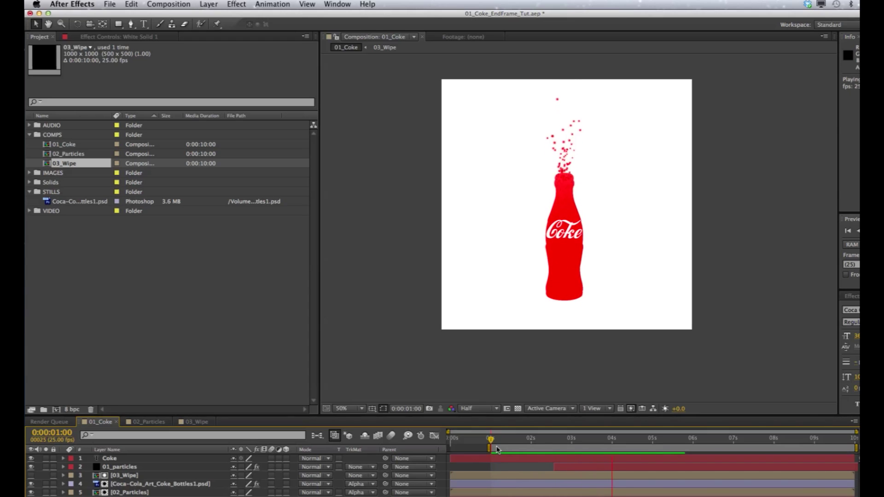
{"action": "left_click_drag", "start_coordinate": [498, 441], "coordinate": [504, 443]}
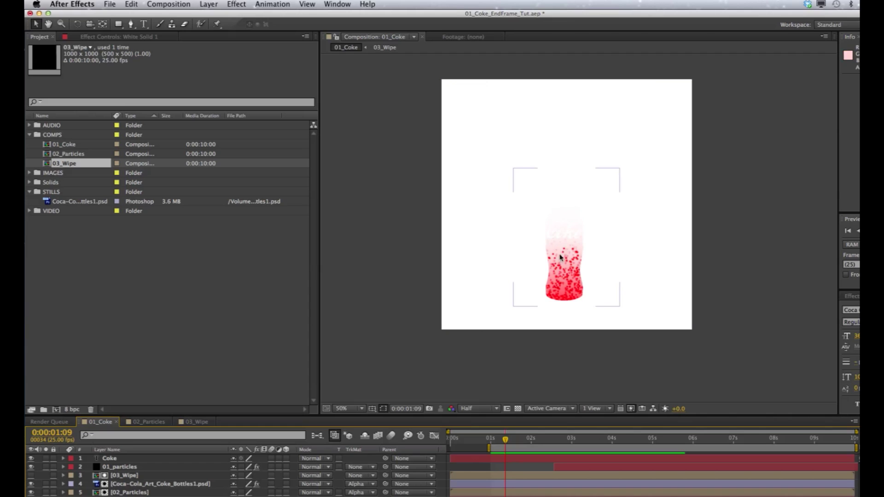
Step: Set the Radial Wipe Feather of the 01_wipe layer in the 03_Wipe composition to 200
{"action": "left_click", "coordinate": [152, 422]}
{"action": "left_click", "coordinate": [196, 422]}
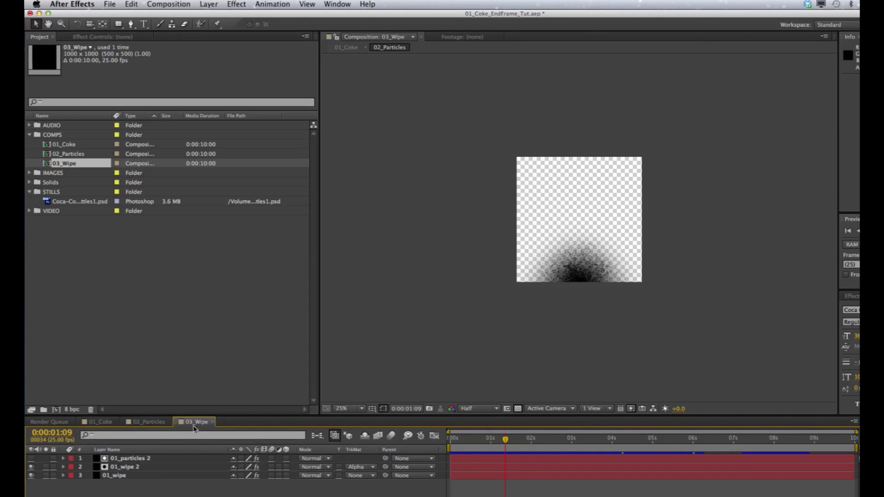
{"action": "left_click", "coordinate": [126, 468]}
{"action": "left_click", "coordinate": [124, 475]}
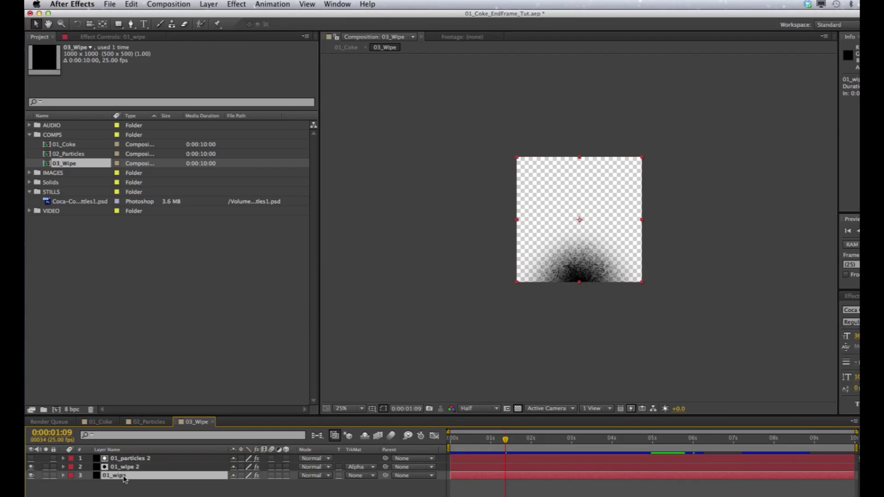
{"action": "left_click", "coordinate": [143, 38]}
{"action": "left_click", "coordinate": [189, 119]}
{"action": "type", "text": "20"}
{"action": "key", "text": "Return"}
{"action": "left_click", "coordinate": [187, 120]}
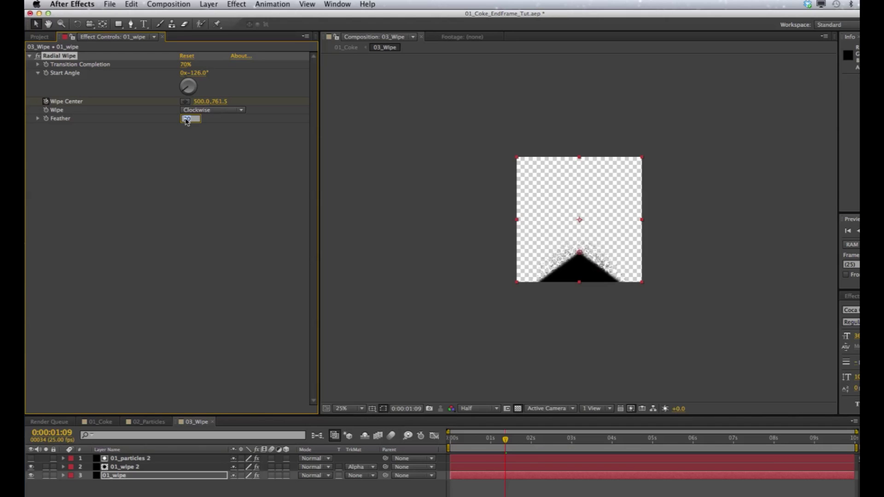
{"action": "type", "text": "200"}
{"action": "key", "text": "Return"}
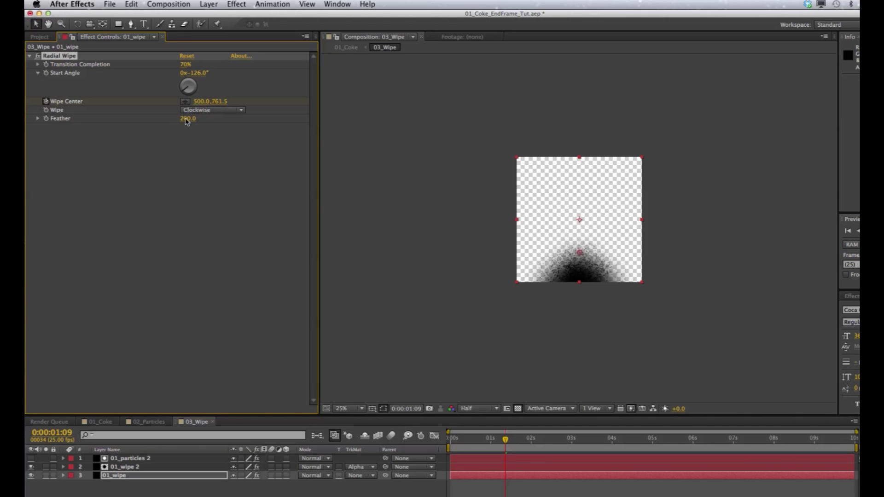
Step: Compare the bottle reveal in 01_Coke with and without the new feather, preview it with the feather restored, and save the project
{"action": "left_click", "coordinate": [109, 421]}
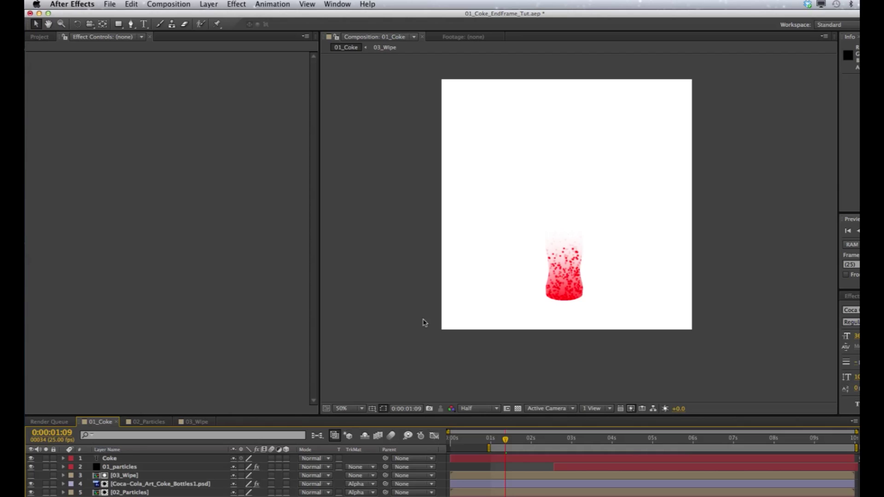
{"action": "key", "text": "super+z"}
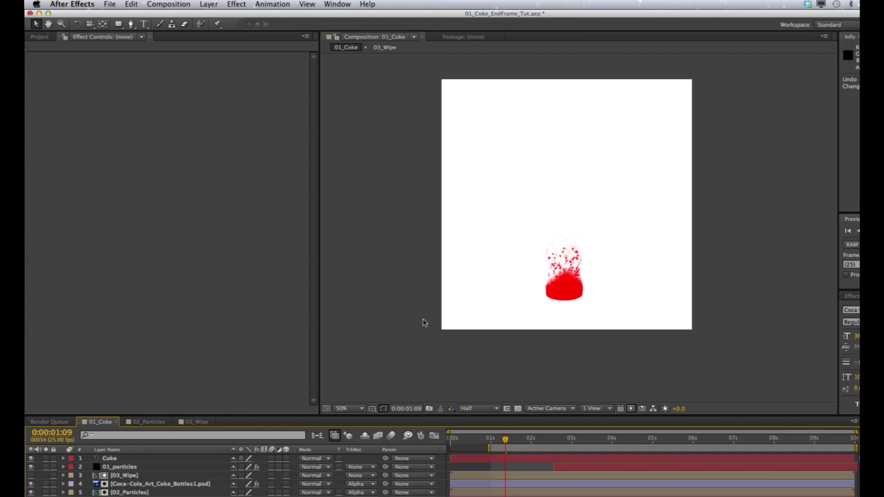
{"action": "key", "text": "super+shift+z"}
{"action": "key", "text": "super+z"}
{"action": "key", "text": "super+shift+z"}
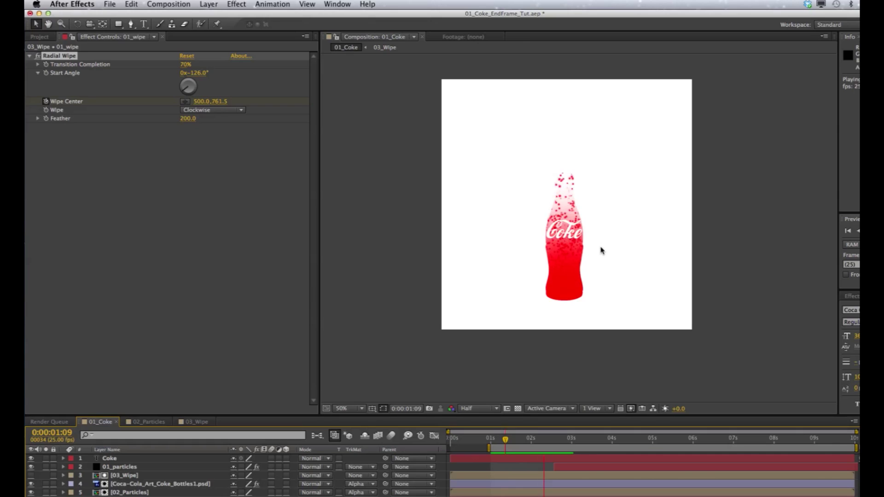
{"action": "left_click", "coordinate": [450, 339]}
{"action": "key", "text": "super+s"}
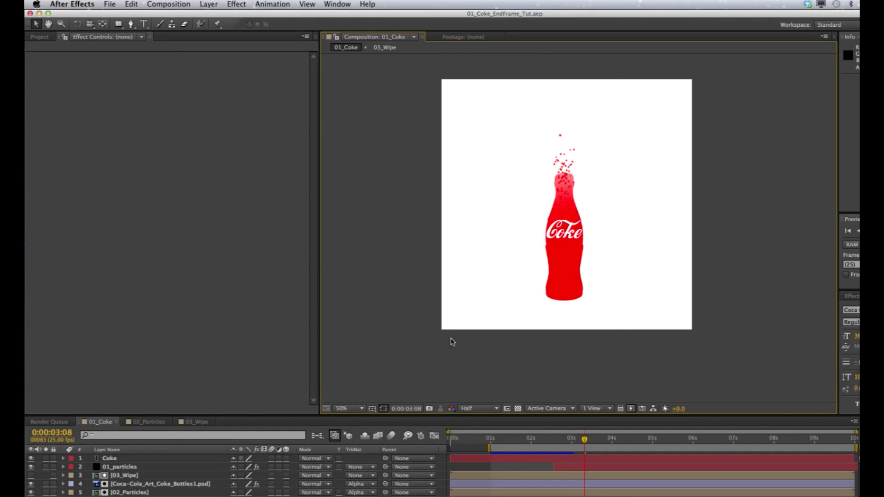
Step: At 0:00:04:03, add Black Solid 1 above all layers in the 01_Coke composition and rename the layer shine
{"action": "left_click_drag", "start_coordinate": [585, 443], "coordinate": [617, 441]}
{"action": "key", "text": "slash"}
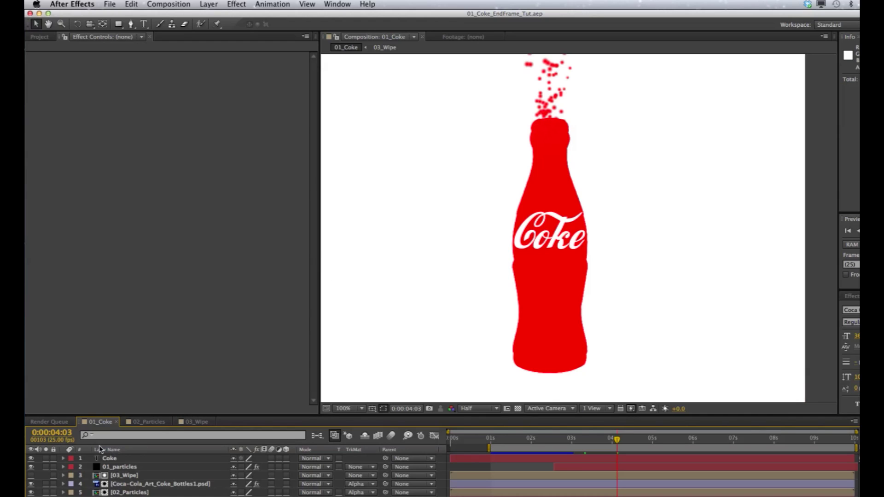
{"action": "left_click", "coordinate": [39, 36]}
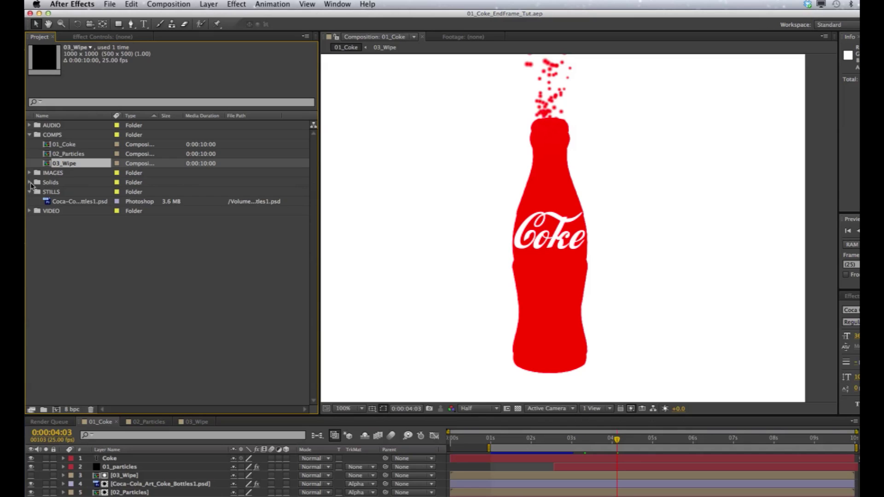
{"action": "left_click", "coordinate": [30, 183]}
{"action": "left_click", "coordinate": [47, 192]}
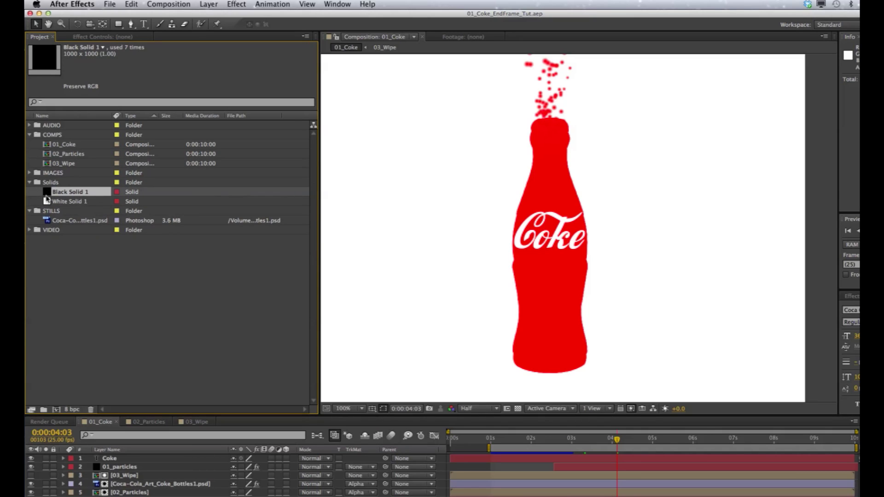
{"action": "left_click_drag", "start_coordinate": [47, 196], "coordinate": [94, 459]}
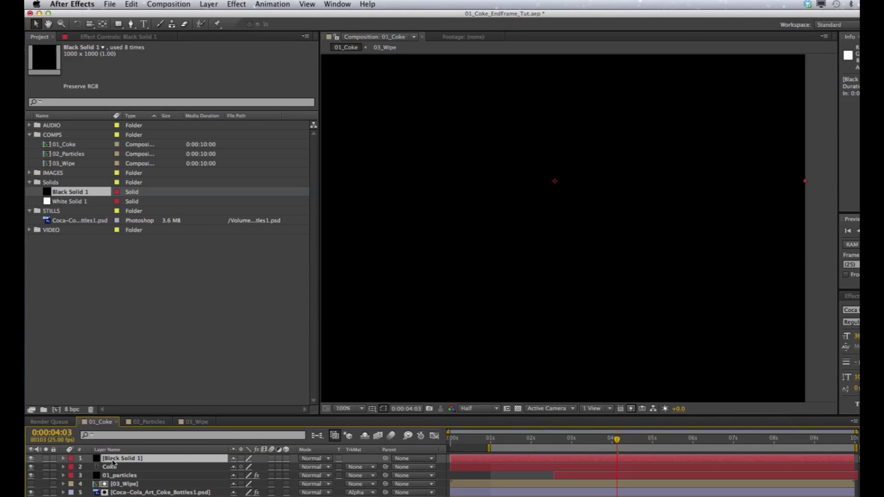
{"action": "key", "text": "Return"}
{"action": "type", "text": "shine"}
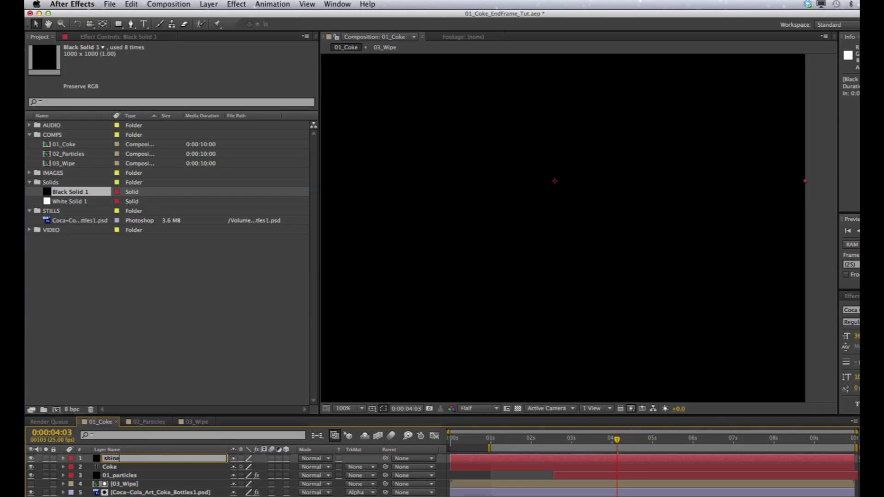
{"action": "key", "text": "Return"}
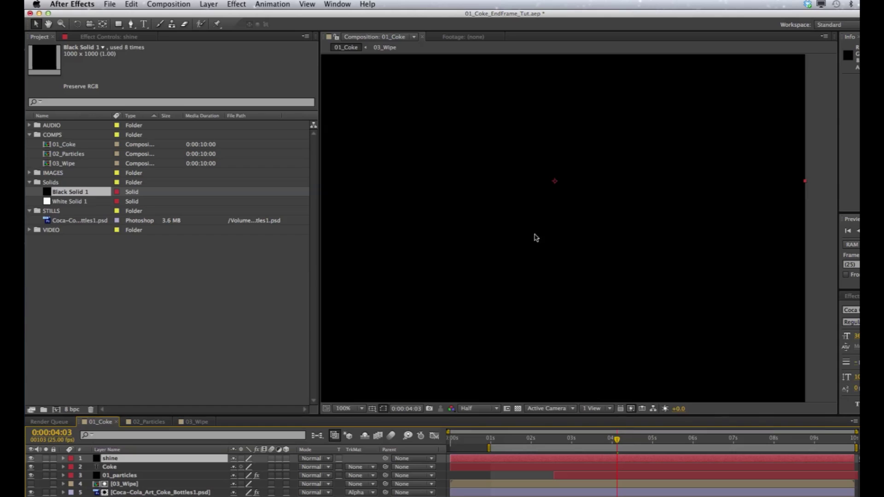
Step: Replace the source of the shine layer with White Solid 1
{"action": "left_click", "coordinate": [131, 24]}
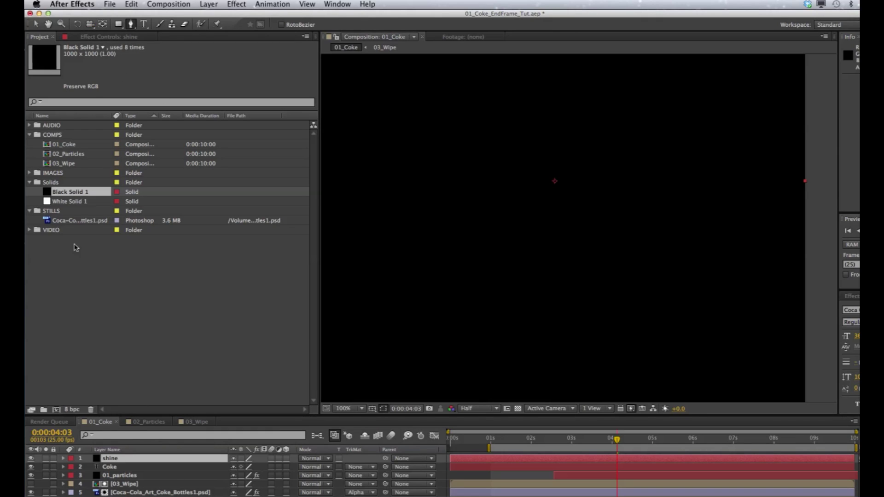
{"action": "left_click", "coordinate": [113, 460]}
{"action": "left_click", "coordinate": [71, 203]}
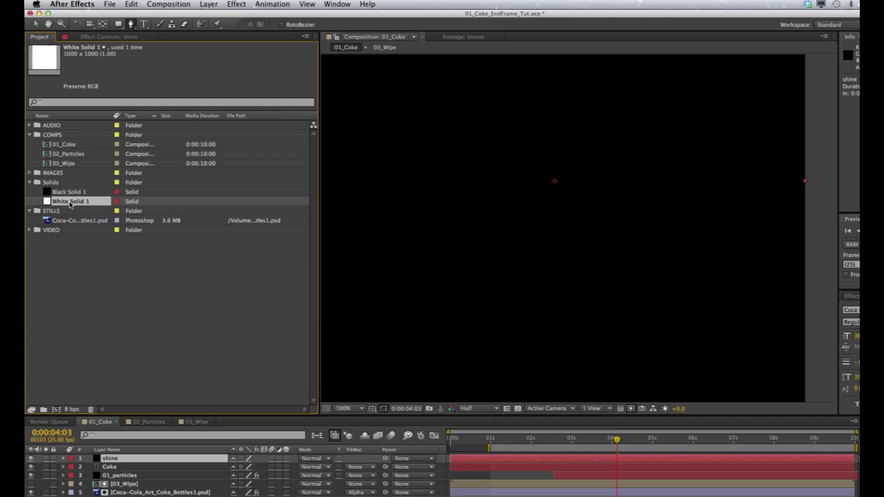
{"action": "left_click_drag", "start_coordinate": [71, 206], "coordinate": [110, 464]}
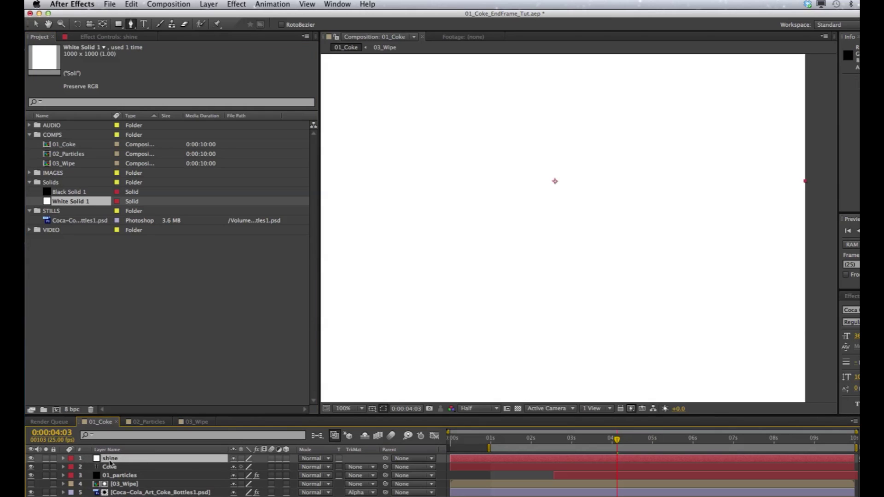
Step: Draw a small, tall closed mask on the shine layer with the Pen tool beside the left edge of the bottle neck
{"action": "left_click", "coordinate": [529, 152]}
{"action": "key", "text": "super+z"}
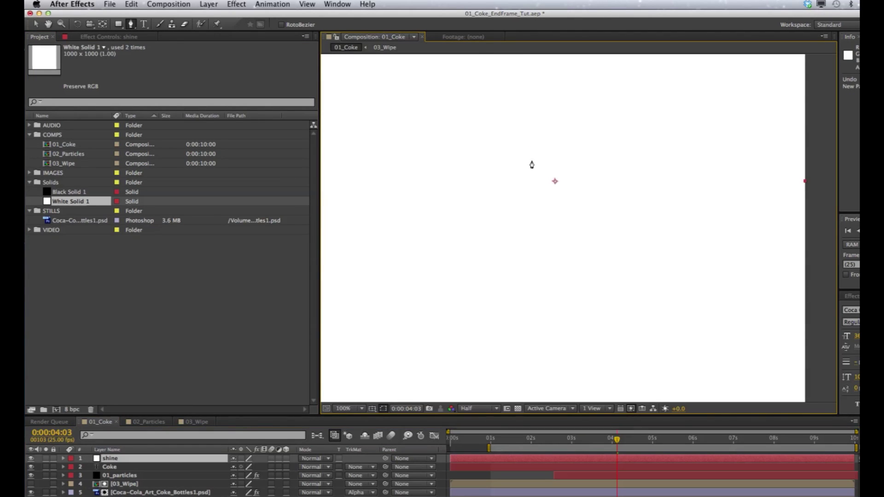
{"action": "left_click", "coordinate": [131, 25]}
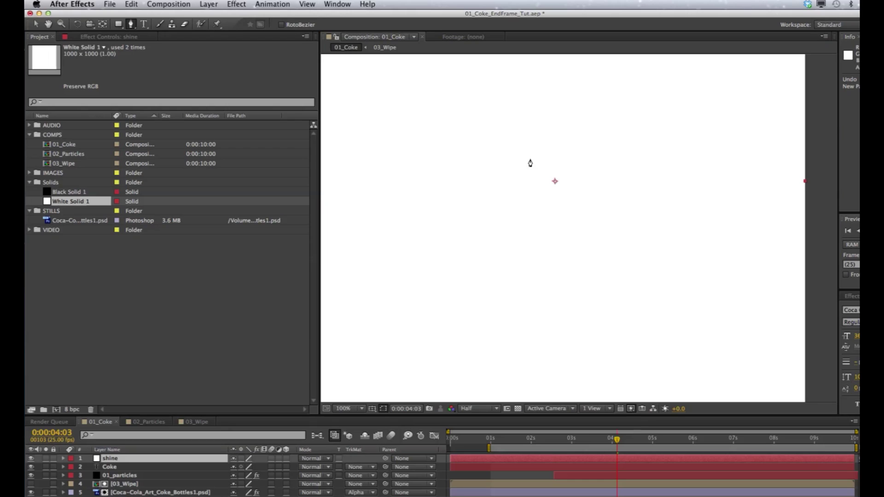
{"action": "left_click", "coordinate": [521, 150]}
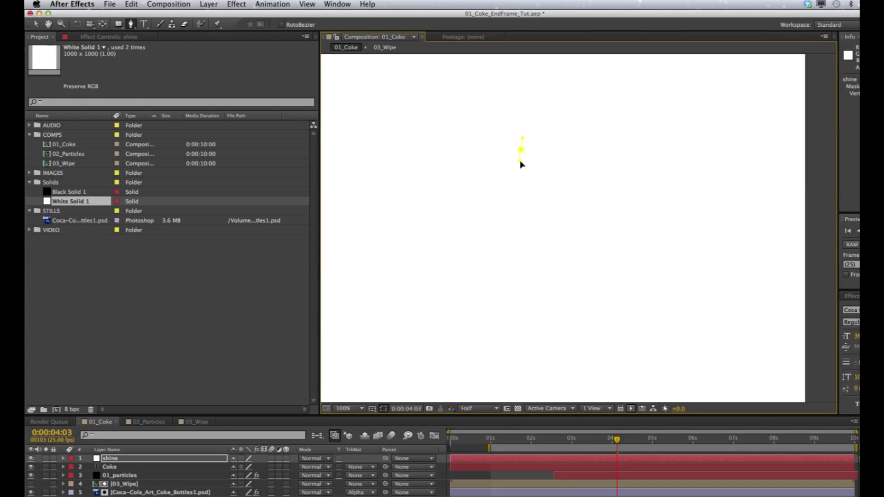
{"action": "left_click", "coordinate": [526, 186]}
{"action": "left_click", "coordinate": [529, 146]}
{"action": "left_click", "coordinate": [522, 150]}
{"action": "left_click", "coordinate": [35, 24]}
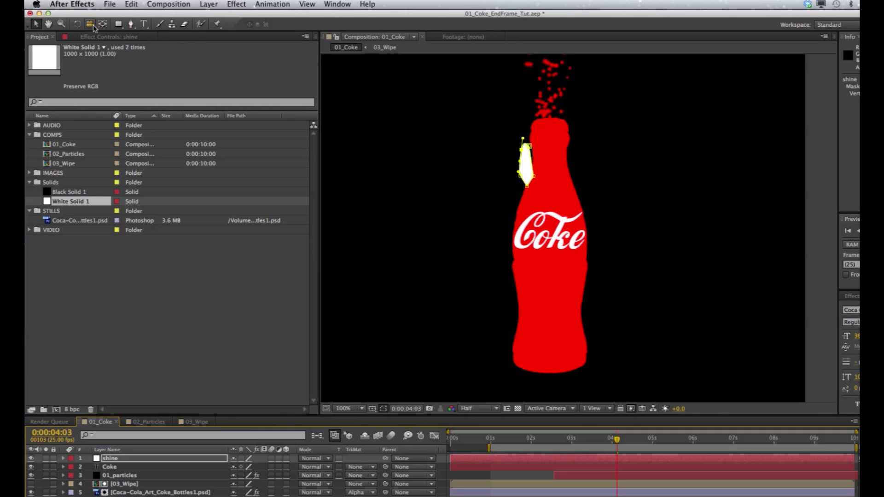
{"action": "left_click", "coordinate": [36, 24]}
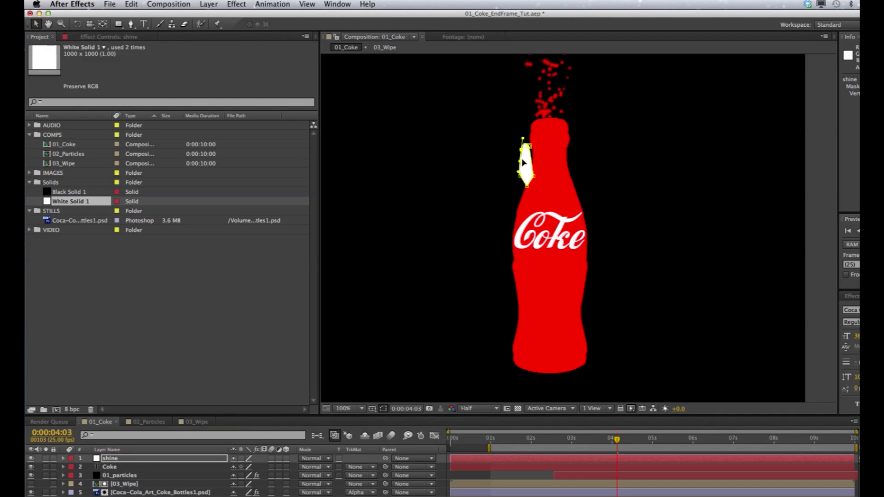
Step: Move Mask 1 of the shine layer onto the middle of the bottle neck
{"action": "left_click", "coordinate": [109, 458]}
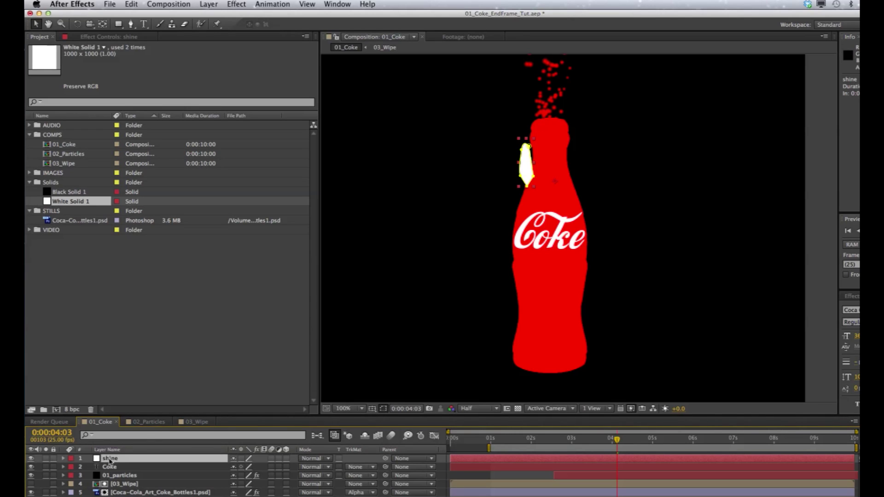
{"action": "key", "text": "m"}
{"action": "left_click", "coordinate": [109, 468]}
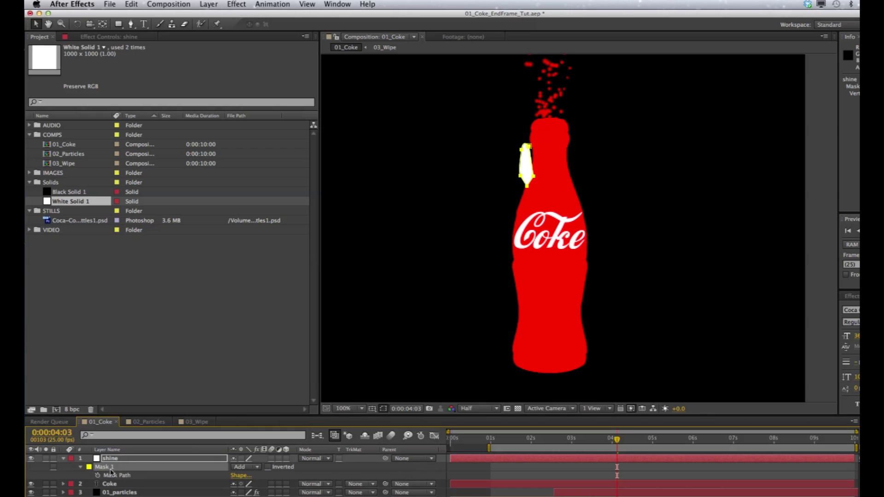
{"action": "left_click_drag", "start_coordinate": [523, 155], "coordinate": [545, 154]}
{"action": "key", "text": "period"}
{"action": "scroll", "coordinate": [549, 152], "scroll_direction": "up", "scroll_amount": 5}
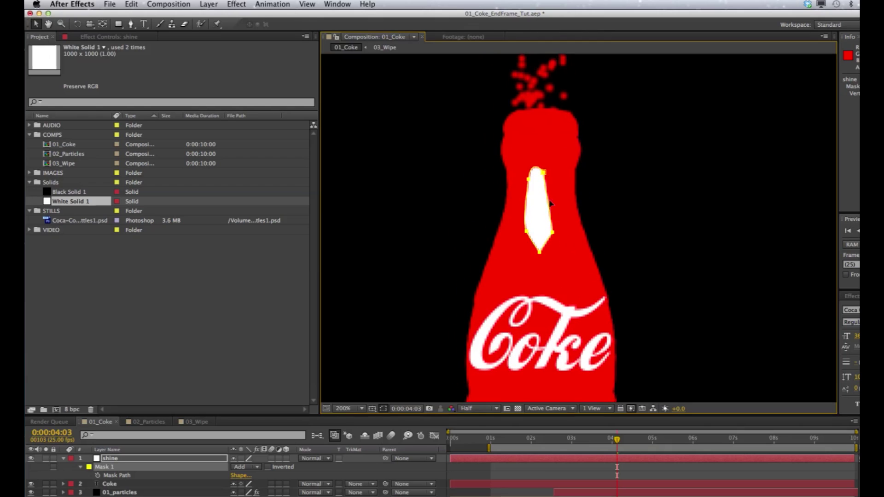
Step: Reshape Mask 1 of the shine layer into a narrow upright diamond by moving its vertices
{"action": "left_click", "coordinate": [582, 180]}
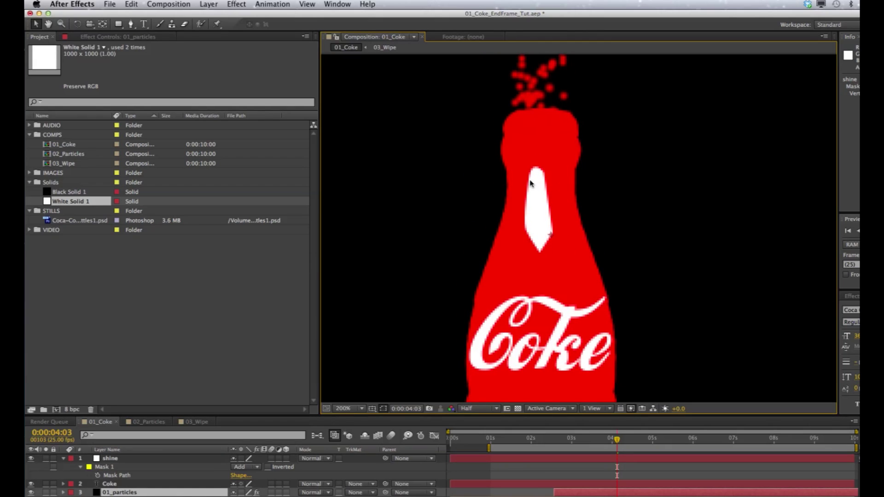
{"action": "left_click", "coordinate": [120, 468]}
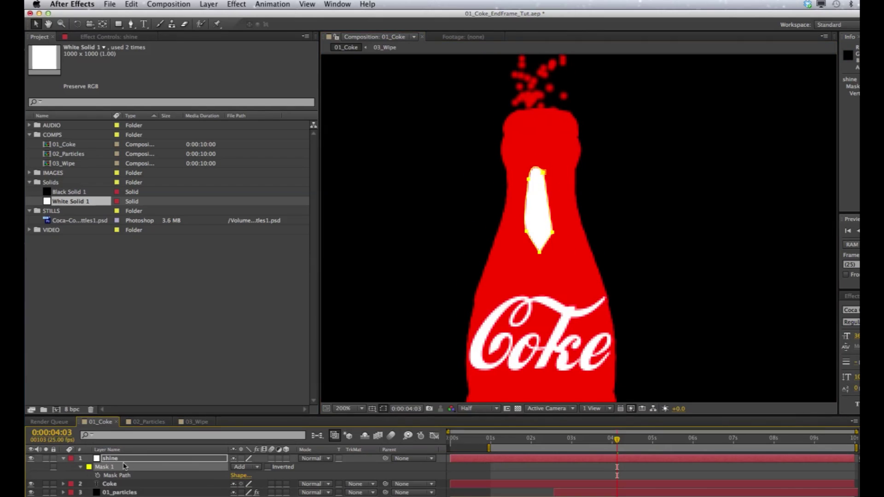
{"action": "double_click", "coordinate": [524, 182]}
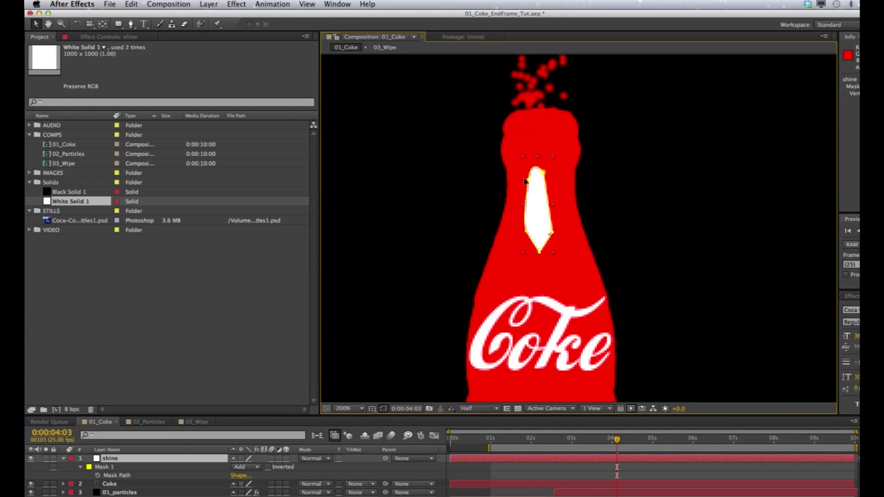
{"action": "key", "text": "Return"}
{"action": "left_click_drag", "start_coordinate": [533, 169], "coordinate": [502, 202]}
{"action": "left_click_drag", "start_coordinate": [552, 173], "coordinate": [540, 159]}
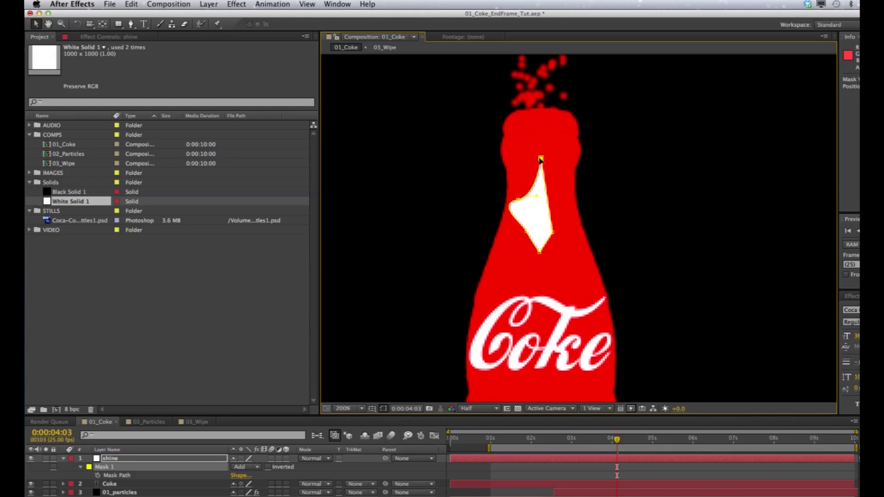
{"action": "left_click_drag", "start_coordinate": [553, 233], "coordinate": [551, 190]}
{"action": "left_click_drag", "start_coordinate": [540, 252], "coordinate": [545, 253]}
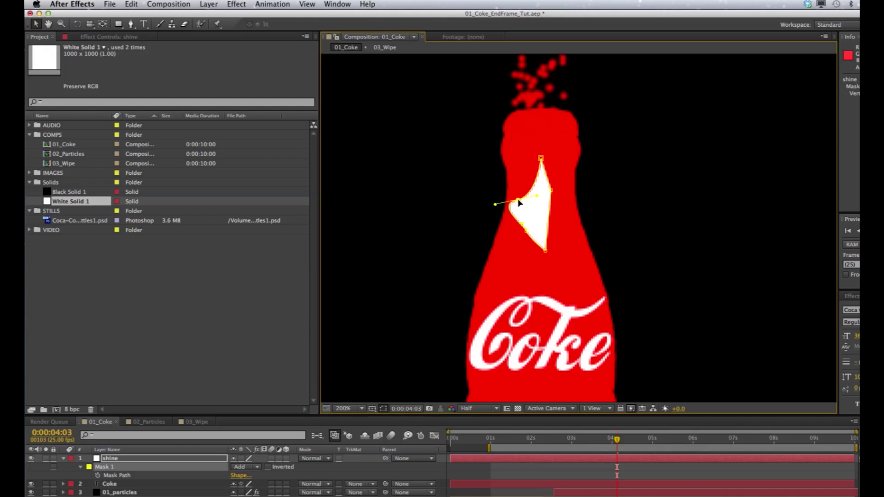
{"action": "left_click_drag", "start_coordinate": [518, 203], "coordinate": [554, 206]}
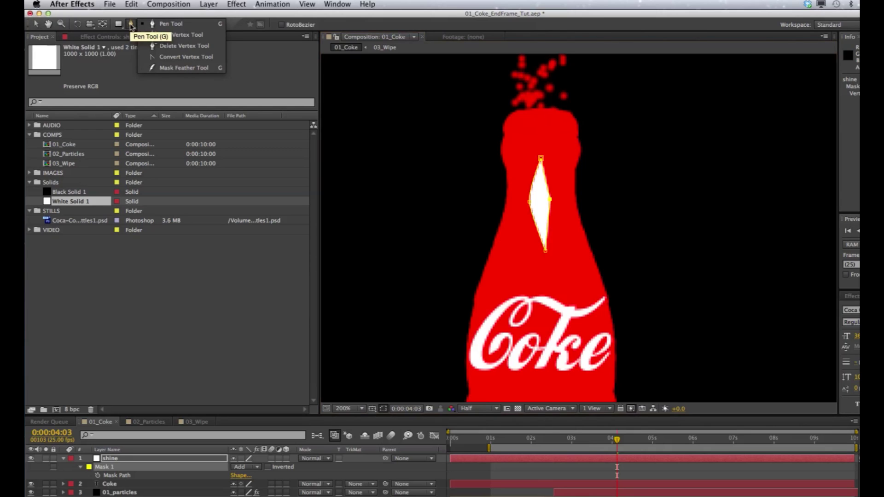
Step: Convert the diamond mask's right-hand vertex to a smooth curve point with the Convert Vertex tool and select it for adjustment
{"action": "left_click", "coordinate": [155, 58]}
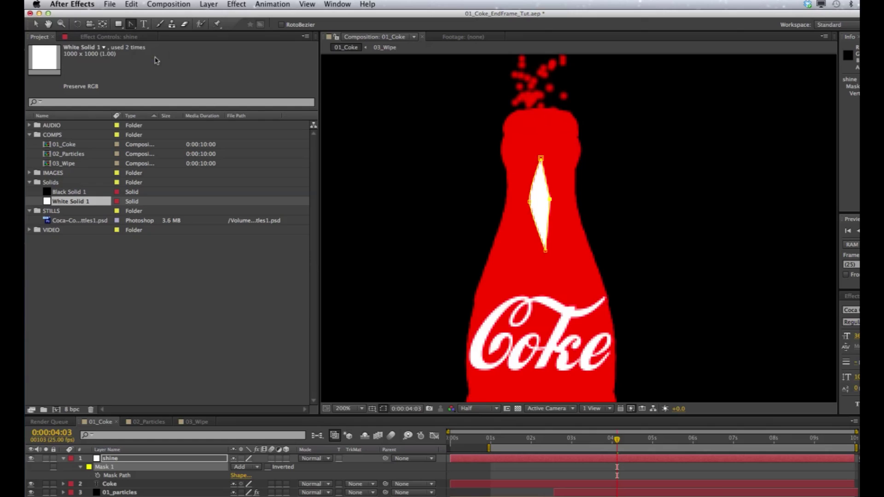
{"action": "left_click", "coordinate": [550, 200]}
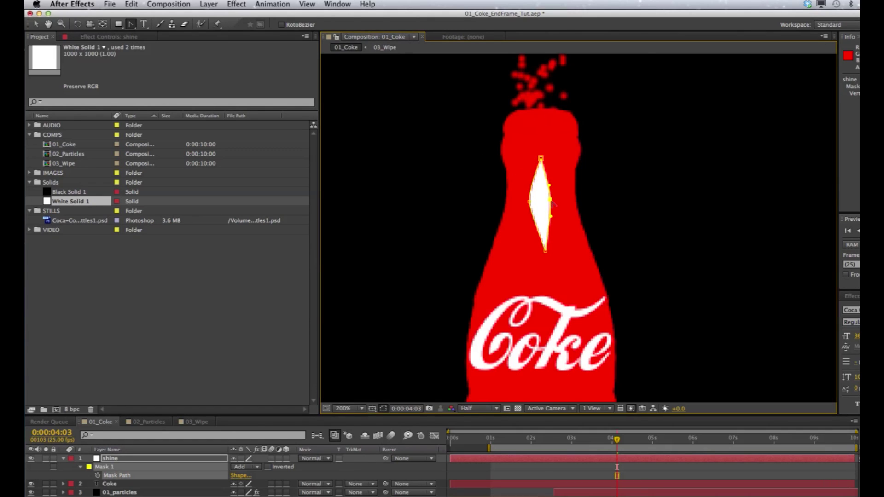
{"action": "left_click", "coordinate": [36, 24]}
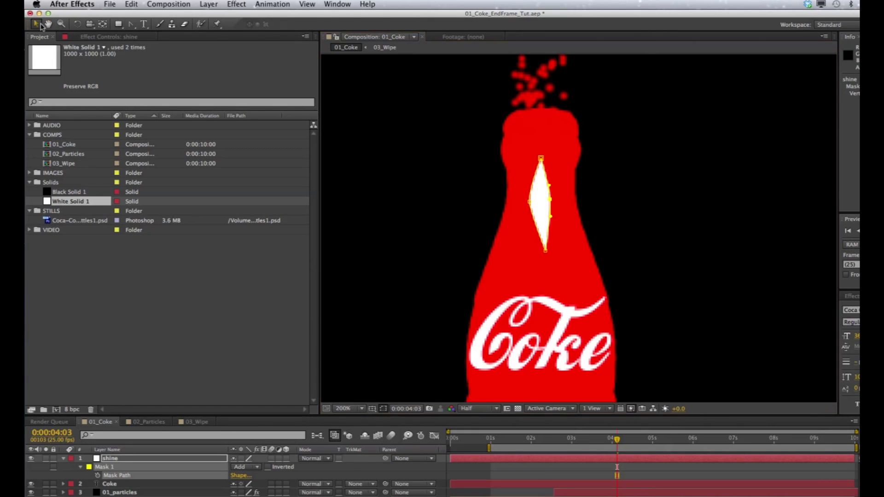
{"action": "left_click", "coordinate": [551, 202]}
{"action": "left_click", "coordinate": [551, 203]}
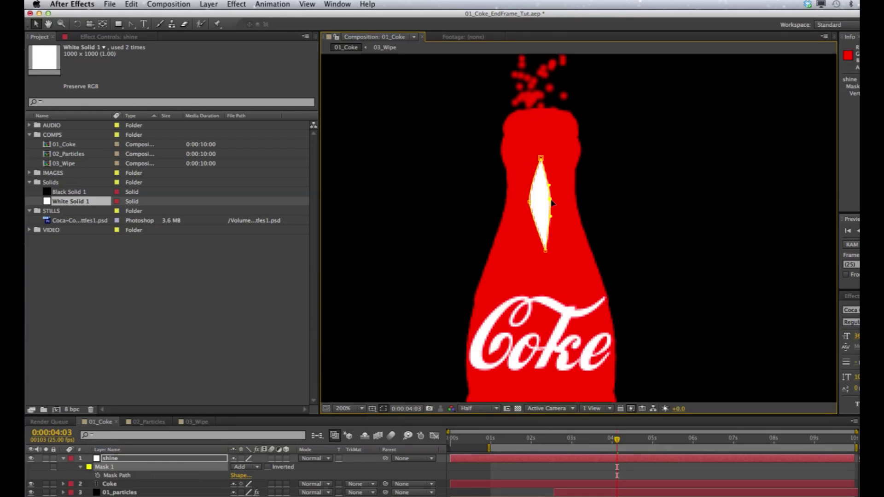
Step: Narrow Mask 1 of the shine layer to a thin sliver by pulling its side vertices together and shortening both tips
{"action": "left_click_drag", "start_coordinate": [528, 205], "coordinate": [535, 206]}
{"action": "left_click", "coordinate": [544, 252]}
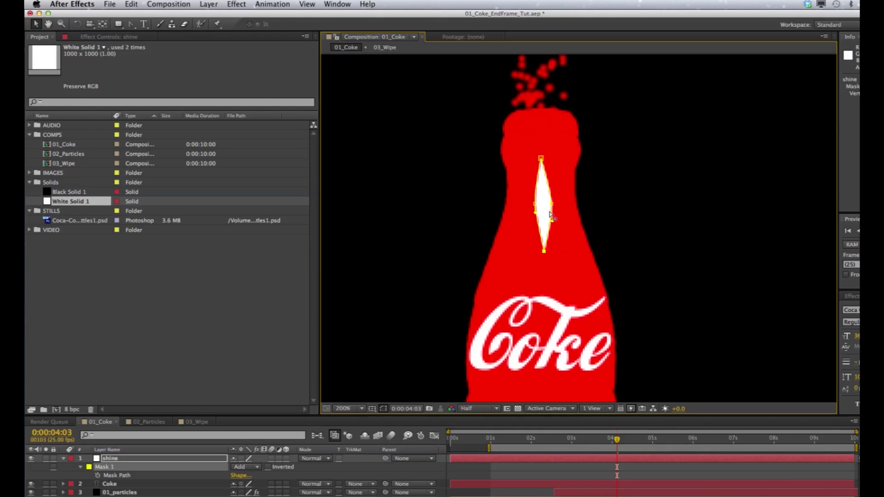
{"action": "left_click_drag", "start_coordinate": [552, 206], "coordinate": [545, 208]}
{"action": "left_click_drag", "start_coordinate": [543, 251], "coordinate": [544, 241]}
{"action": "left_click_drag", "start_coordinate": [540, 159], "coordinate": [541, 161]}
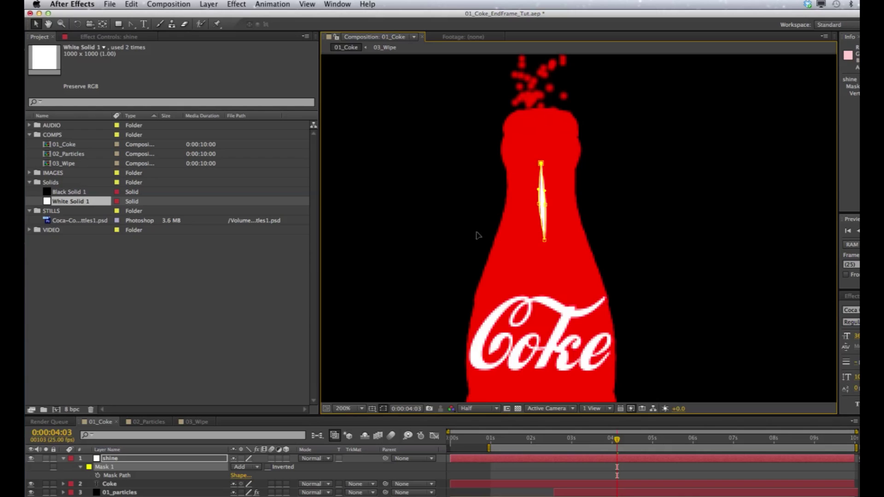
Step: Select the whole Mask 1 path of the shine layer and nudge it slightly lower on the bottle neck
{"action": "left_click", "coordinate": [107, 468]}
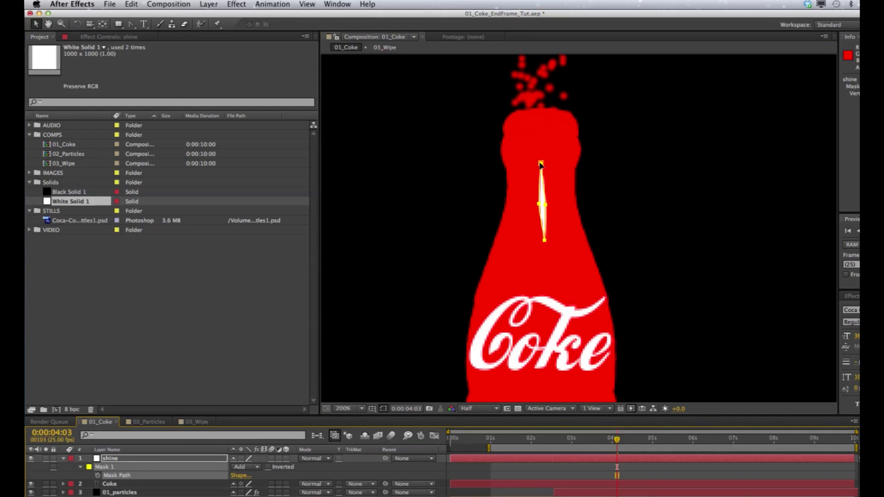
{"action": "key", "text": "Tab"}
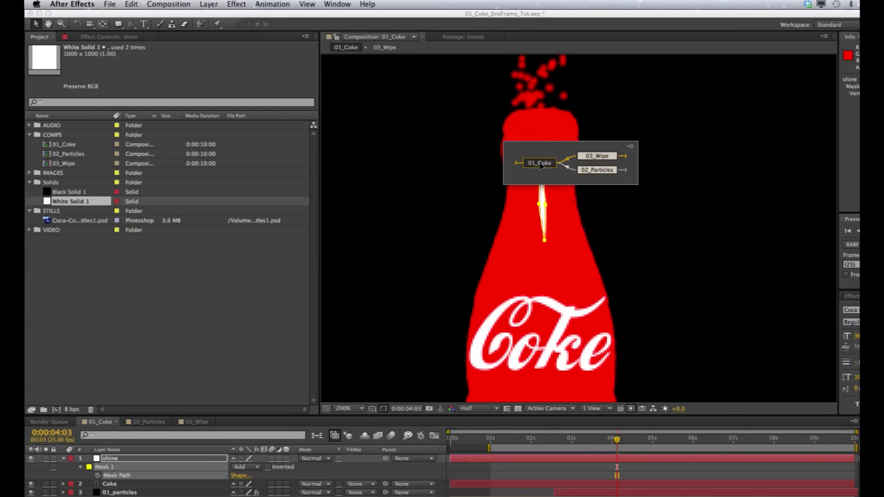
{"action": "left_click", "coordinate": [540, 163]}
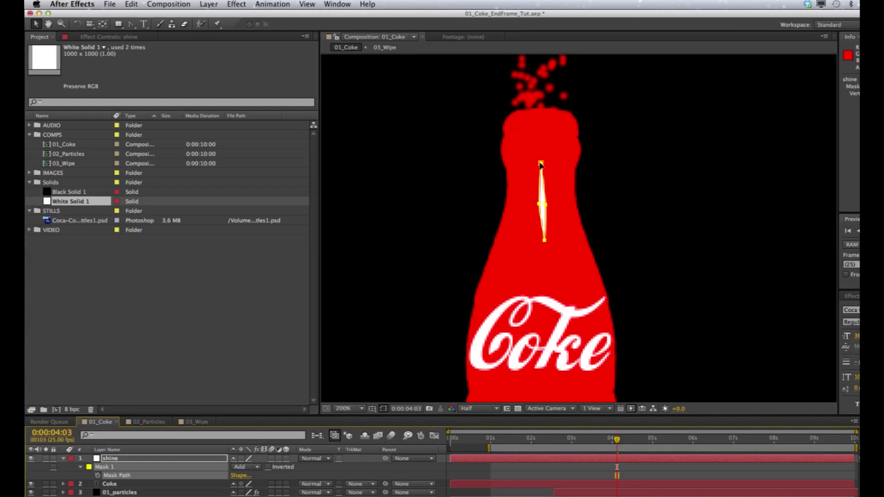
{"action": "key", "text": "Down"}
{"action": "key", "text": "Down"}
{"action": "key", "text": "Down"}
{"action": "key", "text": "Down"}
{"action": "key", "text": "Down"}
{"action": "key", "text": "Down"}
{"action": "key", "text": "Down"}
{"action": "key", "text": "Down"}
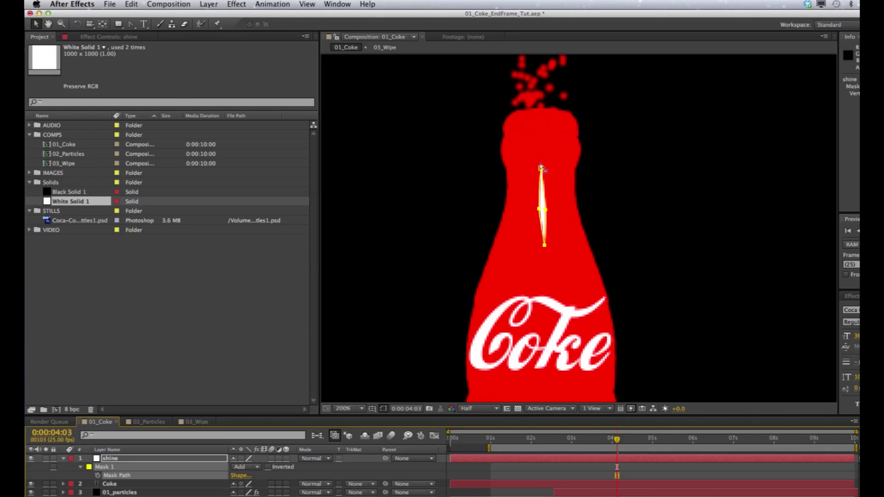
{"action": "key", "text": "Down"}
{"action": "key", "text": "Down"}
{"action": "key", "text": "Down"}
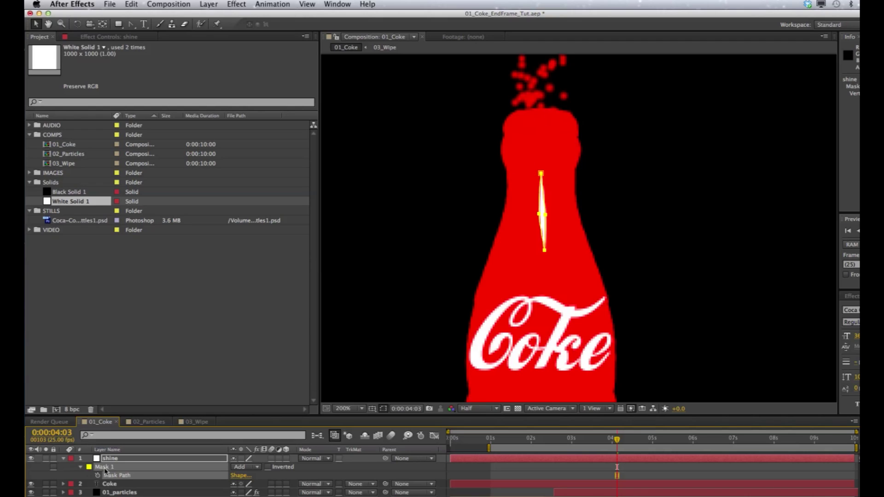
Step: Reveal all mask properties of the shine layer and set Mask 1's feather to 50 pixels
{"action": "key", "text": "m"}
{"action": "key", "text": "m"}
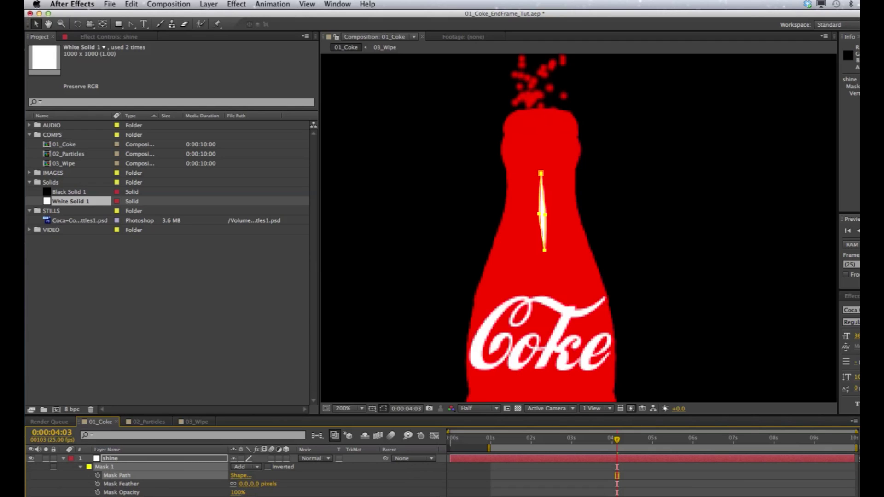
{"action": "left_click", "coordinate": [132, 487]}
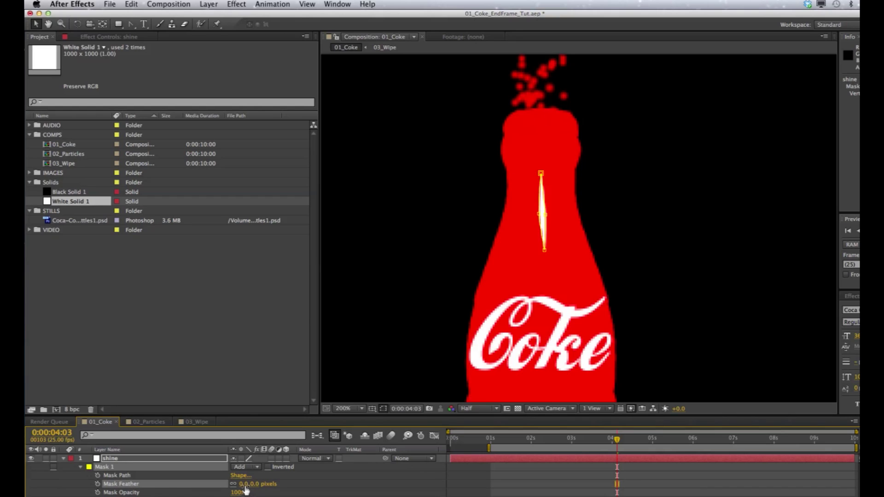
{"action": "left_click", "coordinate": [244, 483]}
{"action": "type", "text": "50"}
{"action": "key", "text": "Return"}
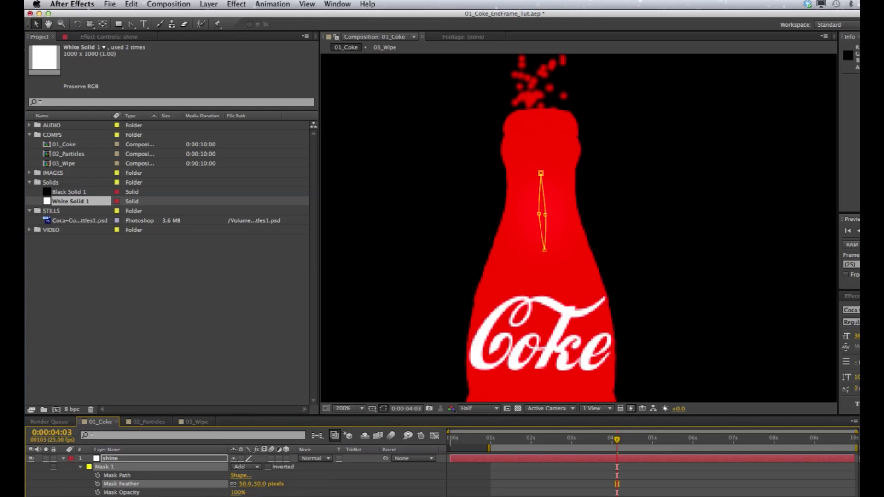
Step: Try a feather of 20 pixels on Mask 1 of the shine layer
{"action": "left_click", "coordinate": [246, 484]}
{"action": "type", "text": "20"}
{"action": "key", "text": "Return"}
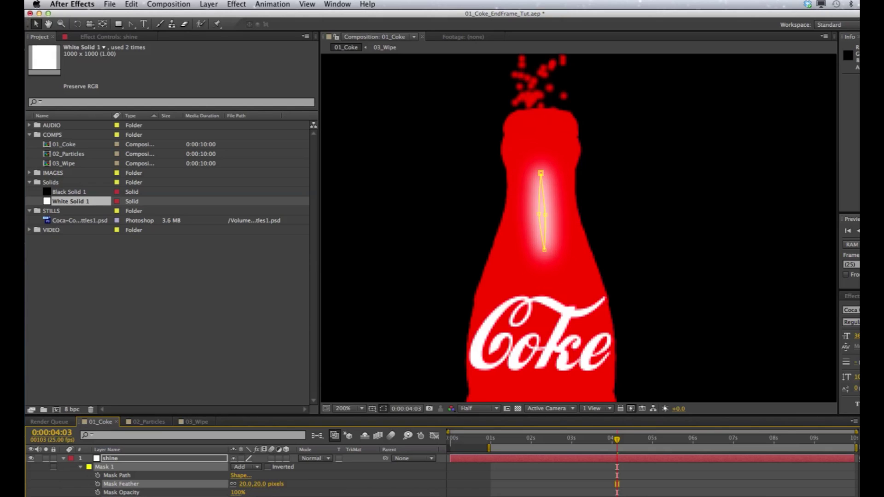
{"action": "key", "text": "super+shift+a"}
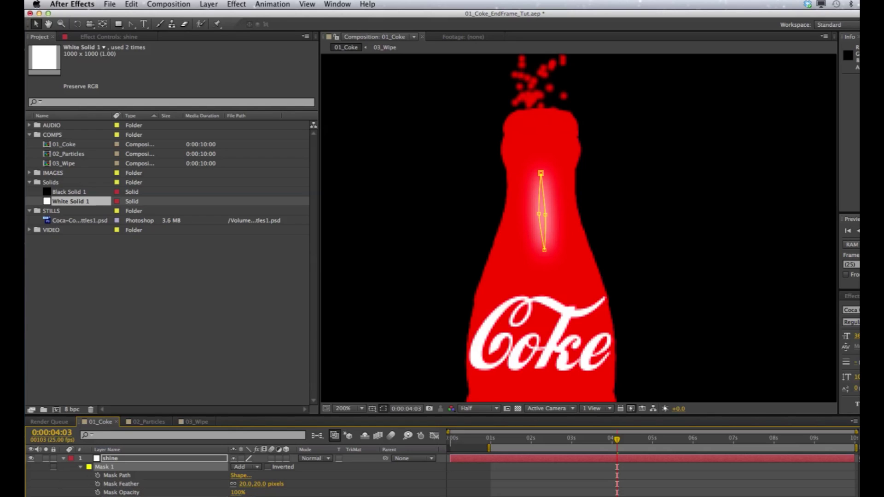
Step: Set Mask 1's feather to 5 pixels and show the bottle at 100% with nothing selected
{"action": "left_click", "coordinate": [246, 484]}
{"action": "type", "text": "5"}
{"action": "key", "text": "Return"}
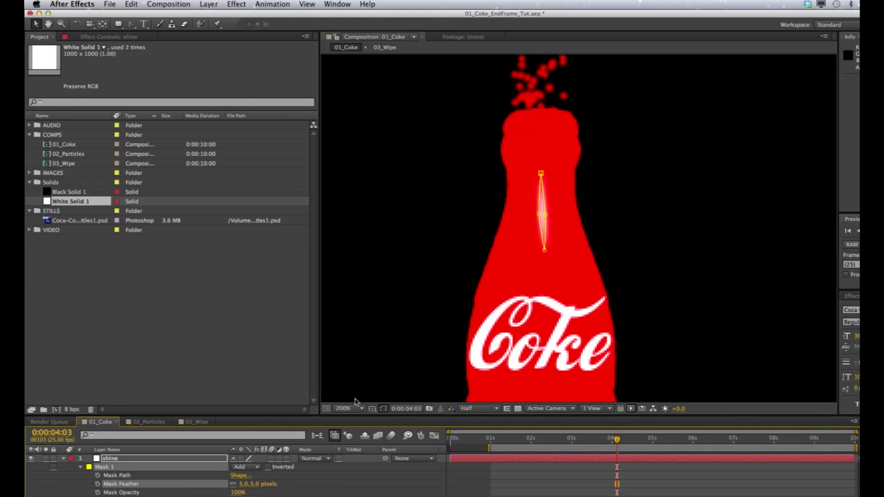
{"action": "scroll", "coordinate": [459, 249], "scroll_direction": "down", "scroll_amount": 3}
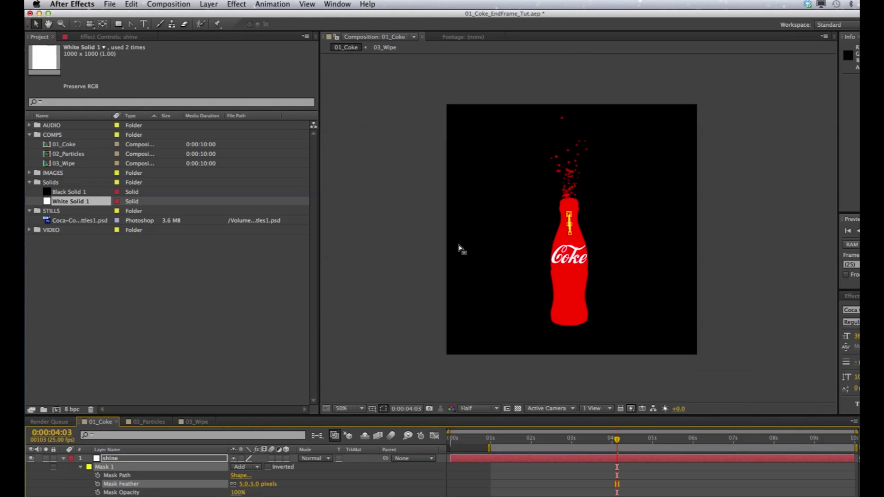
{"action": "left_click", "coordinate": [359, 210]}
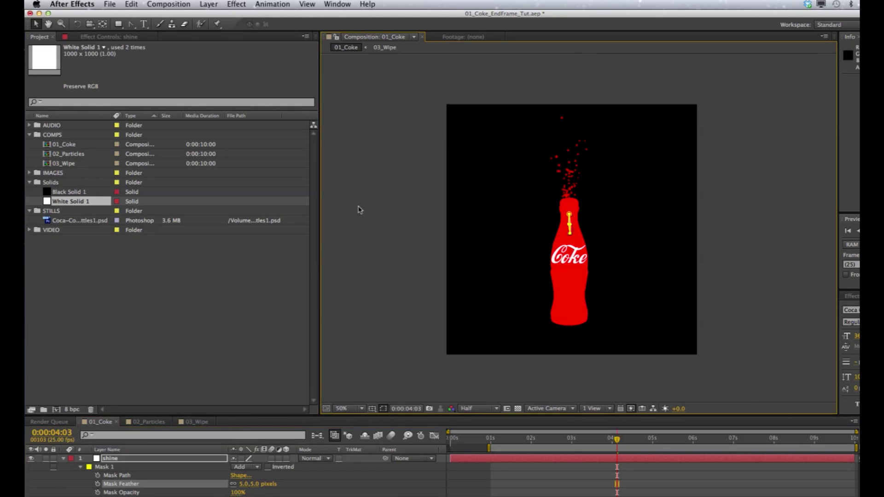
{"action": "key", "text": "slash"}
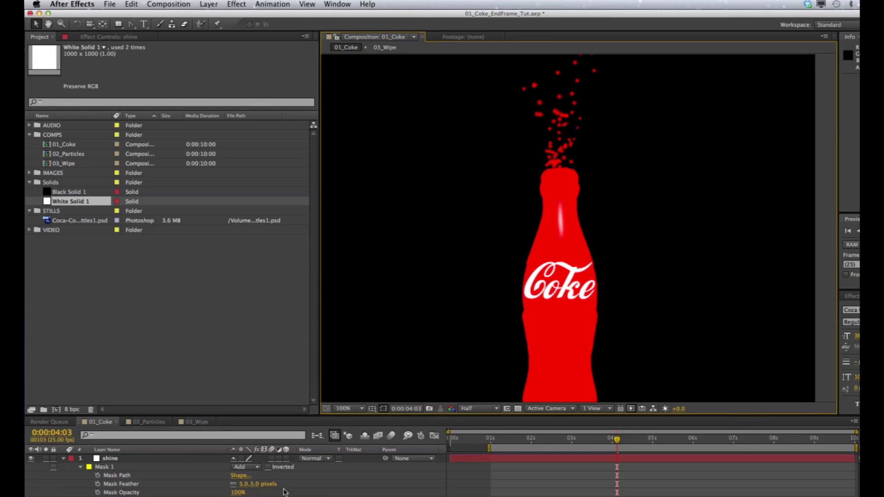
Step: Examine the feathered shine highlight on the bottle neck up close and against the whole bottle
{"action": "left_click", "coordinate": [102, 468]}
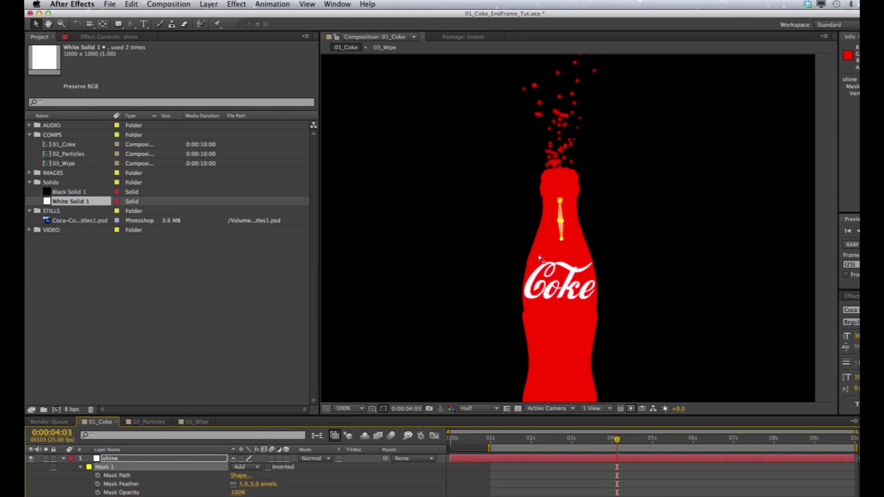
{"action": "key", "text": "period"}
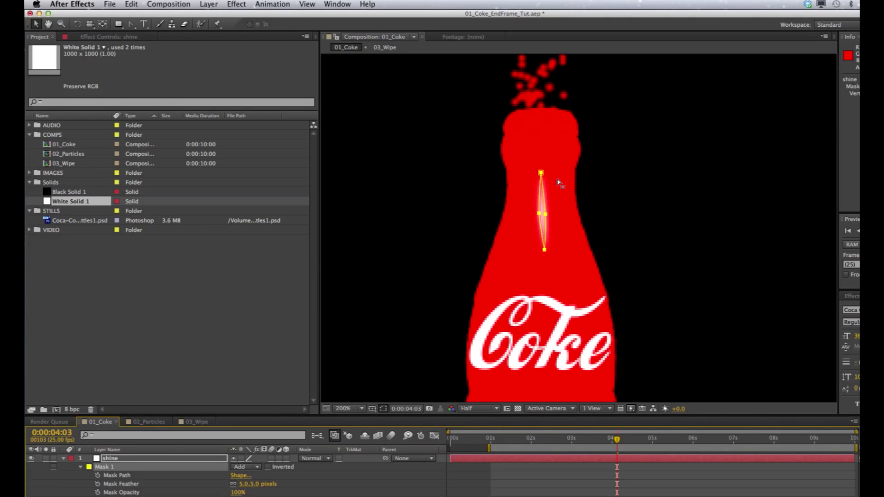
{"action": "key", "text": "comma"}
{"action": "key", "text": "comma"}
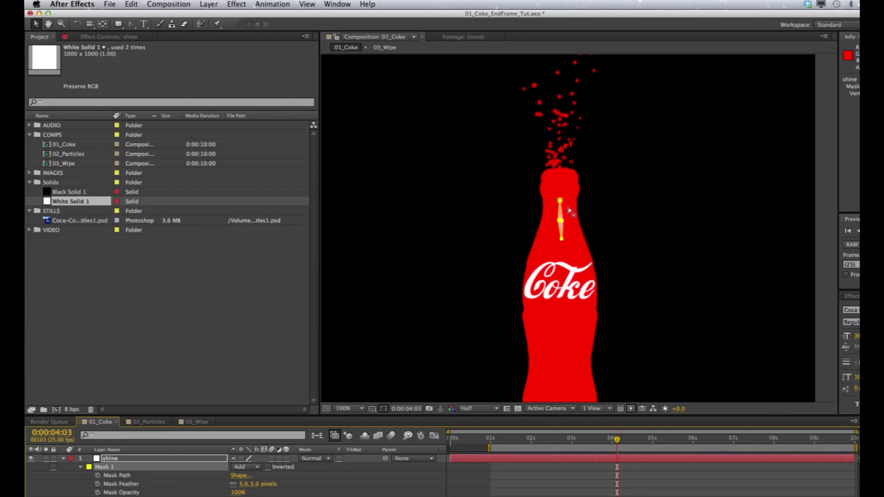
{"action": "left_click", "coordinate": [577, 215]}
{"action": "scroll", "coordinate": [690, 199], "scroll_direction": "down", "scroll_amount": 1}
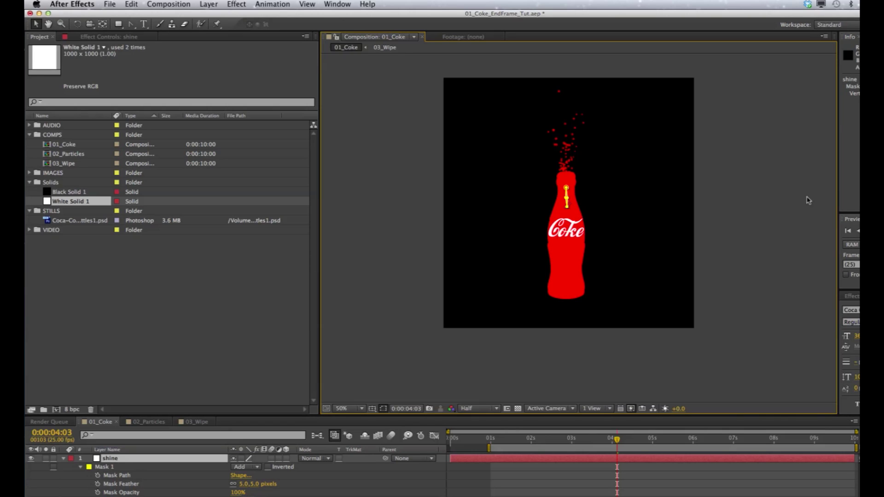
{"action": "key", "text": "period"}
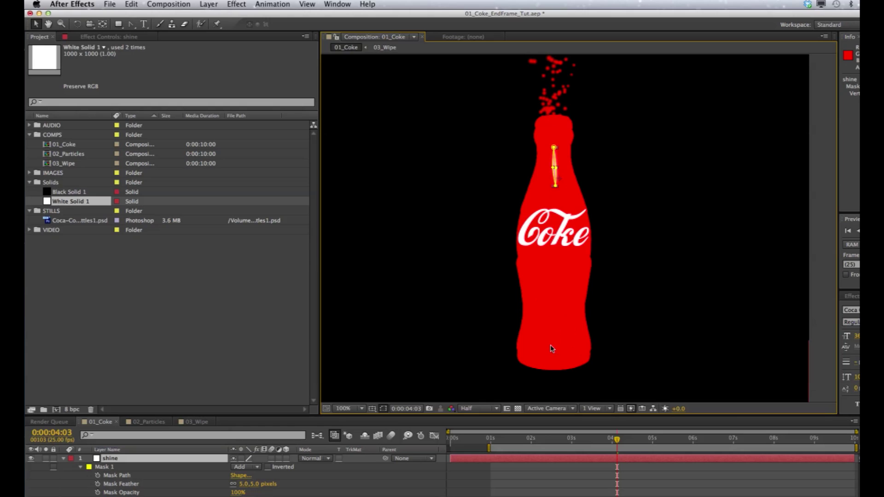
{"action": "key", "text": "period"}
{"action": "key", "text": "comma"}
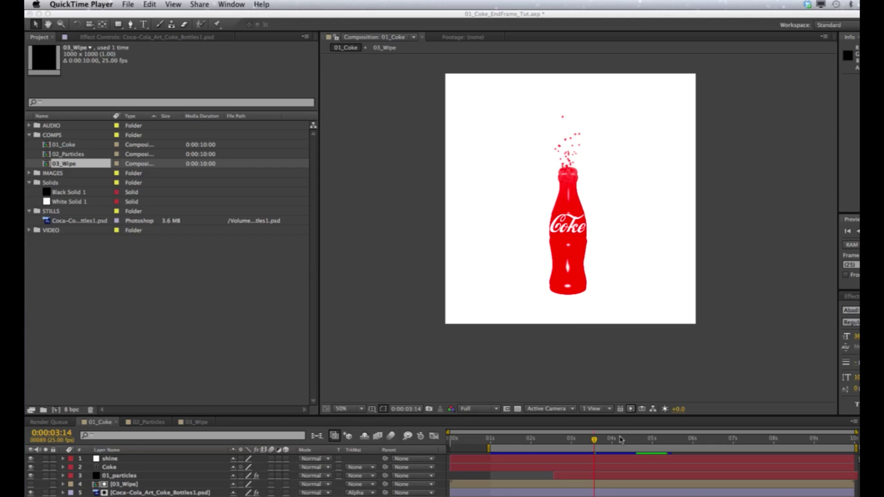
Step: Inspect the white shine highlights along the full Coke bottle on the white background
{"action": "left_click", "coordinate": [588, 356]}
{"action": "scroll", "coordinate": [594, 331], "scroll_direction": "up", "scroll_amount": 2}
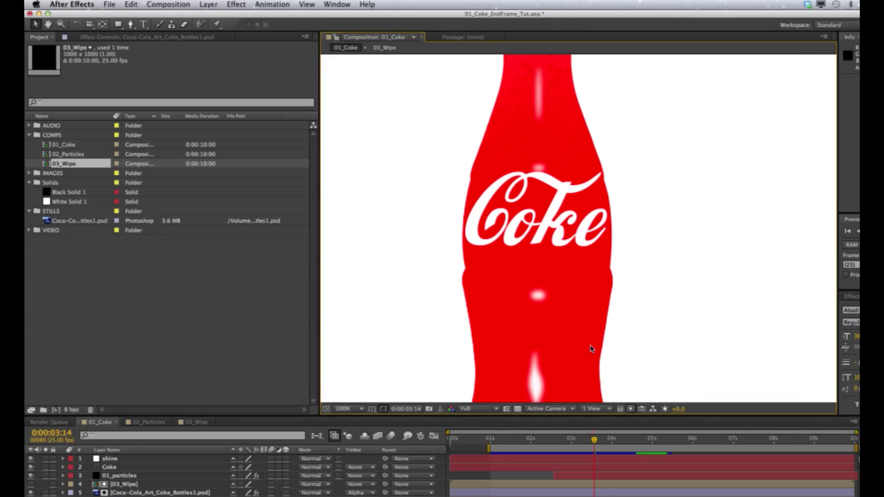
{"action": "scroll", "coordinate": [598, 307], "scroll_direction": "down", "scroll_amount": 1}
{"action": "scroll", "coordinate": [637, 267], "scroll_direction": "down", "scroll_amount": 2}
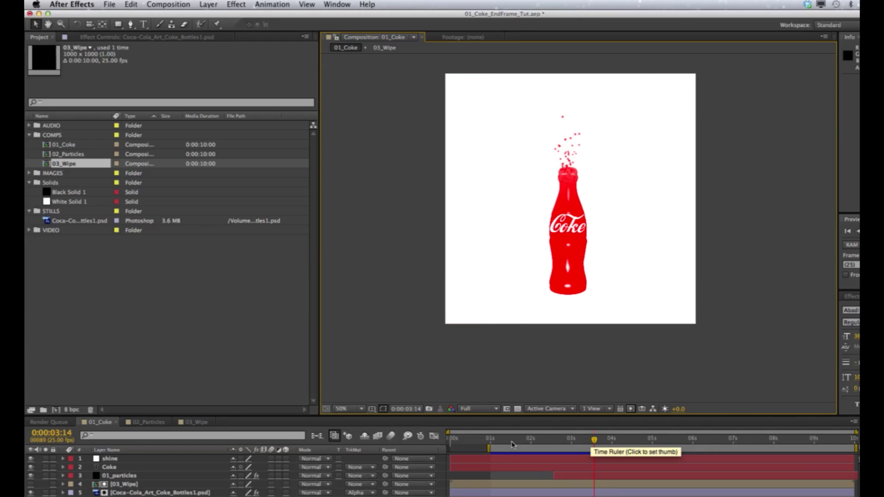
Step: Go to 0:00:01:12 and show the Radial Wipe settings of the 01_wipe layer in the 03_Wipe composition
{"action": "left_click_drag", "start_coordinate": [499, 444], "coordinate": [510, 443]}
{"action": "key", "text": "super+z"}
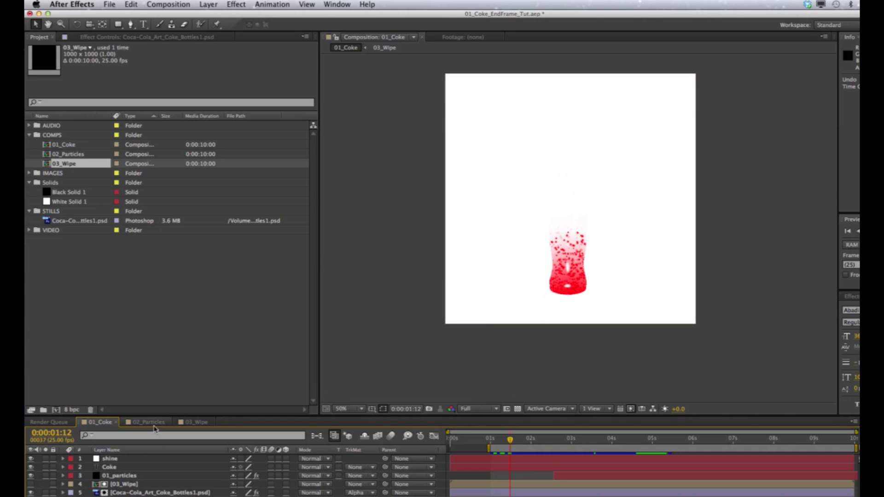
{"action": "left_click", "coordinate": [192, 422]}
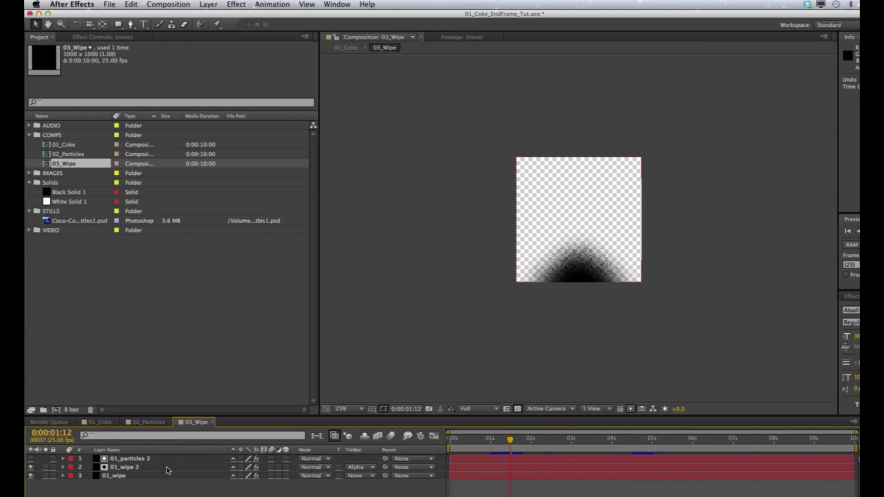
{"action": "left_click", "coordinate": [142, 475]}
{"action": "left_click", "coordinate": [115, 37]}
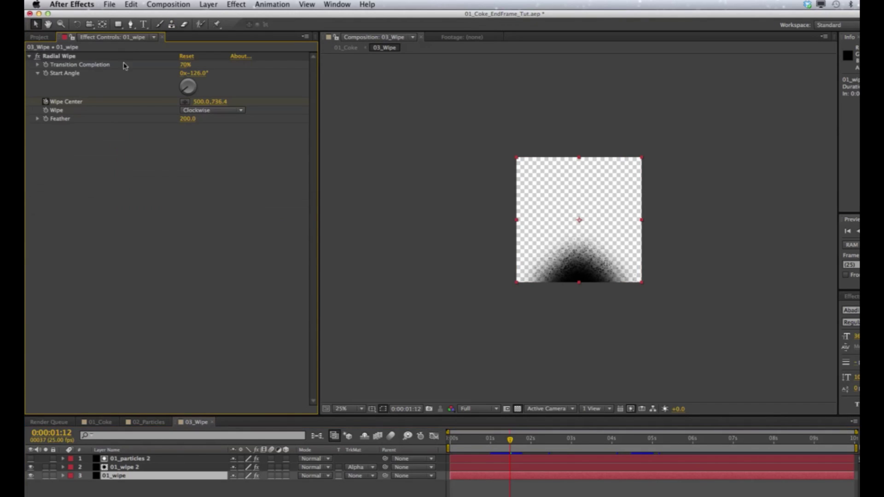
Step: Try a Radial Wipe feather of 10 on the 01_wipe layer
{"action": "left_click", "coordinate": [188, 121]}
{"action": "type", "text": "10"}
{"action": "key", "text": "Return"}
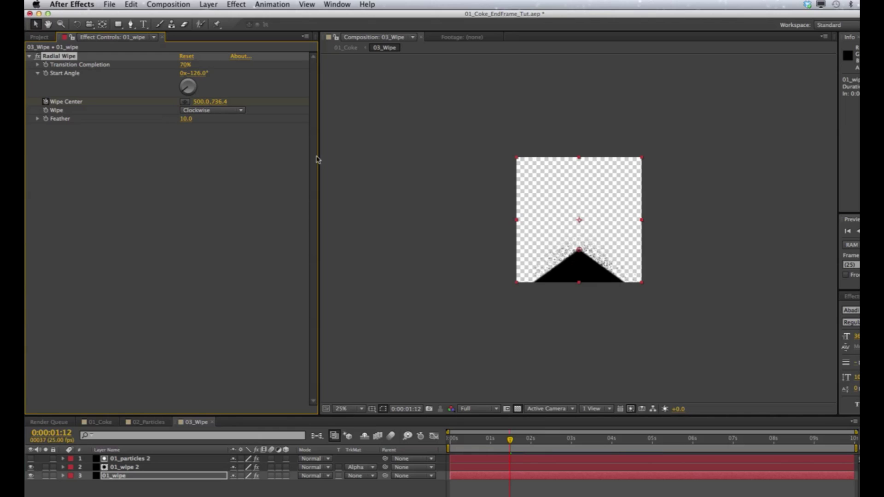
Step: Set the Radial Wipe feather of the 01_wipe layer to 100
{"action": "left_click", "coordinate": [187, 119]}
{"action": "type", "text": "100"}
{"action": "key", "text": "Return"}
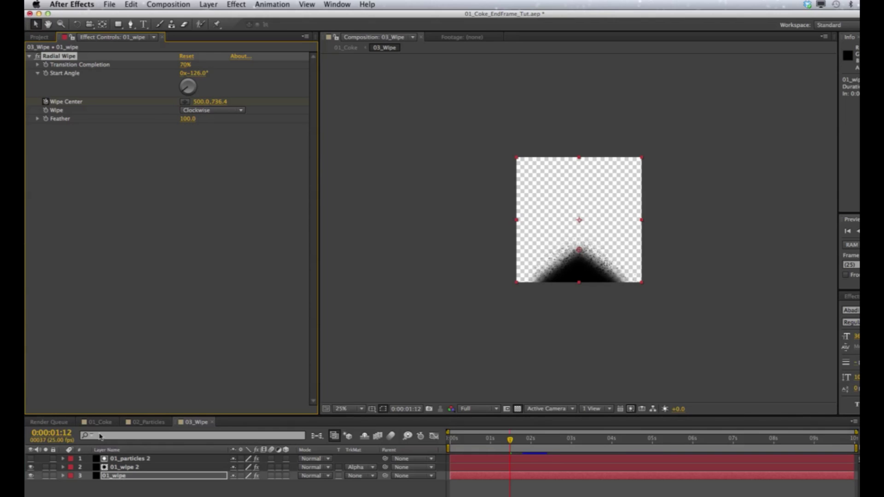
Step: Return to the 01_Coke composition, compare the bottle with the last feather change undone and redone, and preview the reveal
{"action": "left_click", "coordinate": [99, 422]}
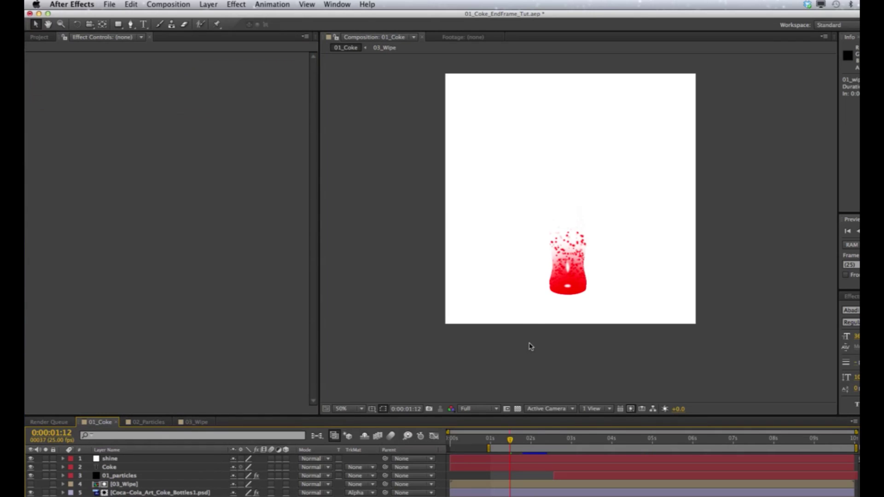
{"action": "key", "text": "super+z"}
{"action": "key", "text": "super+shift+z"}
{"action": "left_click", "coordinate": [530, 348]}
{"action": "key", "text": "period"}
{"action": "key", "text": "comma"}
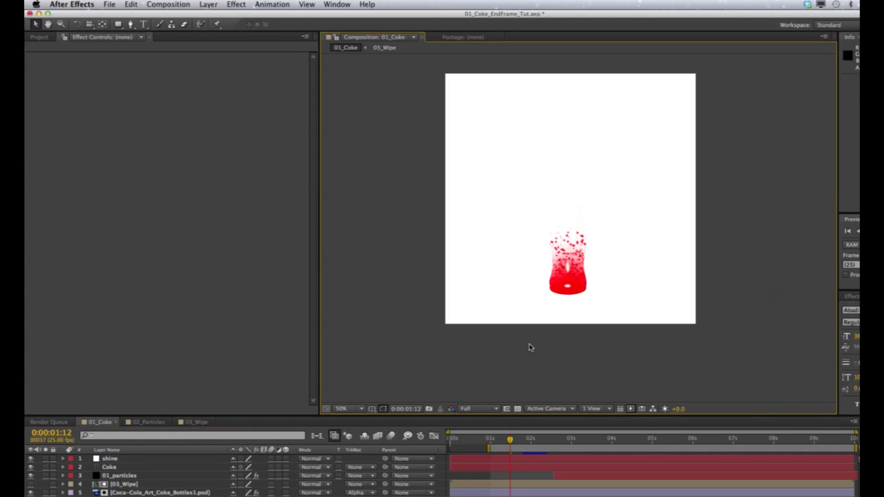
{"action": "key", "text": "KP_0"}
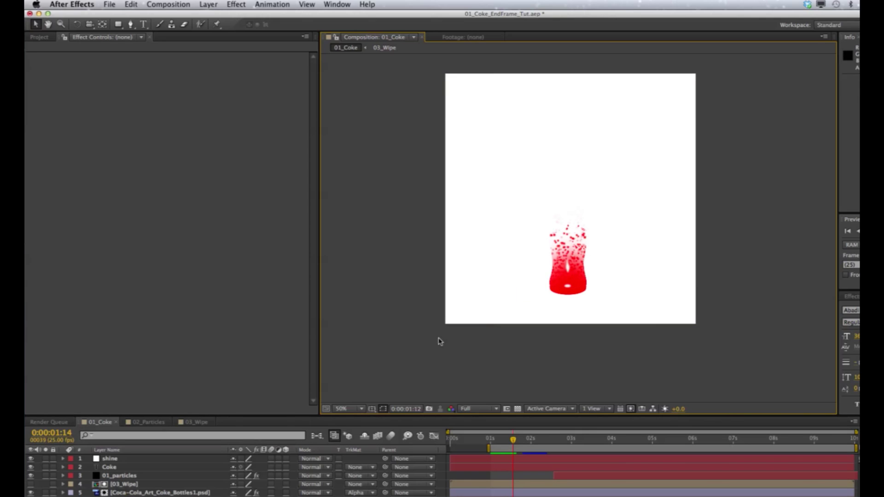
Step: Create a new composition from 01_Coke so that 01_Coke is nested in it as a layer
{"action": "left_click", "coordinate": [30, 35]}
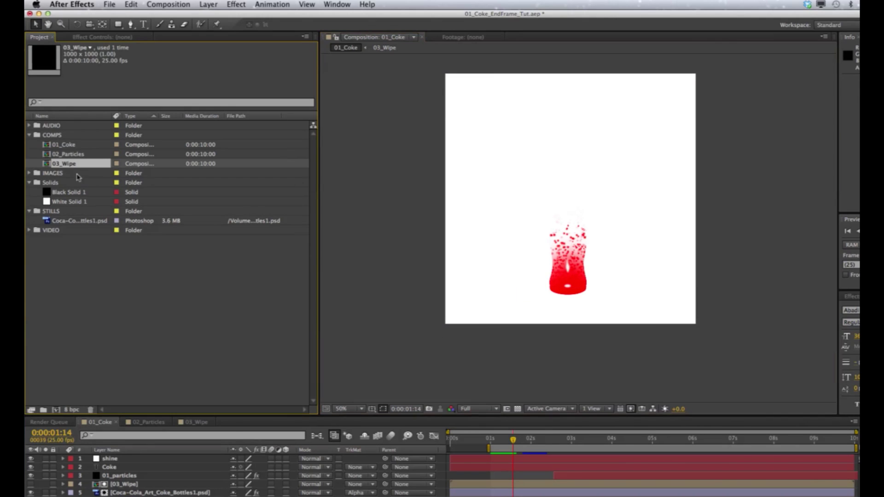
{"action": "left_click", "coordinate": [66, 146]}
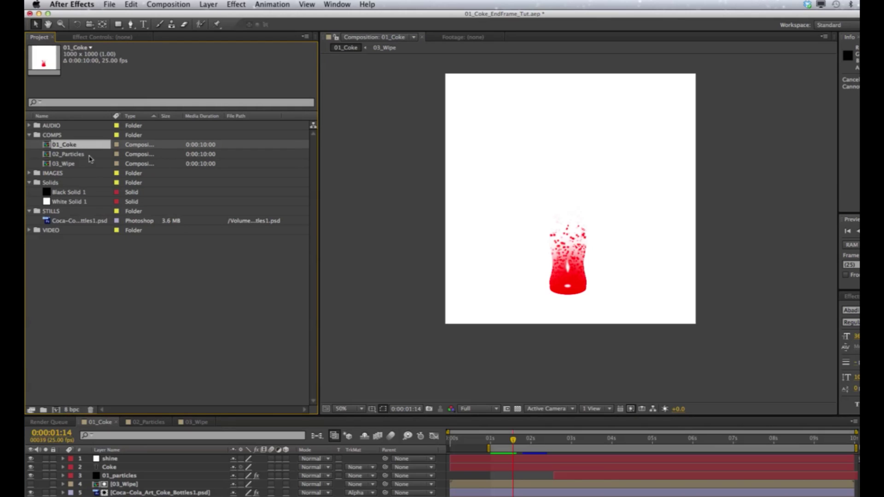
{"action": "left_click_drag", "start_coordinate": [57, 411], "coordinate": [56, 409]}
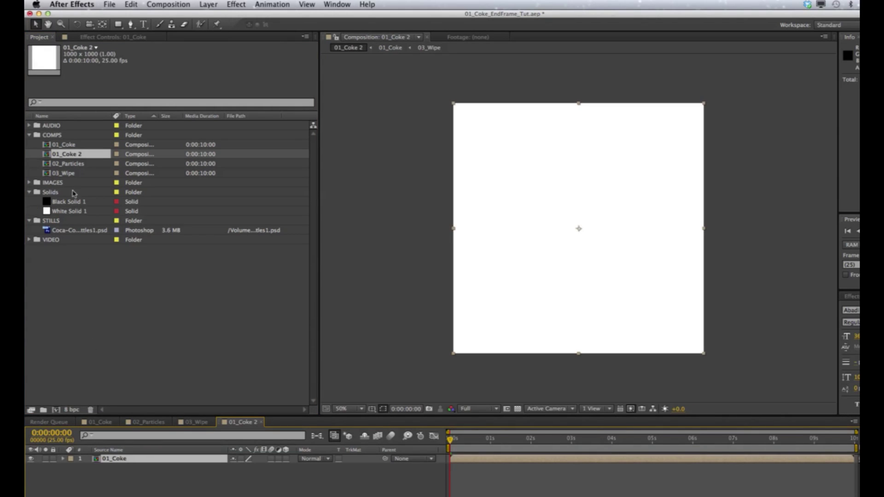
Step: Rename the 01_Coke 2 composition to 04_Final_Coke
{"action": "left_click", "coordinate": [75, 158]}
{"action": "key", "text": "Return"}
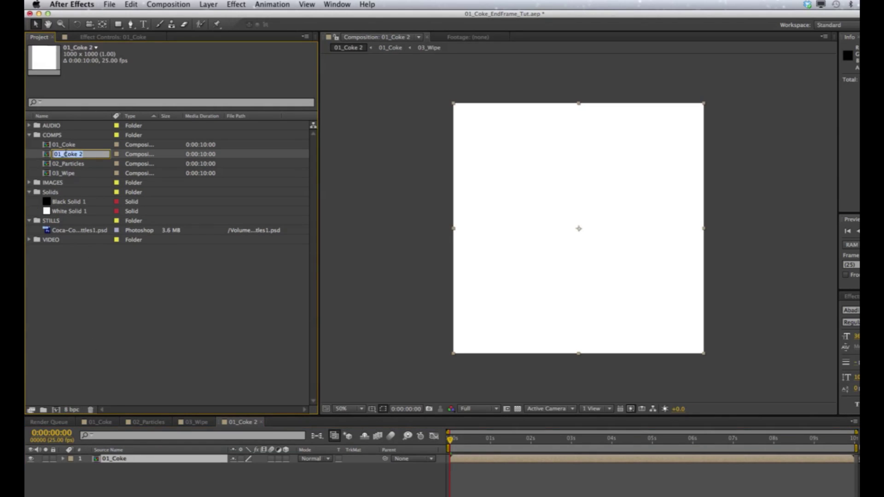
{"action": "left_click", "coordinate": [62, 154]}
{"action": "key", "text": "BackSpace"}
{"action": "type", "text": "4_"}
{"action": "type", "text": "Fib"}
{"action": "key", "text": "BackSpace"}
{"action": "key", "text": "BackSpace"}
{"action": "type", "text": "inal"}
{"action": "key", "text": "Return"}
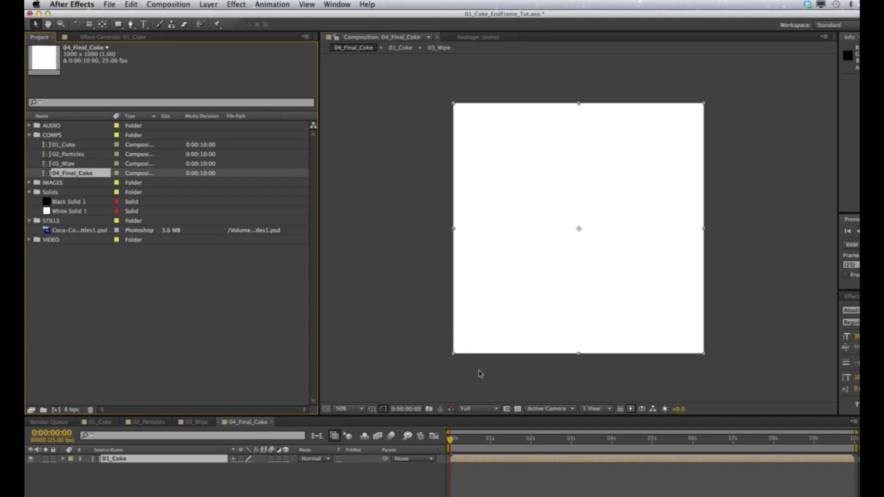
Step: Set the composition's preview resolution to Half and check the bottle reveal up to 0:00:03:13
{"action": "left_click_drag", "start_coordinate": [455, 440], "coordinate": [577, 441]}
{"action": "left_click", "coordinate": [496, 410]}
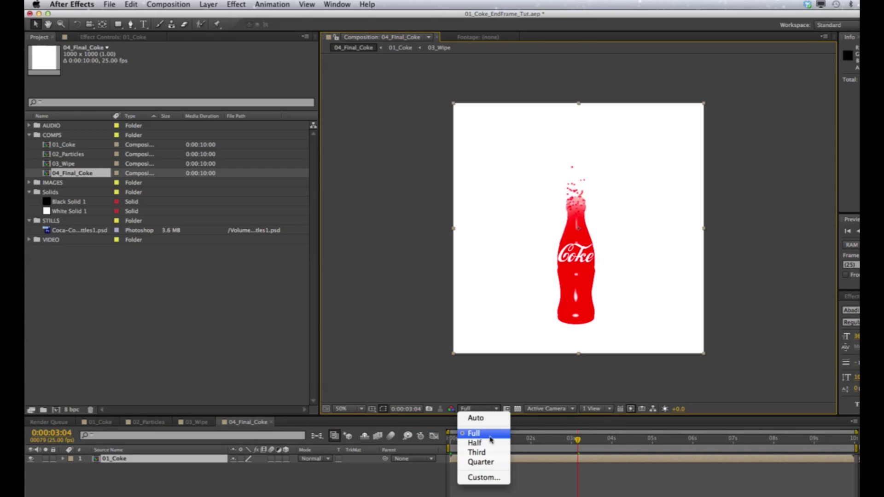
{"action": "left_click", "coordinate": [490, 444]}
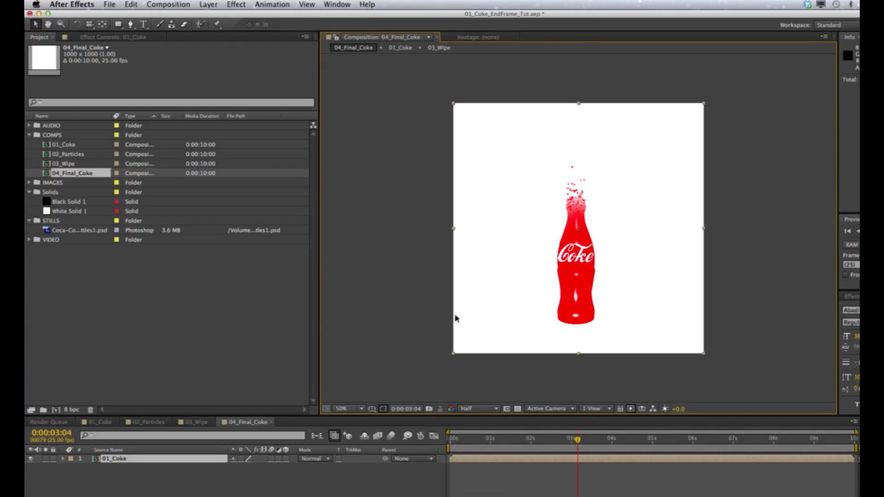
{"action": "left_click", "coordinate": [562, 442]}
{"action": "left_click_drag", "start_coordinate": [562, 443], "coordinate": [591, 441]}
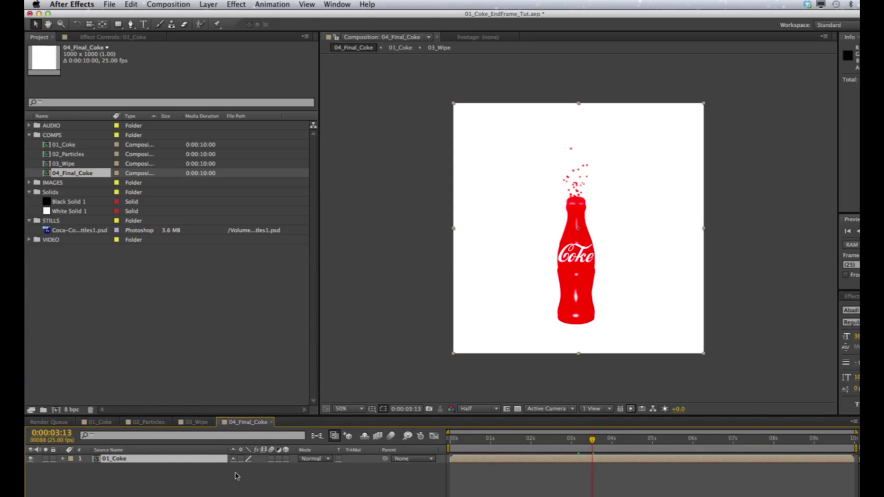
Step: Add a new camera layer to 04_Final_Coke and dismiss the 2D layer warning
{"action": "left_click", "coordinate": [183, 4]}
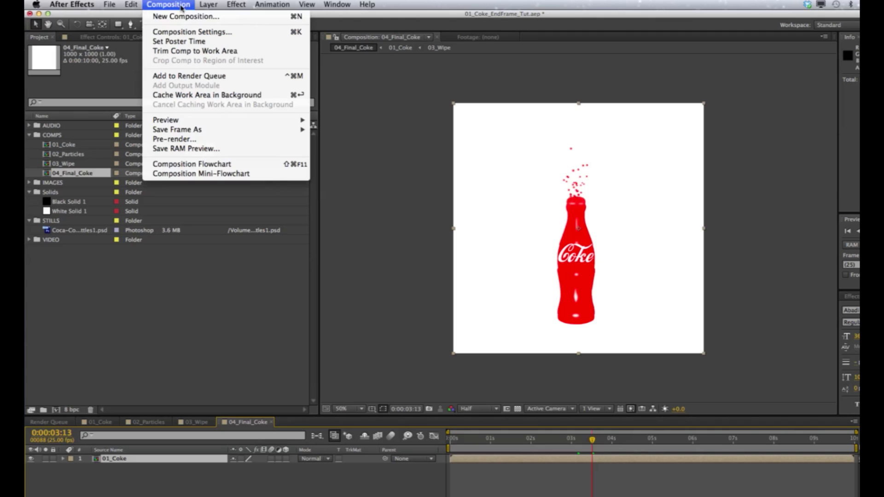
{"action": "mouse_move", "coordinate": [209, 6]}
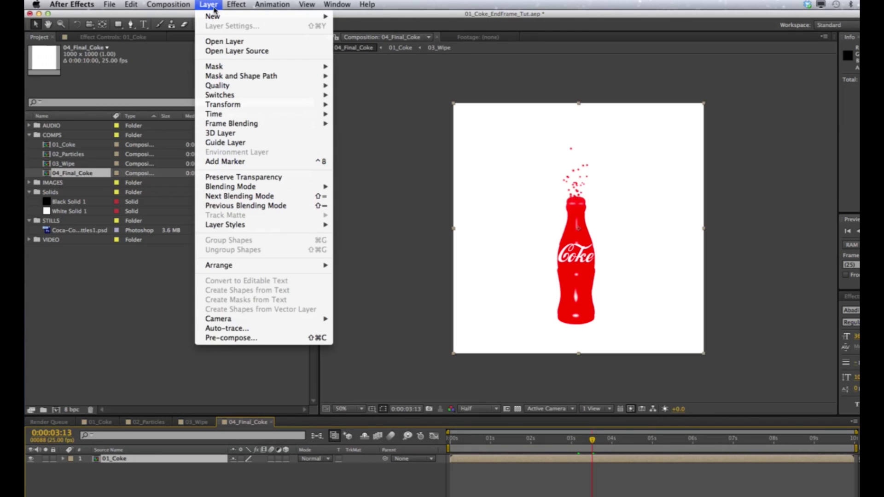
{"action": "mouse_move", "coordinate": [244, 16]}
{"action": "left_click", "coordinate": [358, 49]}
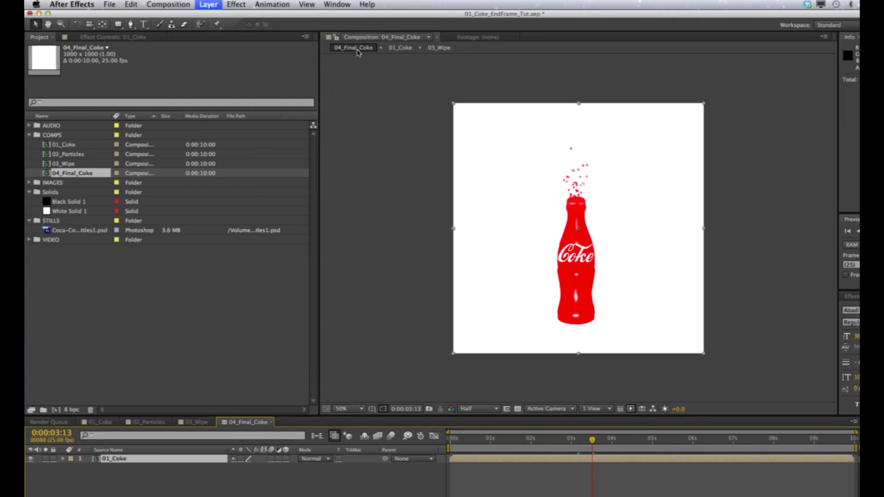
{"action": "left_click", "coordinate": [654, 398]}
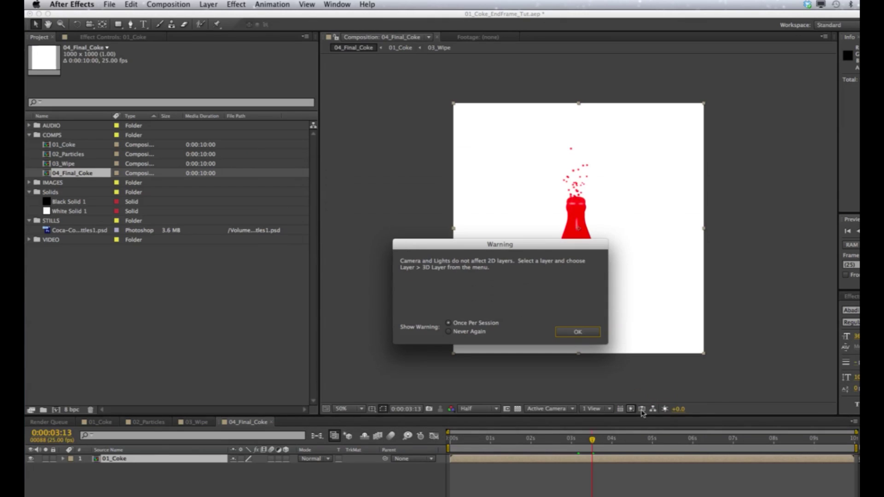
{"action": "left_click", "coordinate": [581, 332]}
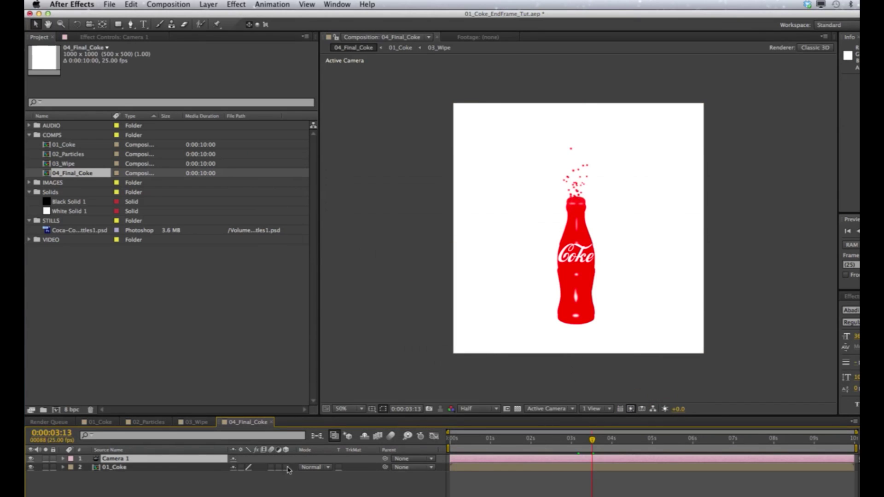
Step: Make the 01_Coke layer 3D and scrub through the reveal to 0:00:04:08
{"action": "left_click", "coordinate": [131, 467]}
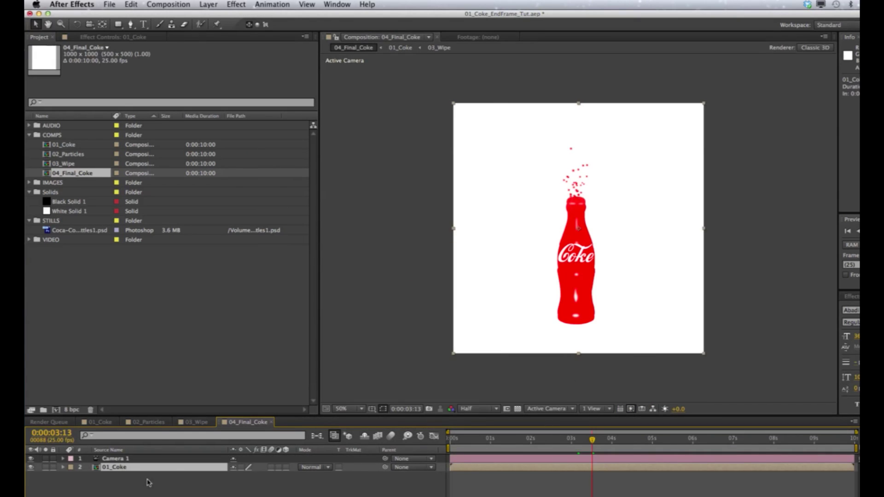
{"action": "left_click", "coordinate": [286, 467]}
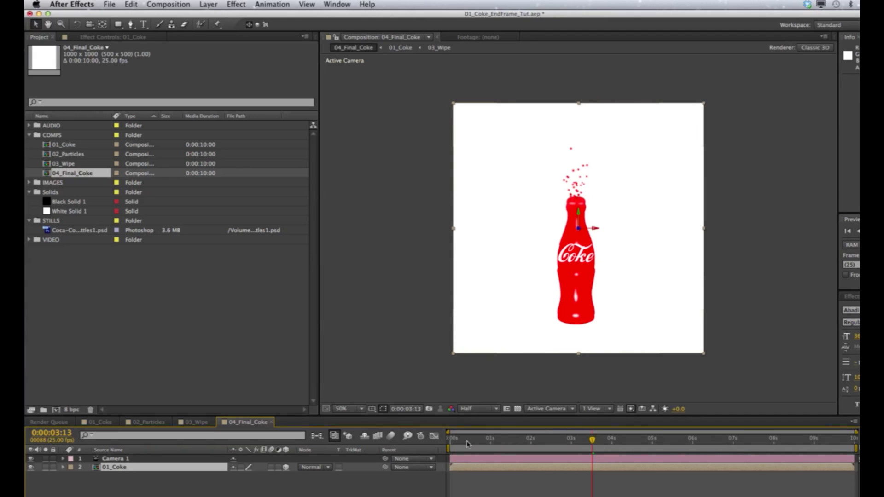
{"action": "left_click_drag", "start_coordinate": [467, 443], "coordinate": [625, 446]}
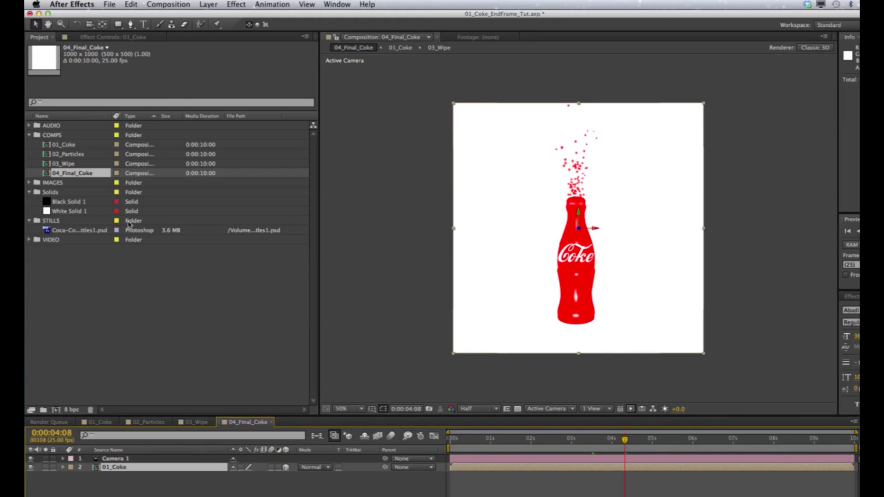
Step: In the 04_Final_Coke composition settings, apply the PAL D1/DV Widescreen preset, then switch to Custom with a width of 1024 px
{"action": "left_click", "coordinate": [49, 177]}
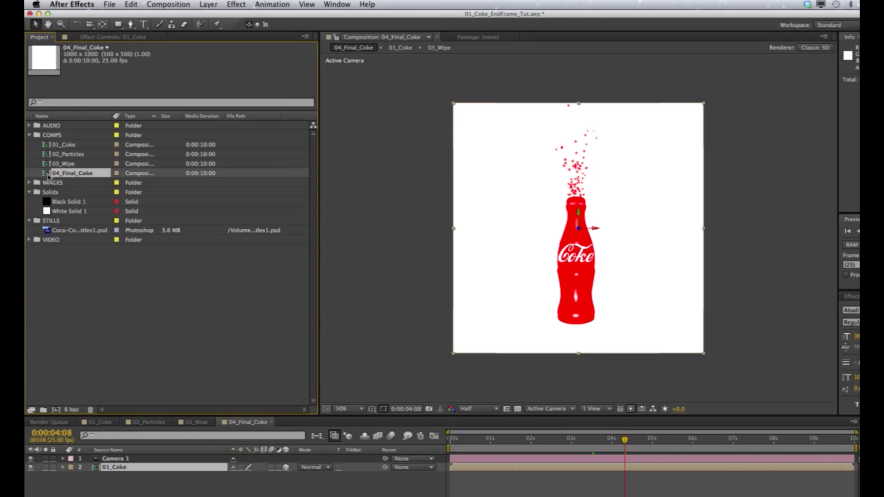
{"action": "left_click", "coordinate": [162, 5]}
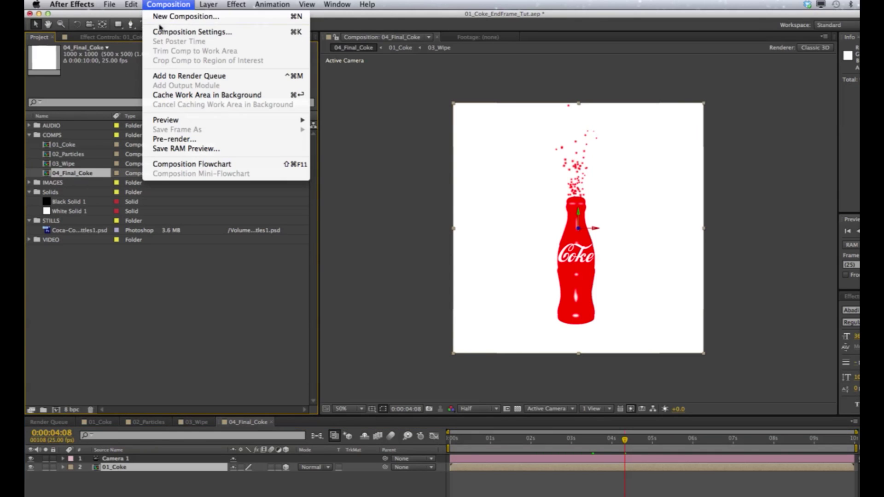
{"action": "left_click", "coordinate": [167, 34]}
{"action": "left_click", "coordinate": [523, 175]}
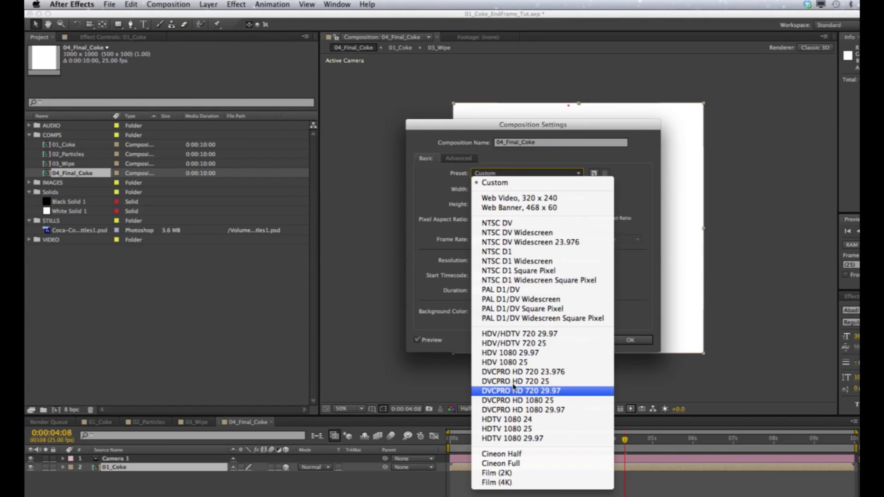
{"action": "left_click", "coordinate": [512, 300]}
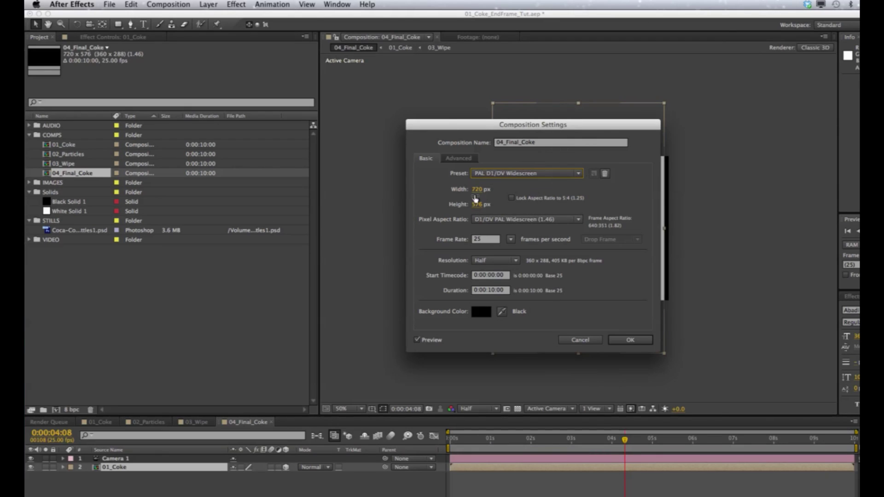
{"action": "left_click", "coordinate": [522, 174]}
{"action": "left_click", "coordinate": [506, 183]}
{"action": "left_click", "coordinate": [483, 191]}
{"action": "type", "text": "1024"}
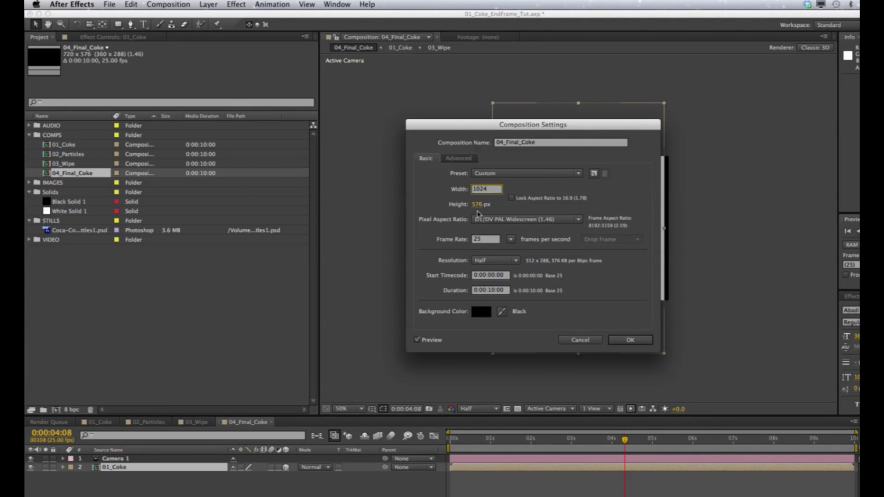
Step: Set the composition's pixel aspect ratio to Square Pixels, keeping the bottle in view, and apply the settings
{"action": "left_click", "coordinate": [518, 210]}
{"action": "left_click", "coordinate": [535, 222]}
{"action": "left_click", "coordinate": [537, 229]}
{"action": "left_click_drag", "start_coordinate": [537, 122], "coordinate": [309, 111]}
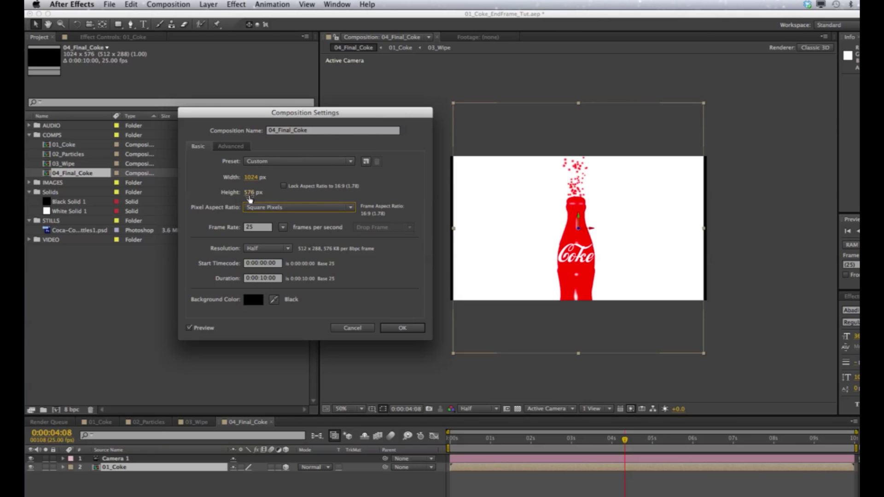
{"action": "left_click", "coordinate": [270, 210]}
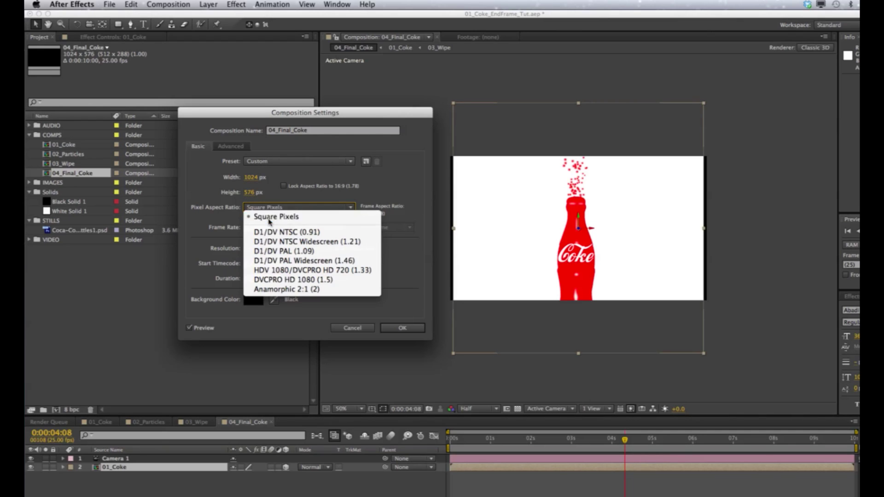
{"action": "left_click", "coordinate": [271, 219]}
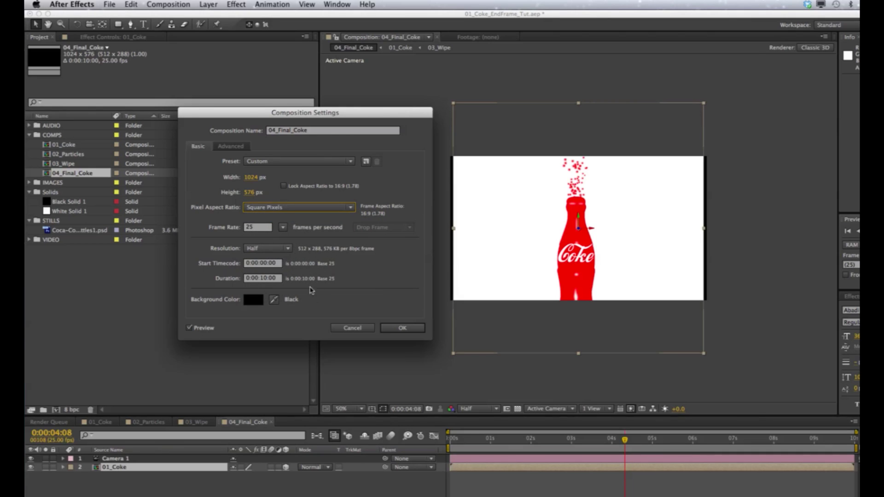
{"action": "left_click", "coordinate": [400, 327]}
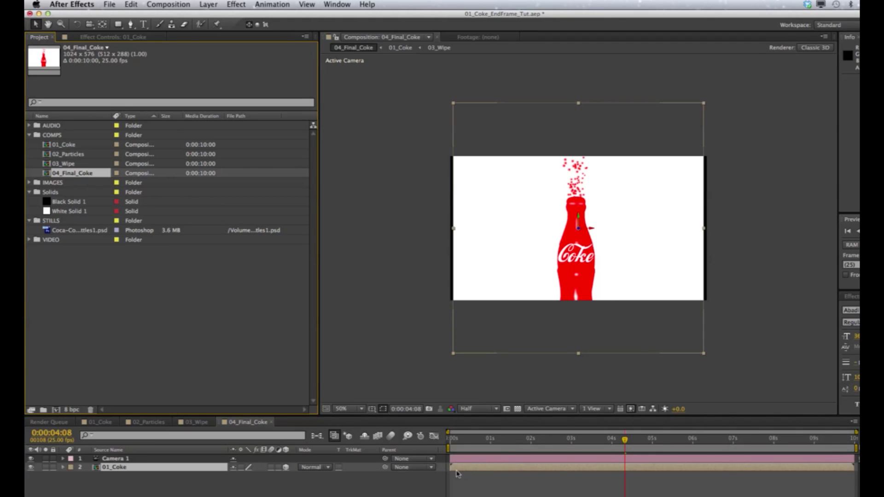
Step: Scale the 01_Coke layer to 80%, then try nudging it slightly upward in the frame and undo the move
{"action": "key", "text": "s"}
{"action": "left_click_drag", "start_coordinate": [248, 476], "coordinate": [234, 477]}
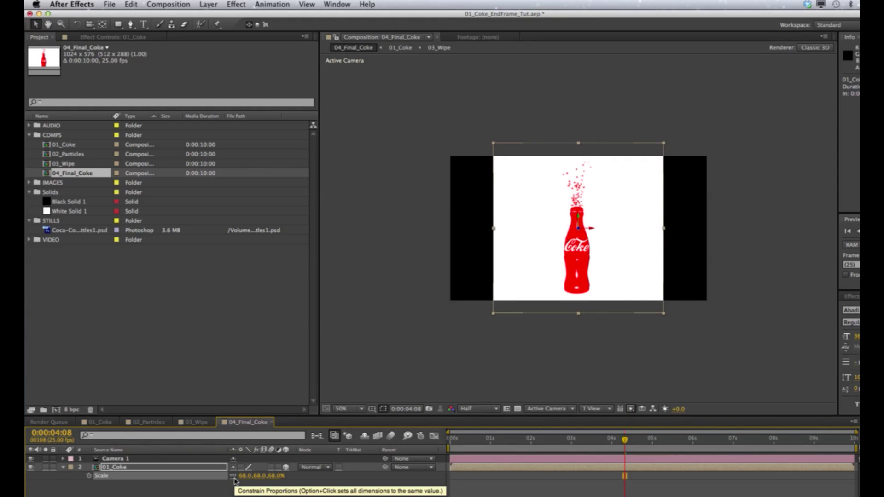
{"action": "left_click", "coordinate": [245, 476]}
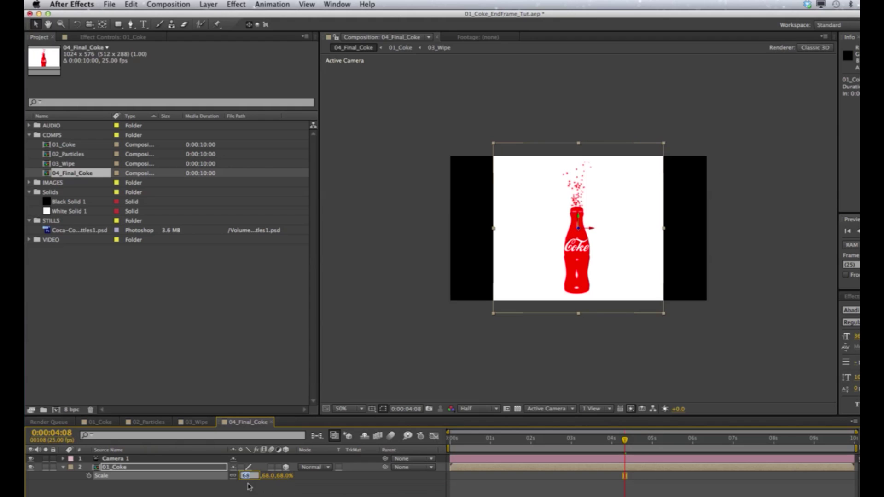
{"action": "key", "text": "Return"}
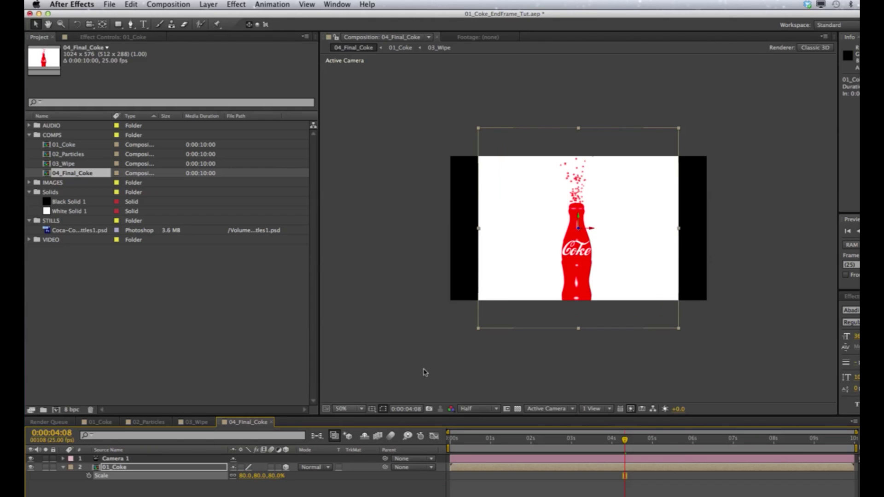
{"action": "left_click_drag", "start_coordinate": [579, 278], "coordinate": [579, 273]}
{"action": "key", "text": "super+z"}
Step: Add White Solid 1 as the bottom layer of 04_Final_Coke, then try widening it by hand and undo the stretch
{"action": "left_click", "coordinate": [313, 487]}
{"action": "left_click_drag", "start_coordinate": [68, 215], "coordinate": [129, 487]}
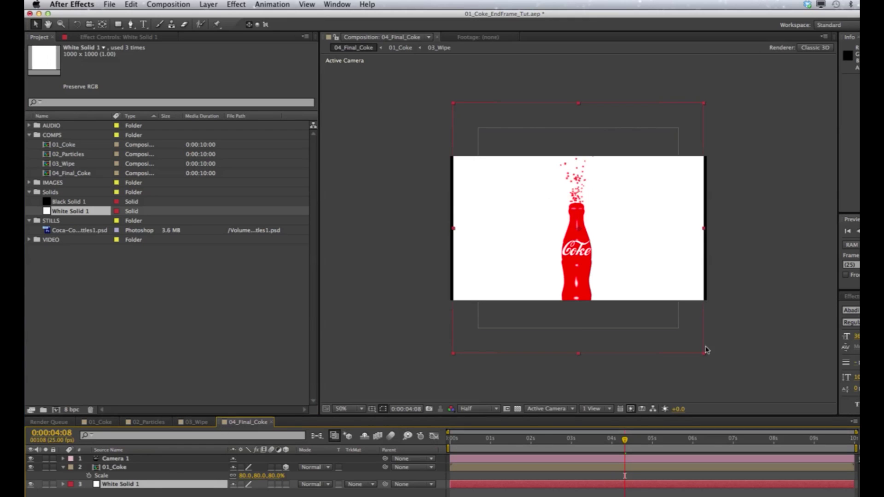
{"action": "left_click_drag", "start_coordinate": [704, 229], "coordinate": [711, 230]}
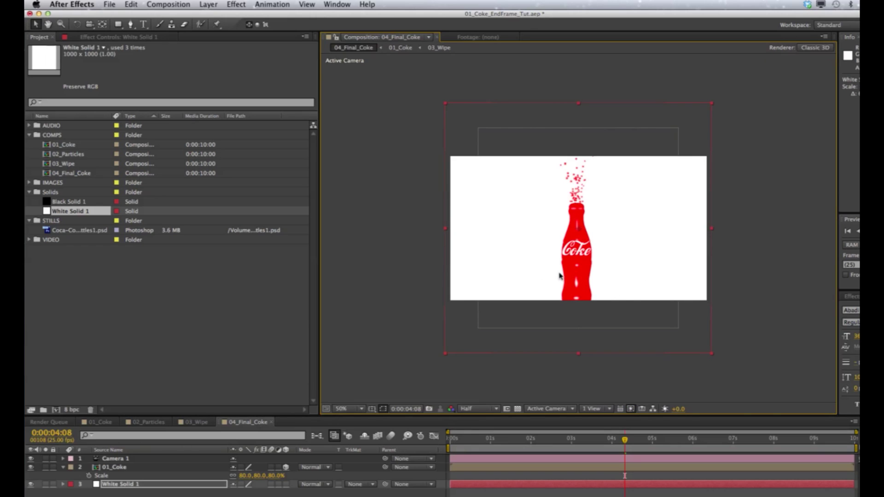
{"action": "key", "text": "cmd+z"}
Step: Fit the White Solid 1 layer to the composition width, then stretch it horizontally well past both sides of the frame
{"action": "right_click", "coordinate": [629, 204]}
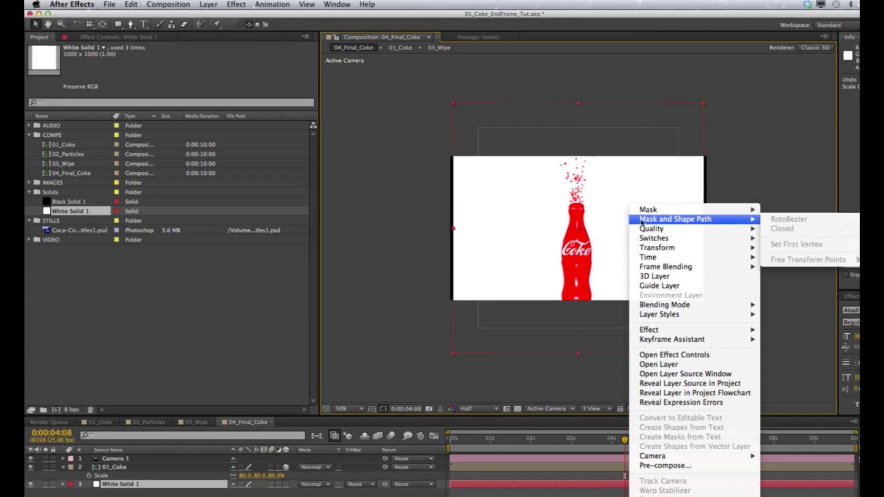
{"action": "mouse_move", "coordinate": [651, 248]}
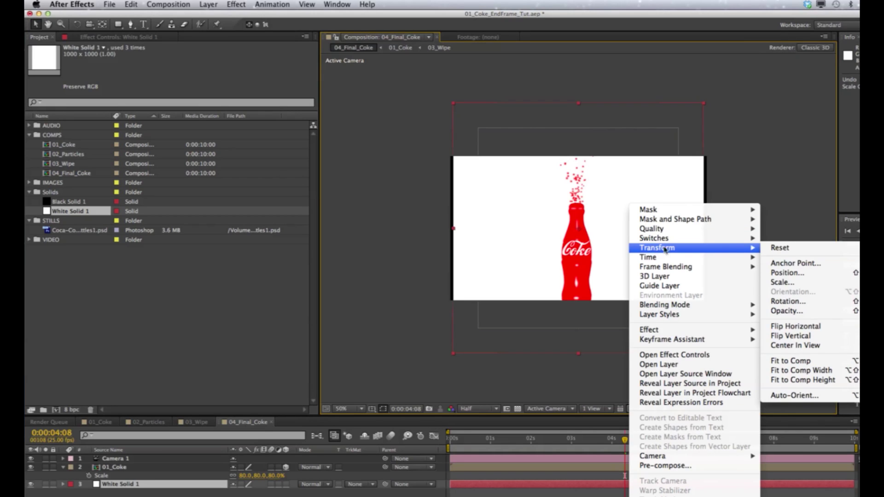
{"action": "left_click", "coordinate": [795, 372]}
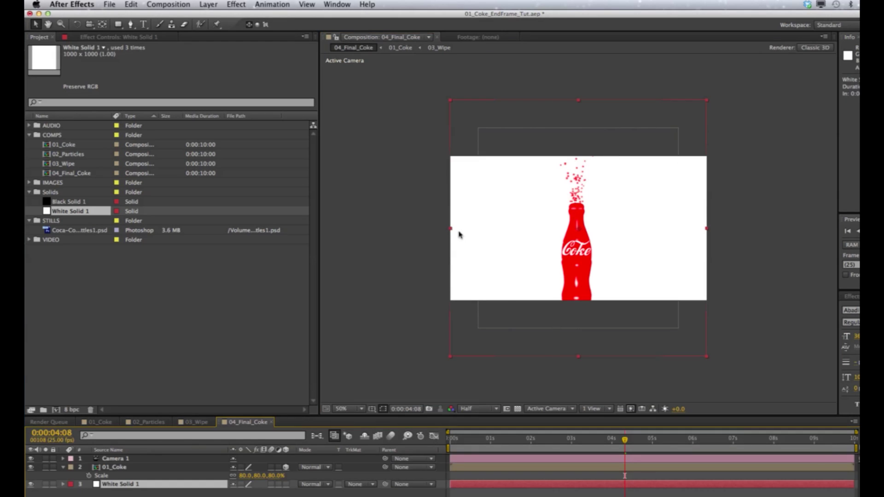
{"action": "left_click_drag", "start_coordinate": [450, 231], "coordinate": [386, 249]}
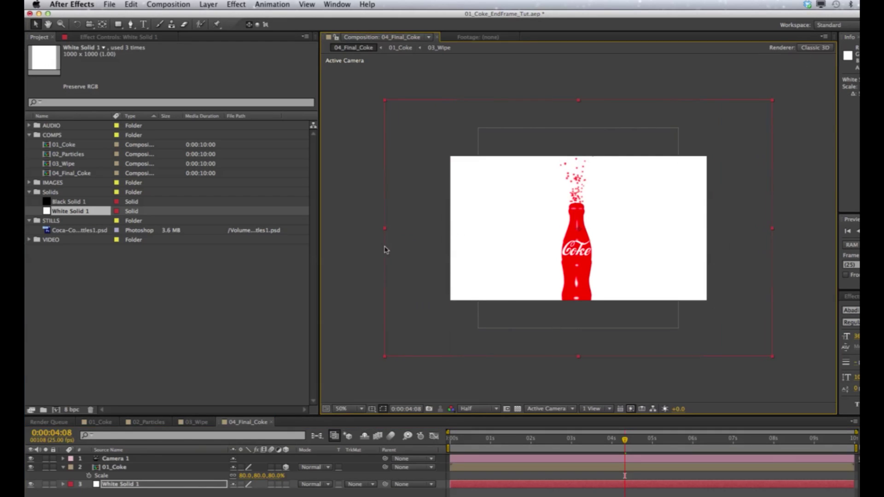
Step: Start keyframing Camera 1's Position, Point of Interest and Orientation at 0:00:01:16
{"action": "left_click", "coordinate": [114, 459]}
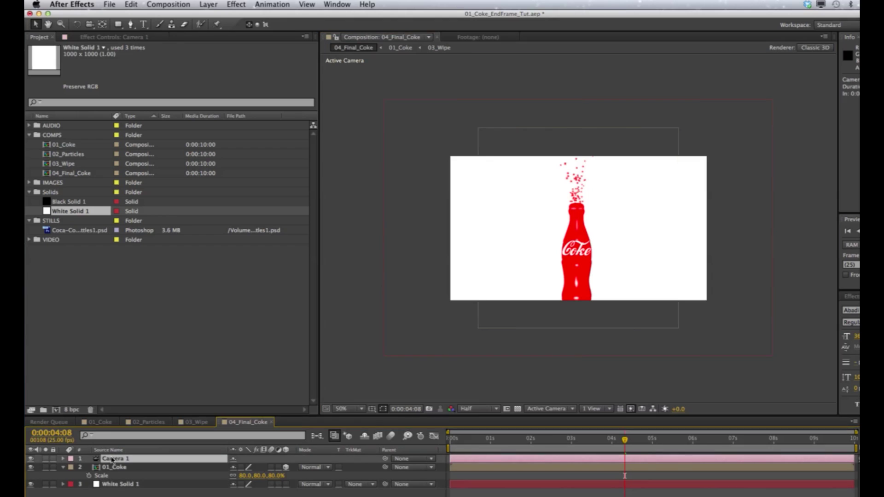
{"action": "left_click_drag", "start_coordinate": [453, 444], "coordinate": [516, 442]}
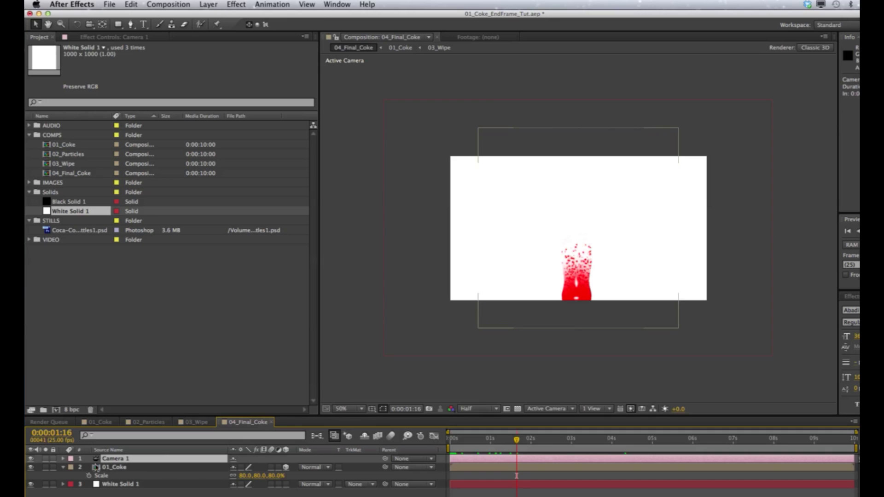
{"action": "left_click", "coordinate": [63, 459]}
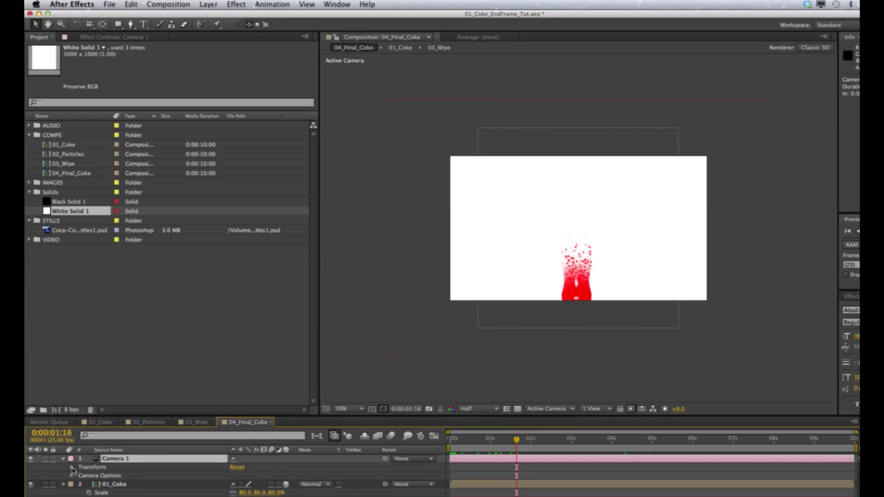
{"action": "left_click", "coordinate": [72, 468]}
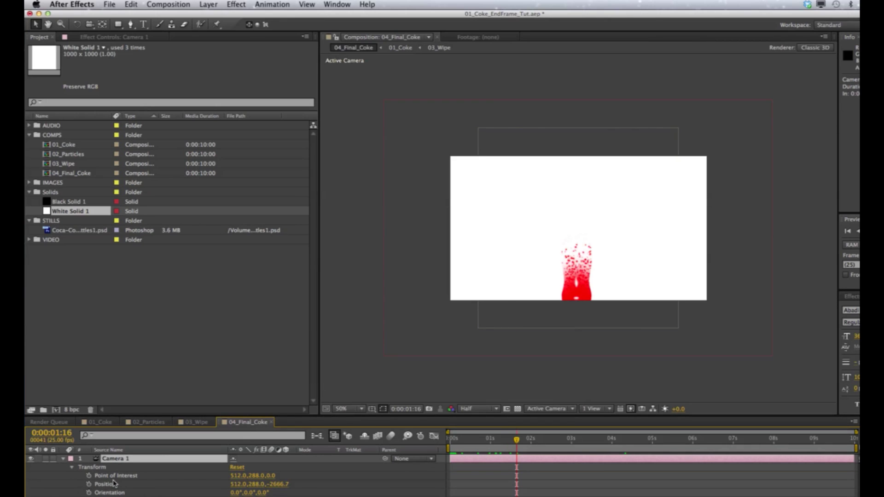
{"action": "left_click", "coordinate": [89, 484]}
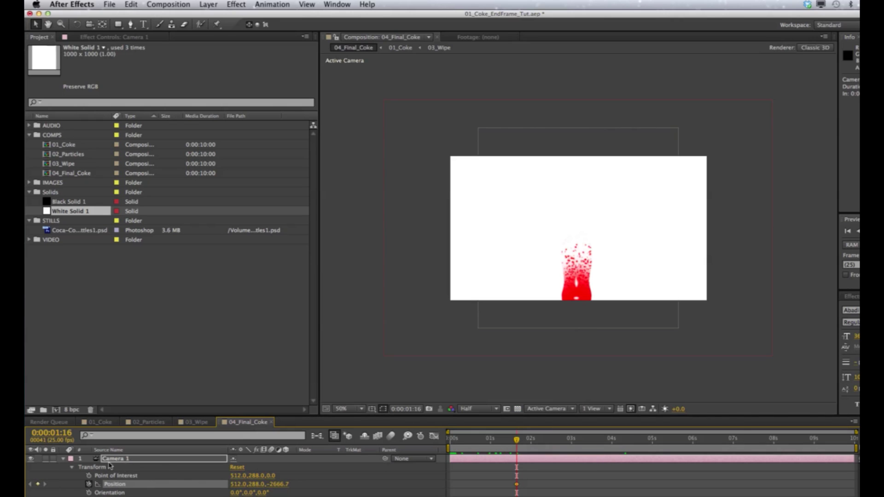
{"action": "left_click", "coordinate": [89, 475]}
{"action": "left_click", "coordinate": [90, 492]}
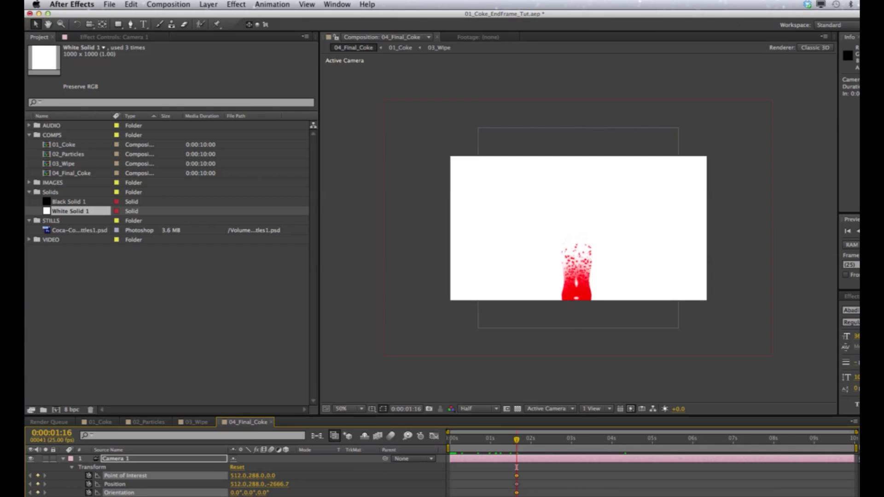
Step: At 0:00:06:00, pull Camera 1 straight back with the Track Z Camera Tool to a Z position of about -3478.7
{"action": "left_click_drag", "start_coordinate": [522, 445], "coordinate": [697, 442]}
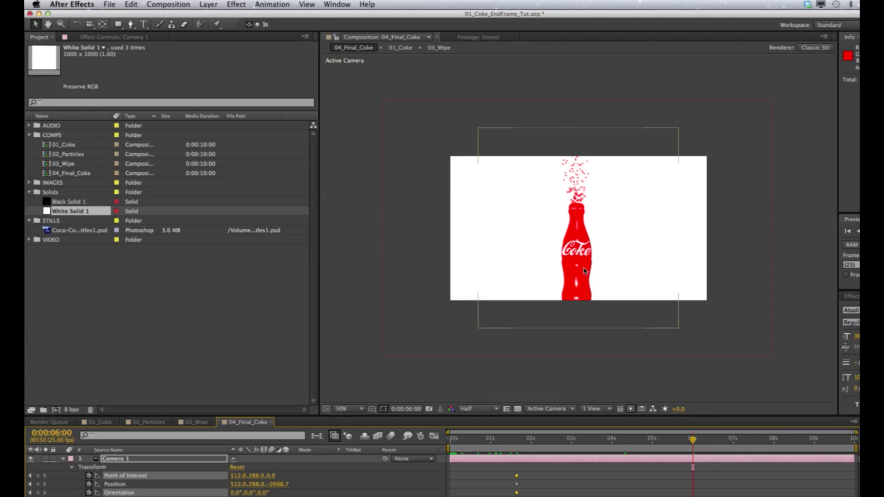
{"action": "key", "text": "c"}
{"action": "left_click", "coordinate": [90, 25]}
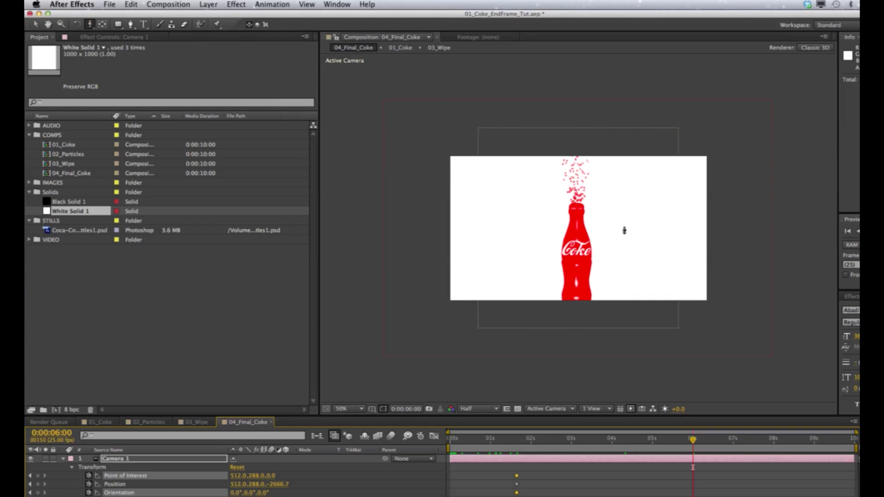
{"action": "left_click_drag", "start_coordinate": [574, 230], "coordinate": [583, 277]}
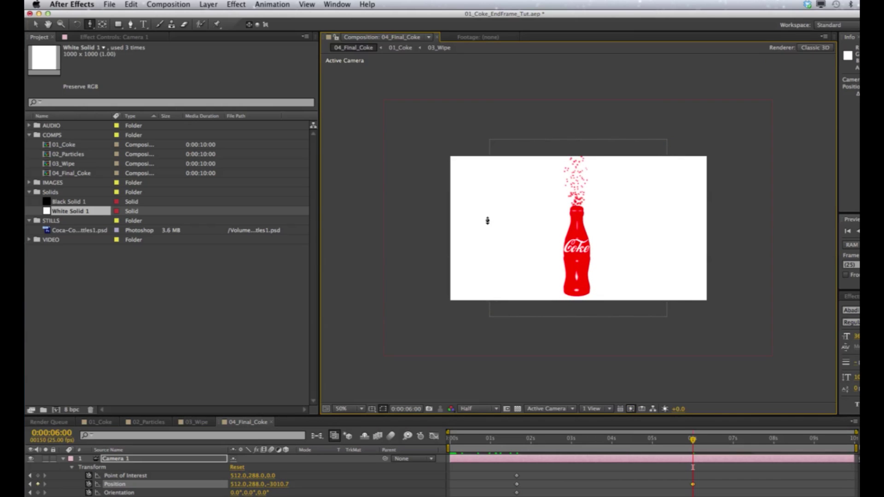
{"action": "key", "text": "super+z"}
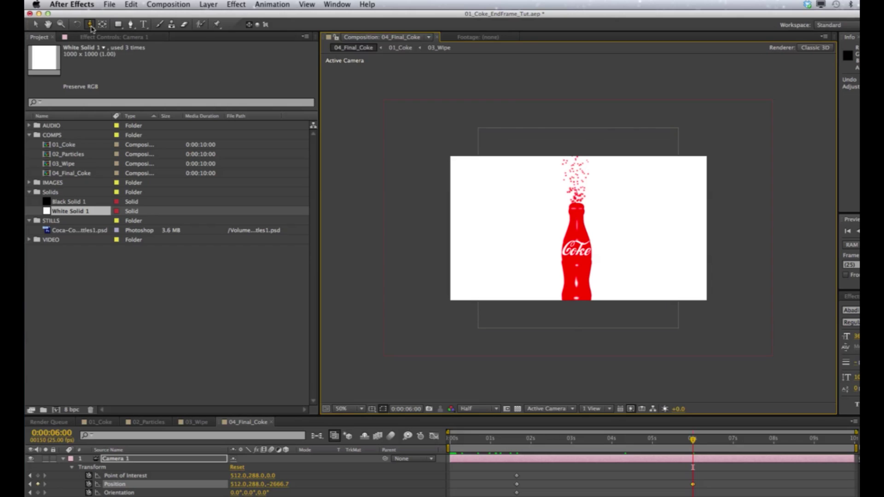
{"action": "left_click", "coordinate": [90, 24]}
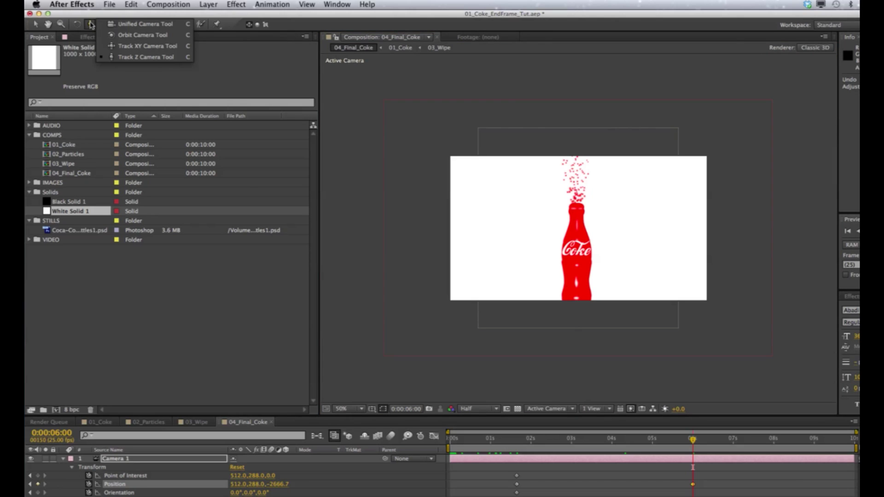
{"action": "left_click_drag", "start_coordinate": [92, 25], "coordinate": [124, 60]}
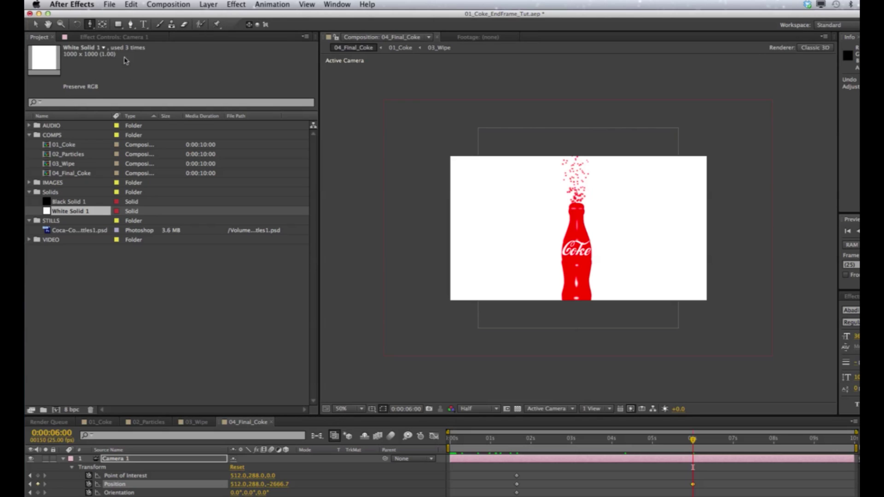
{"action": "left_click_drag", "start_coordinate": [584, 236], "coordinate": [580, 332]}
Step: Shift all Camera 1 keyframes earlier together so they start at 0:00:00:00, and scrub through the move to 0:00:04:09
{"action": "left_click_drag", "start_coordinate": [652, 439], "coordinate": [516, 447]}
{"action": "left_click", "coordinate": [590, 252]}
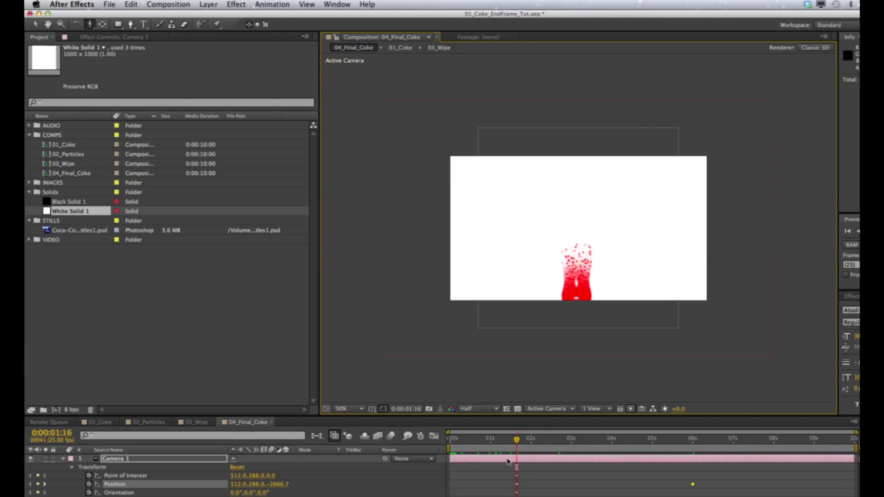
{"action": "left_click_drag", "start_coordinate": [496, 470], "coordinate": [727, 496]}
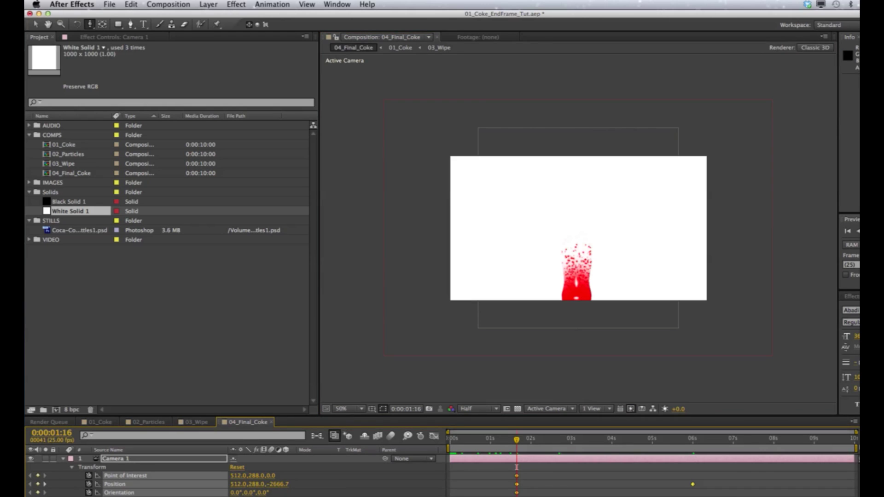
{"action": "key", "text": "Caps_Lock"}
{"action": "left_click_drag", "start_coordinate": [518, 478], "coordinate": [455, 484]}
{"action": "key", "text": "Caps_Lock"}
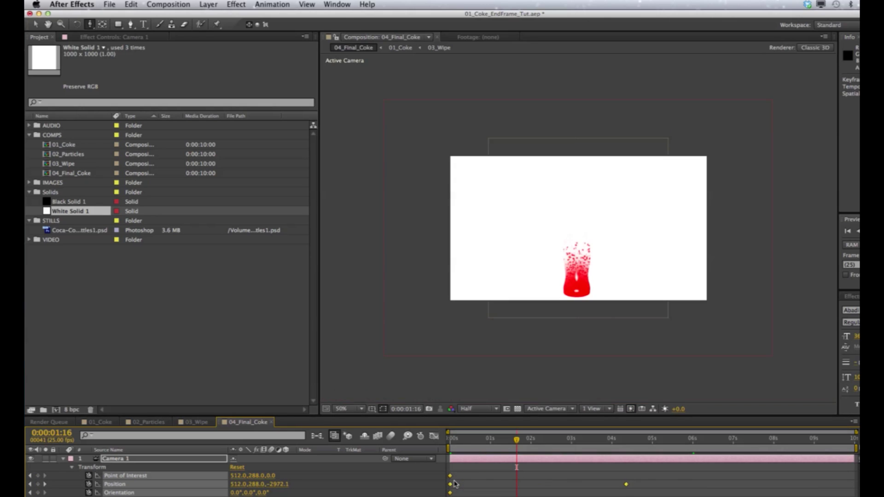
{"action": "left_click_drag", "start_coordinate": [455, 445], "coordinate": [445, 447]}
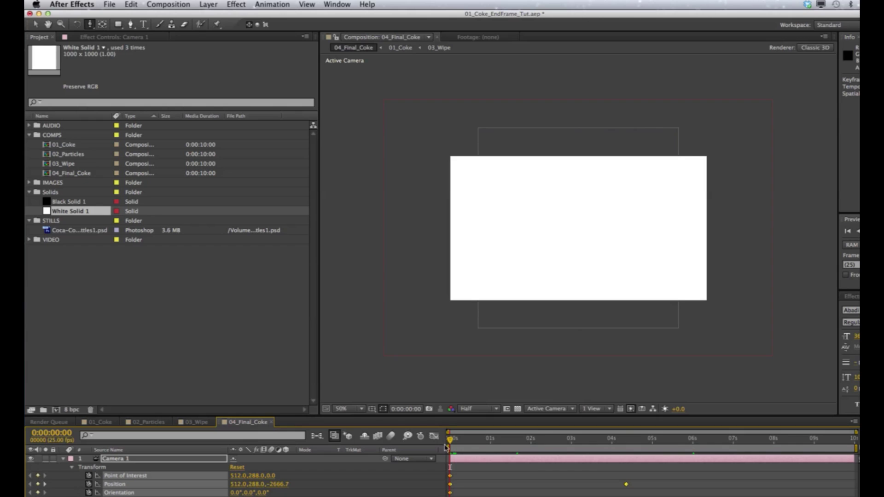
{"action": "left_click_drag", "start_coordinate": [449, 442], "coordinate": [574, 445]}
{"action": "left_click_drag", "start_coordinate": [601, 442], "coordinate": [628, 443]}
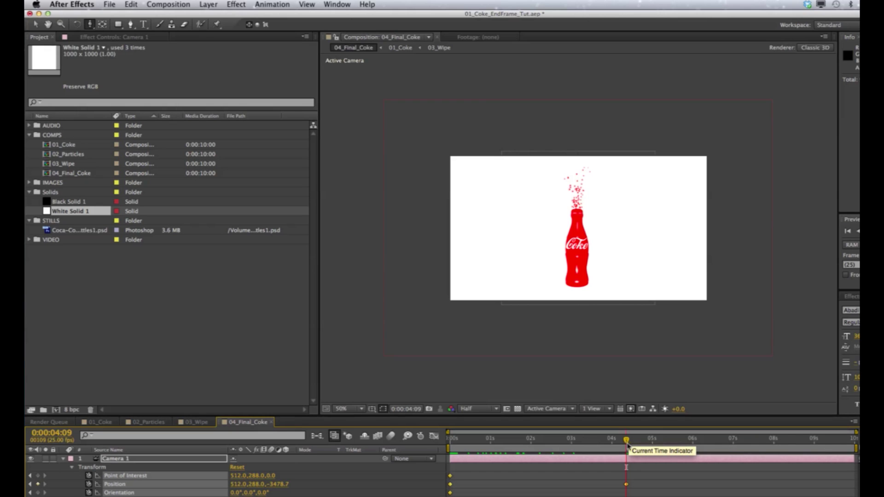
{"action": "key", "text": "super+Tab"}
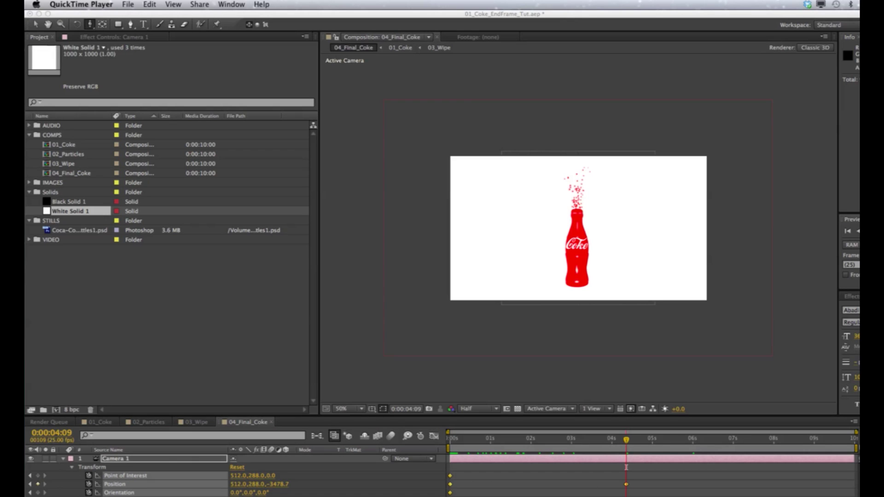
{"action": "key", "text": "super+Tab"}
Step: Move the 01_Coke layer farther from the camera along its Z axis, undo the extra move and deselect the layer
{"action": "left_click", "coordinate": [570, 218]}
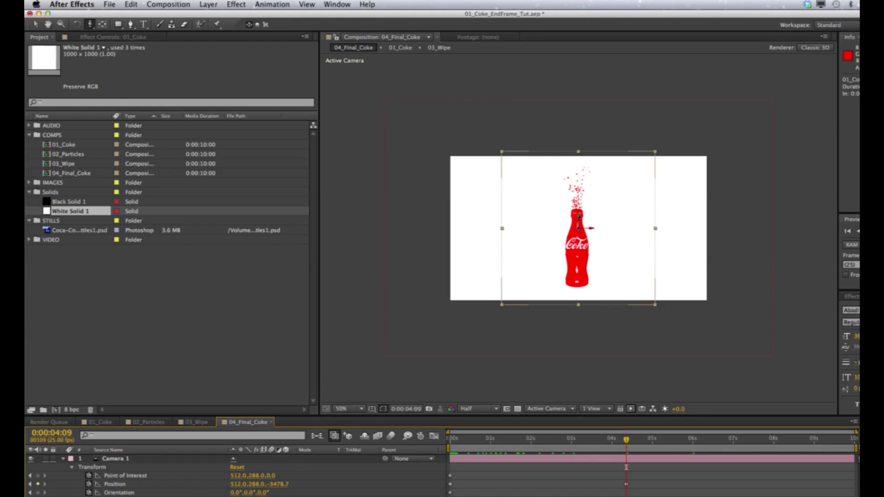
{"action": "key", "text": "v"}
{"action": "mouse_move", "coordinate": [578, 223]}
{"action": "left_mouse_down"}
{"action": "mouse_move", "coordinate": [579, 213]}
{"action": "mouse_move", "coordinate": [579, 220]}
{"action": "left_mouse_up"}
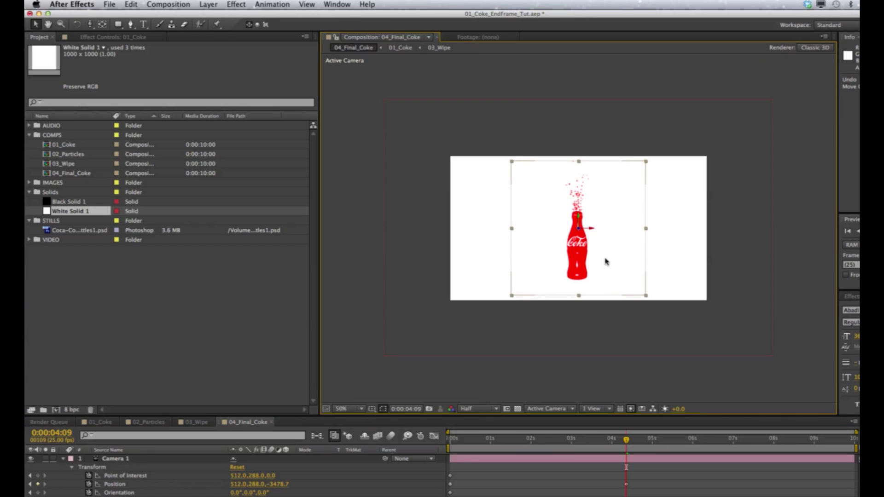
{"action": "left_click", "coordinate": [692, 368]}
Step: Run a RAM preview of the bottle reveal and camera pull-back over the work area ending at about 0:00:06:12, and replay it
{"action": "key", "text": "KP_0"}
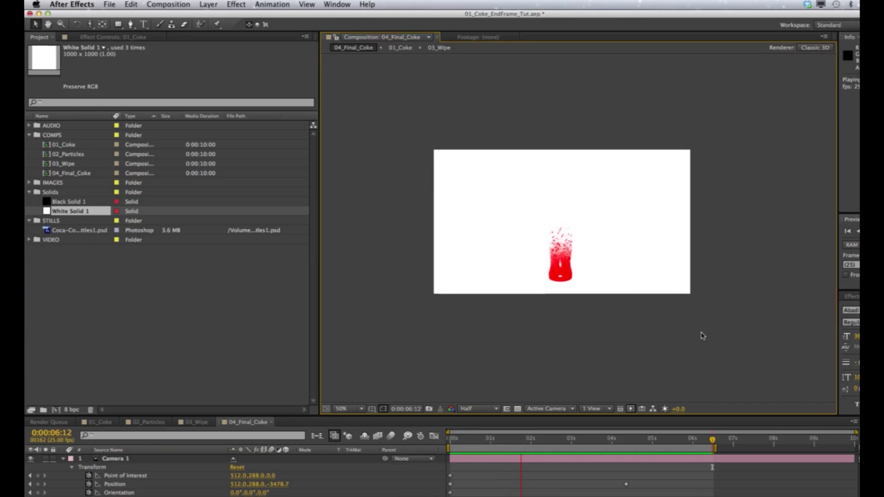
{"action": "key", "text": "space"}
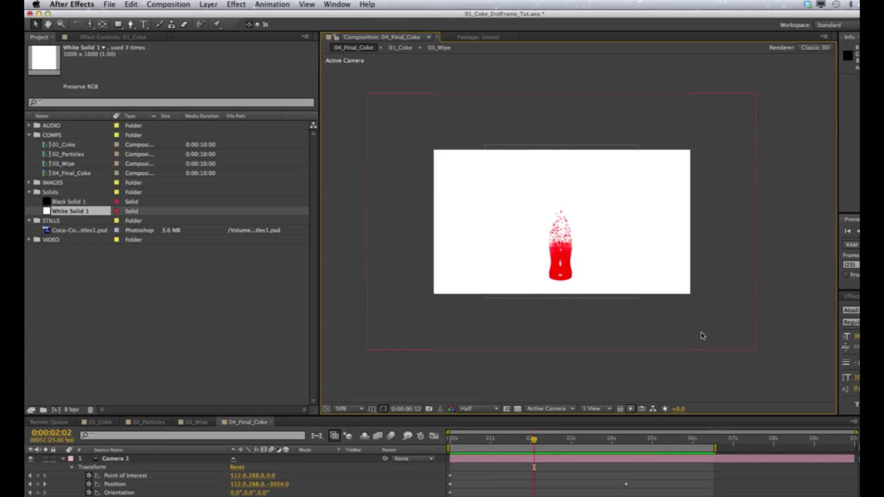
{"action": "key", "text": "space"}
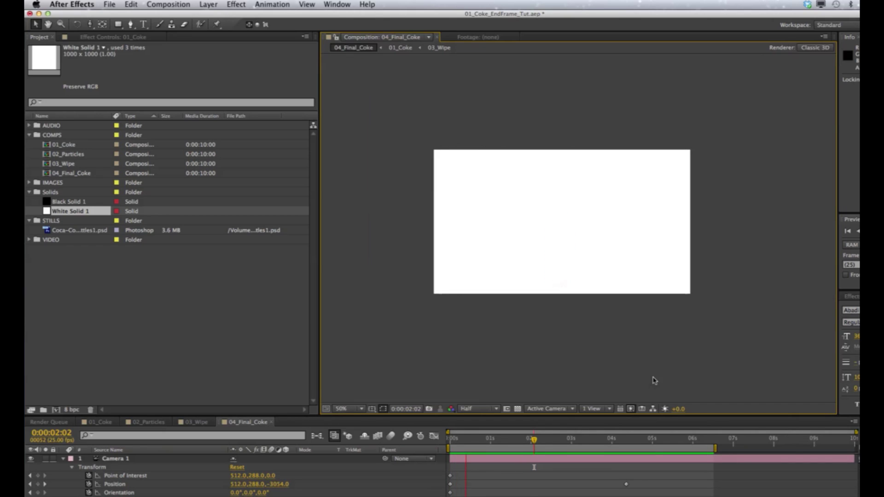